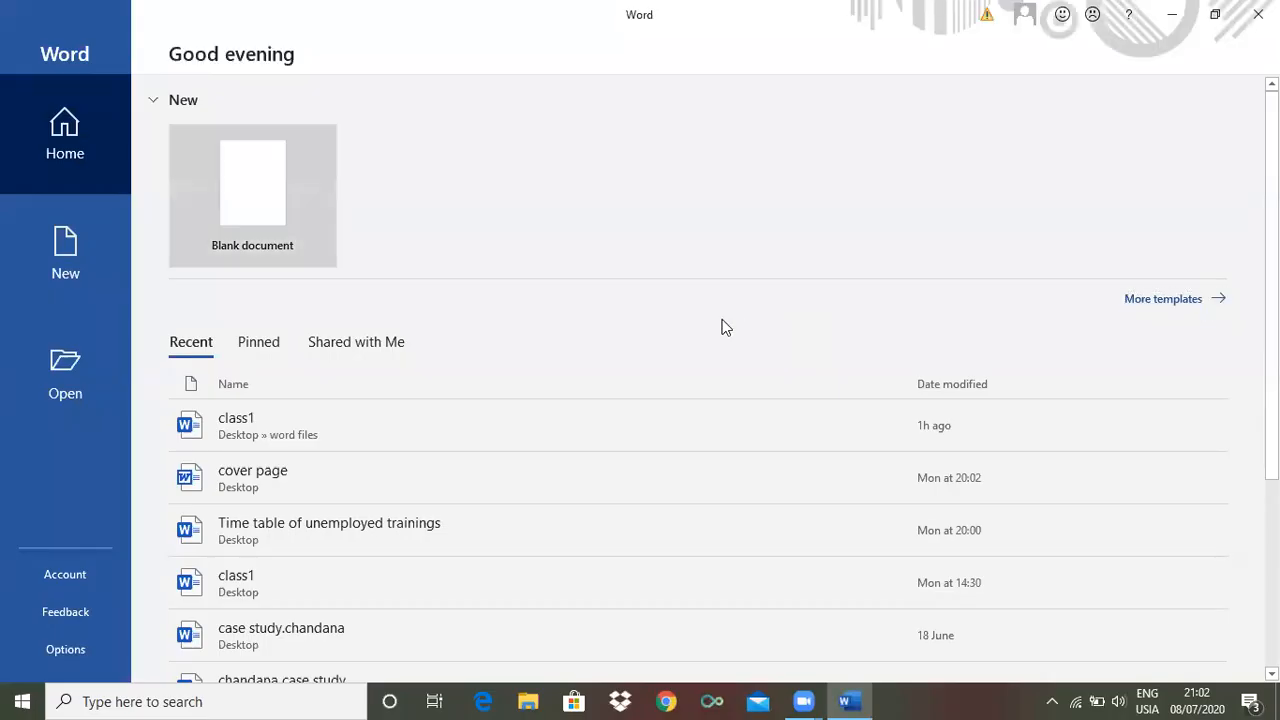
# Create a new blank document, show the References tools and dismiss the Office updates notice.
pyautogui.click(263, 192)
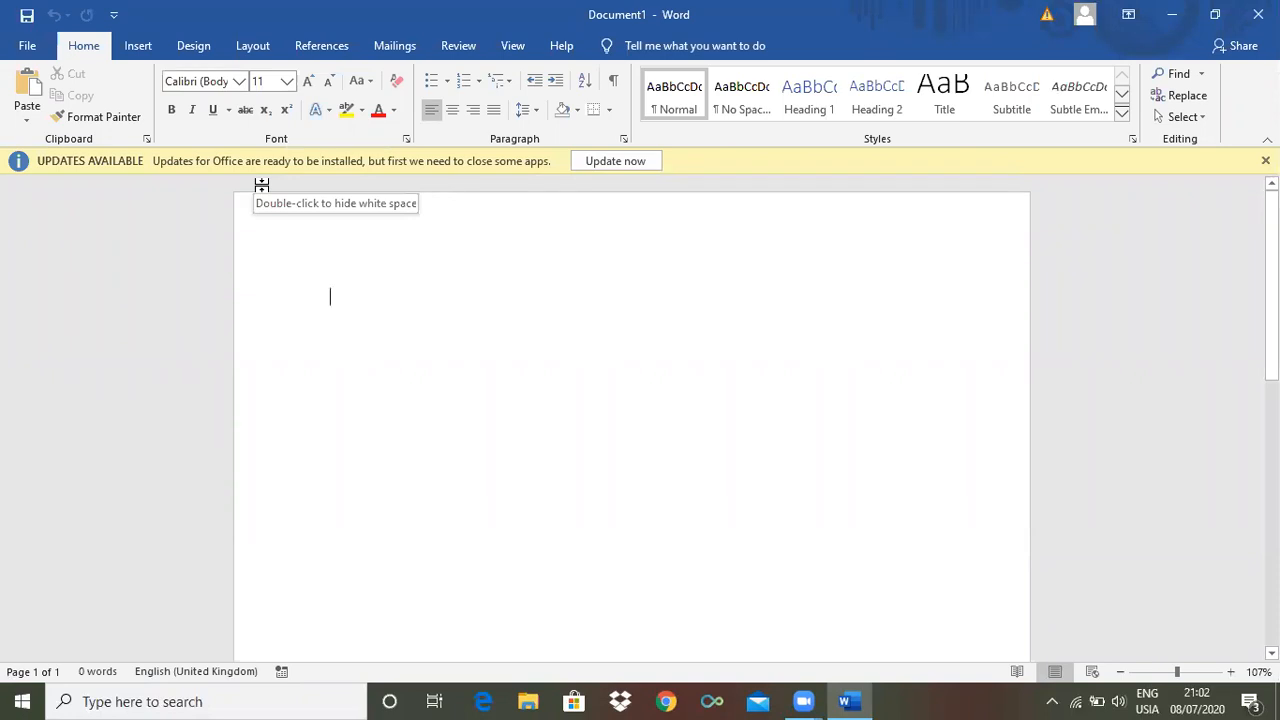
pyautogui.click(331, 48)
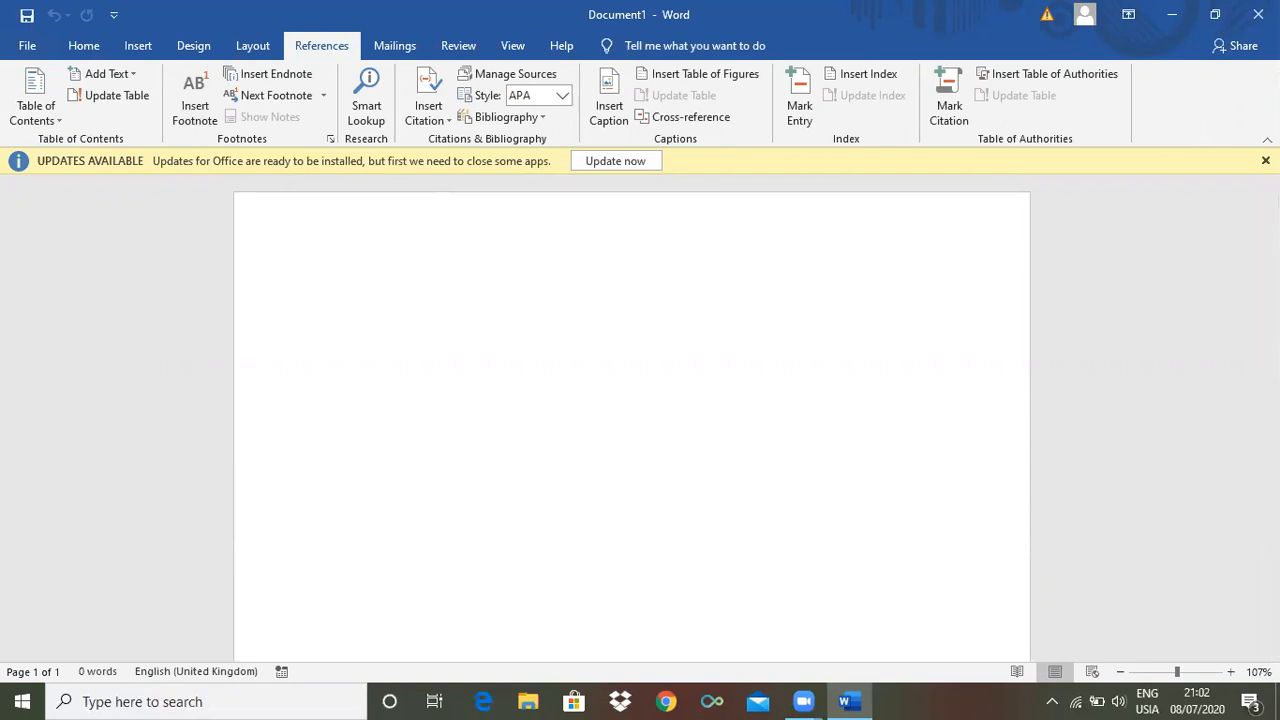
pyautogui.click(1265, 160)
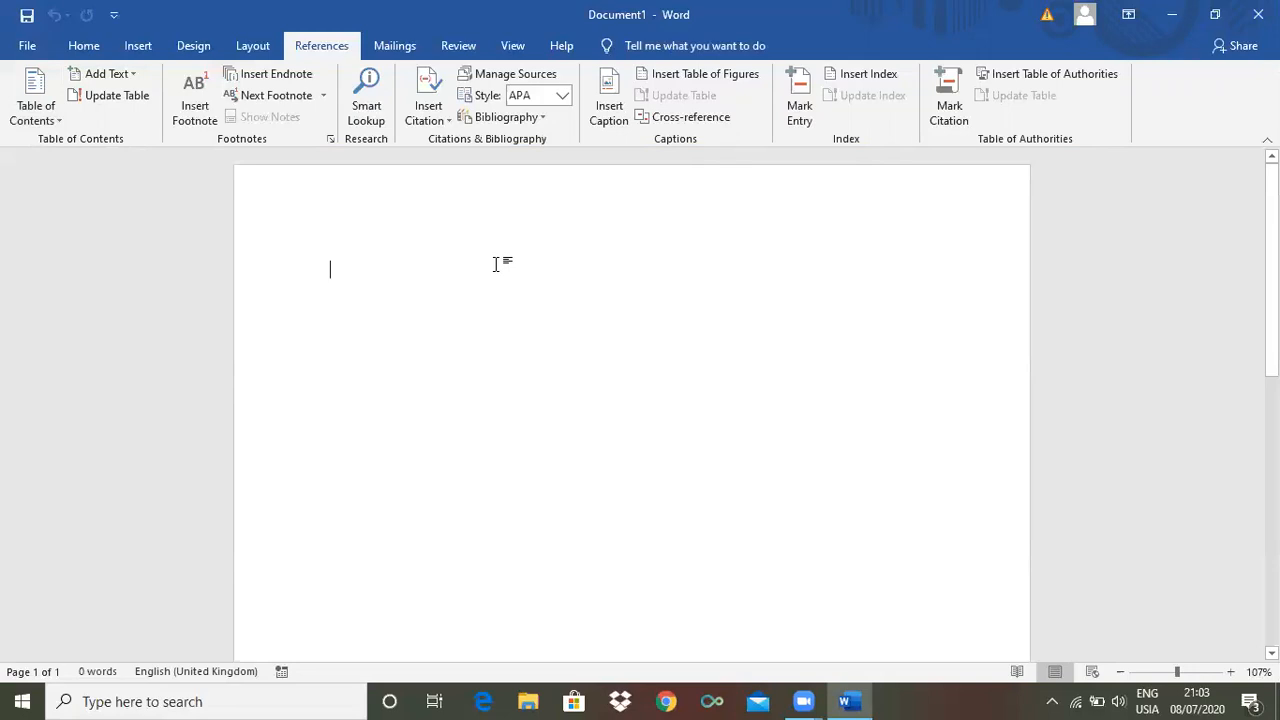
# Fill the document with generated sample text using the formula =rand(100,5).
pyautogui.write('=r')
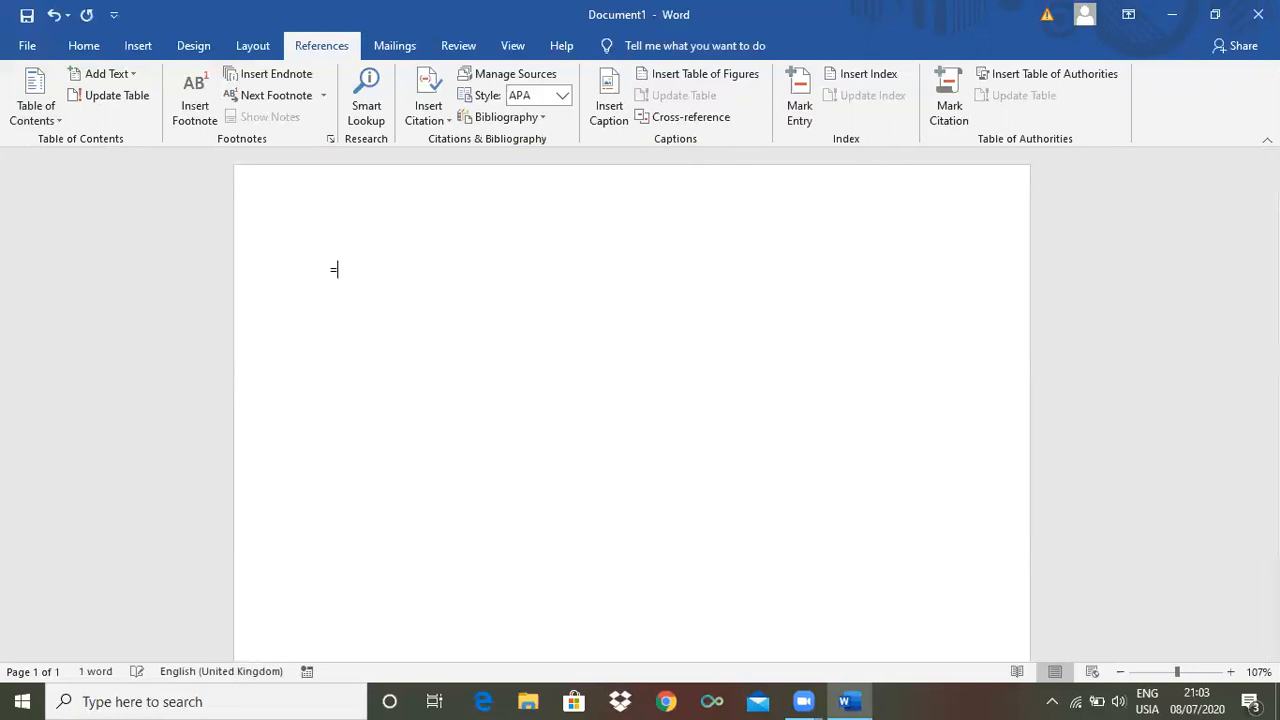
pyautogui.write('and(100,')
pyautogui.write('5)')
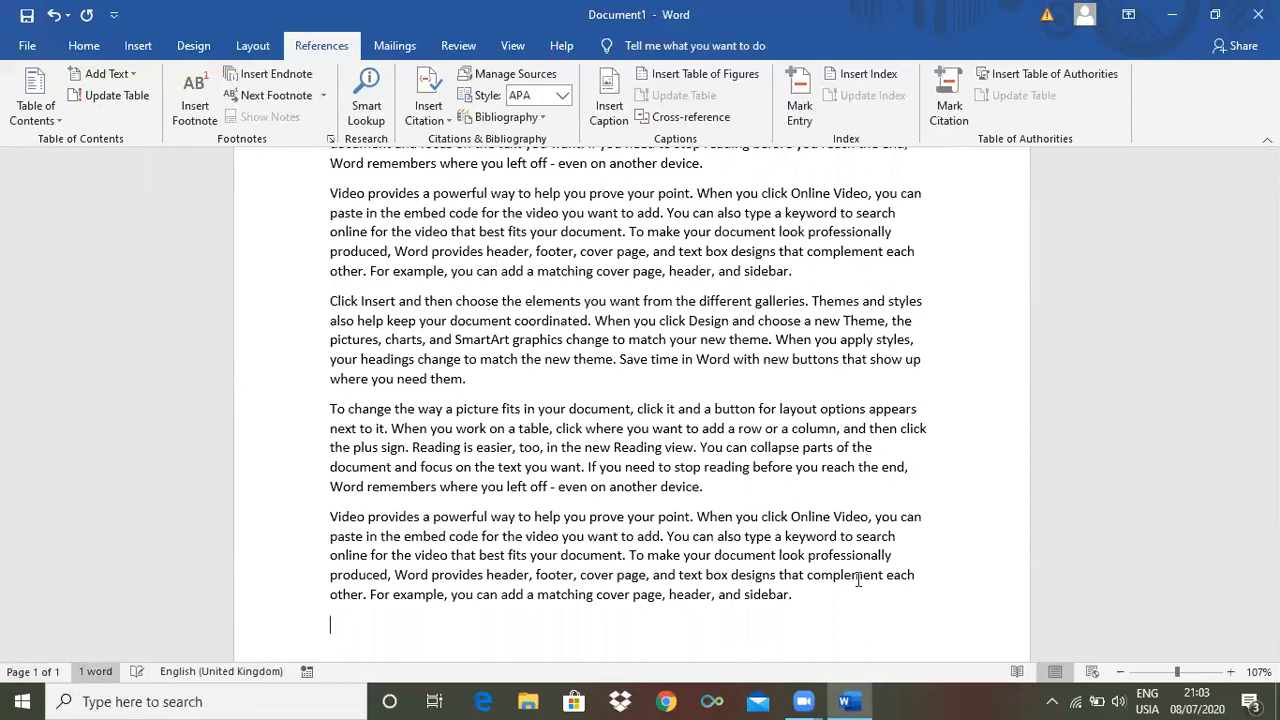
# Look through the generated sample text down to the end of the document and return to its beginning.
pyautogui.scroll(3, 630, 400)
pyautogui.moveTo(887, 428); pyautogui.dragTo(1045, 430)
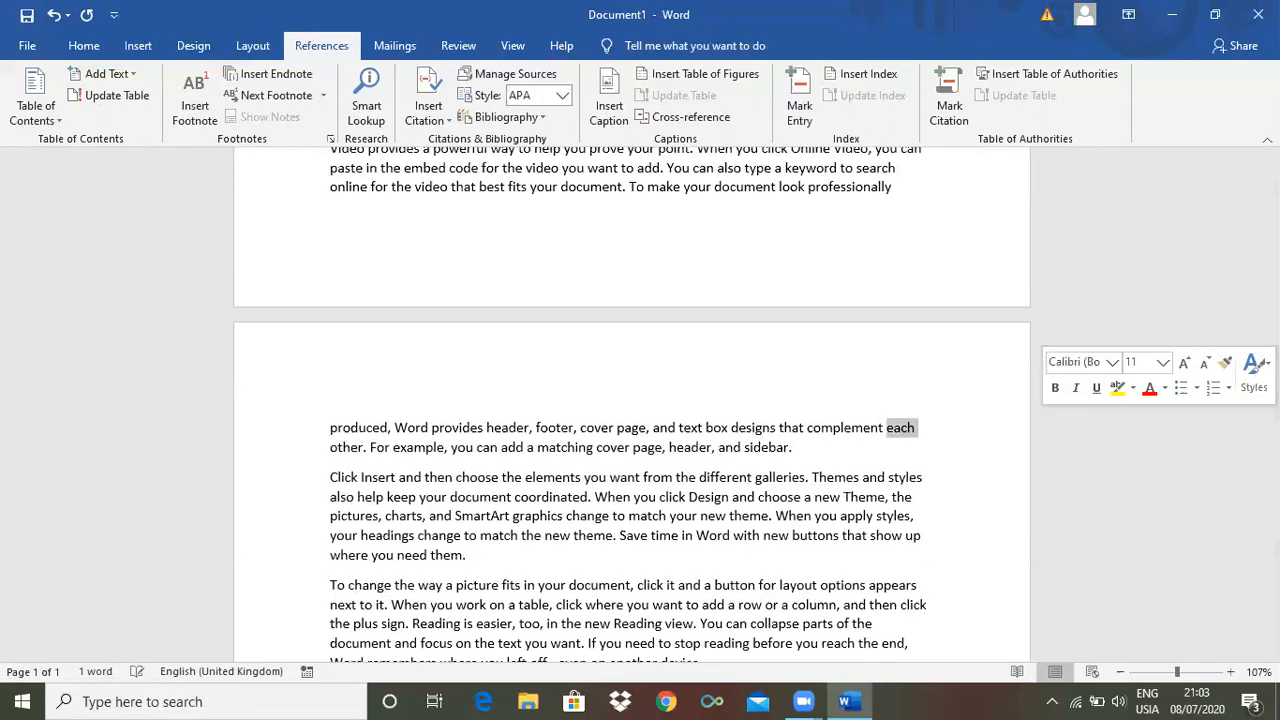
pyautogui.scroll(-10, 630, 400)
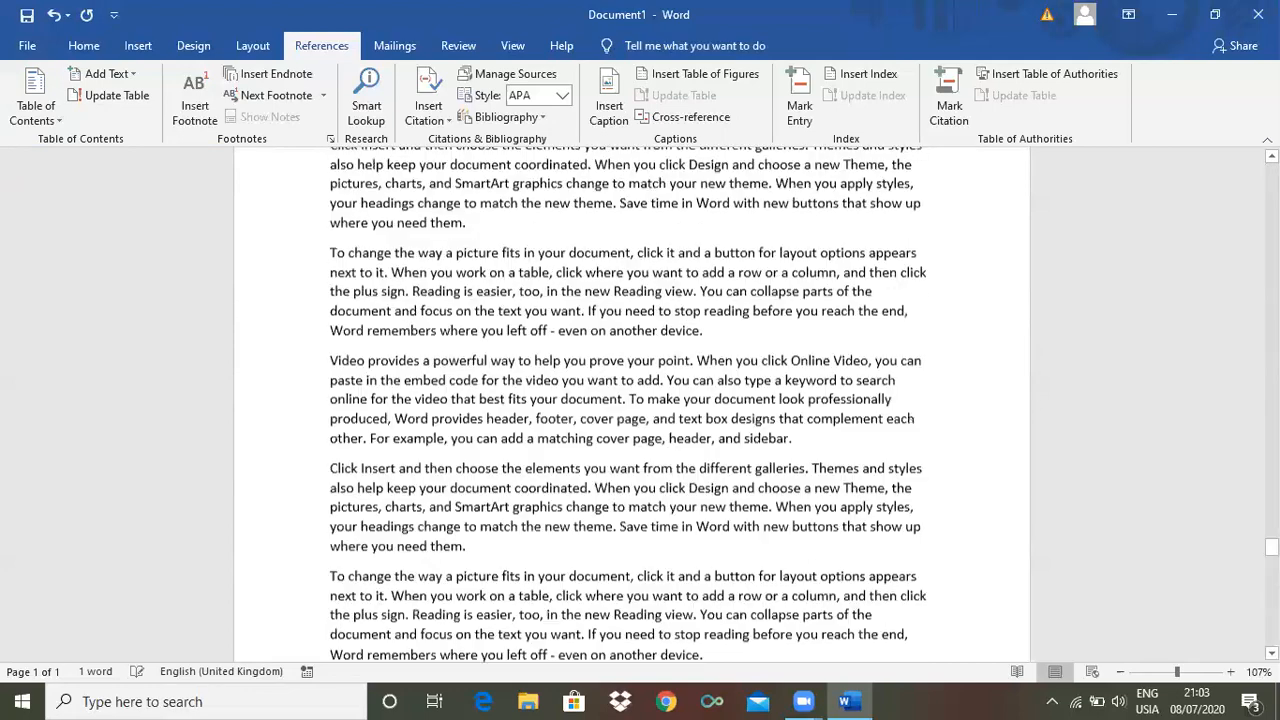
pyautogui.scroll(-10, 630, 400)
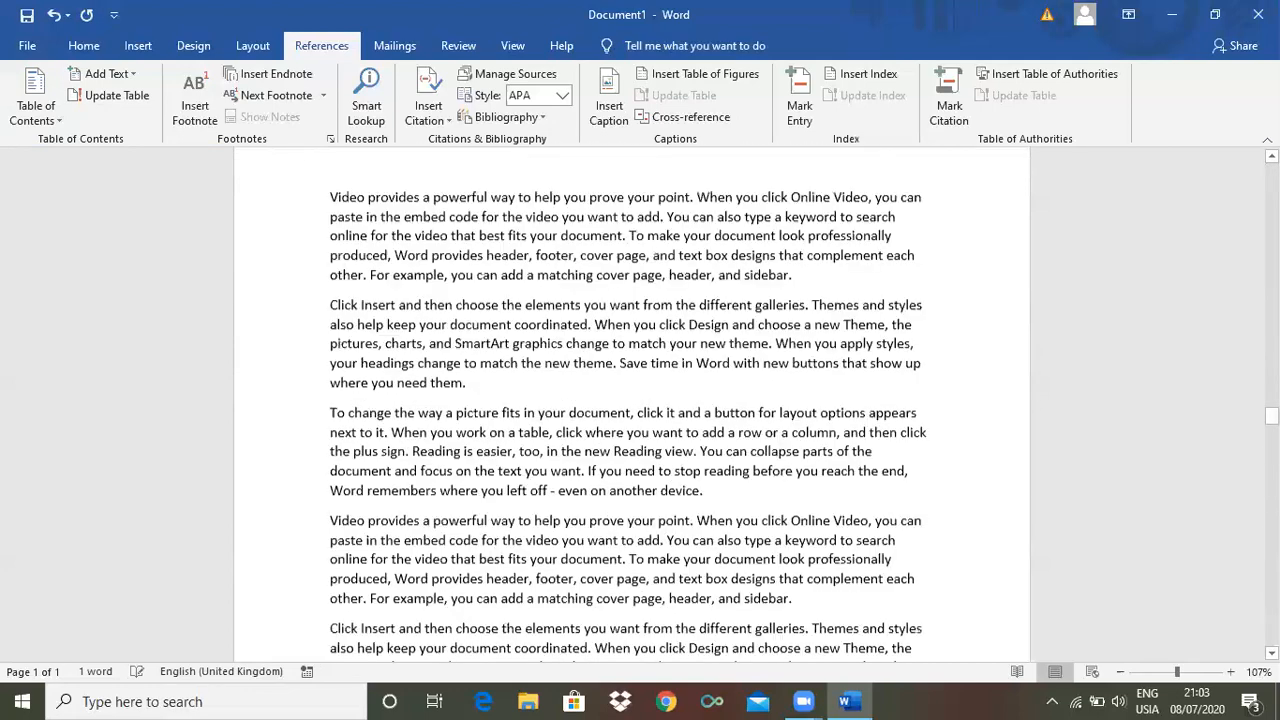
pyautogui.scroll(-5, 632, 405)
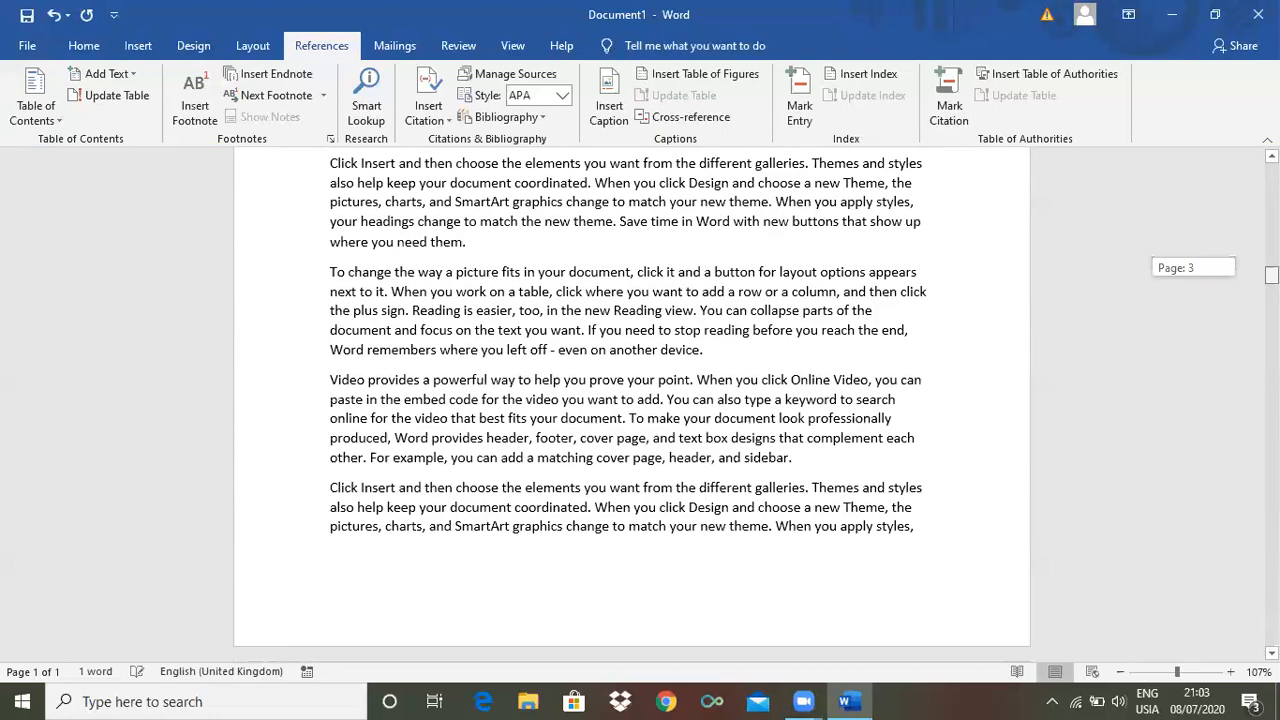
pyautogui.moveTo(1272, 275); pyautogui.dragTo(1272, 637)
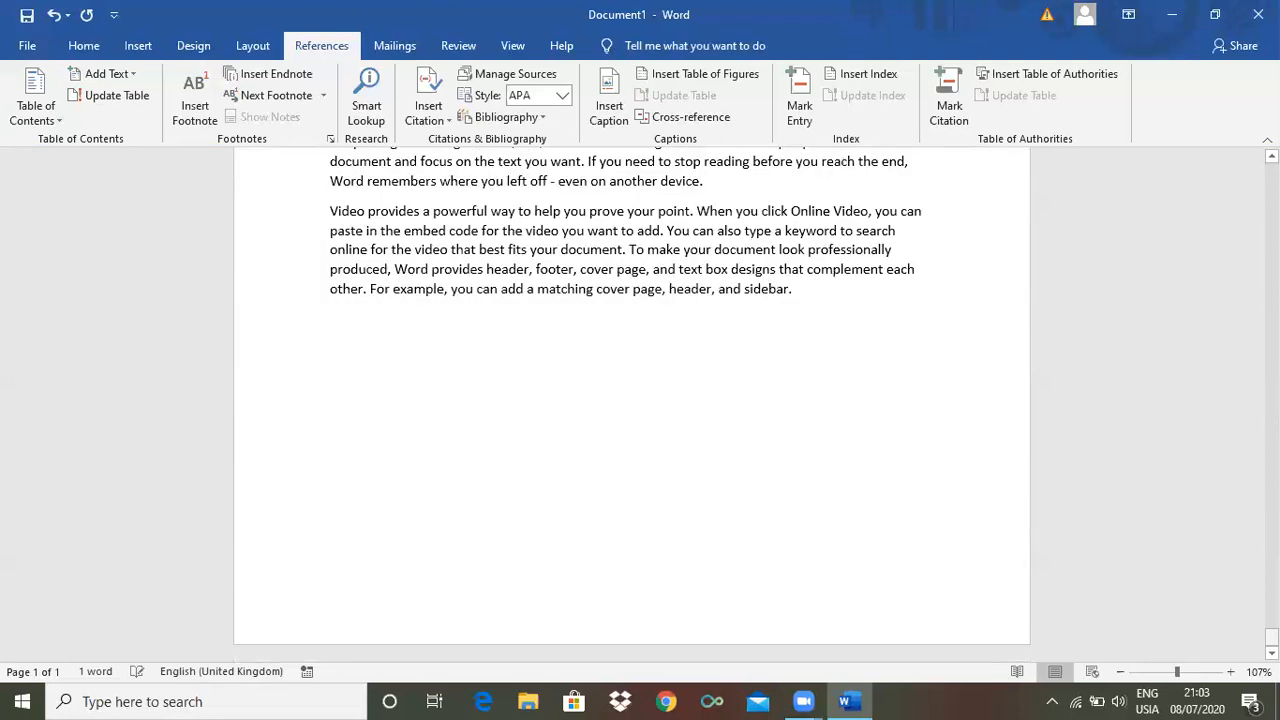
pyautogui.moveTo(1272, 637); pyautogui.dragTo(1272, 172)
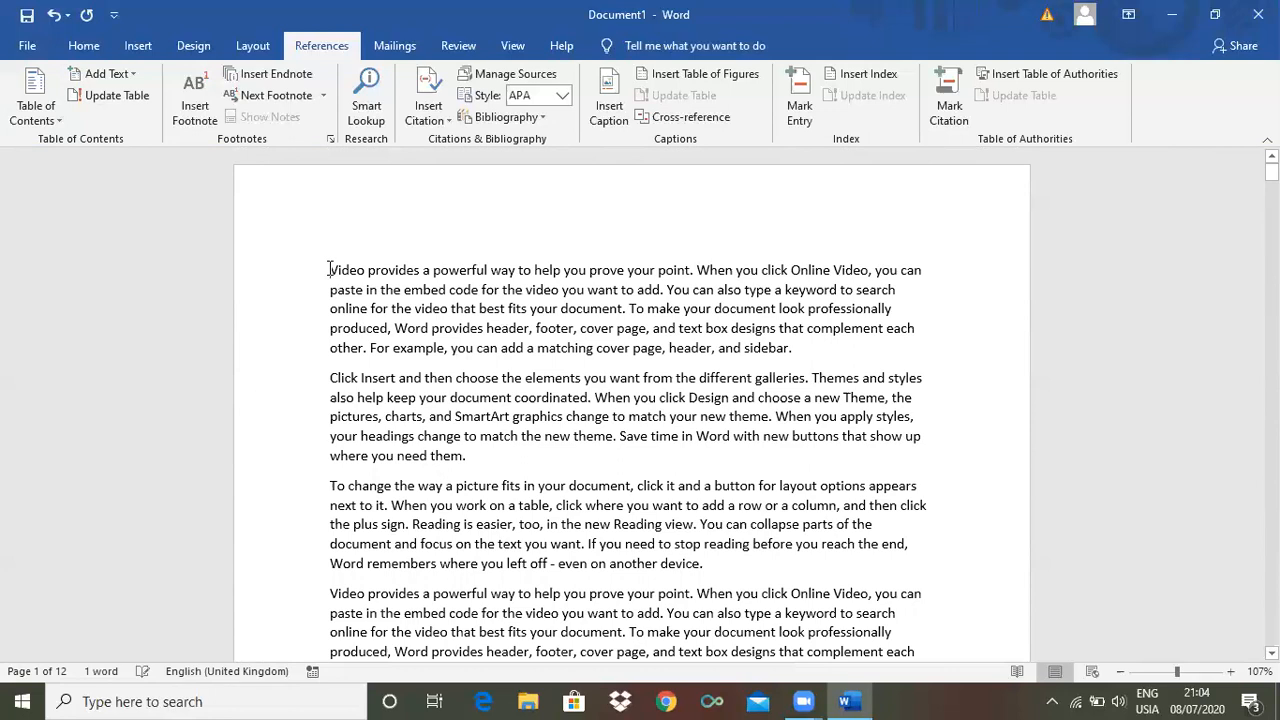
# Insert a page break before the first paragraph so that the document starts with an empty page.
pyautogui.hotkey('ctrl', 'Return')
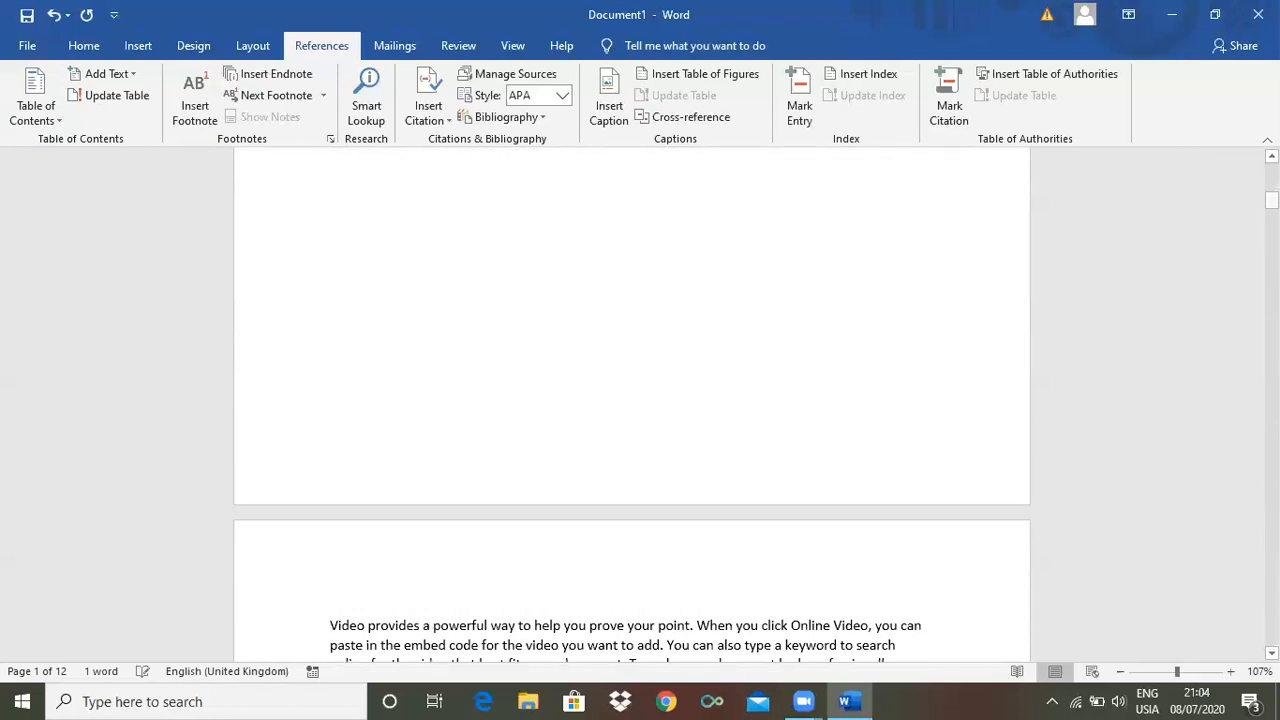
pyautogui.moveTo(1272, 200); pyautogui.dragTo(1272, 170)
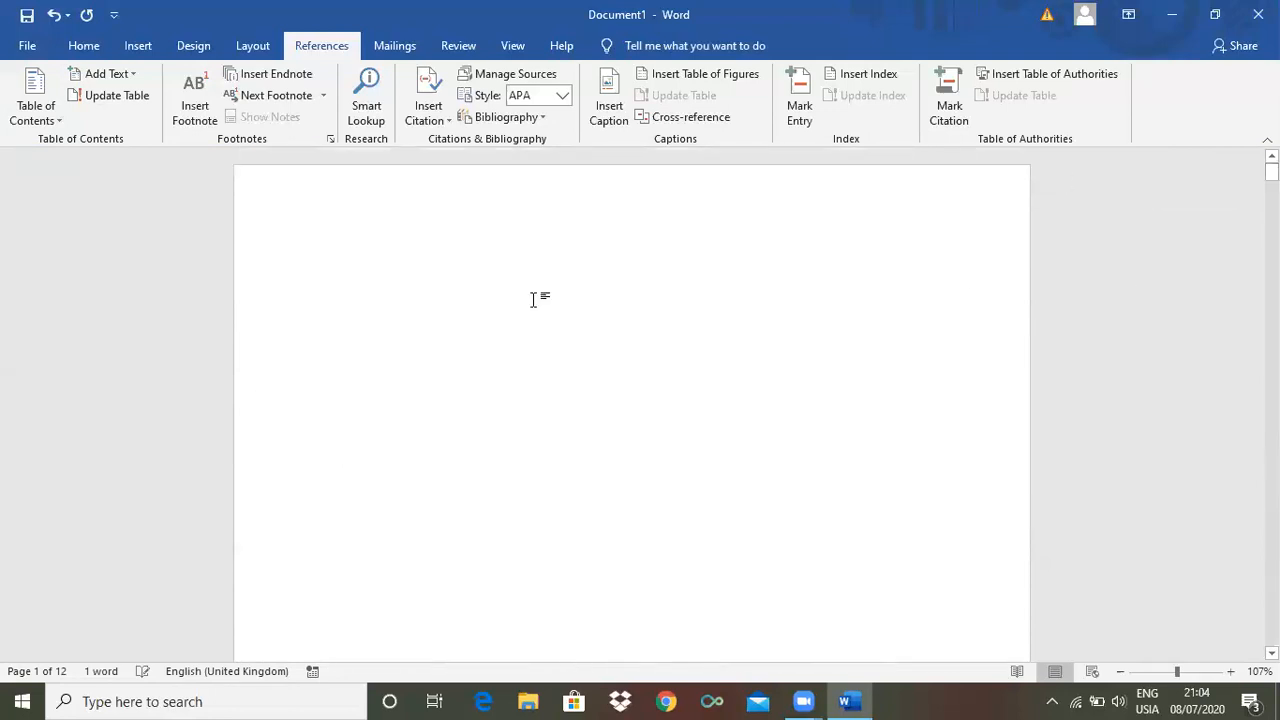
pyautogui.click(362, 242)
pyautogui.hotkey('ctrl', 'Return')
# Add the heading MS WORD on its own line above the text on page 2.
pyautogui.moveTo(1271, 170); pyautogui.dragTo(1271, 209)
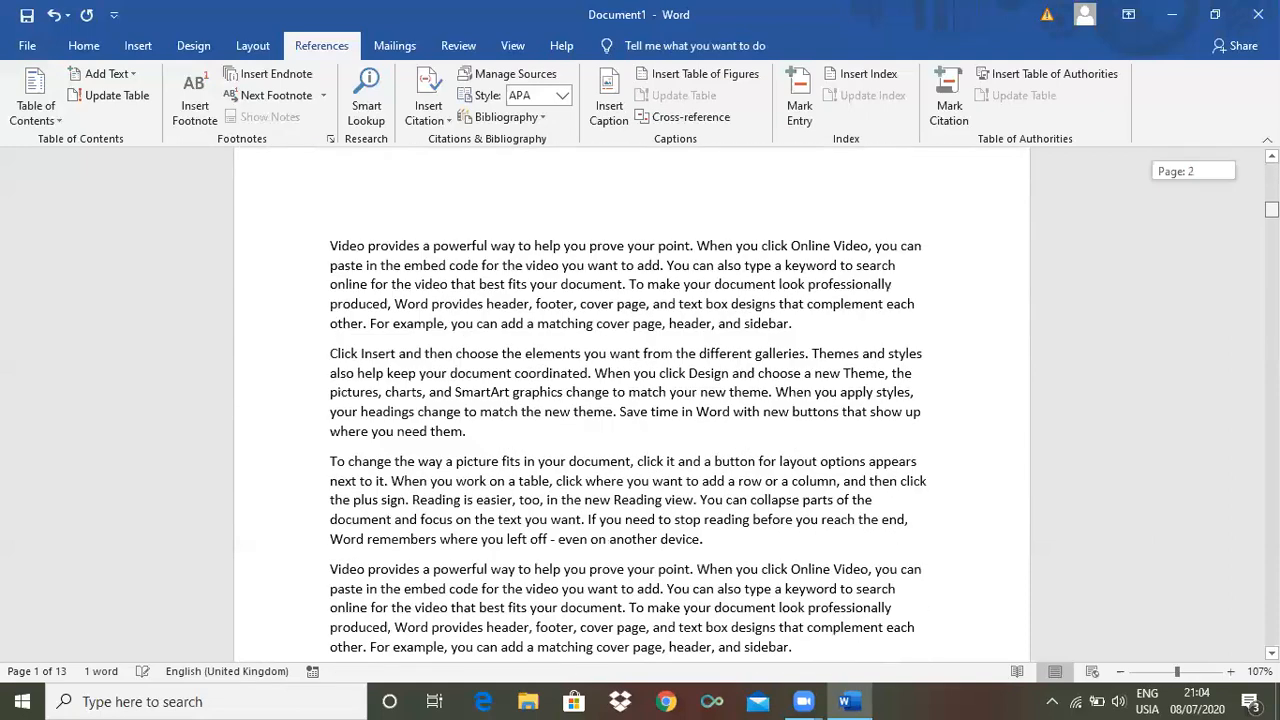
pyautogui.click(329, 230)
pyautogui.scroll(1, 330, 230)
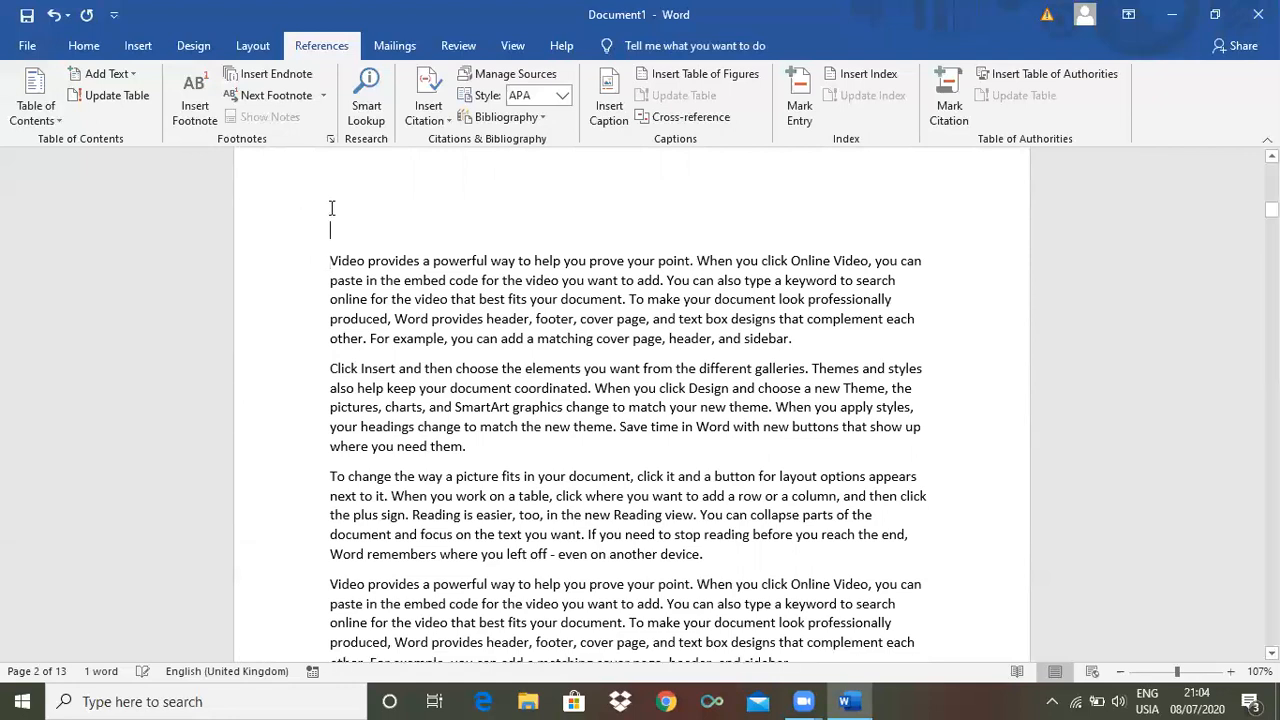
pyautogui.write('MS WORD')
# Add the heading MS EXCEL on its own line above the text on page 3.
pyautogui.moveTo(1272, 209); pyautogui.dragTo(1272, 246)
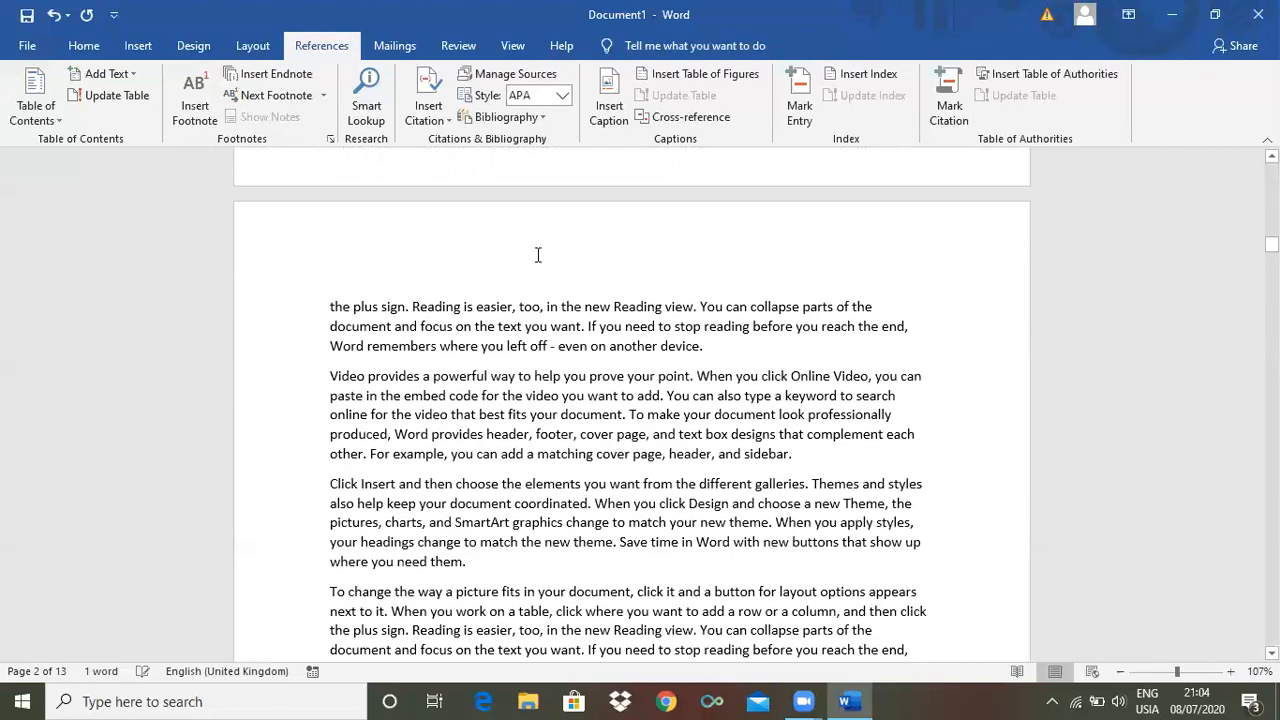
pyautogui.click(330, 306)
pyautogui.press('Return')
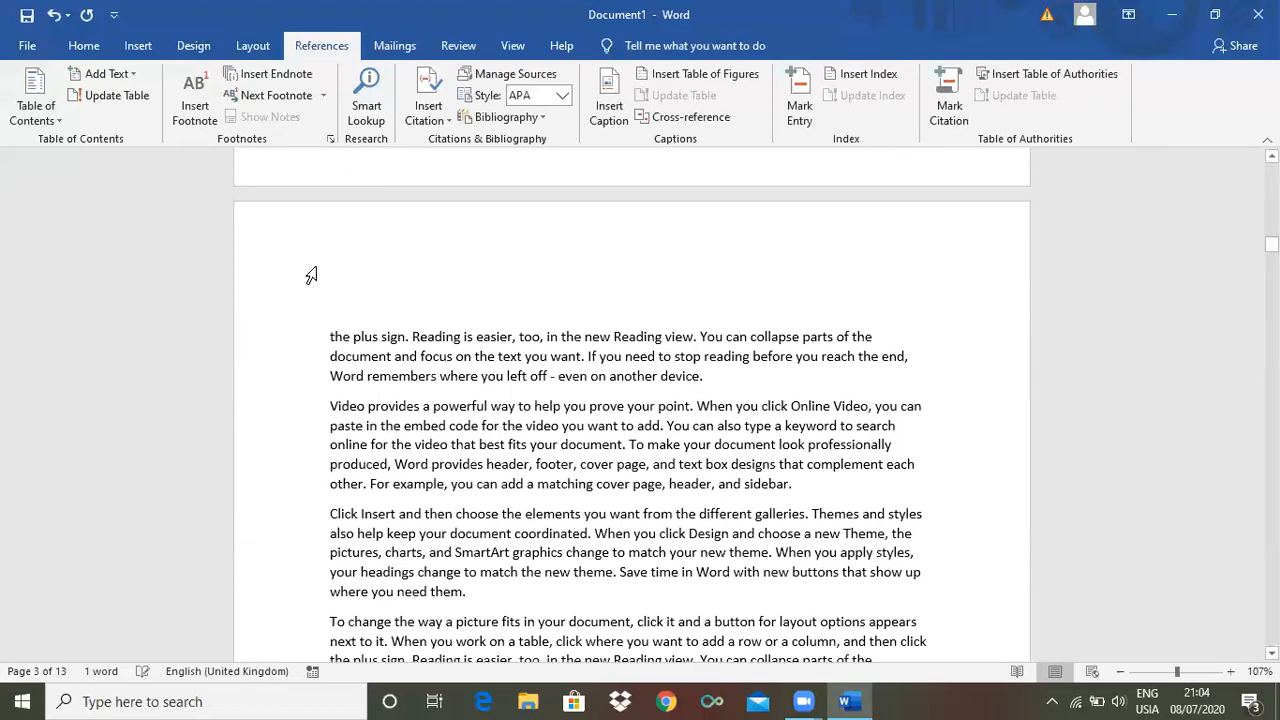
pyautogui.write('MS EXCEL')
# Add the heading MS POWERPOINT on its own line above the text on page 4.
pyautogui.moveTo(1271, 244); pyautogui.dragTo(1271, 281)
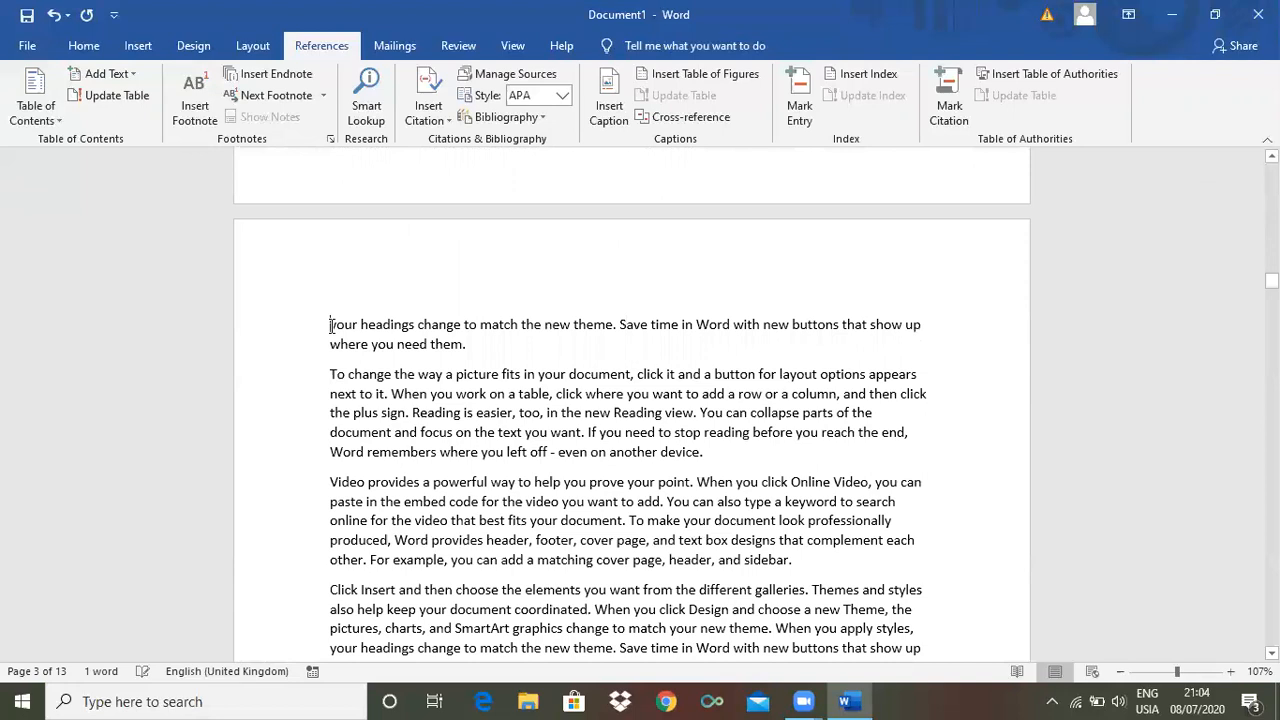
pyautogui.press('Return')
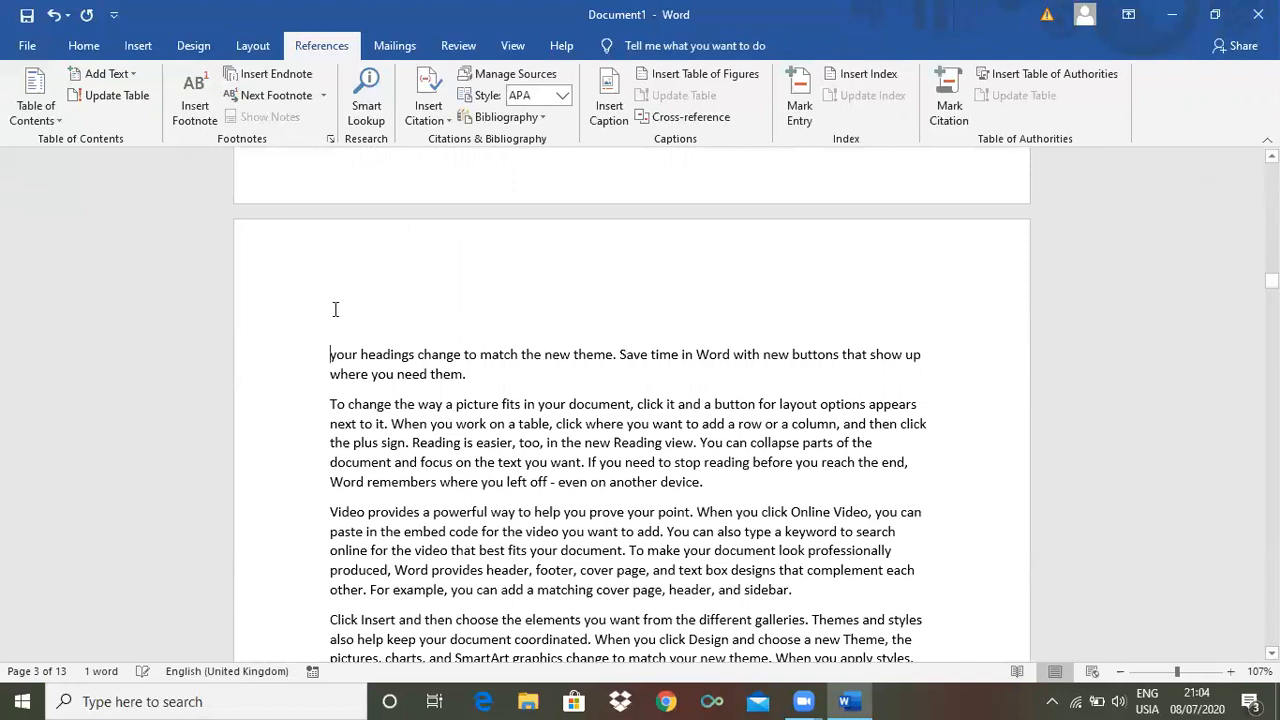
pyautogui.write('MS')
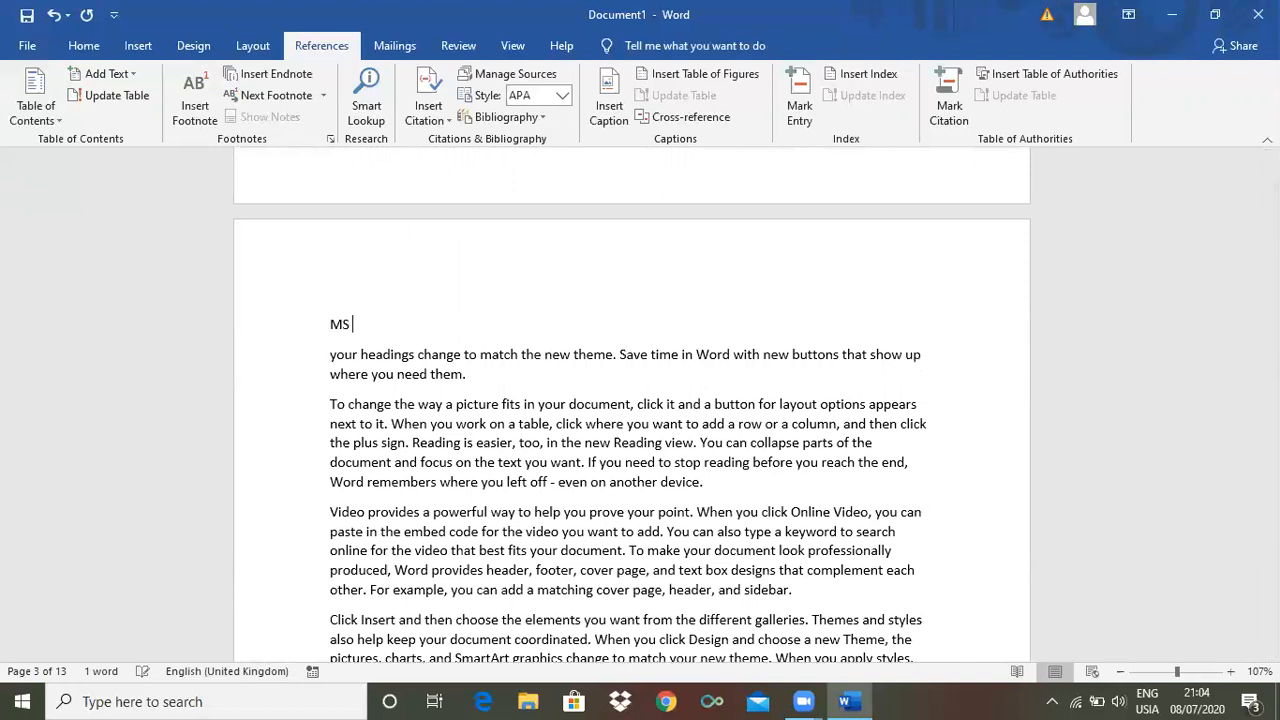
pyautogui.write(' POWERPOINT')
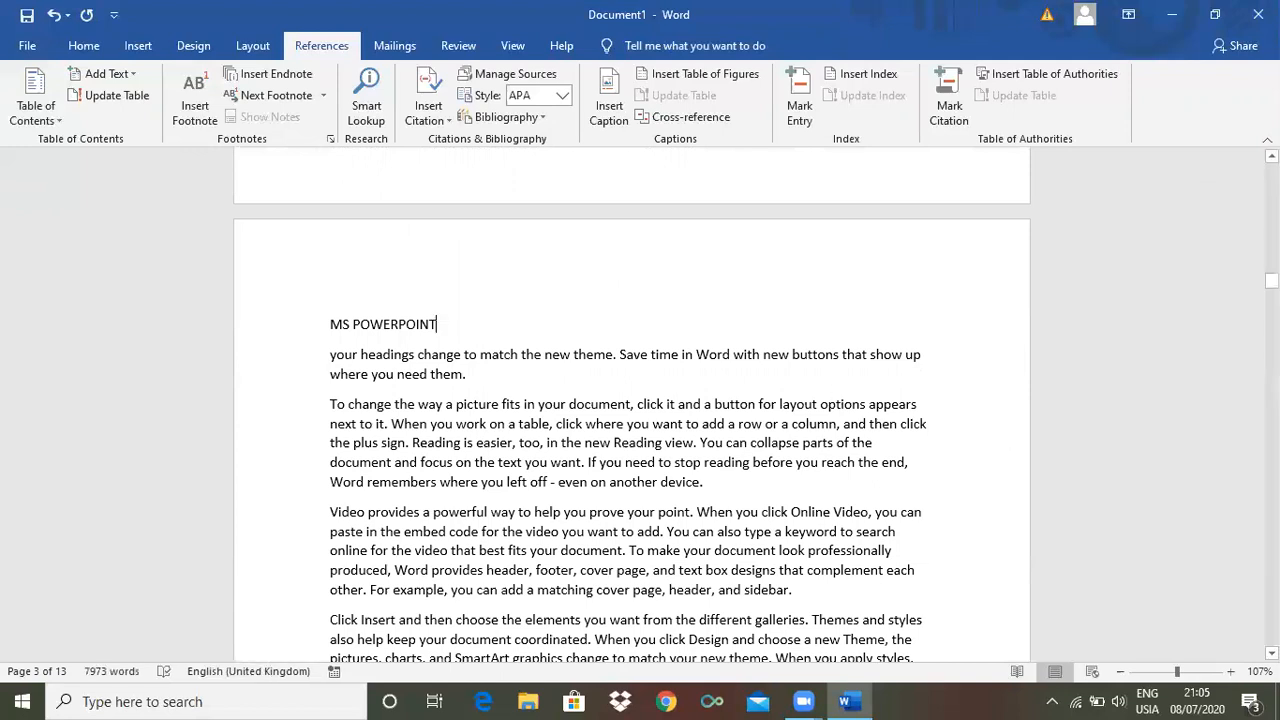
# Add the heading MS ACCESS on its own line above the text on page 5.
pyautogui.moveTo(1271, 280); pyautogui.dragTo(1271, 321)
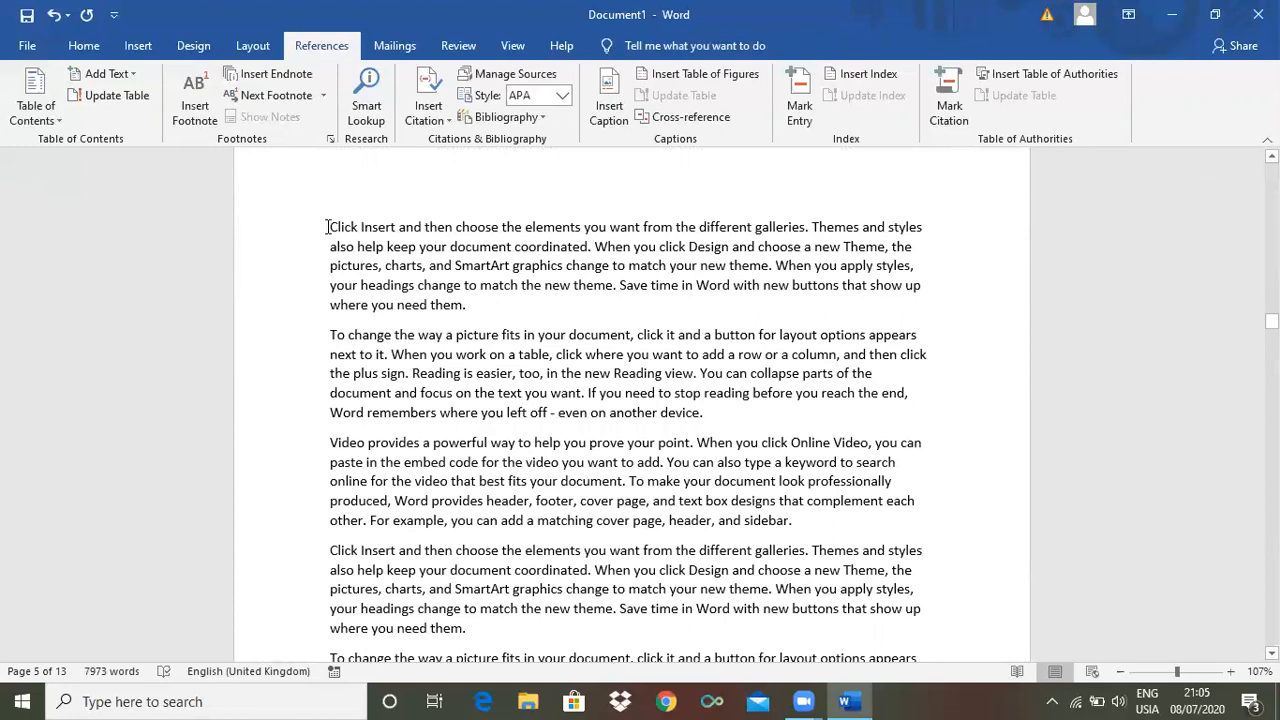
pyautogui.scroll(1, 630, 400)
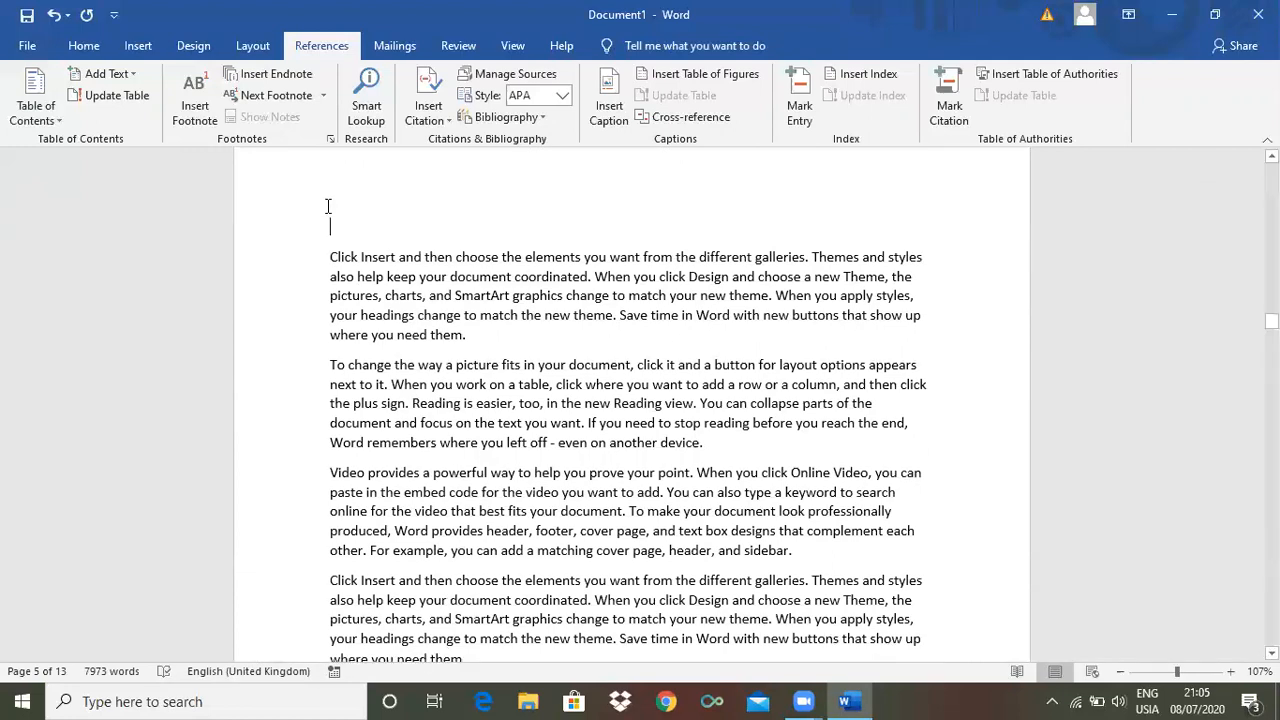
pyautogui.write('MS')
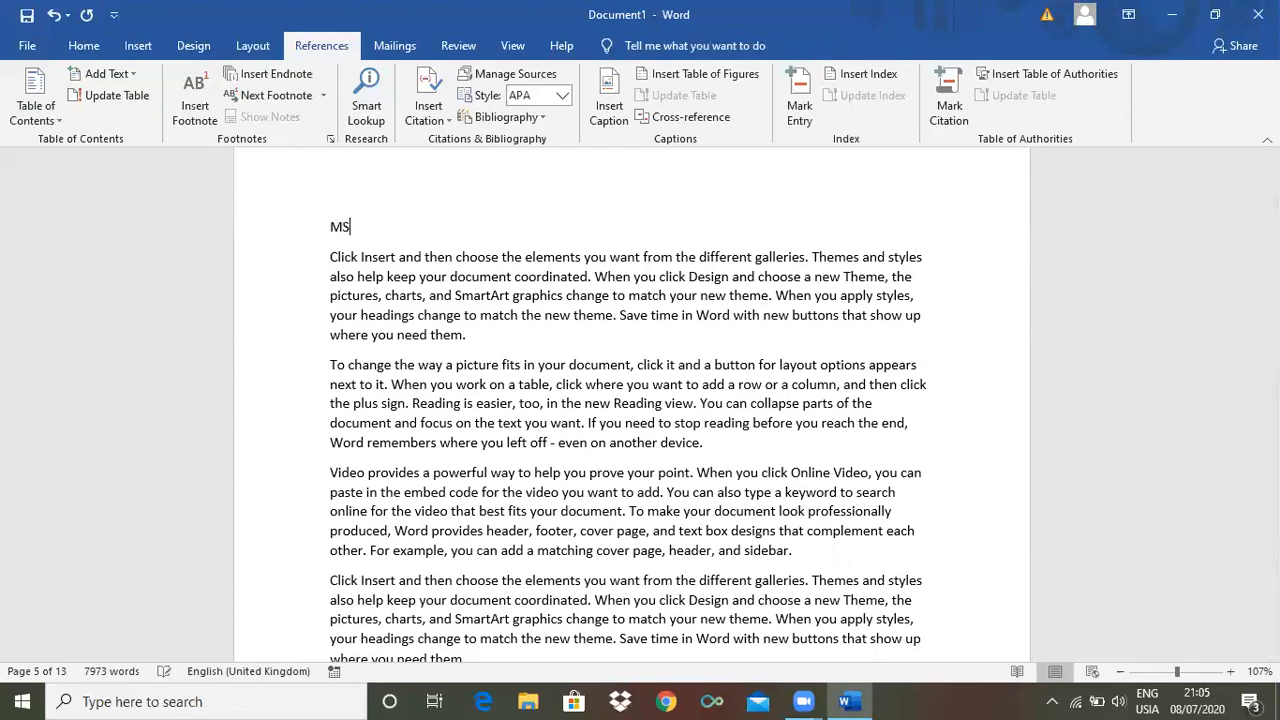
pyautogui.write(' ACCESS')
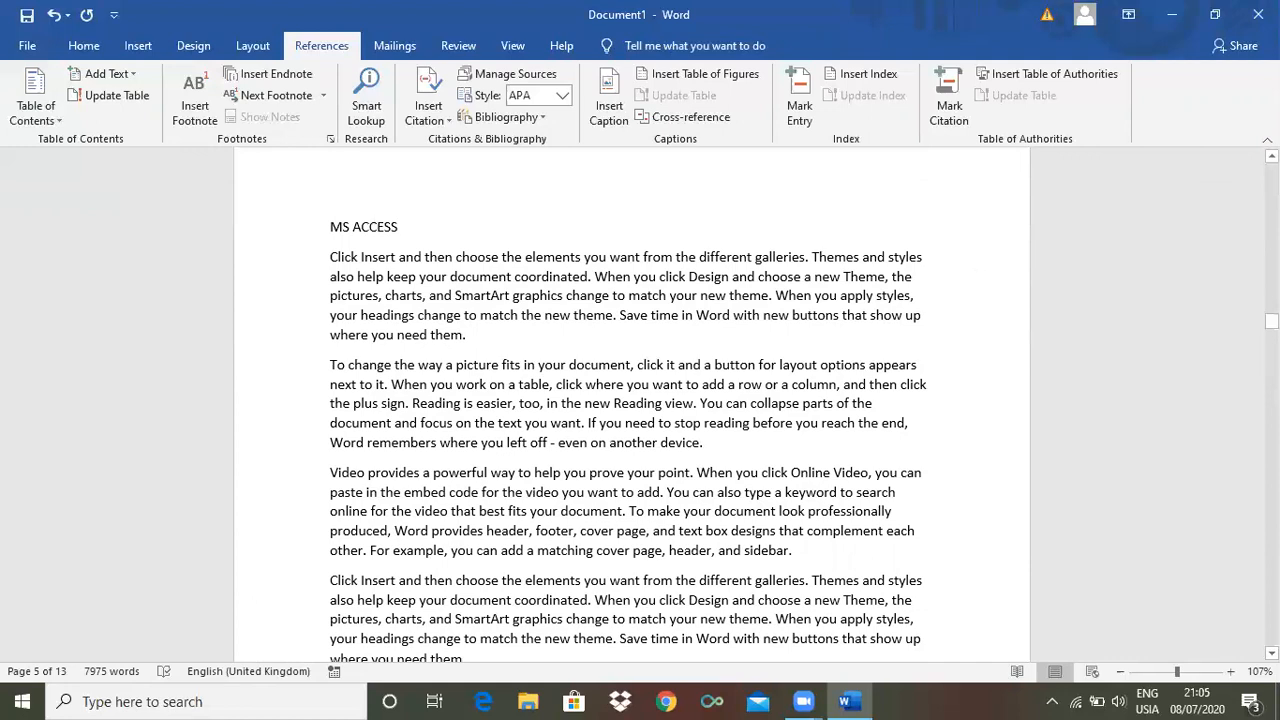
# Add the heading FORMUL on its own line above the text on page 6.
pyautogui.scroll(-5, 524, 447)
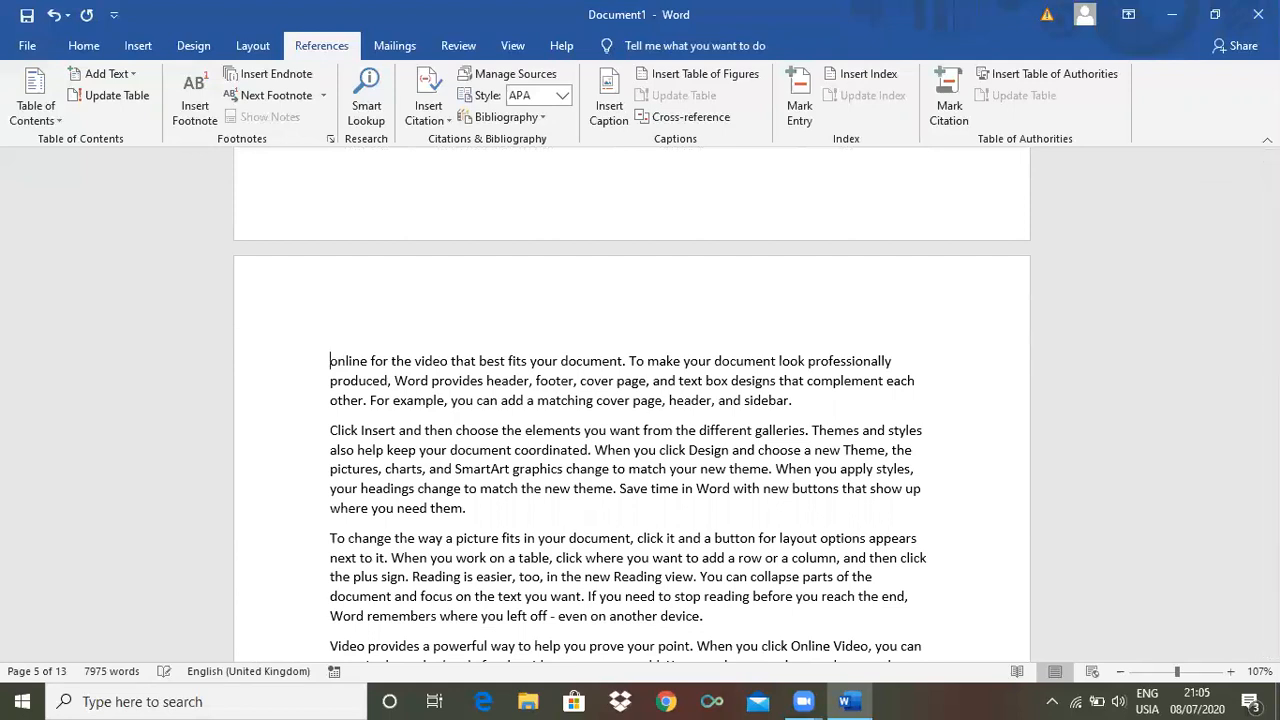
pyautogui.press('Return')
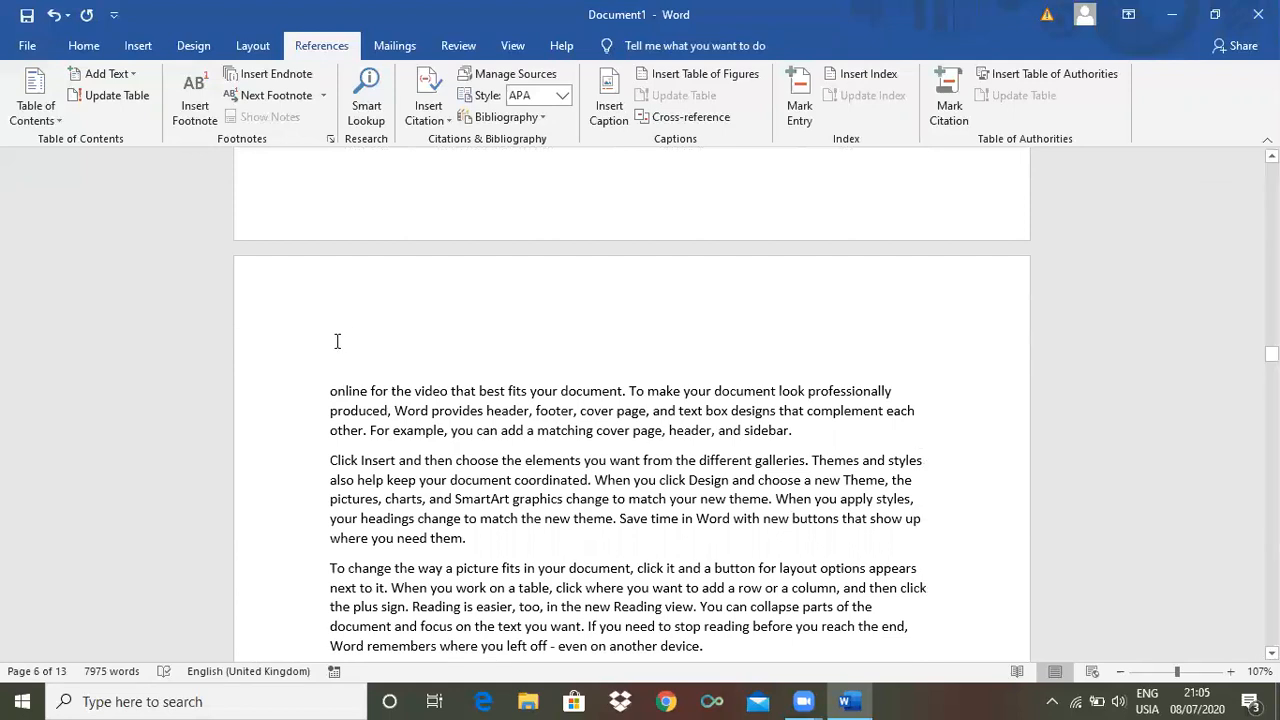
pyautogui.write('FORMUL')
# Add the heading IMPORTANT POINTS on its own line above the text on page 7.
pyautogui.scroll(-10, 562, 339)
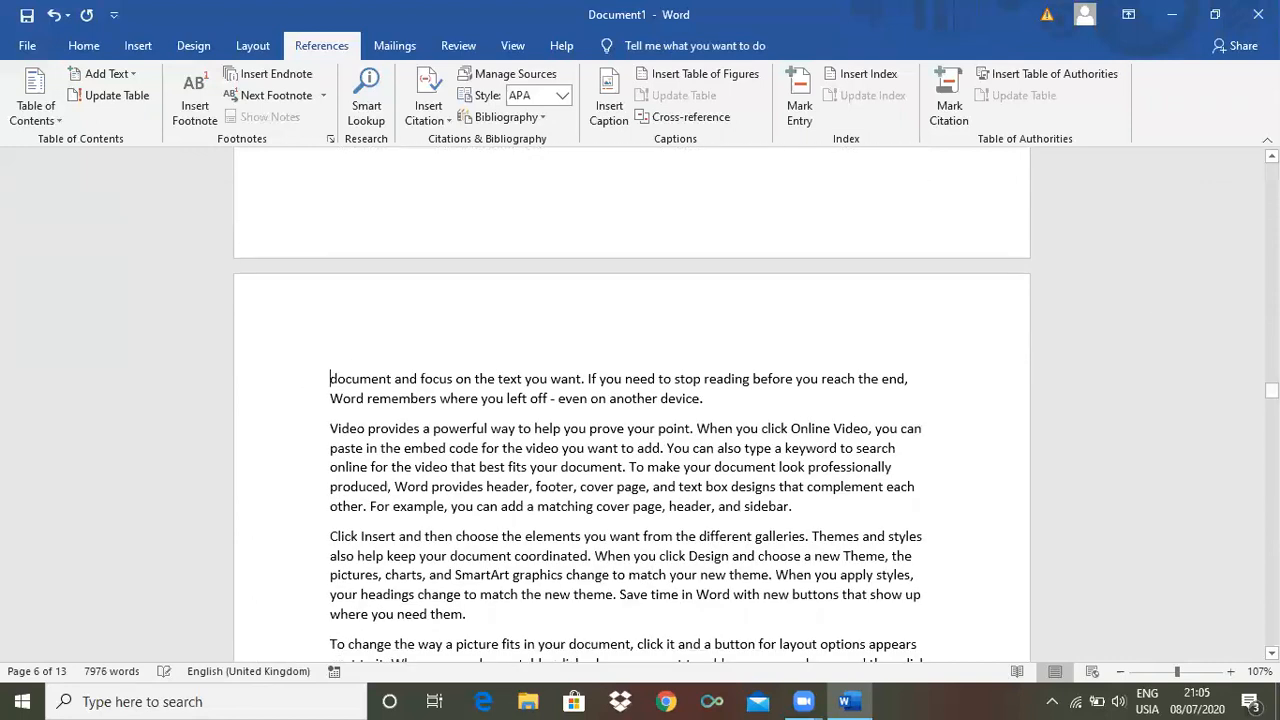
pyautogui.press('Return')
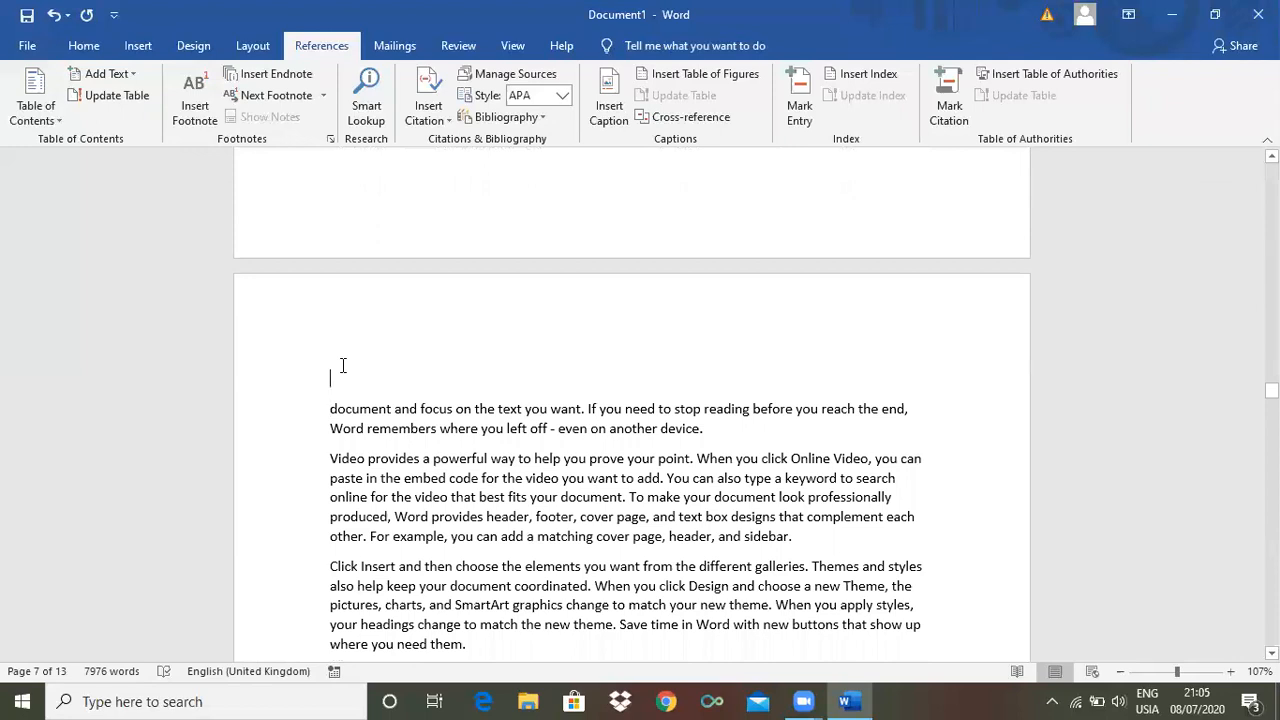
pyautogui.write('IMPORTANT')
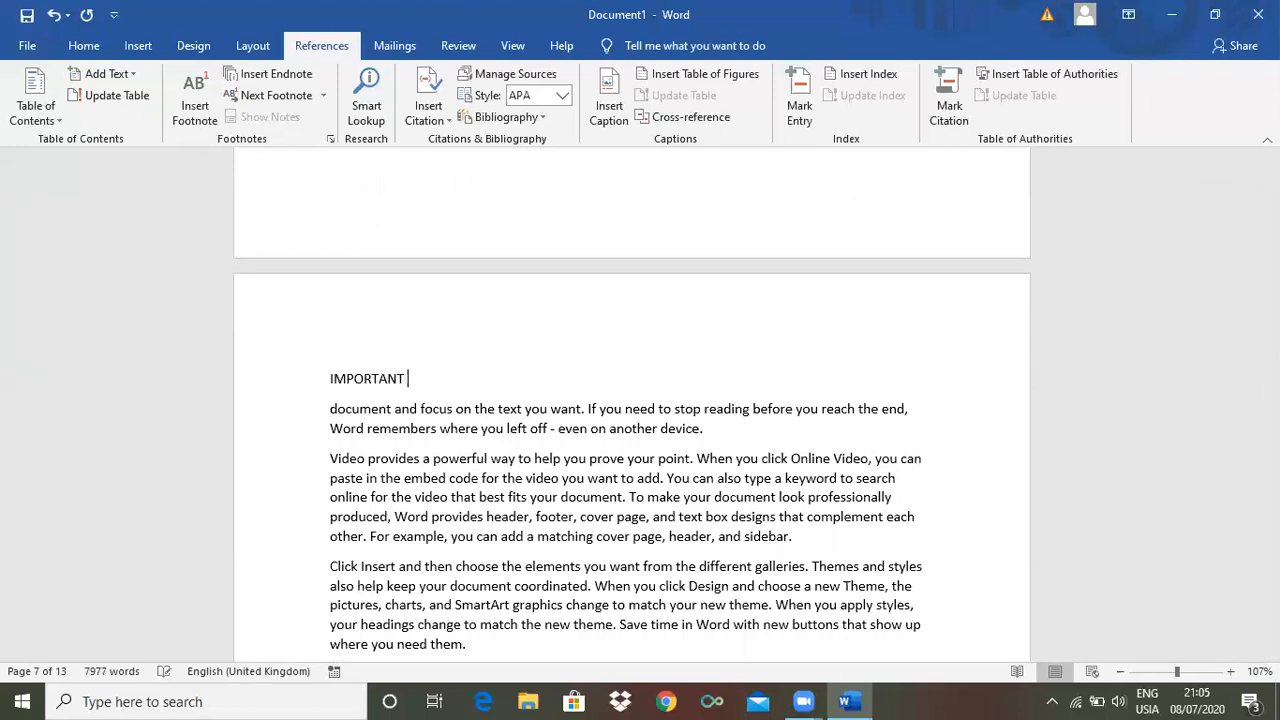
pyautogui.write(' POINTS')
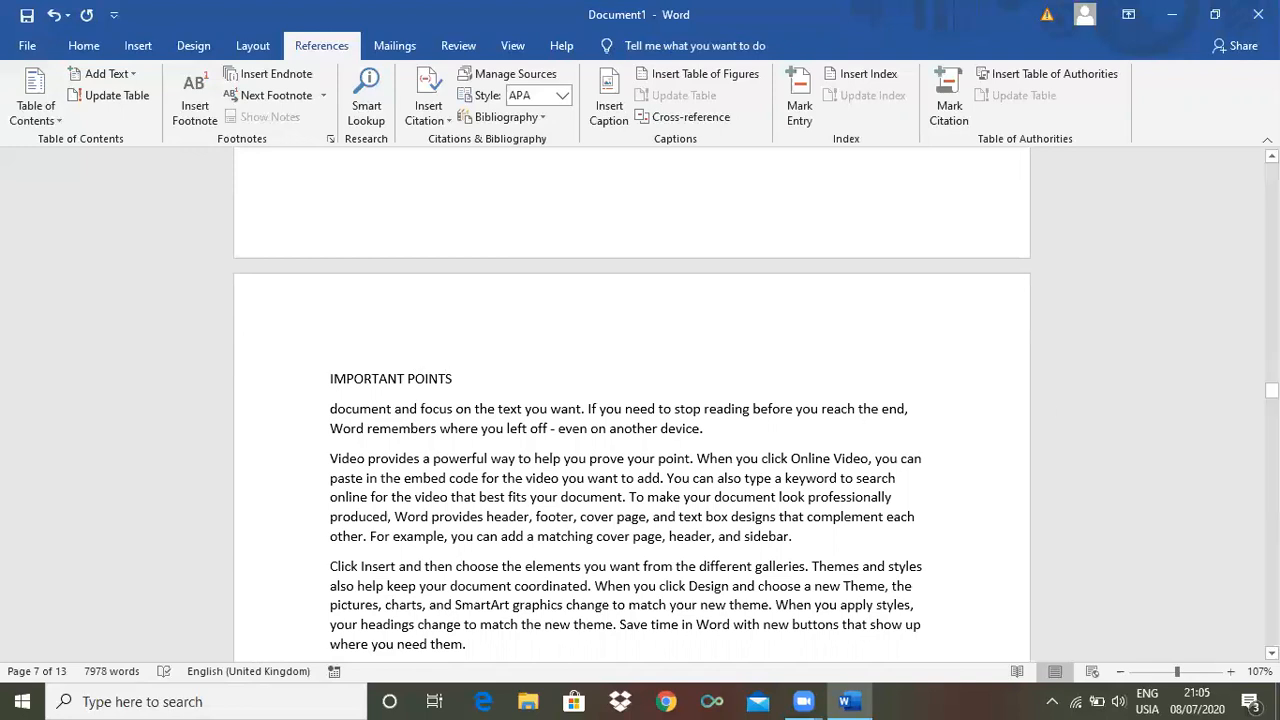
# Add the heading SUMMERY on its own line above the text on page 8.
pyautogui.moveTo(1271, 390); pyautogui.dragTo(1271, 433)
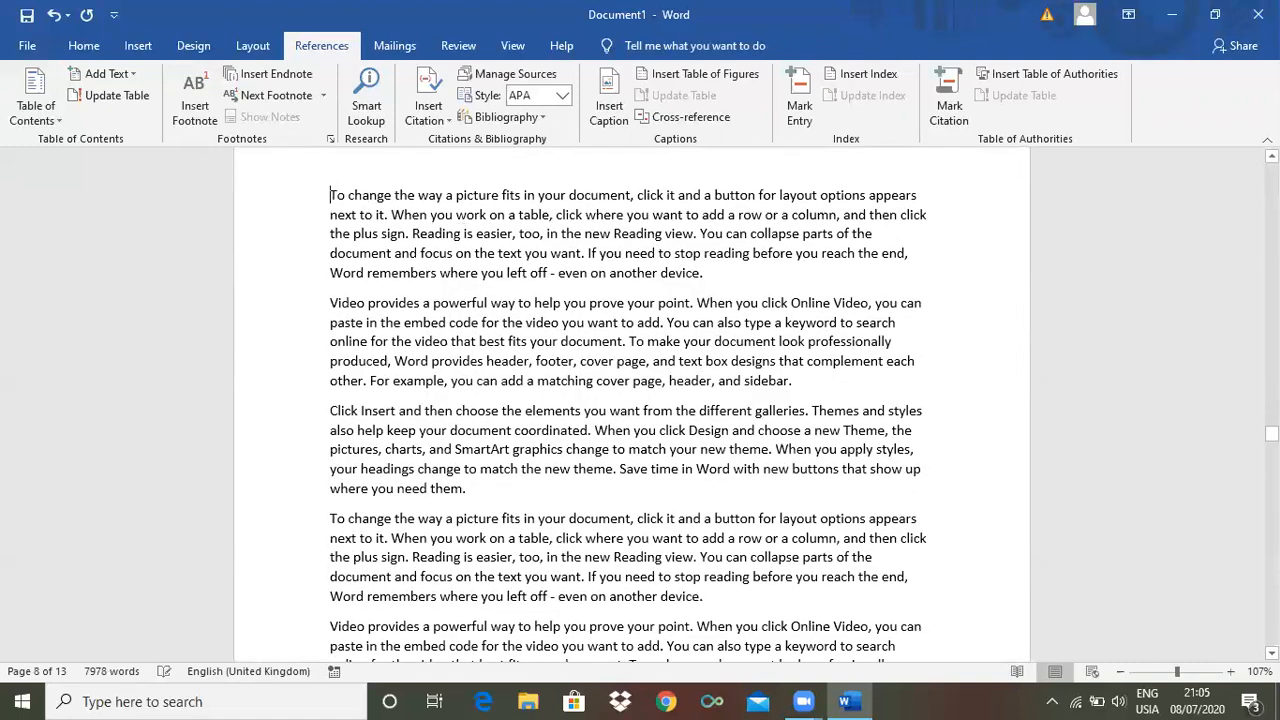
pyautogui.press('Return')
pyautogui.write('SUMMERY')
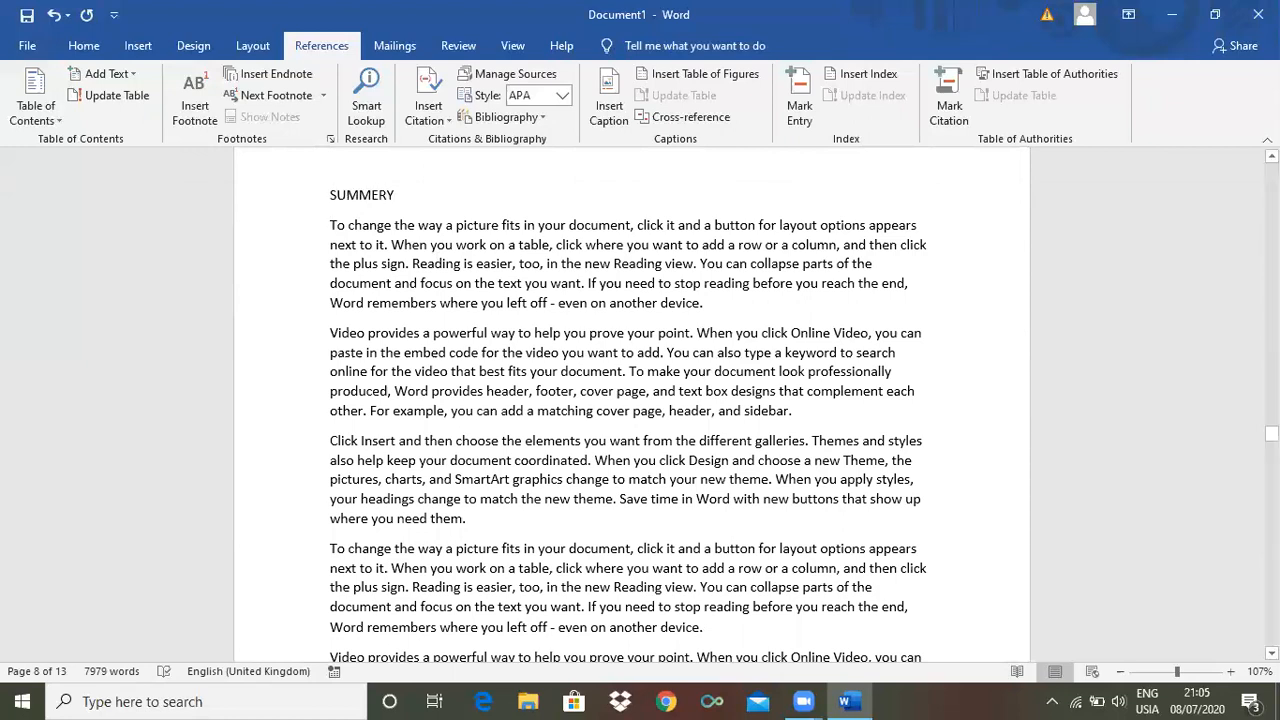
# Apply the Heading 1 style to the MS WORD heading on page 2.
pyautogui.scroll(-5, 630, 400)
pyautogui.scroll(-15, 630, 400)
pyautogui.moveTo(1272, 171); pyautogui.dragTo(1272, 210)
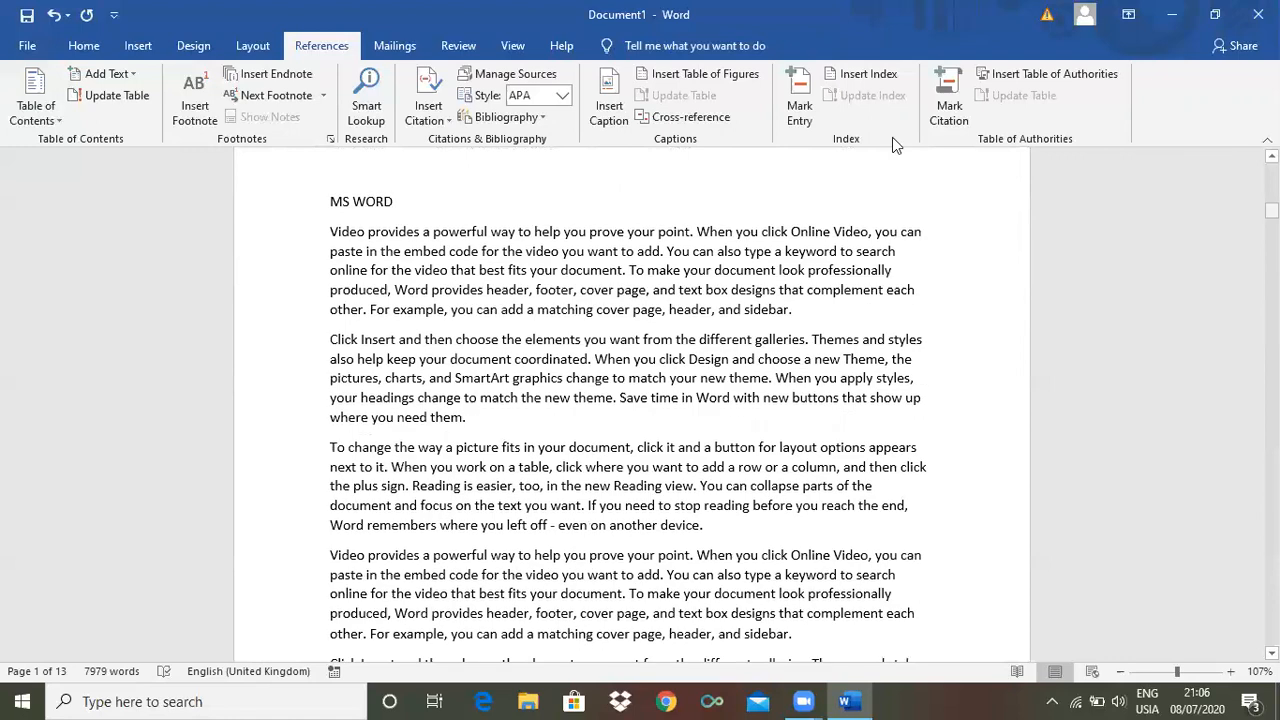
pyautogui.click(331, 200)
pyautogui.moveTo(346, 197); pyautogui.dragTo(379, 200)
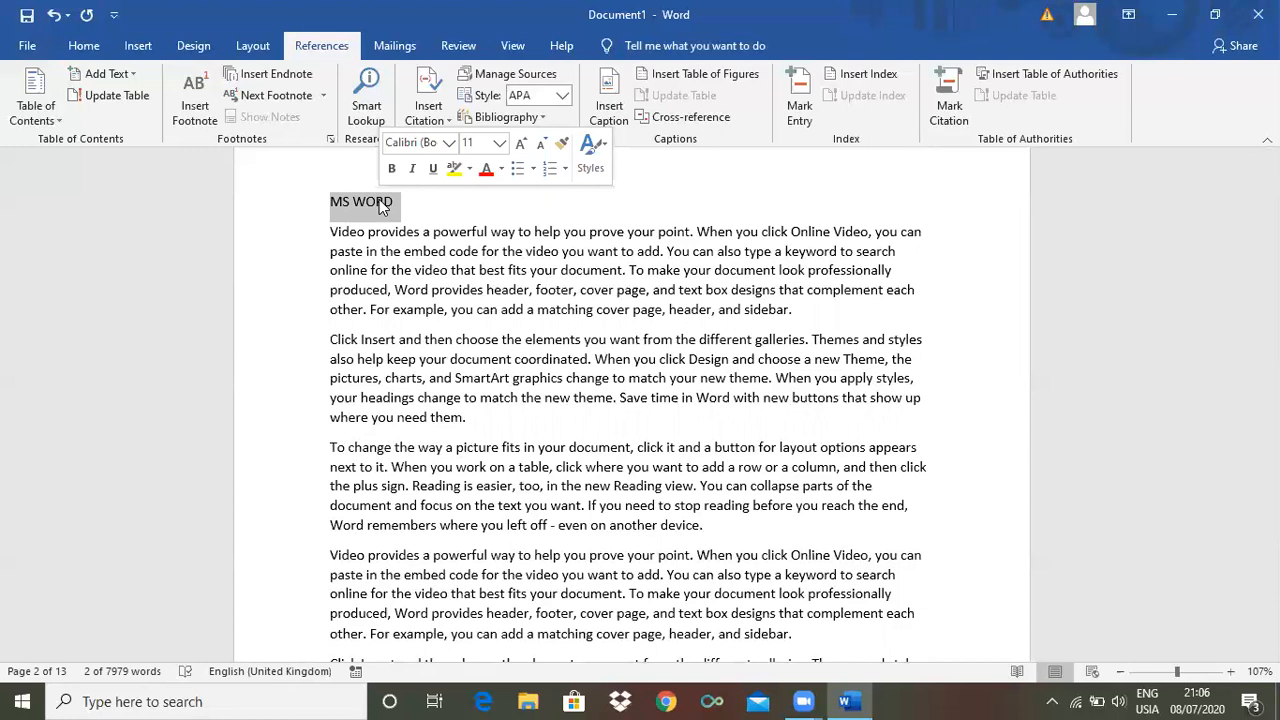
pyautogui.click(84, 46)
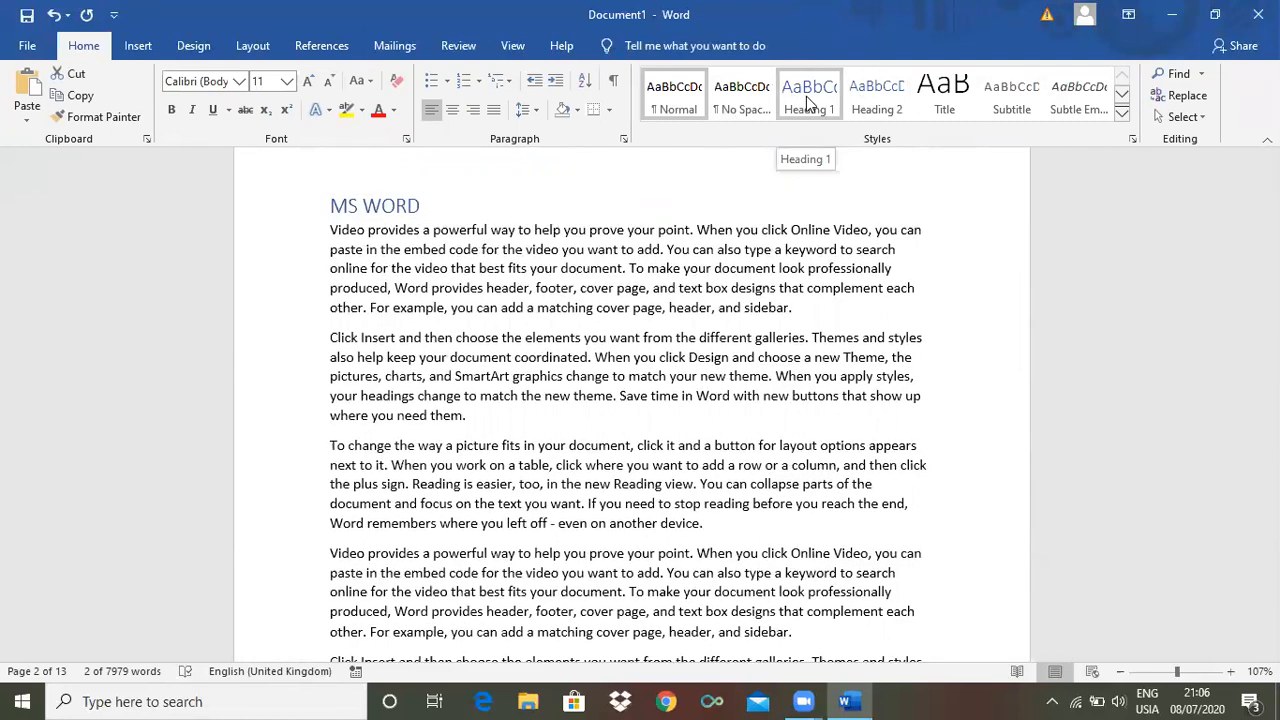
pyautogui.click(808, 104)
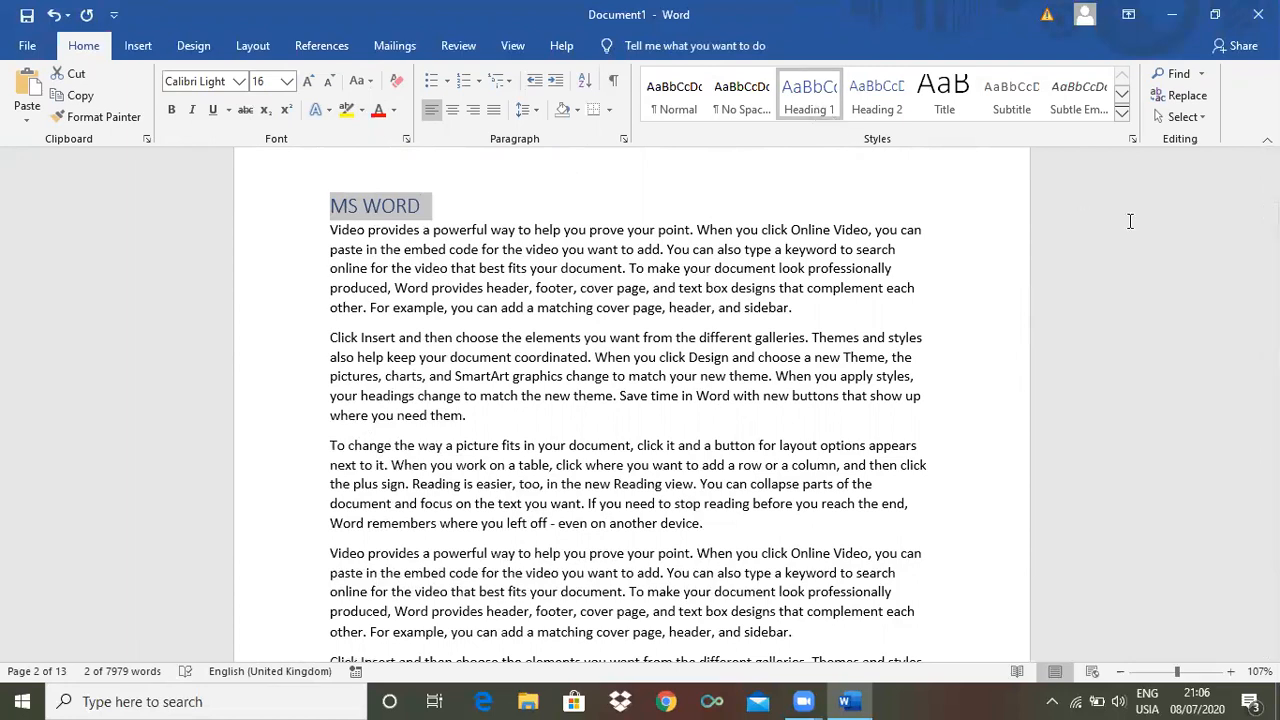
pyautogui.click(997, 270)
# Apply the Heading 1 style to the MS EXCEL heading on page 3.
pyautogui.moveTo(1271, 210); pyautogui.dragTo(1271, 245)
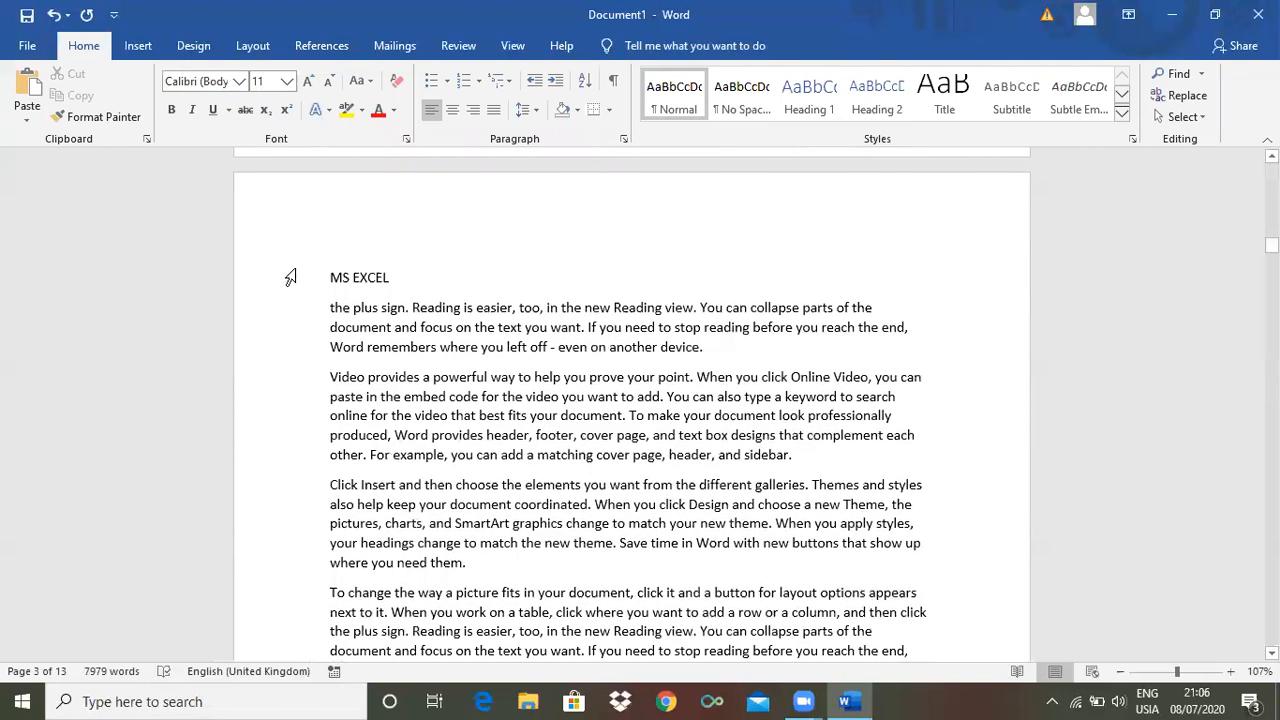
pyautogui.moveTo(327, 276); pyautogui.dragTo(396, 279)
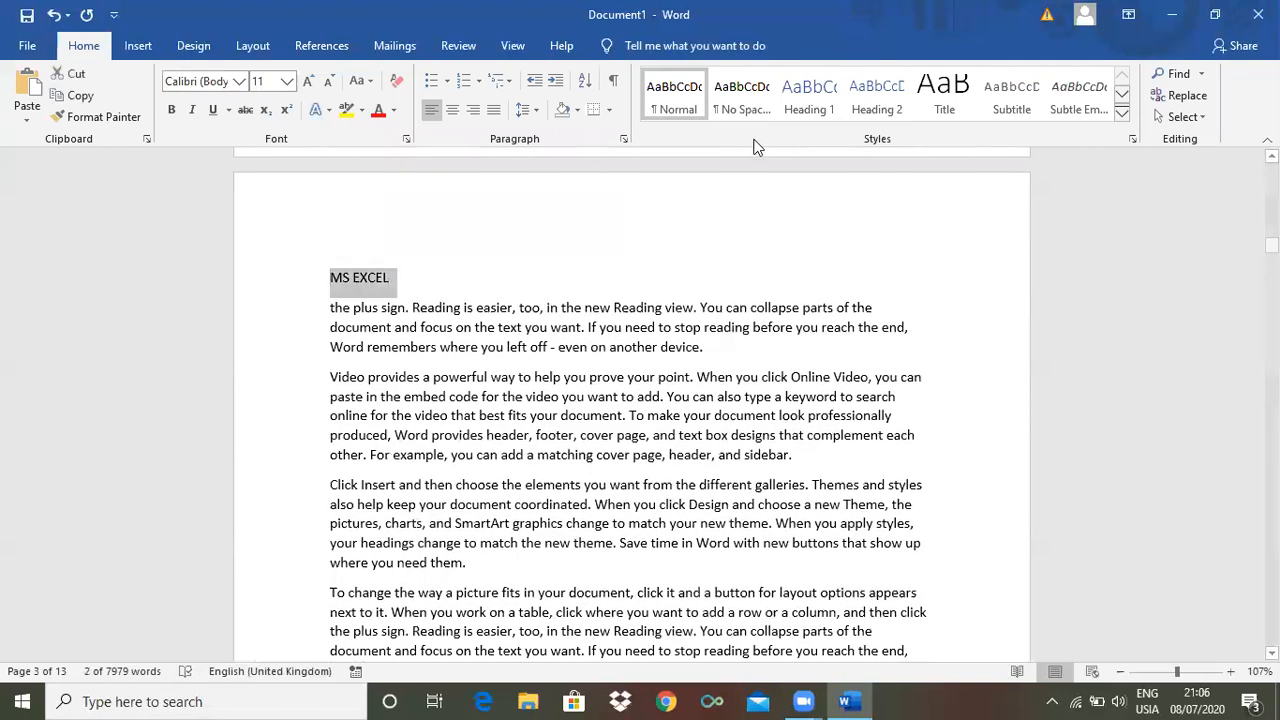
pyautogui.click(808, 100)
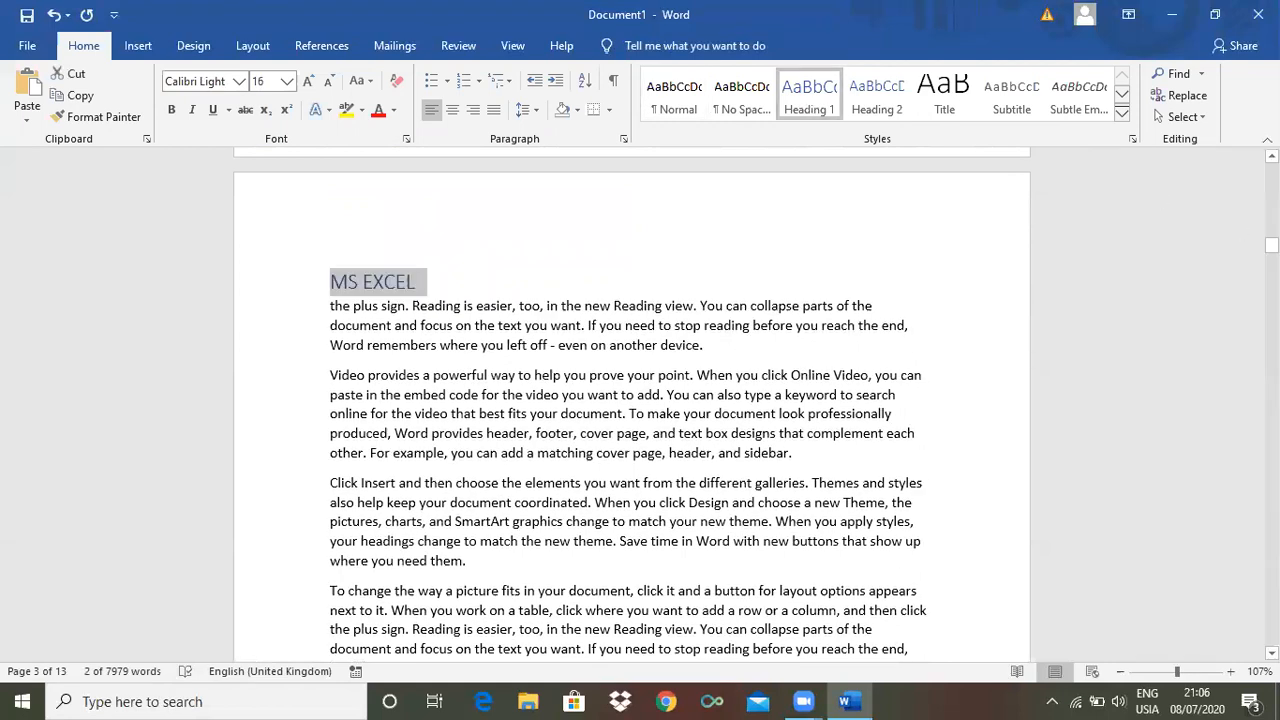
# Apply the Heading 1 style to the MS POWERPOINT heading on page 4.
pyautogui.moveTo(1271, 245); pyautogui.dragTo(1271, 280)
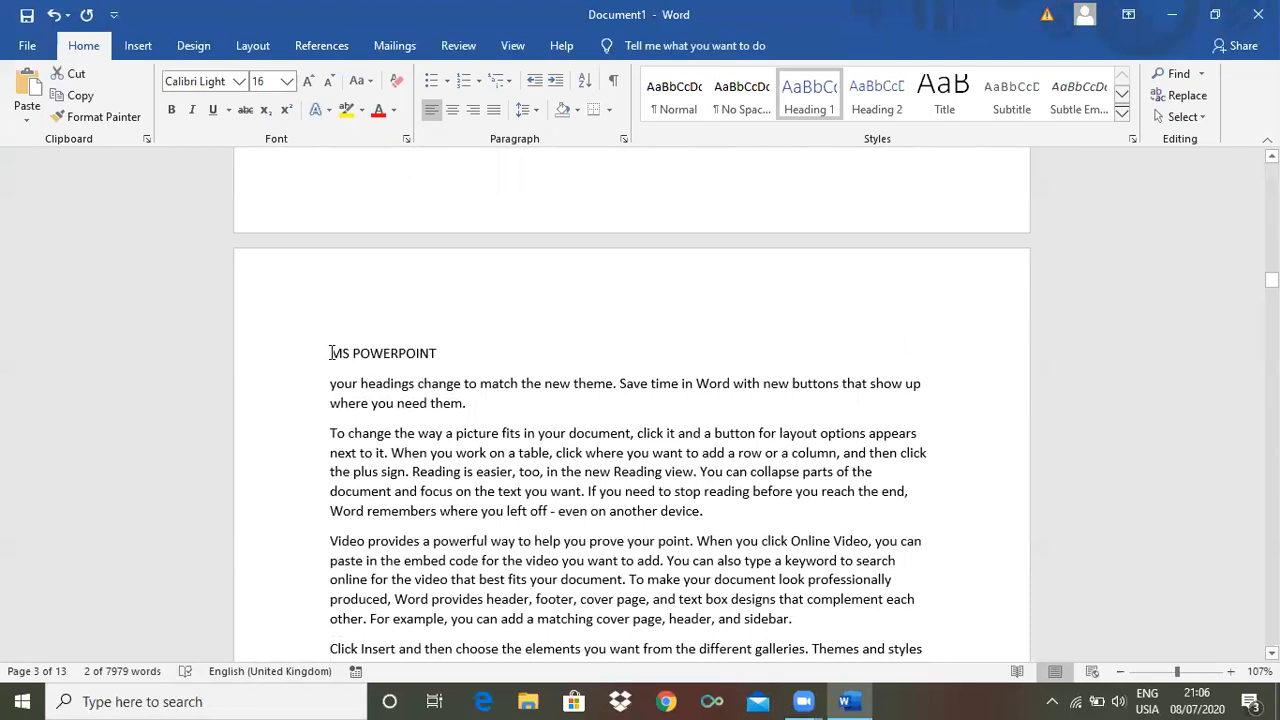
pyautogui.moveTo(331, 353); pyautogui.dragTo(438, 358)
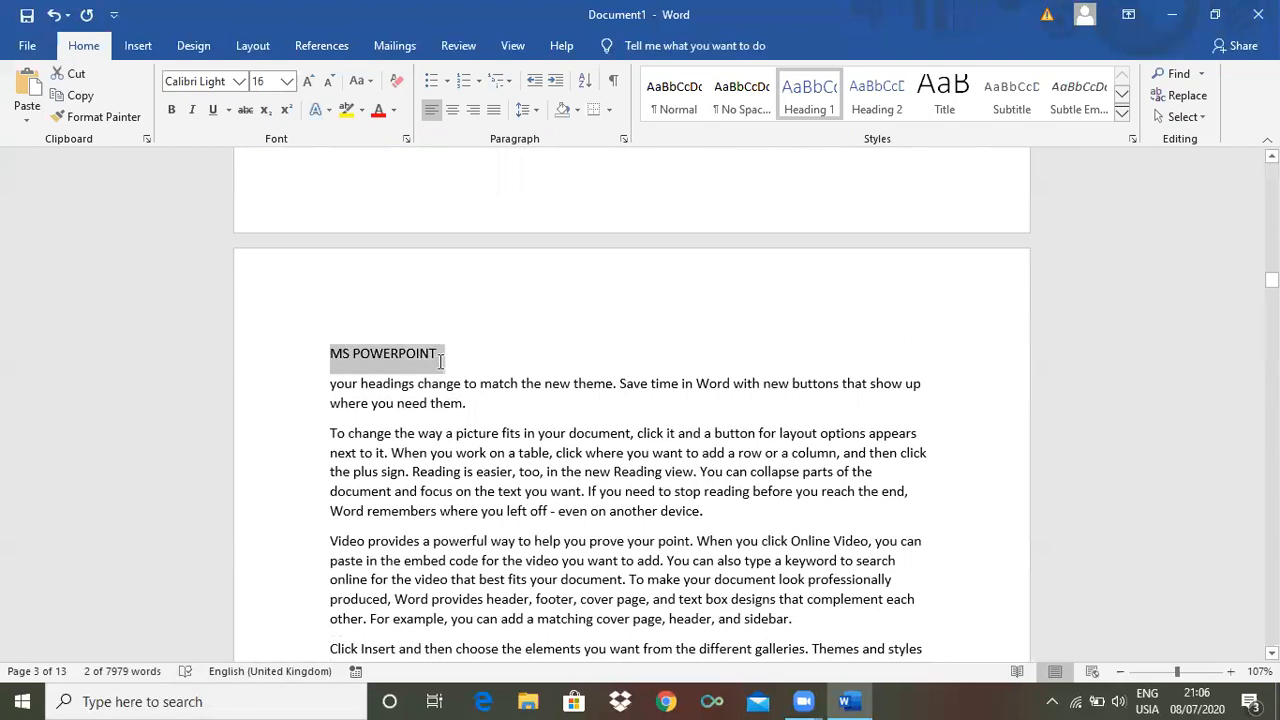
pyautogui.click(816, 96)
# Apply the Heading 1 style to the MS ACCESS heading on page 5.
pyautogui.moveTo(1271, 280); pyautogui.dragTo(1271, 314)
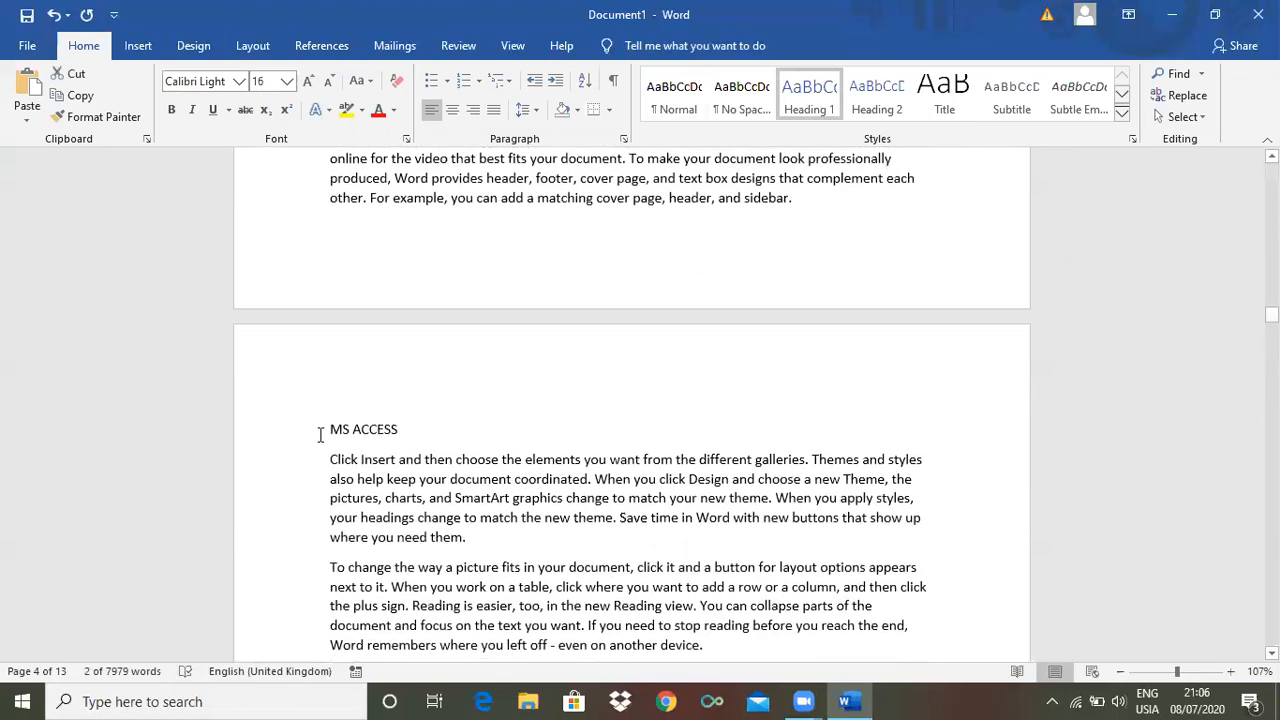
pyautogui.moveTo(325, 431); pyautogui.dragTo(408, 433)
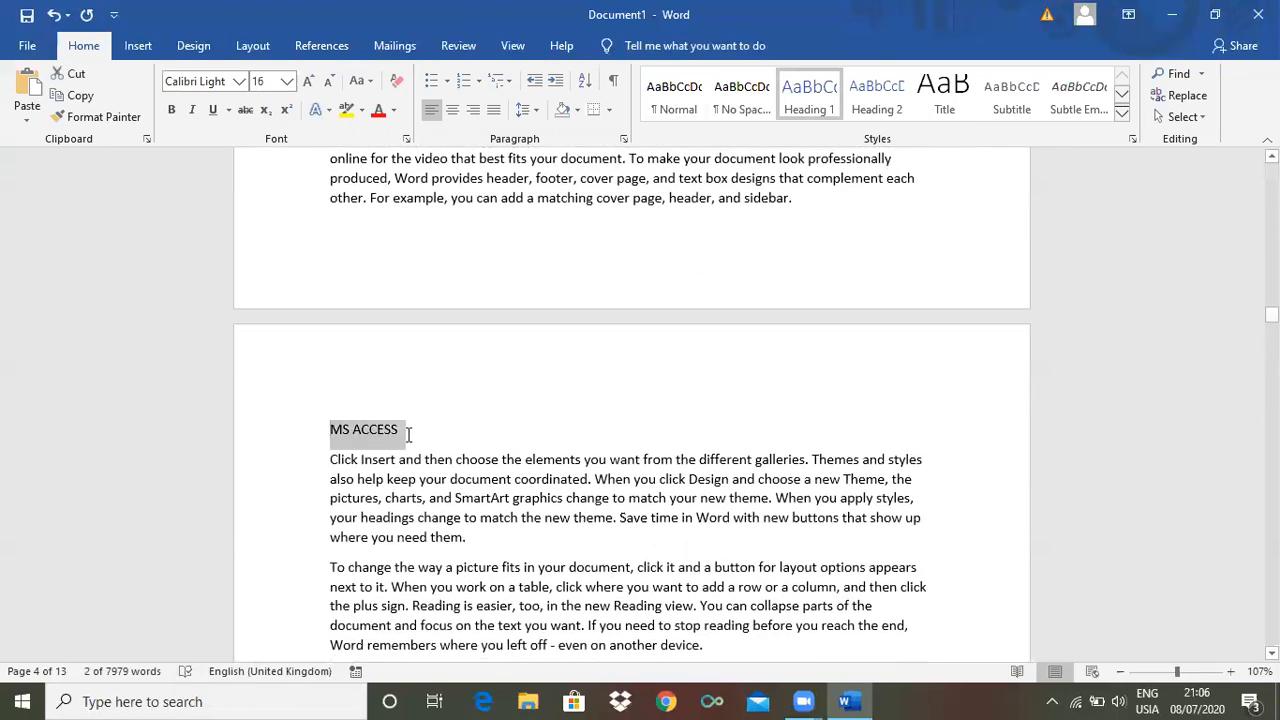
pyautogui.click(812, 100)
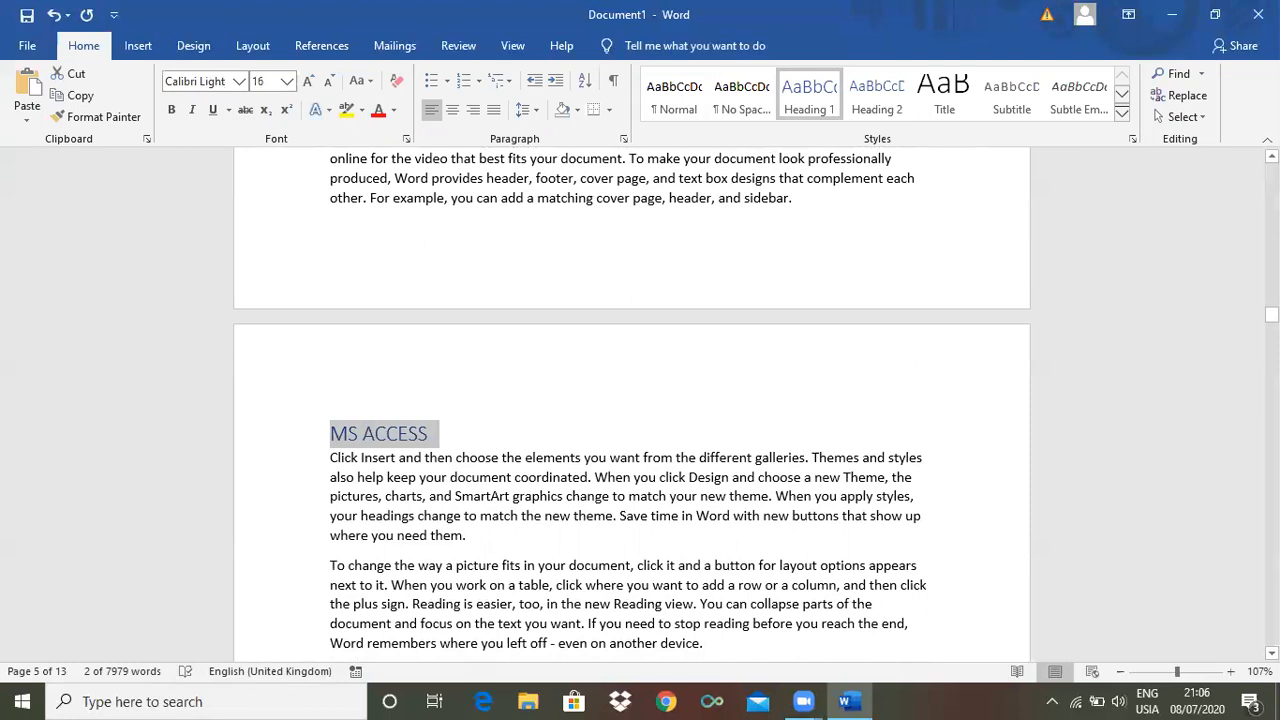
# Apply the Heading 1 style to the FORMULAS heading on page 6.
pyautogui.moveTo(1272, 315); pyautogui.dragTo(1272, 352)
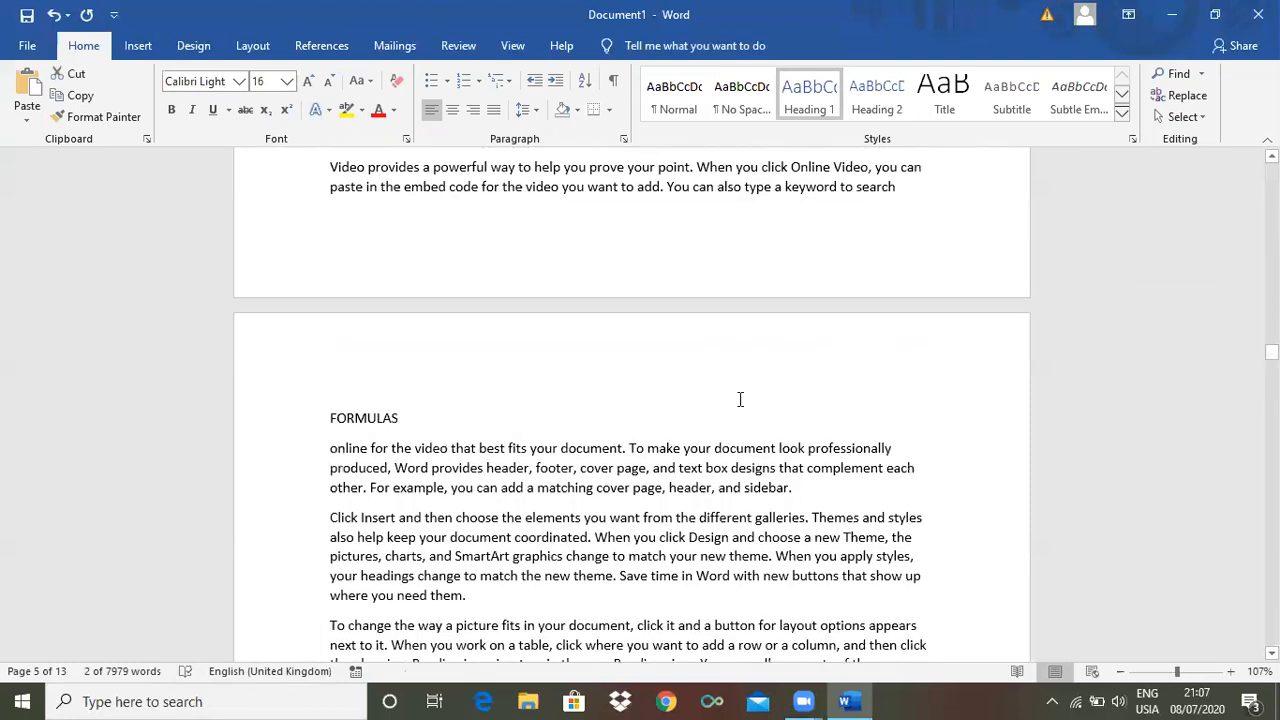
pyautogui.moveTo(329, 416); pyautogui.dragTo(412, 420)
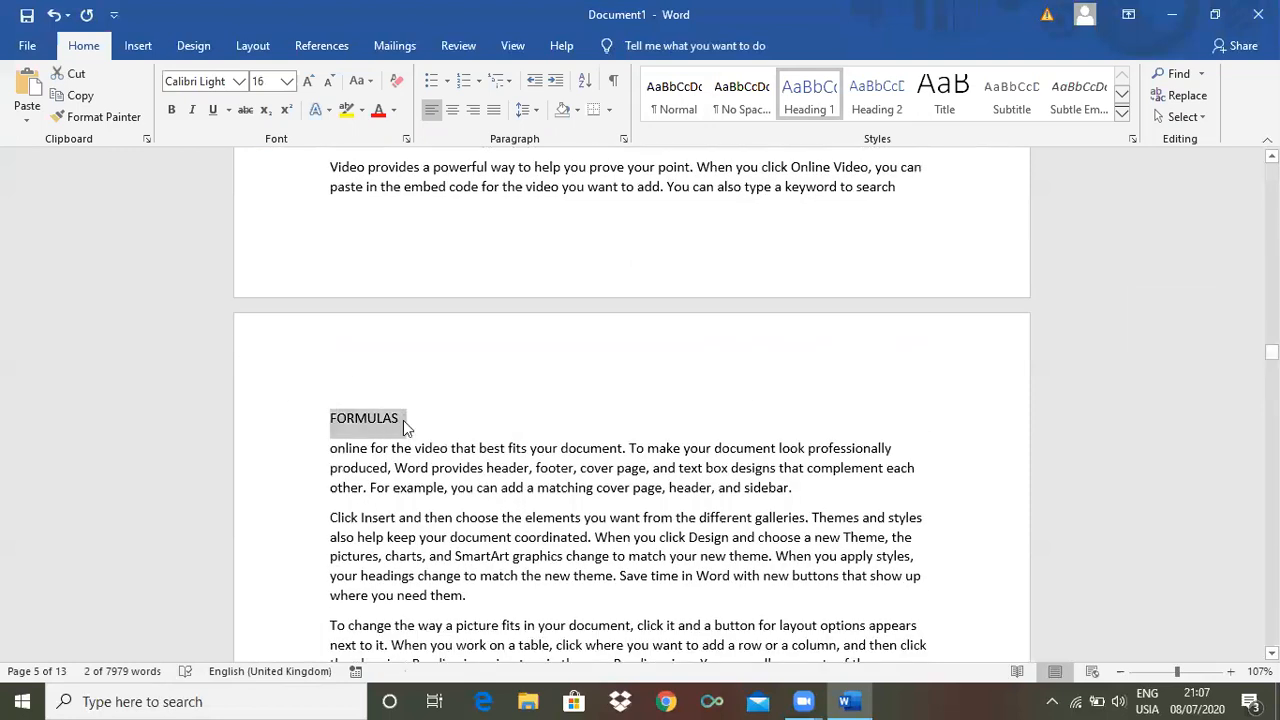
pyautogui.click(810, 100)
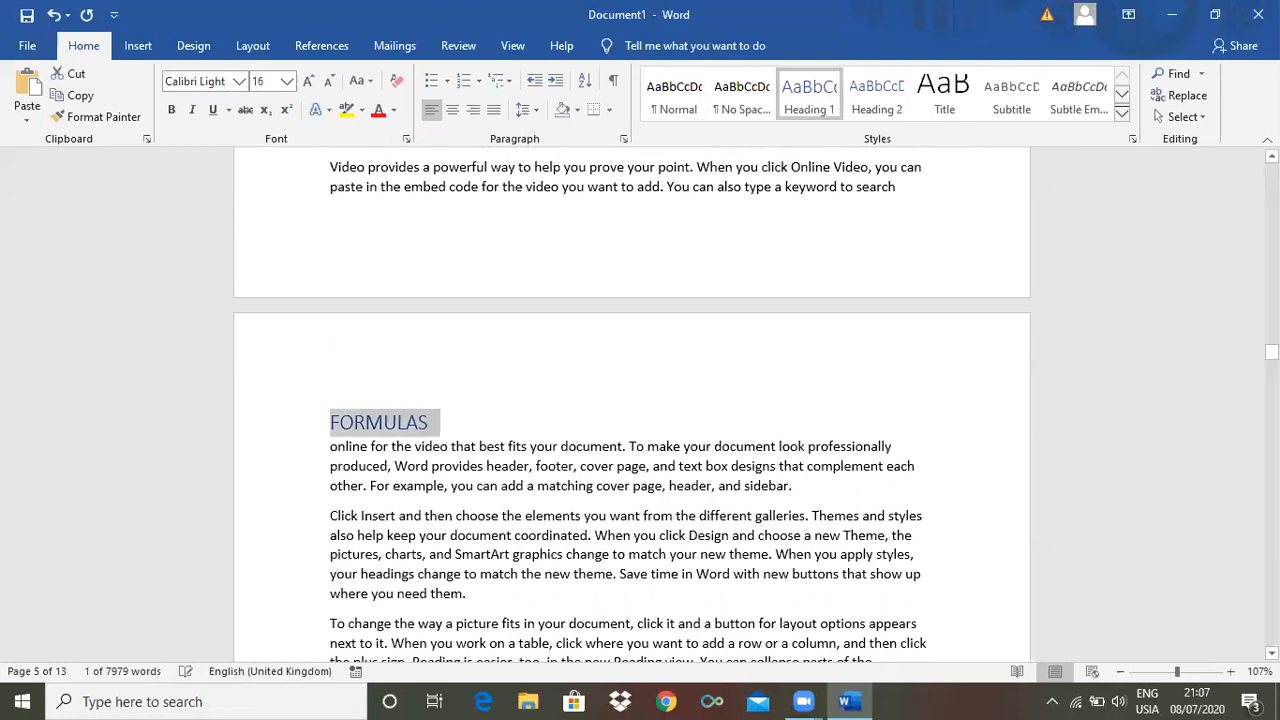
# Apply the Heading 1 style to the IMPORTANT POINTS heading on page 7.
pyautogui.moveTo(1272, 352); pyautogui.dragTo(1272, 388)
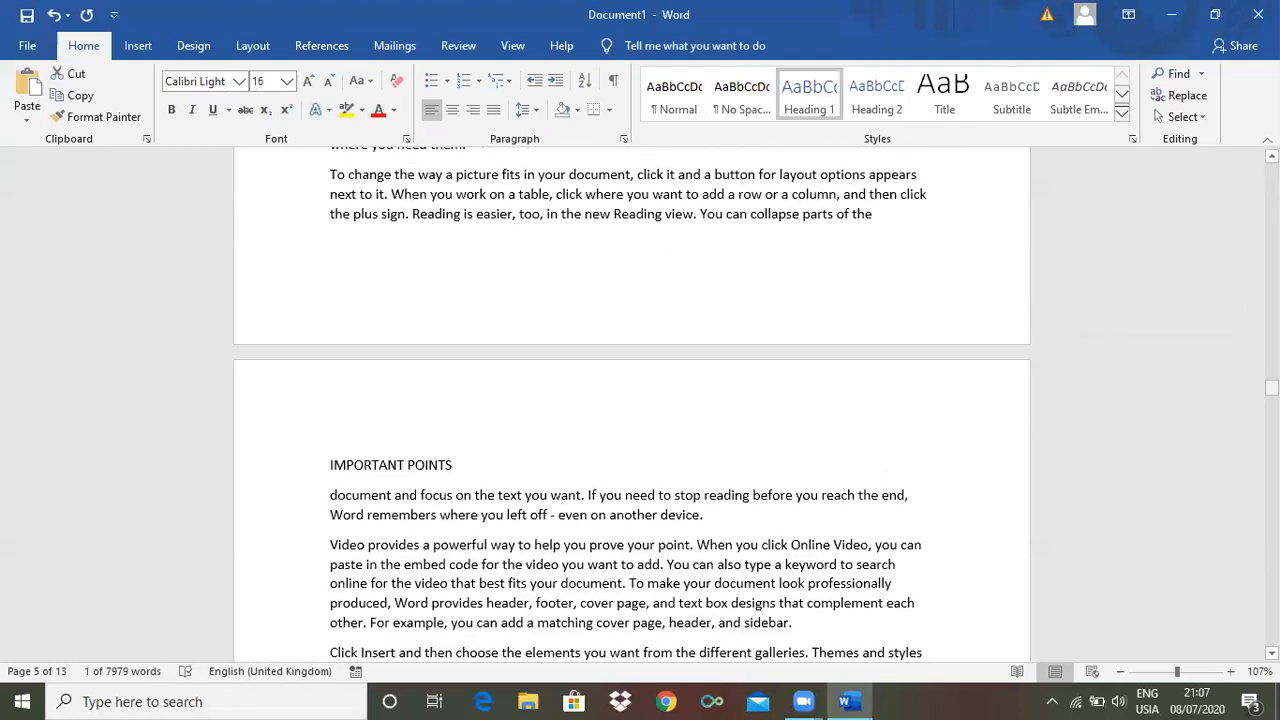
pyautogui.moveTo(326, 462); pyautogui.dragTo(494, 465)
pyautogui.click(809, 95)
# Apply the Heading 1 style to the SUMMERY heading on page 8.
pyautogui.moveTo(1272, 388); pyautogui.dragTo(1272, 422)
pyautogui.click(398, 500)
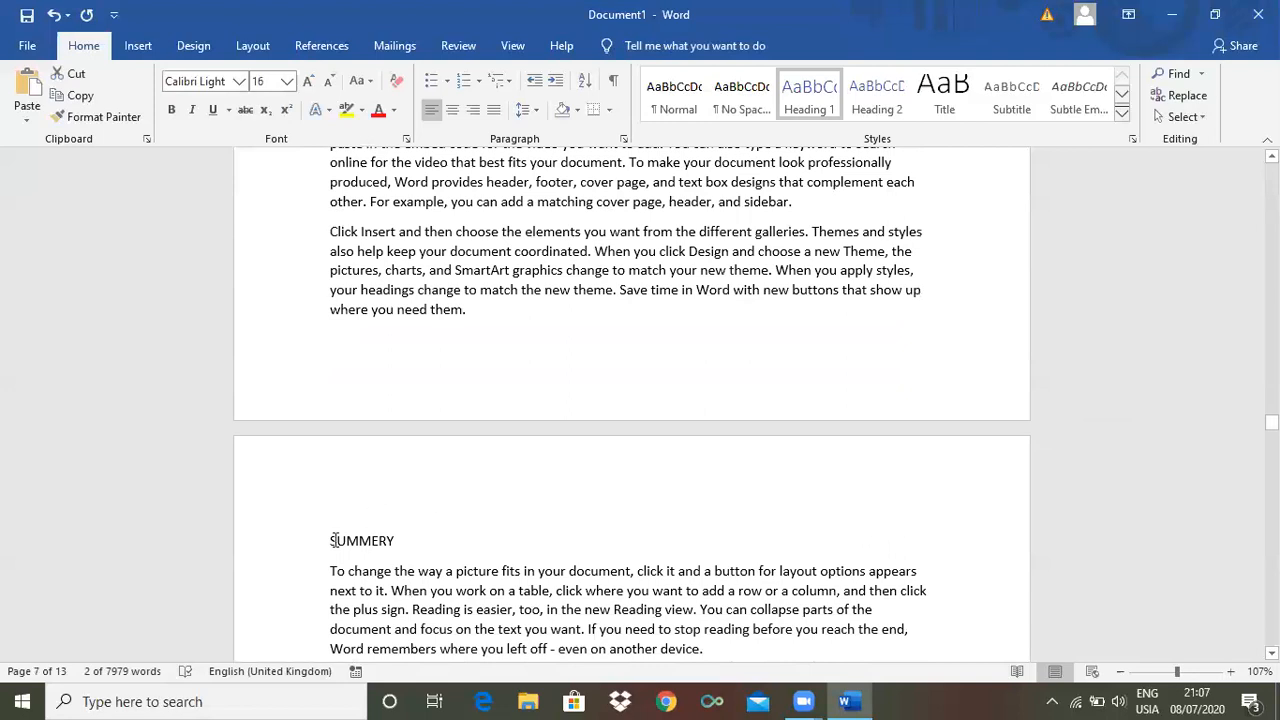
pyautogui.moveTo(330, 541); pyautogui.dragTo(424, 540)
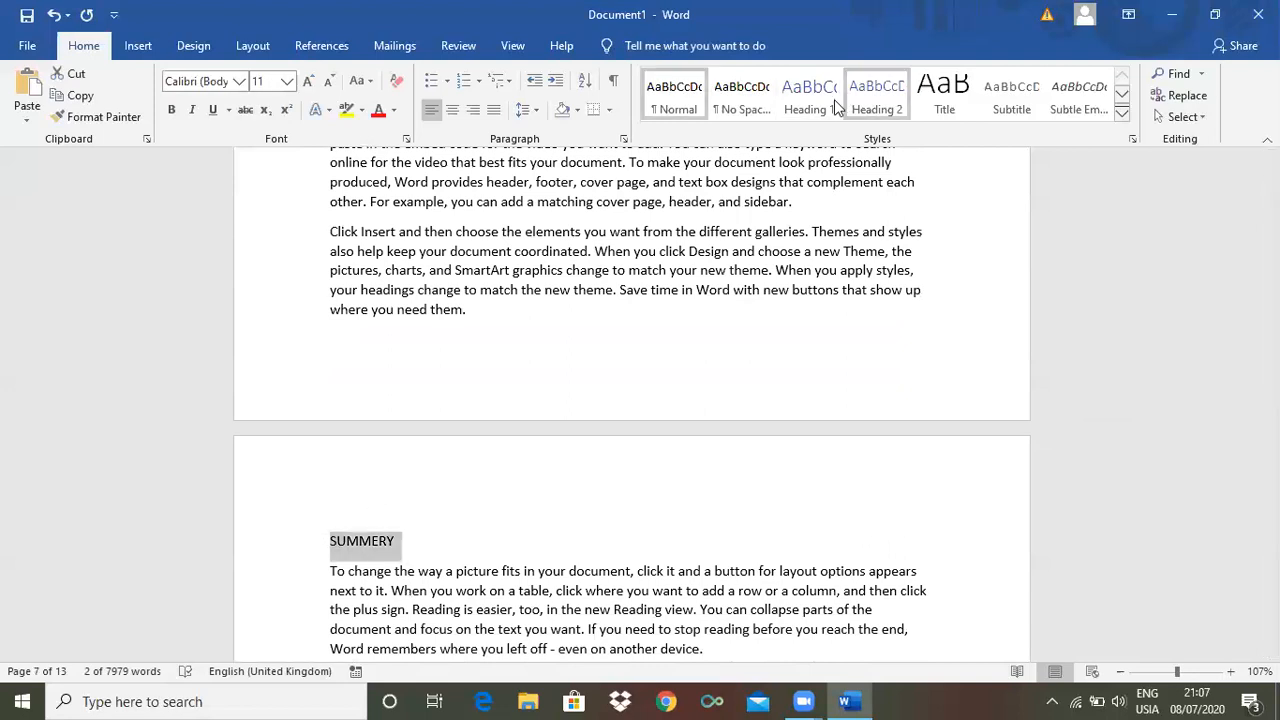
pyautogui.click(809, 100)
pyautogui.click(809, 100)
# Place the cursor at the start of the empty first page and open the custom table of contents settings.
pyautogui.scroll(-15, 630, 400)
pyautogui.scroll(15, 630, 400)
pyautogui.moveTo(1272, 266); pyautogui.dragTo(1272, 170)
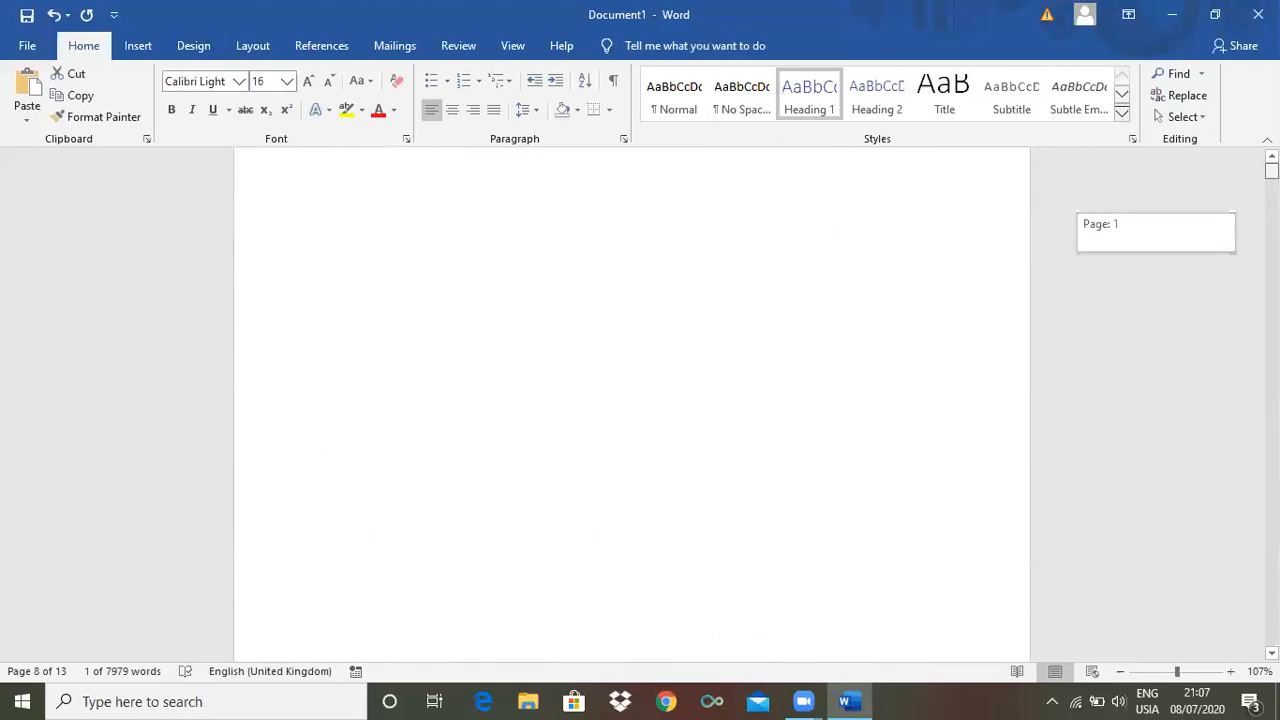
pyautogui.click(341, 257)
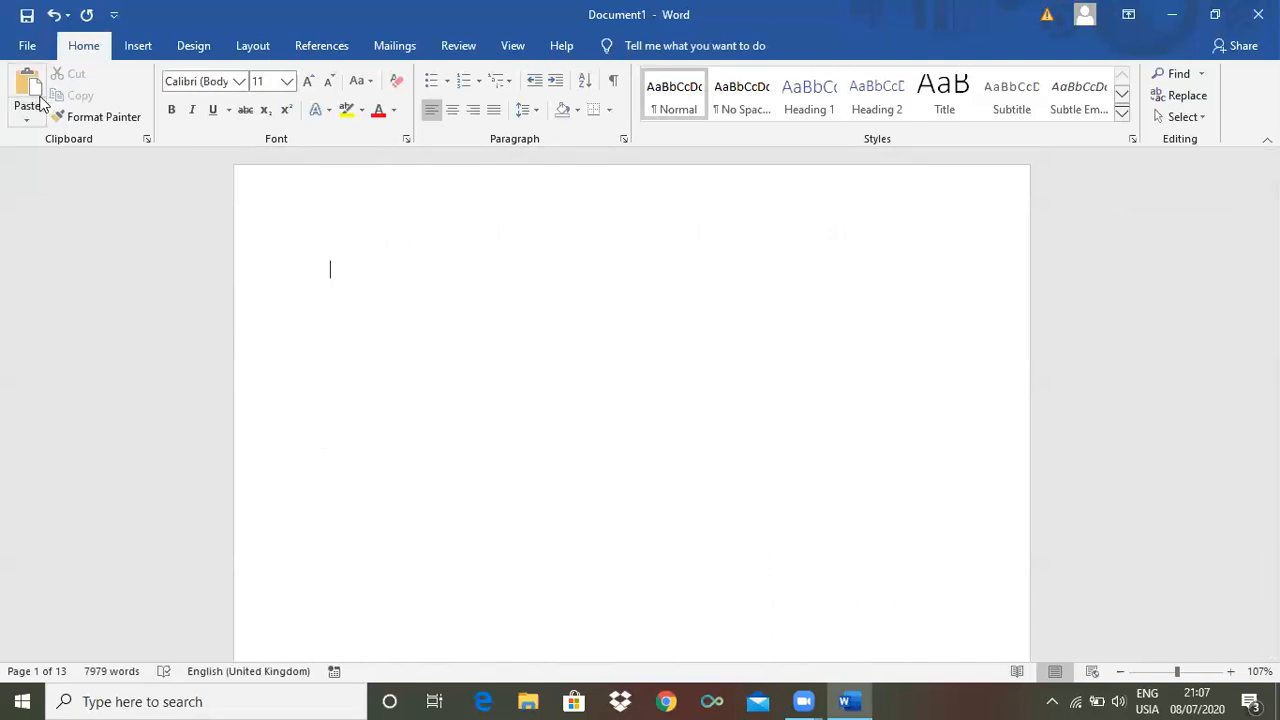
pyautogui.click(334, 50)
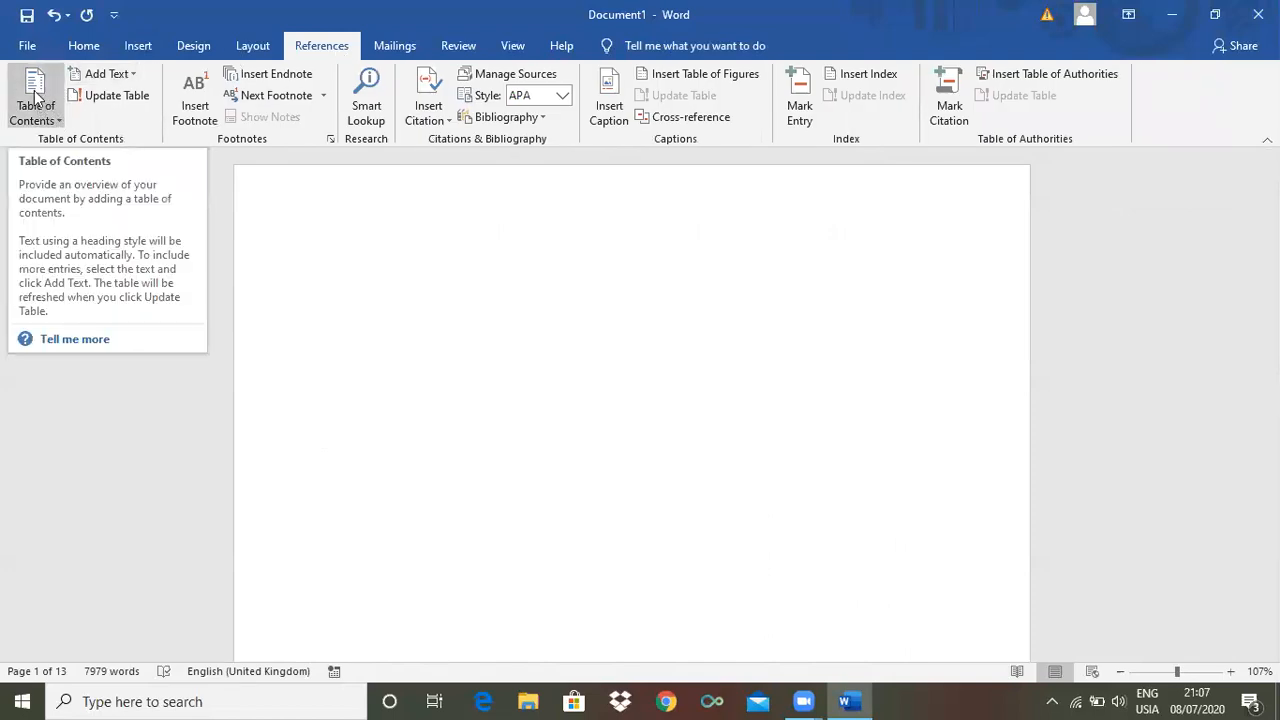
pyautogui.click(34, 92)
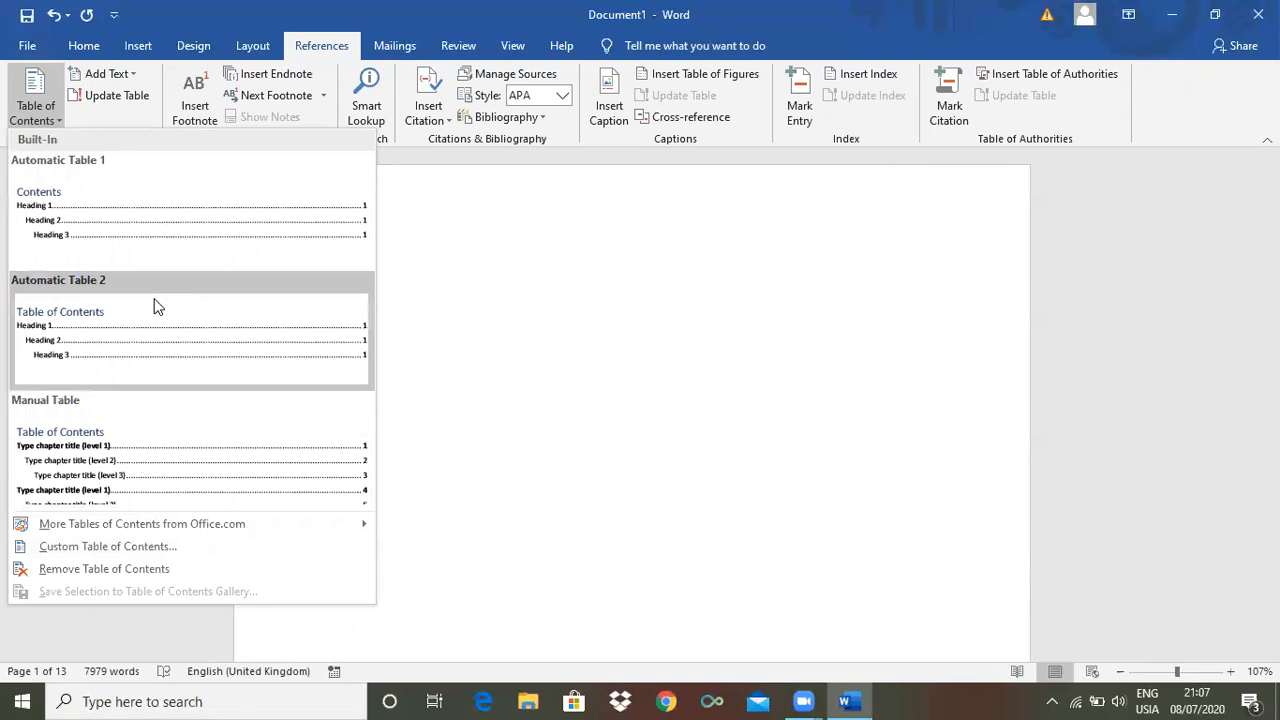
pyautogui.click(148, 548)
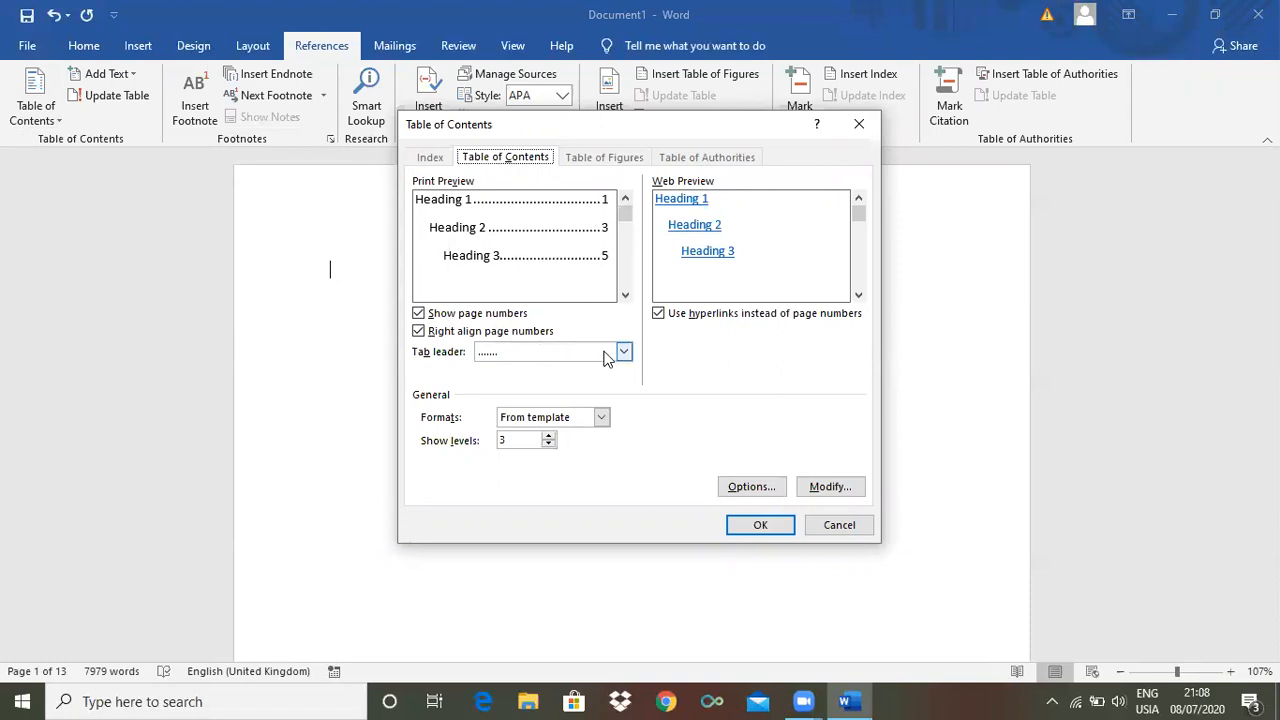
# Try the table of contents preview without page numbers, switching page numbers back on each time.
pyautogui.click(419, 313)
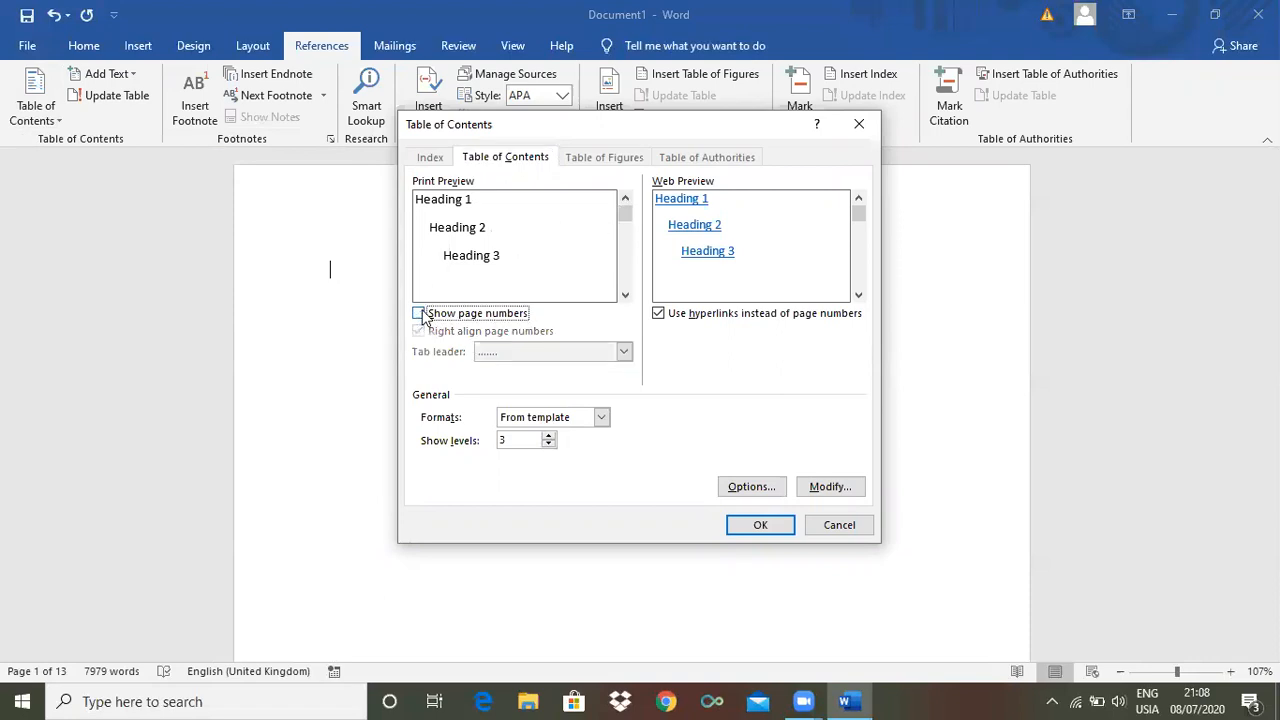
pyautogui.click(421, 314)
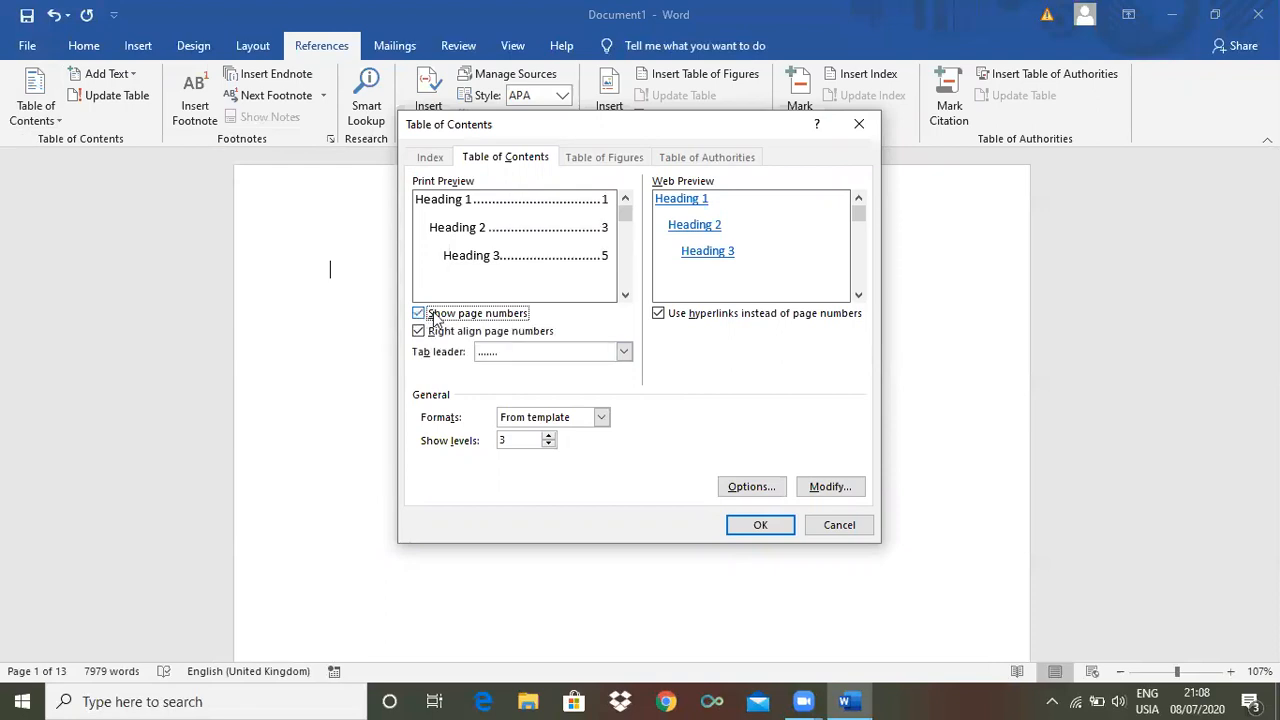
pyautogui.click(419, 314)
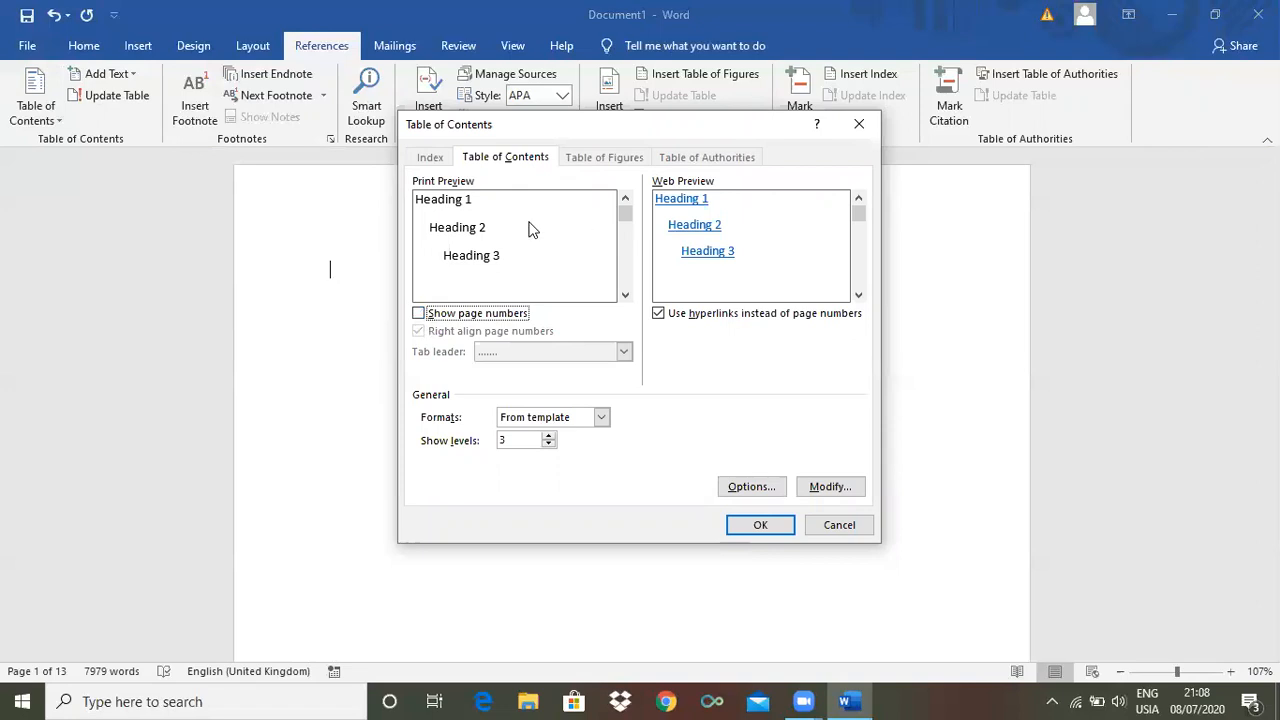
pyautogui.click(420, 314)
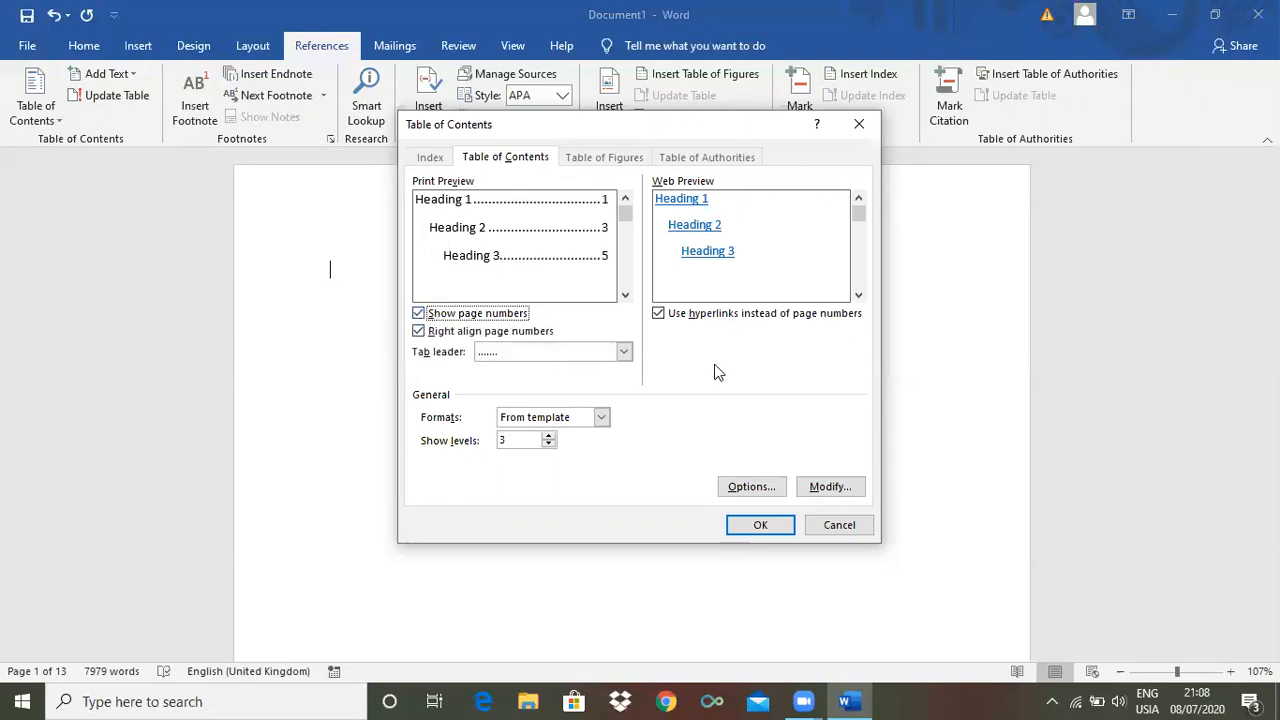
# Try a dashed tab leader for the table of contents and reselect the From template format.
pyautogui.click(624, 351)
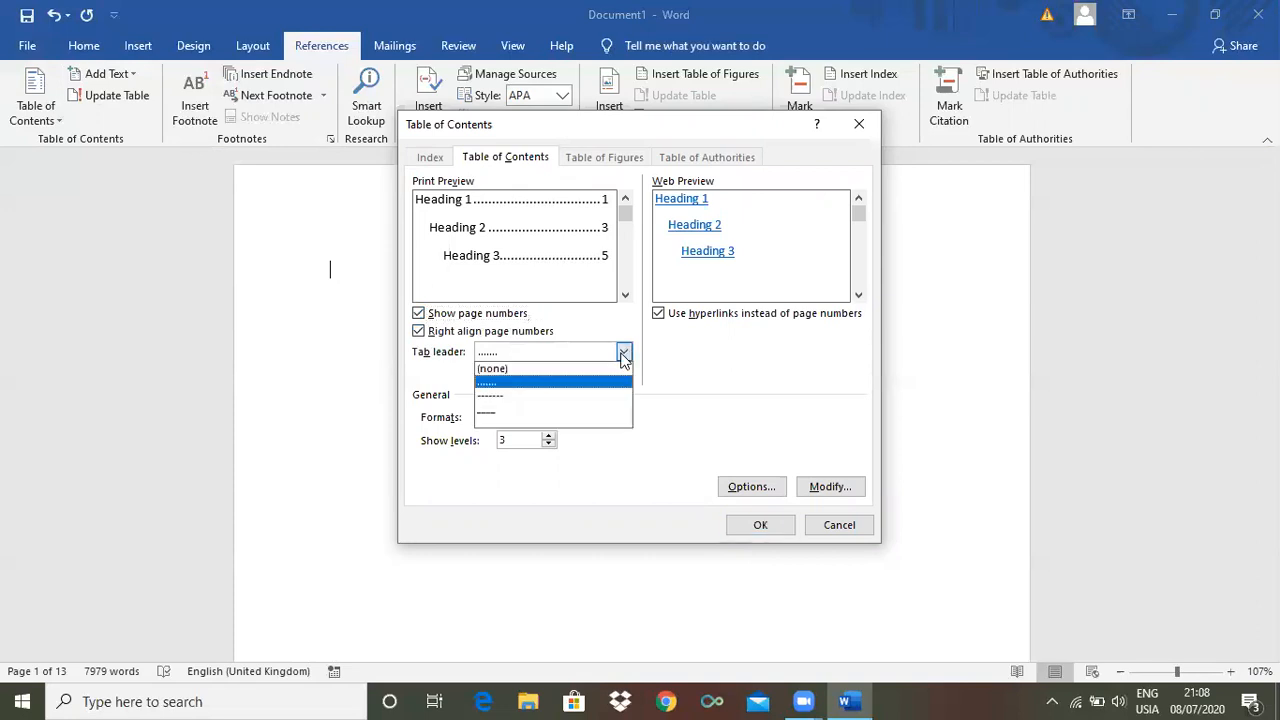
pyautogui.click(548, 398)
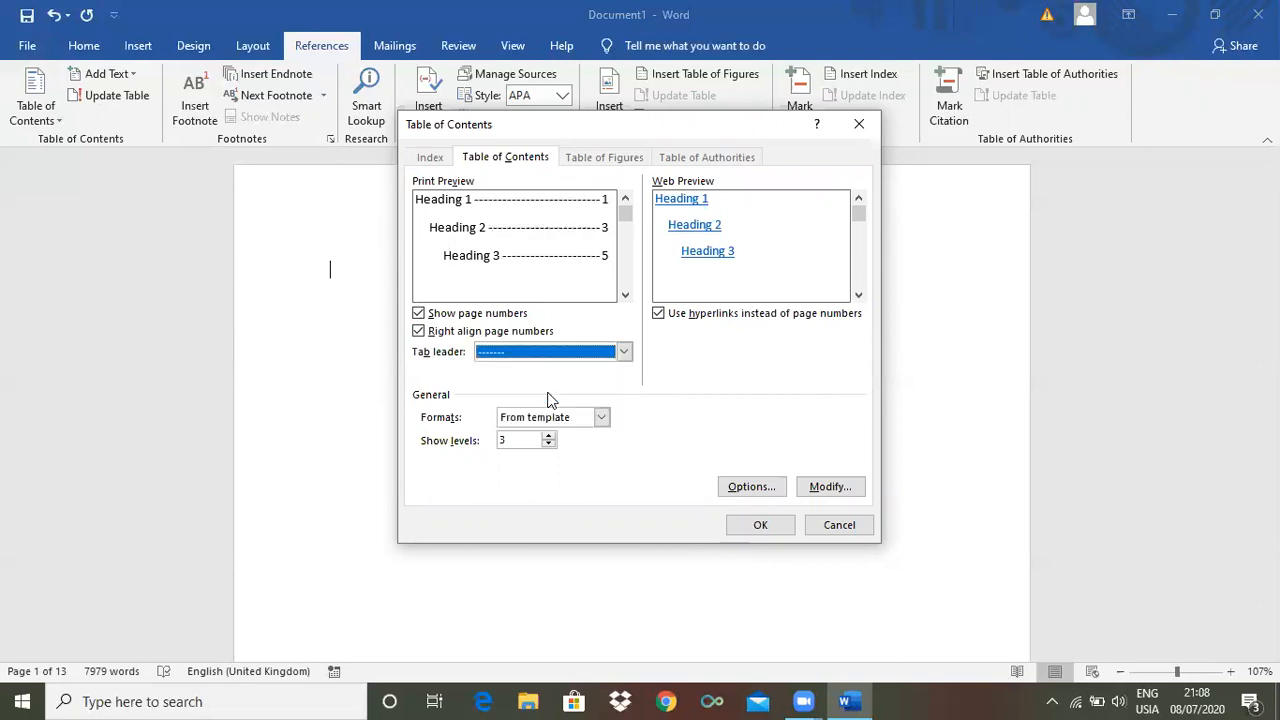
pyautogui.click(602, 418)
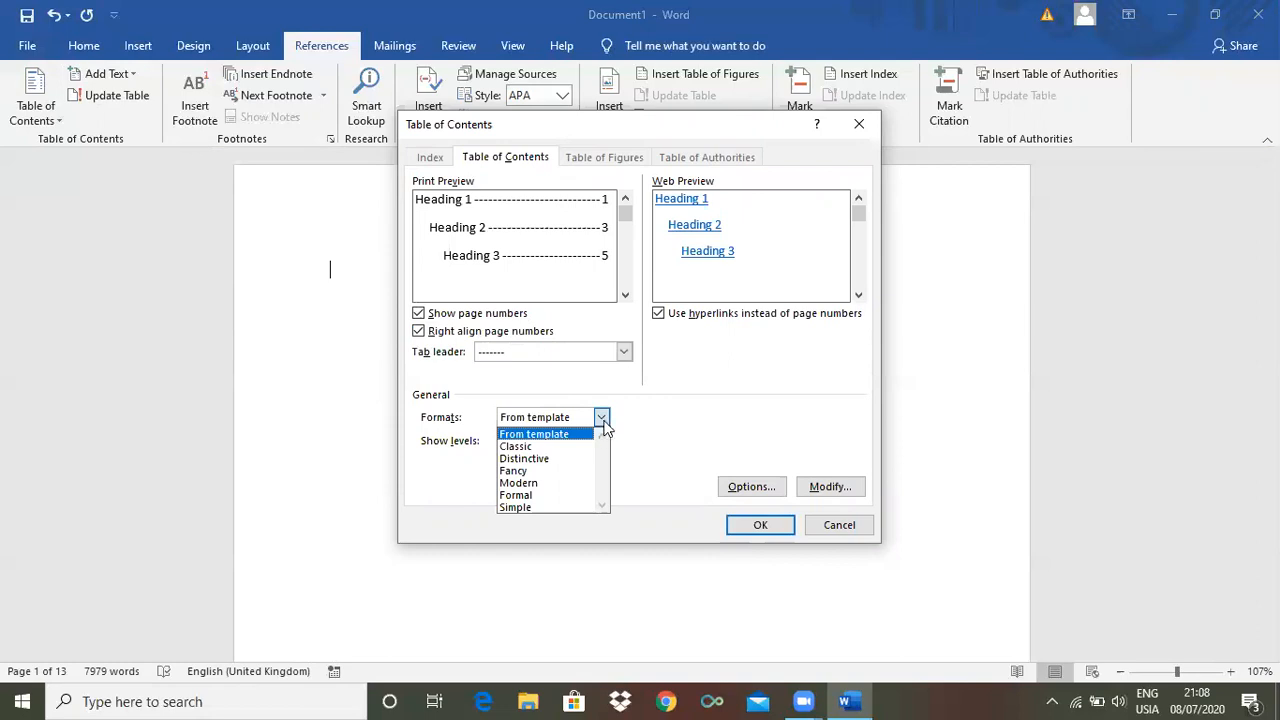
pyautogui.click(608, 420)
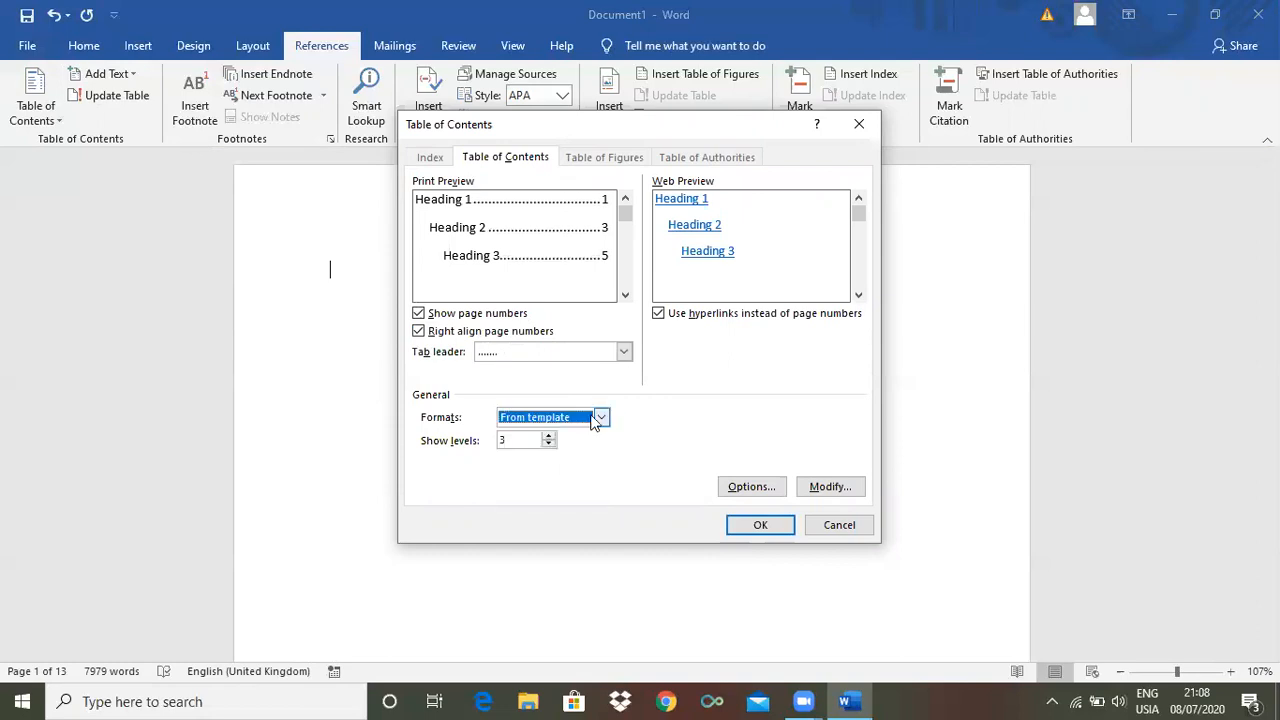
# Set the table of contents to show 6 levels and insert it on the first page.
pyautogui.click(548, 437)
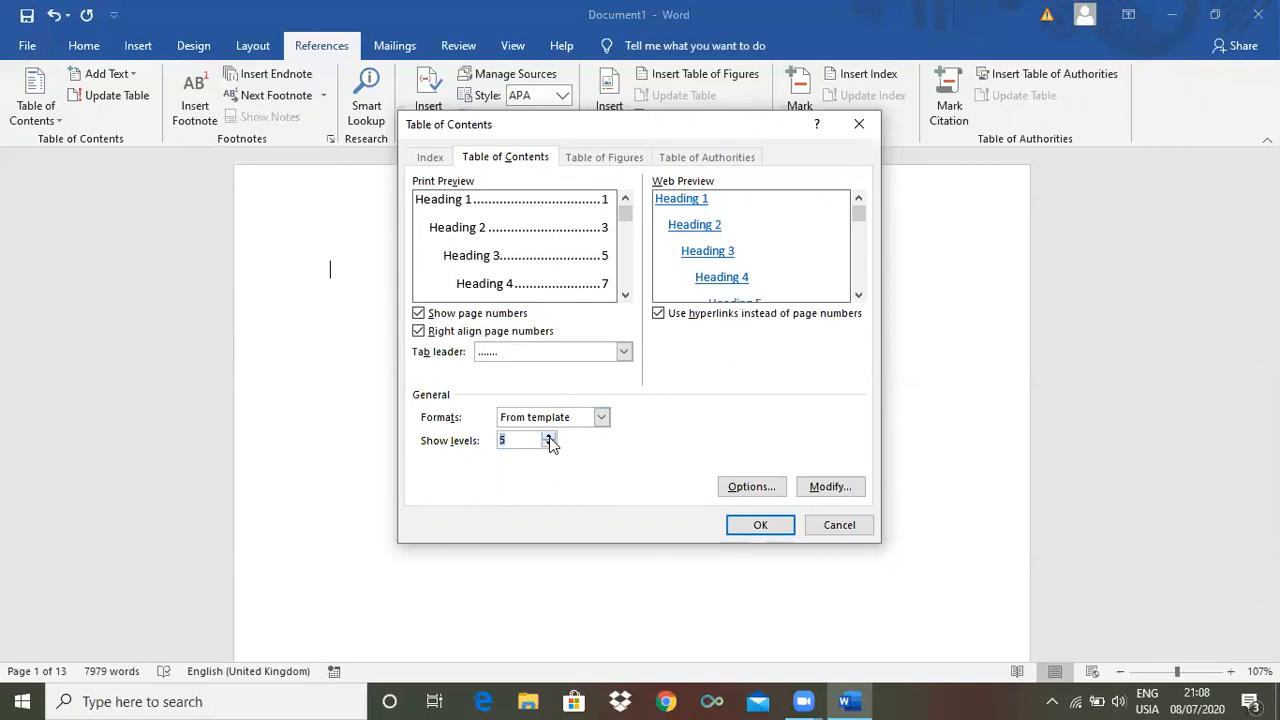
pyautogui.click(549, 445)
pyautogui.click(549, 445)
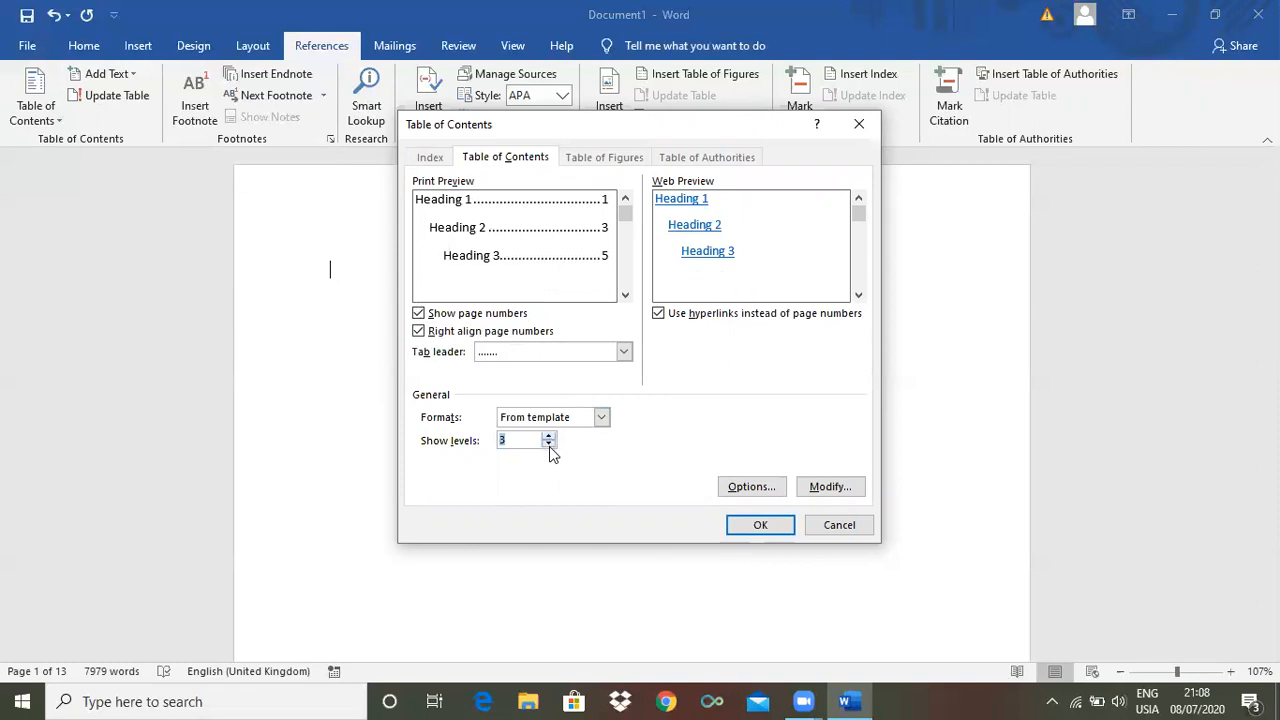
pyautogui.click(549, 437)
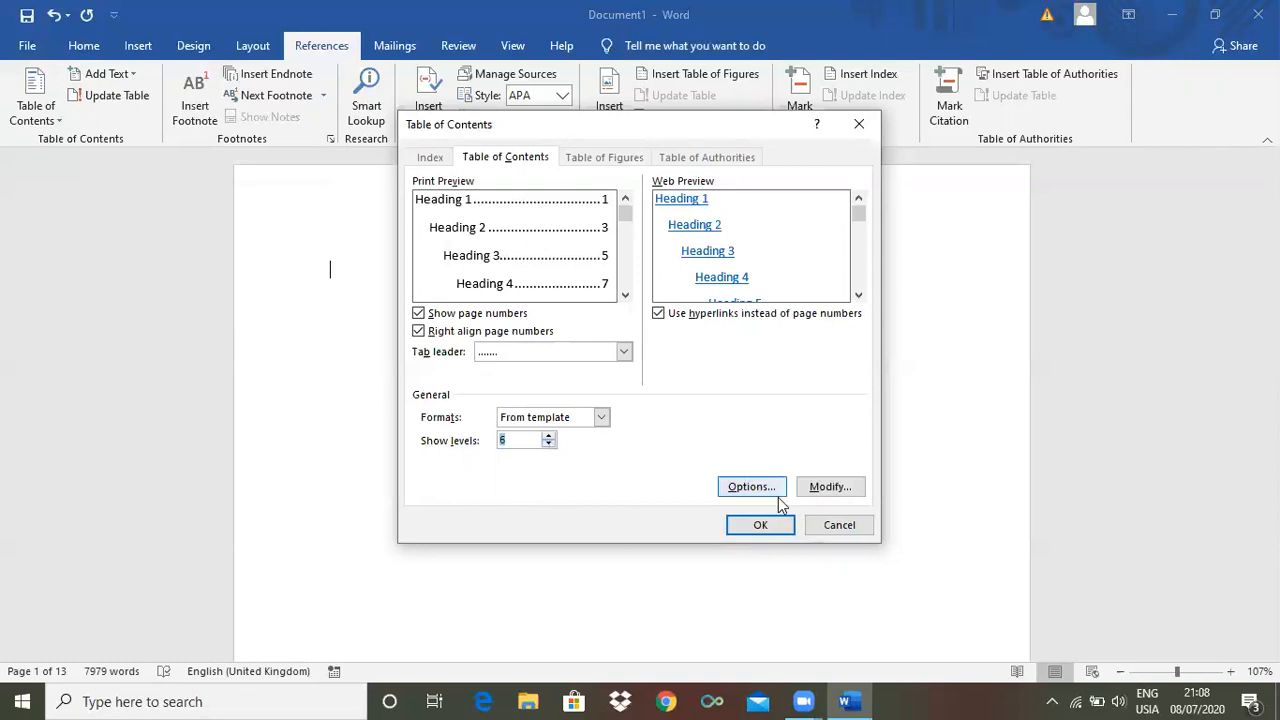
pyautogui.click(771, 527)
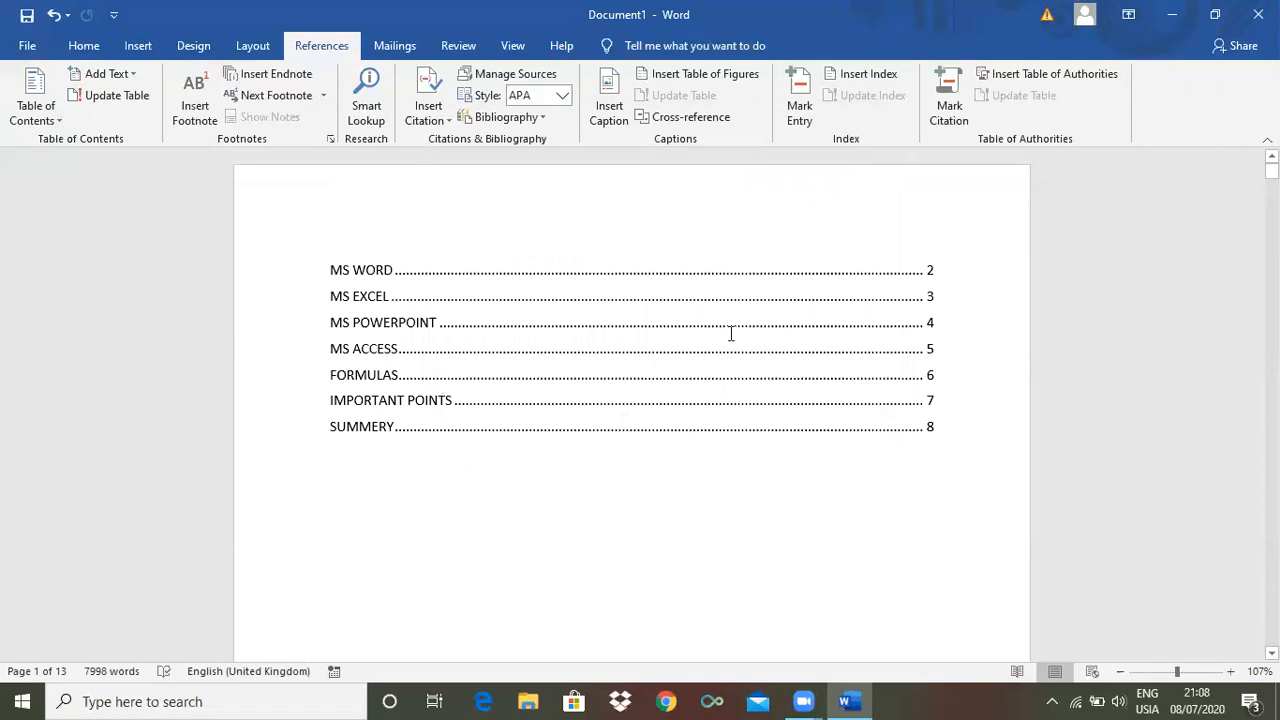
# Follow the MS WORD entry's link in the table of contents to its heading and return to the first page.
pyautogui.tripleClick(930, 270)
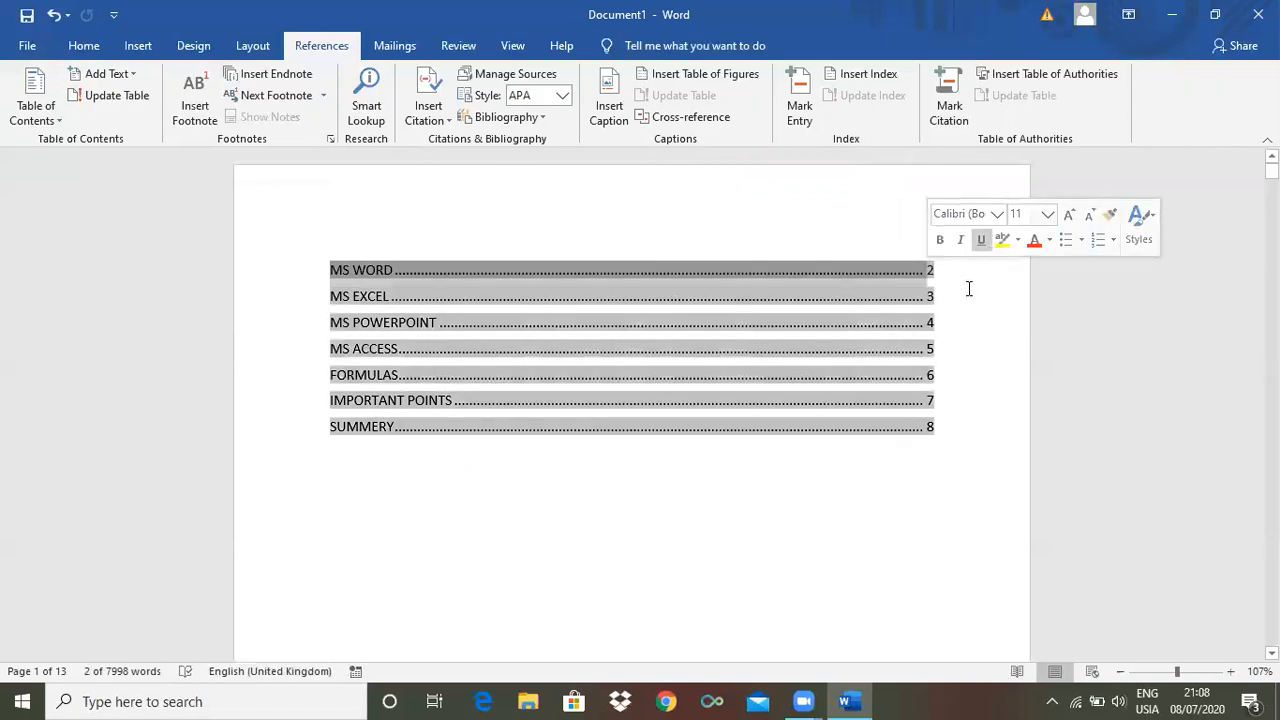
pyautogui.click(955, 280)
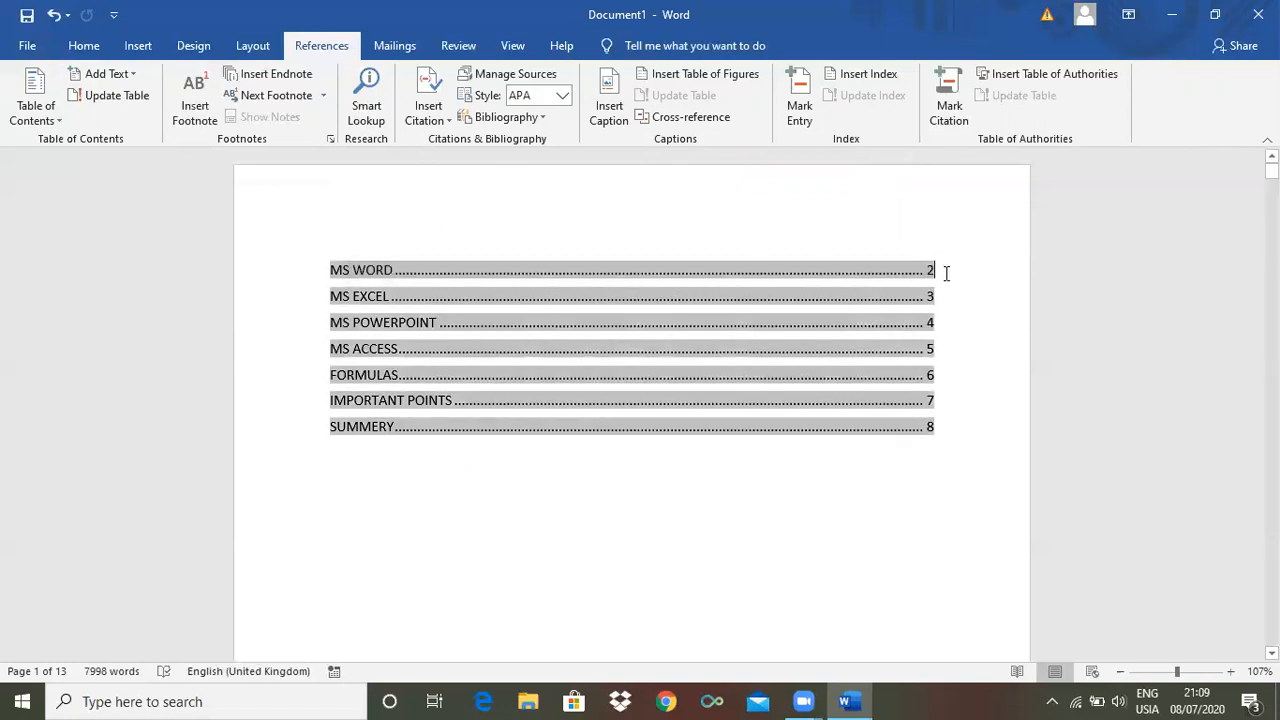
pyautogui.doubleClick(900, 280)
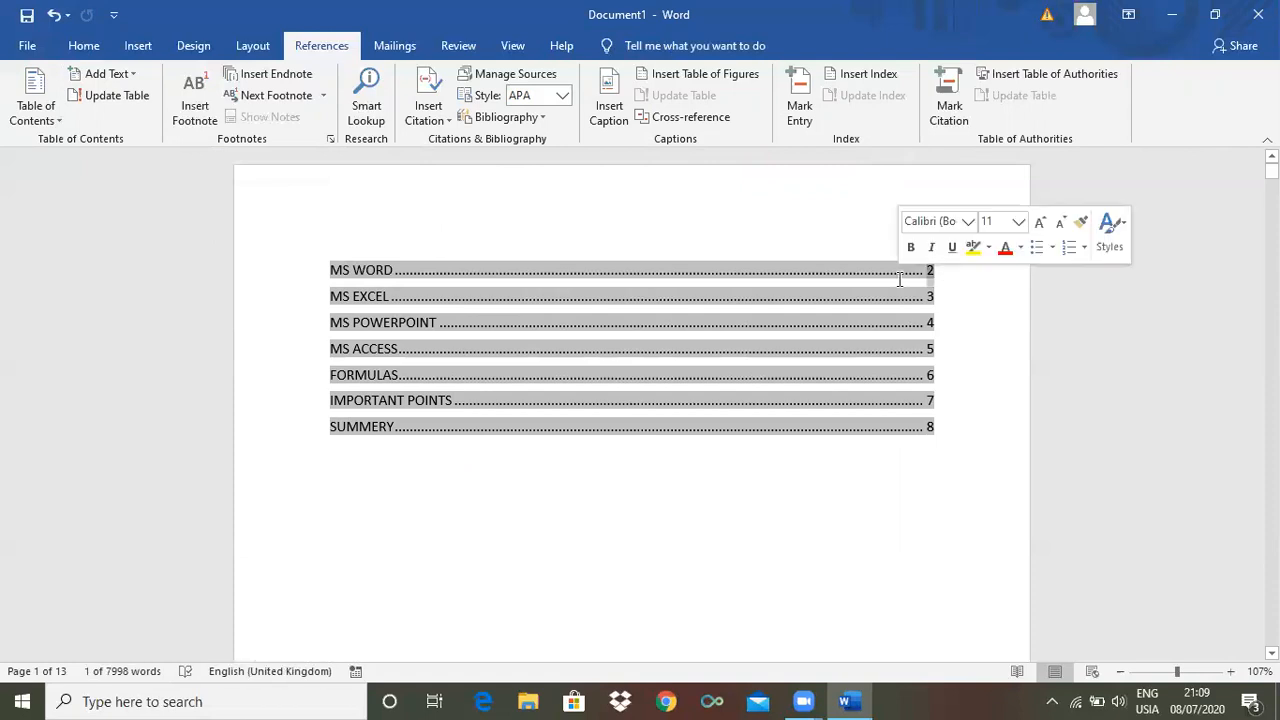
pyautogui.click(927, 461)
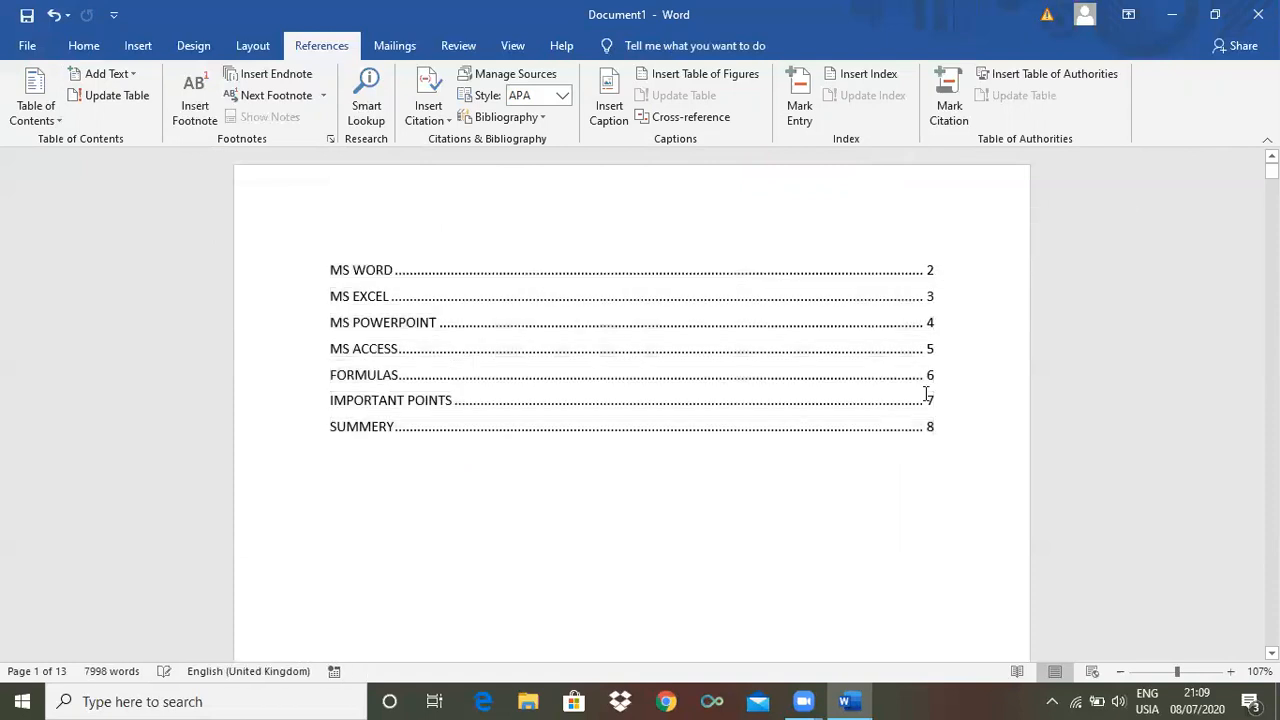
pyautogui.keyDown('ctrl'); pyautogui.click(929, 274); pyautogui.keyUp('ctrl')
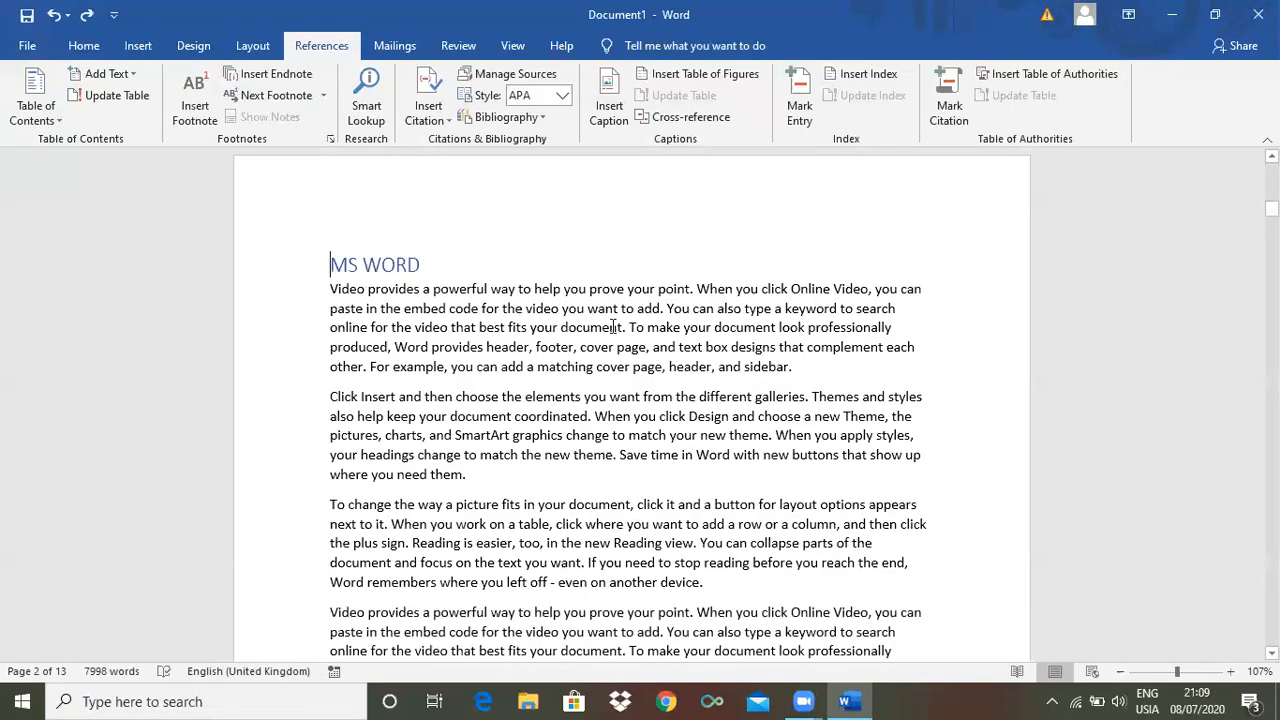
pyautogui.moveTo(1272, 208); pyautogui.dragTo(1272, 169)
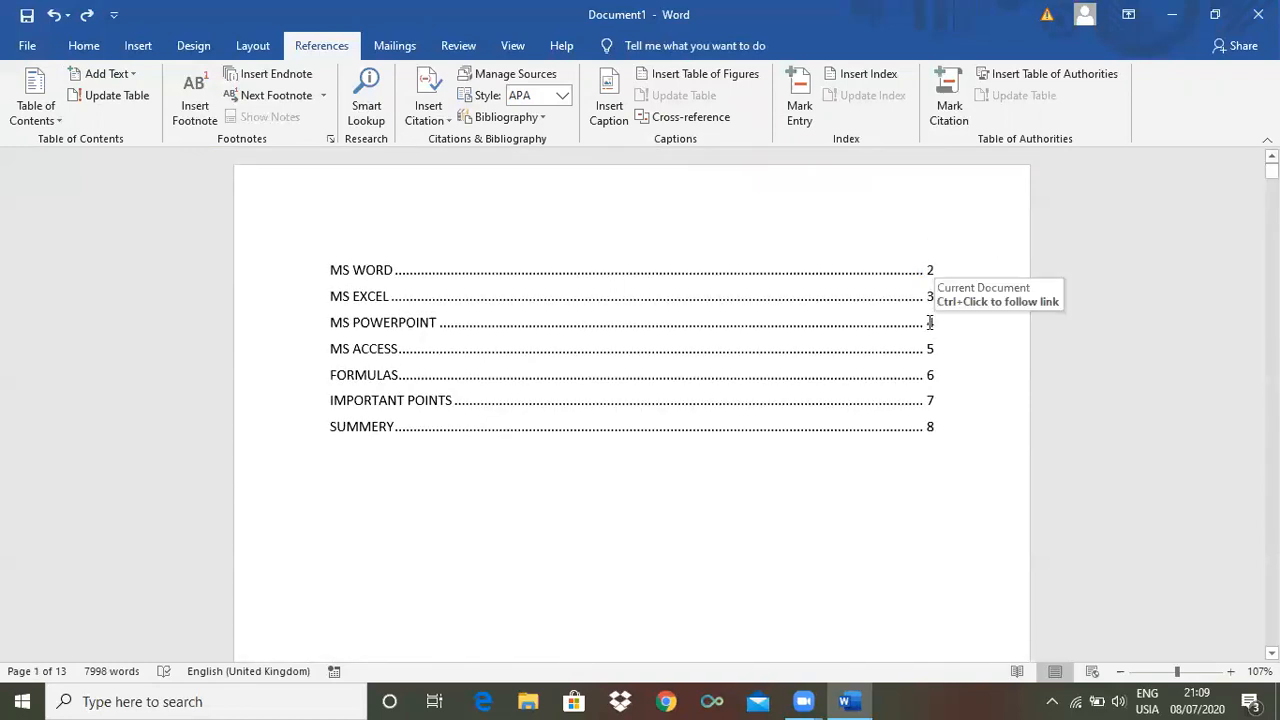
# Follow the MS POWERPOINT entry's link in the table of contents to its heading and return to the first page.
pyautogui.keyDown('ctrl'); pyautogui.click(931, 330); pyautogui.keyUp('ctrl')
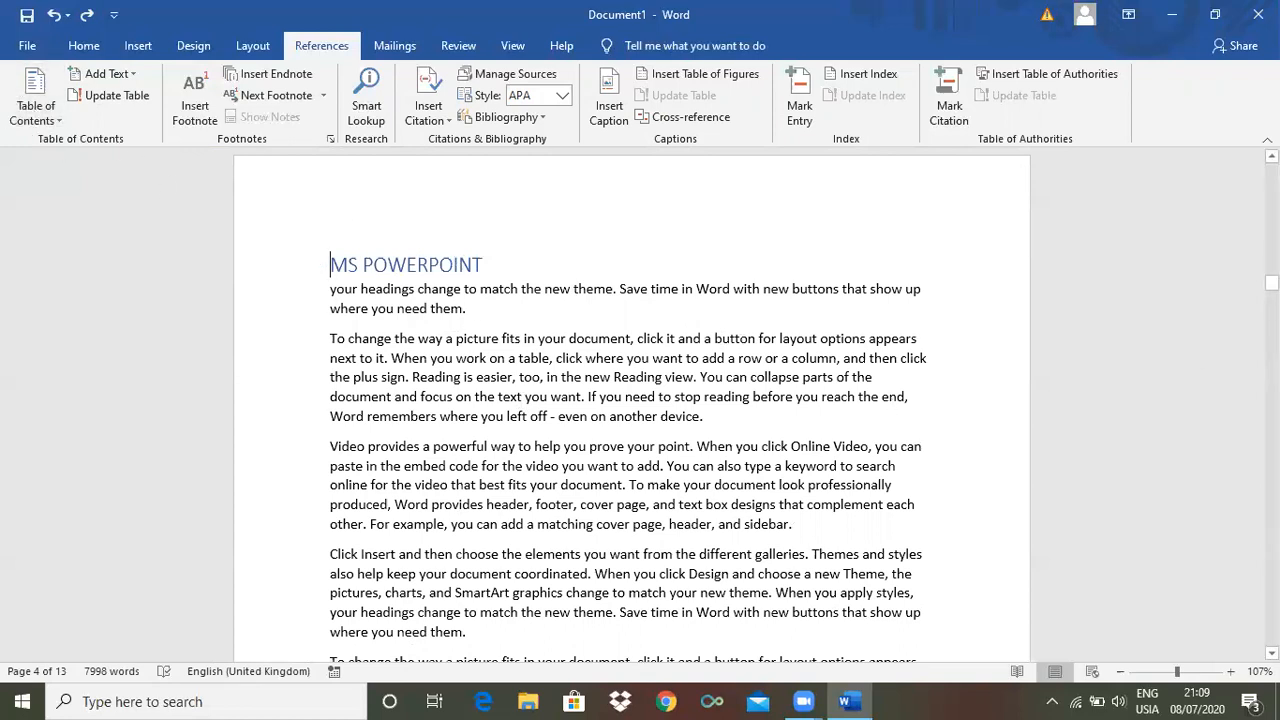
pyautogui.moveTo(1271, 283); pyautogui.dragTo(1271, 171)
pyautogui.scroll(-1, 911, 235)
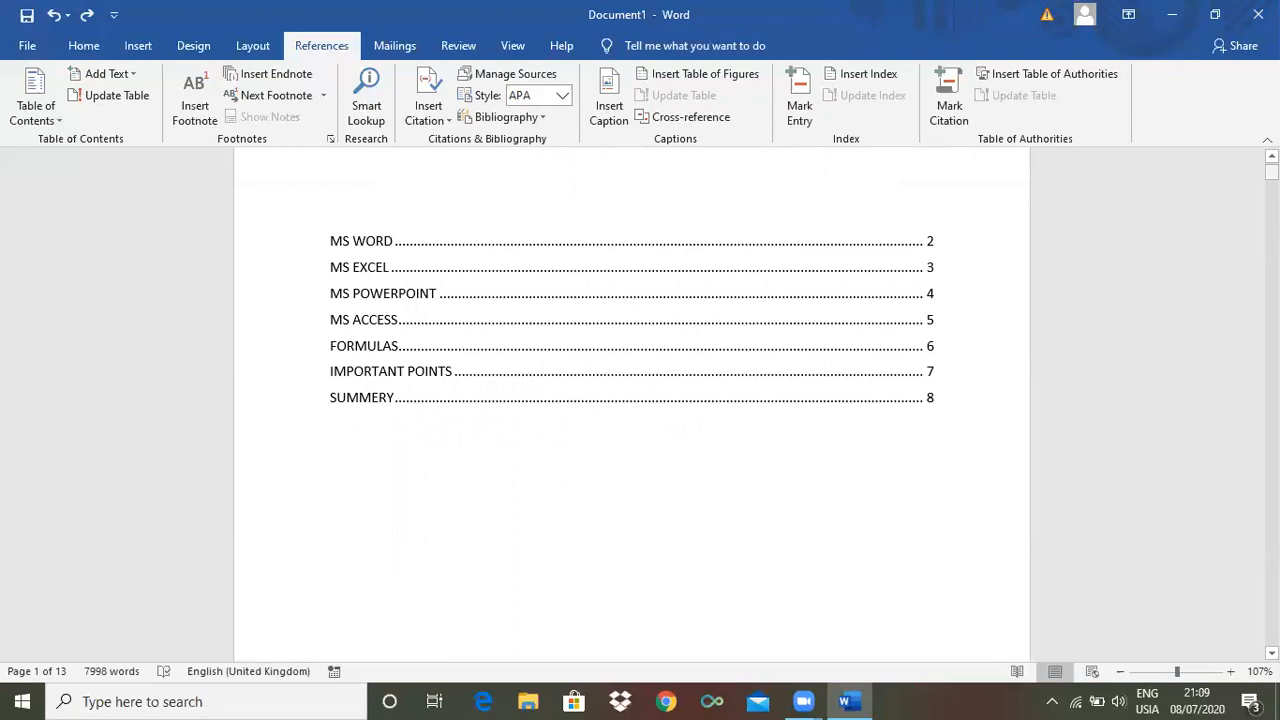
pyautogui.moveTo(1272, 172)
pyautogui.mouseDown()
pyautogui.moveTo(1272, 243)
pyautogui.moveTo(1272, 170)
pyautogui.mouseUp()
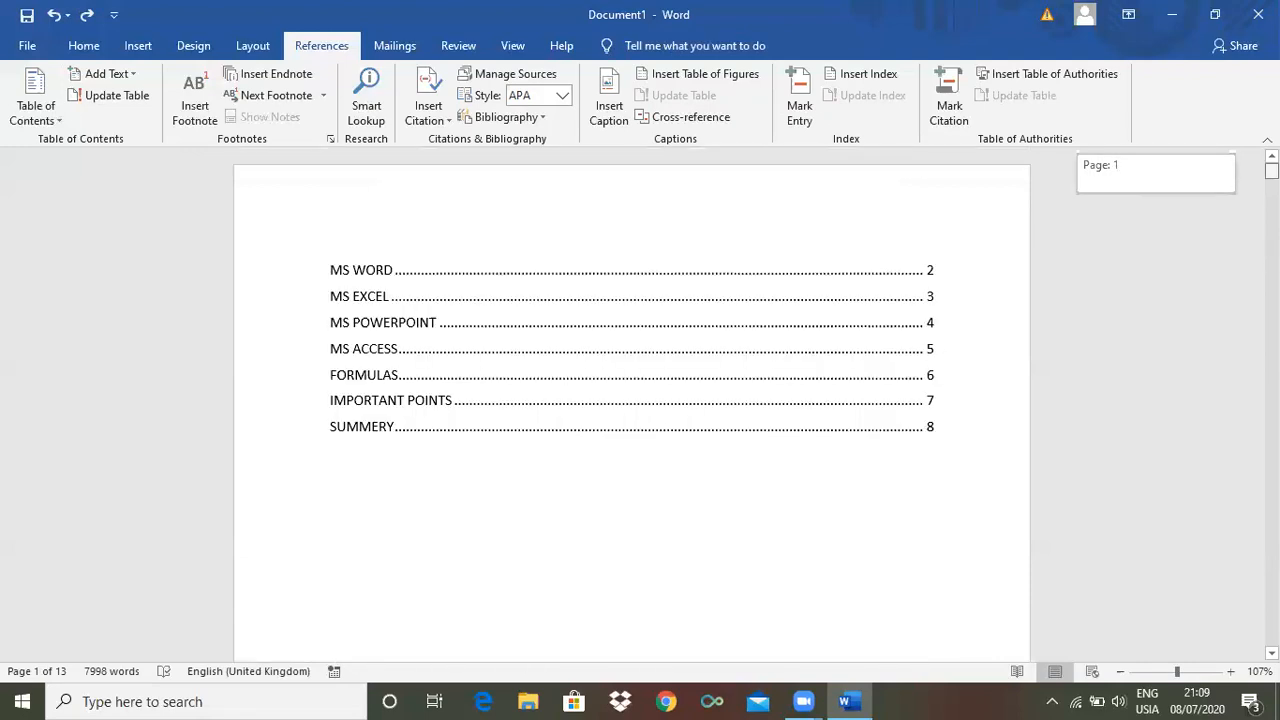
# Follow the FORMULAS entry's link in the table of contents to its heading and return to the first page.
pyautogui.keyDown('ctrl'); pyautogui.click(931, 385); pyautogui.keyUp('ctrl')
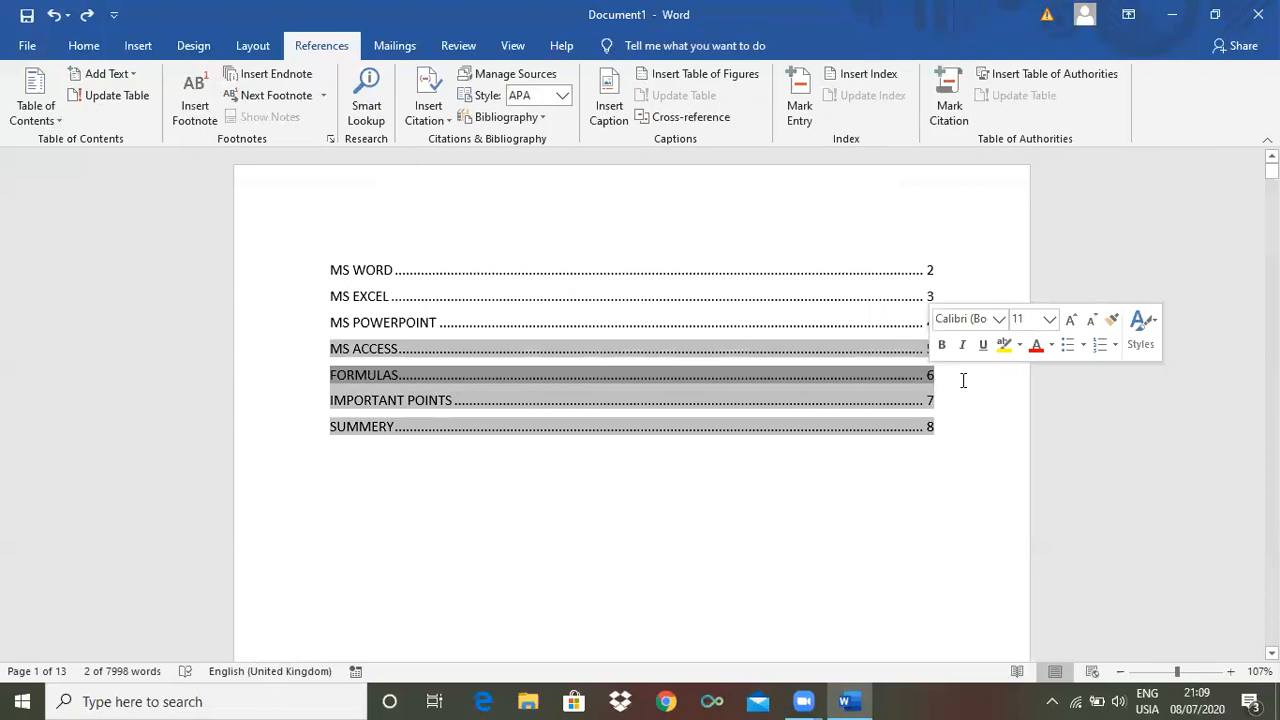
pyautogui.click(945, 380)
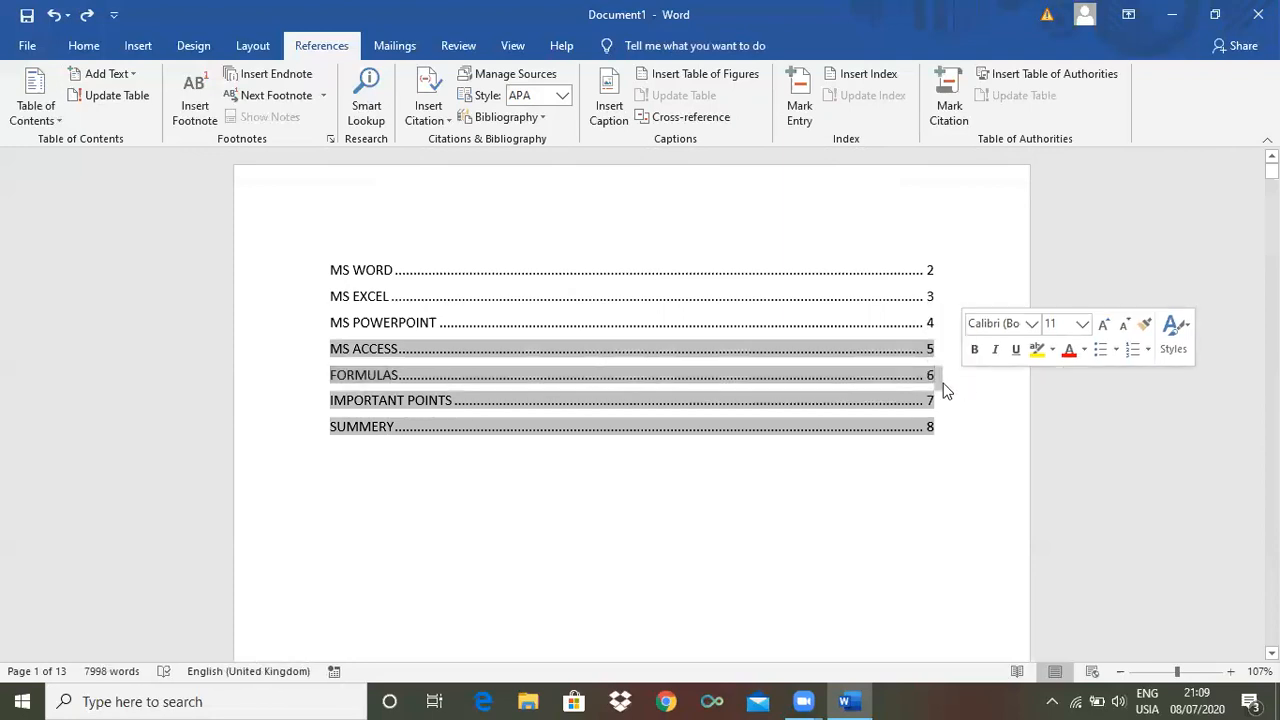
pyautogui.click(920, 457)
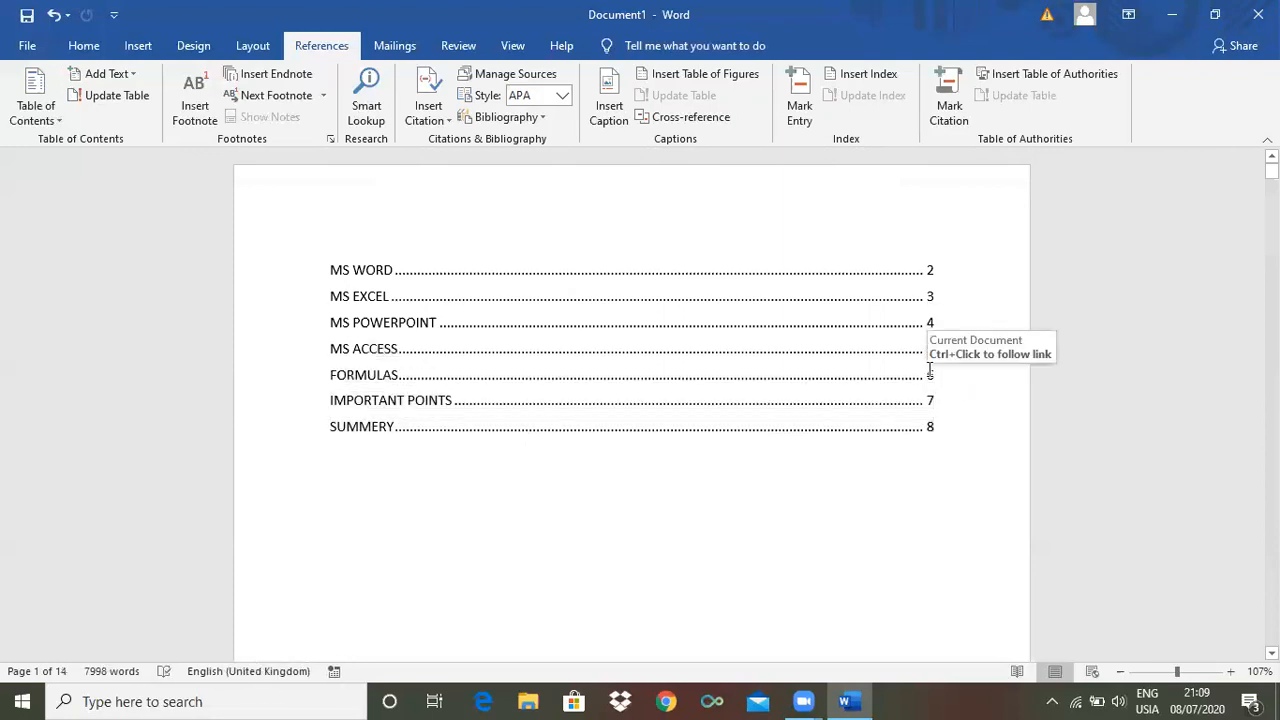
pyautogui.keyDown('ctrl'); pyautogui.click(929, 375); pyautogui.keyUp('ctrl')
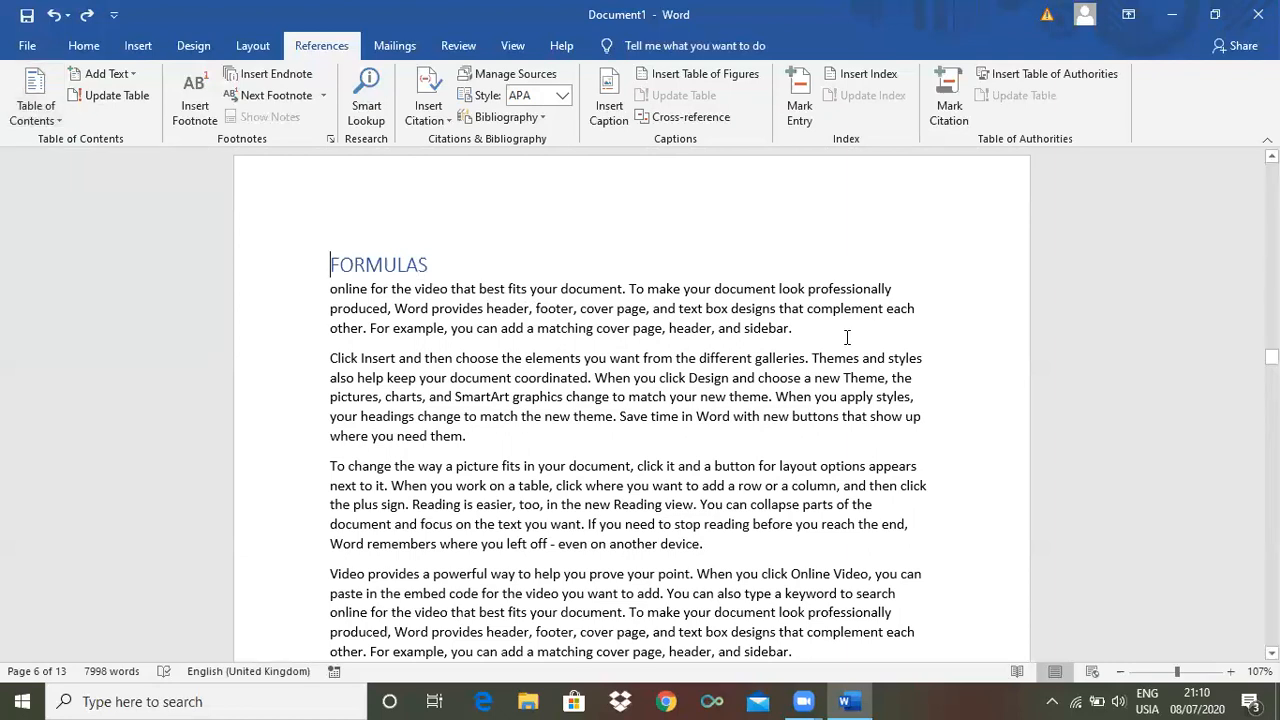
pyautogui.moveTo(1271, 357); pyautogui.dragTo(1271, 170)
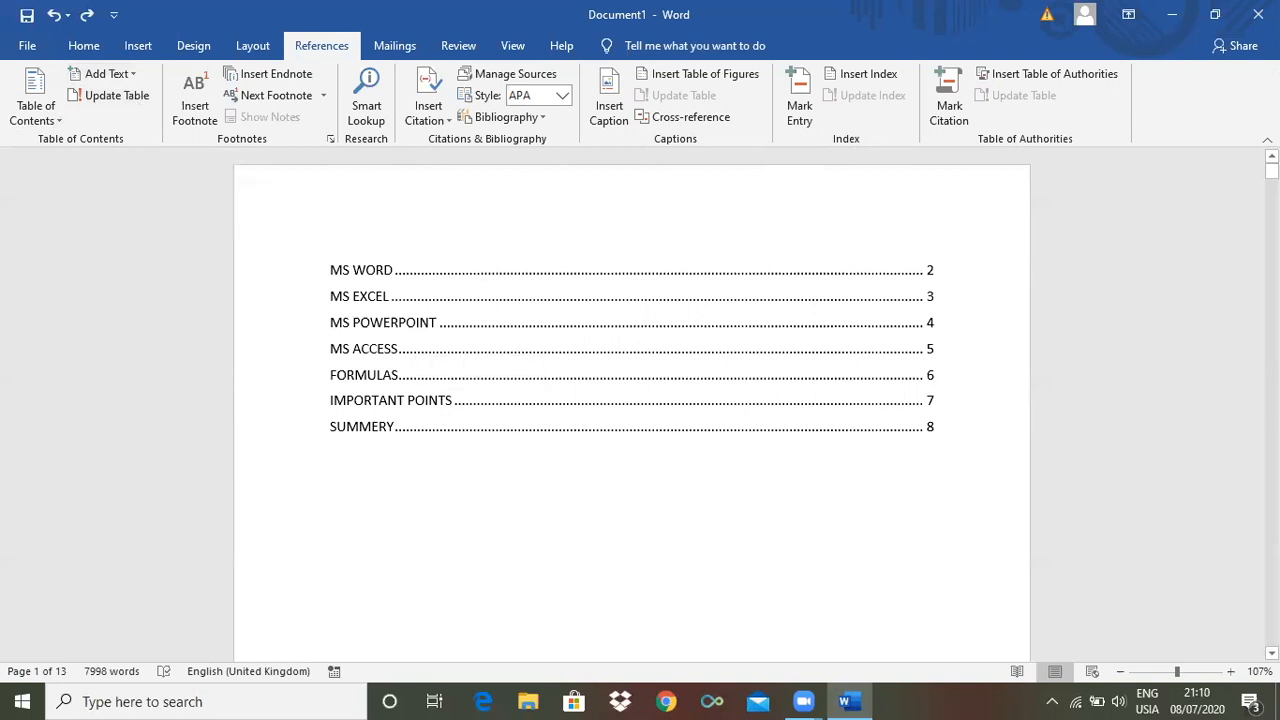
pyautogui.scroll(-5, 632, 400)
pyautogui.moveTo(1272, 188); pyautogui.dragTo(1272, 170)
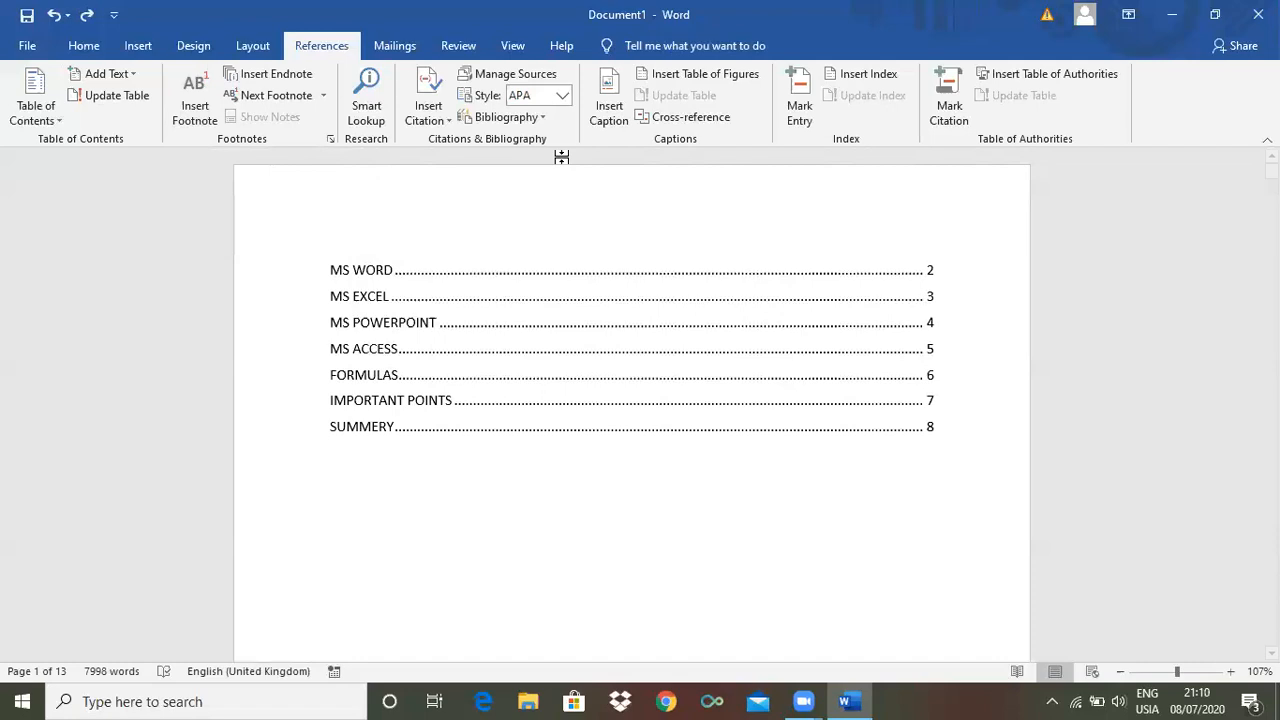
# Examine the word "coordinated" on page 2, the bottom of that page and the end of the document.
pyautogui.moveTo(1272, 171); pyautogui.dragTo(1272, 214)
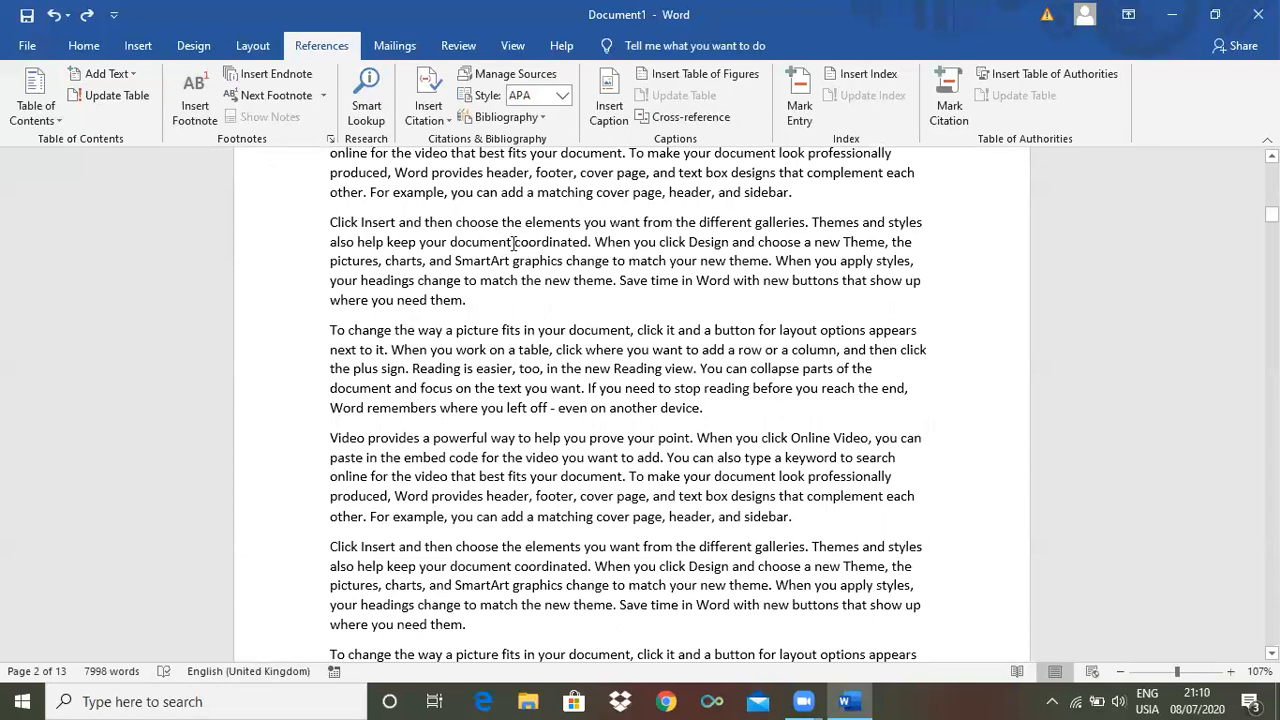
pyautogui.moveTo(517, 242); pyautogui.dragTo(589, 243)
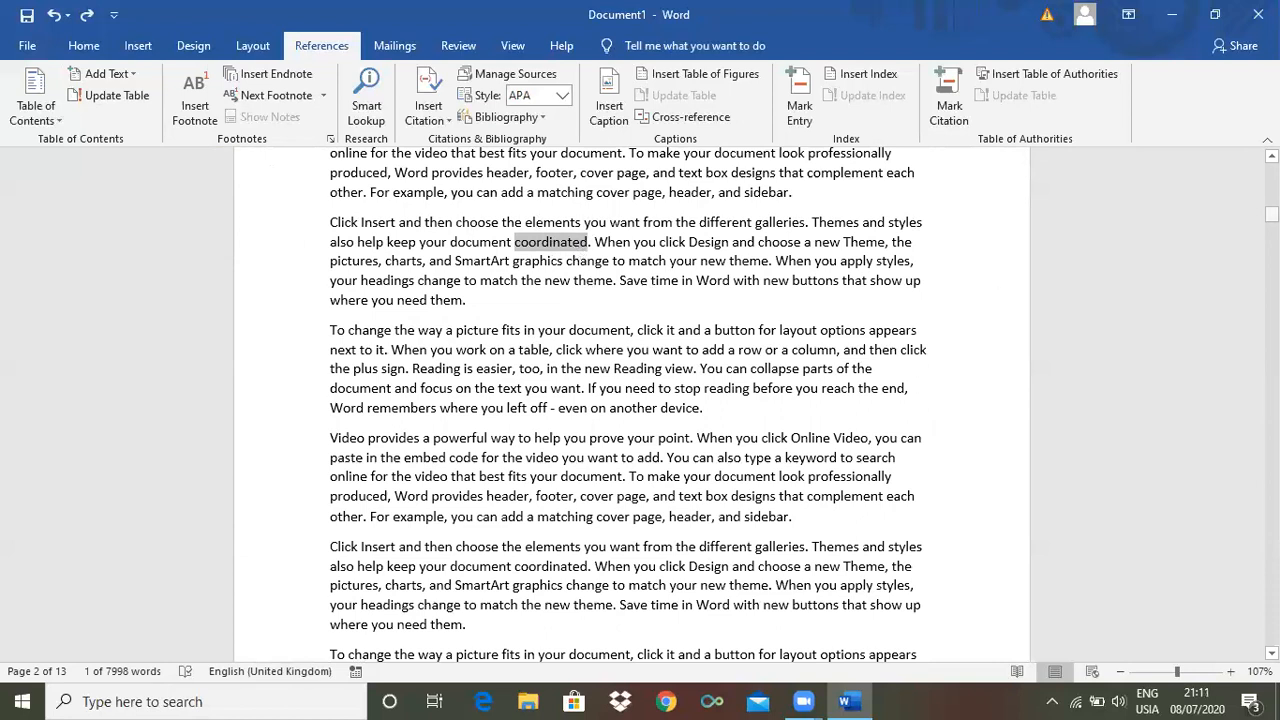
pyautogui.moveTo(1271, 214); pyautogui.dragTo(1271, 231)
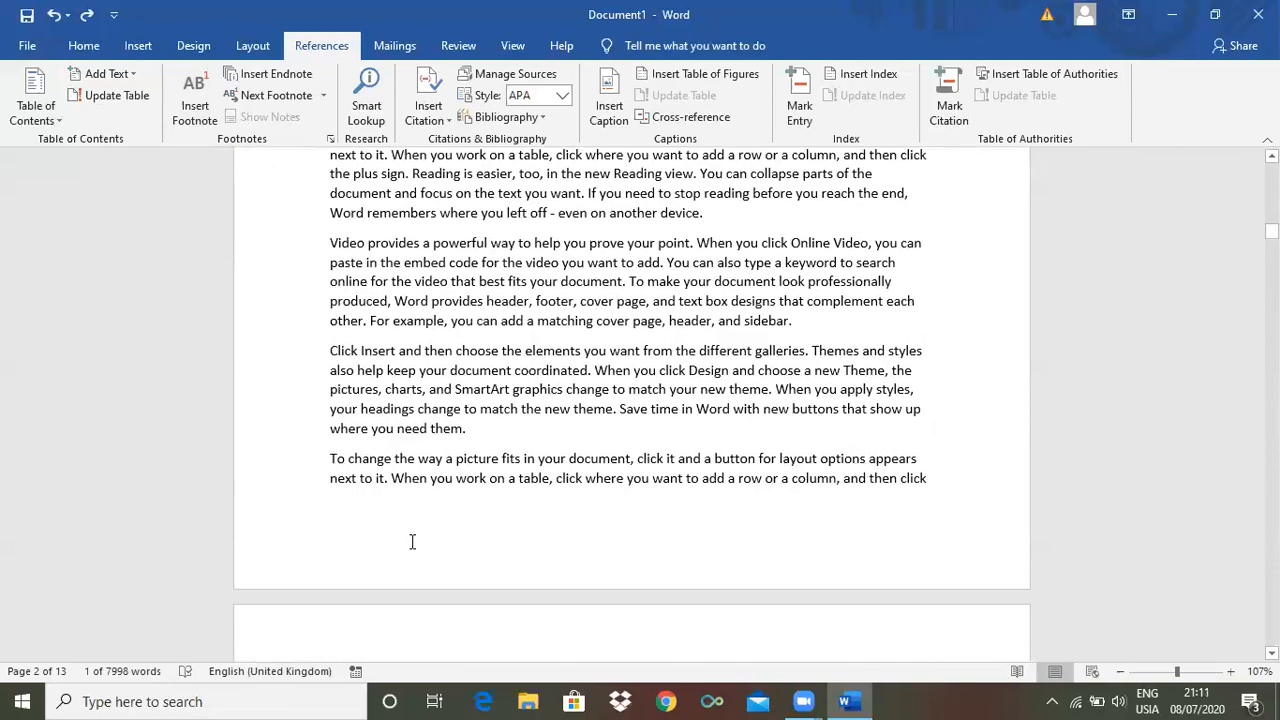
pyautogui.moveTo(1271, 231); pyautogui.dragTo(1271, 636)
pyautogui.click(358, 532)
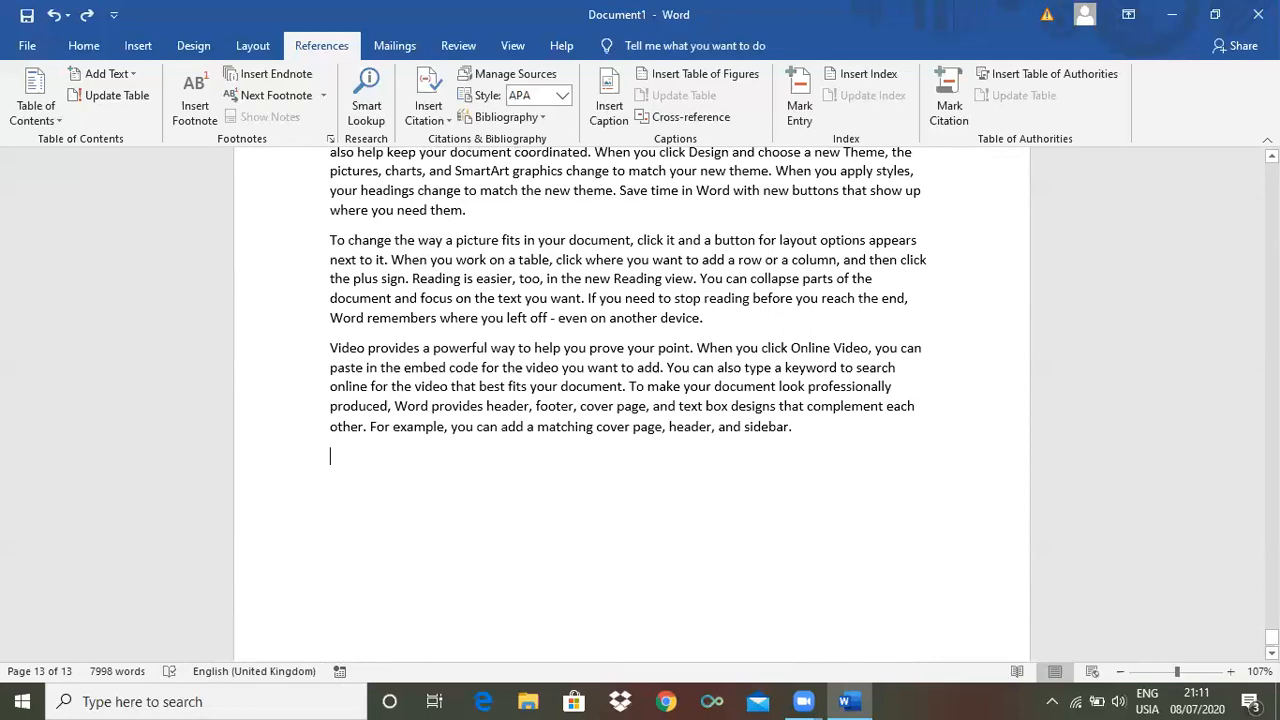
pyautogui.scroll(20, 632, 404)
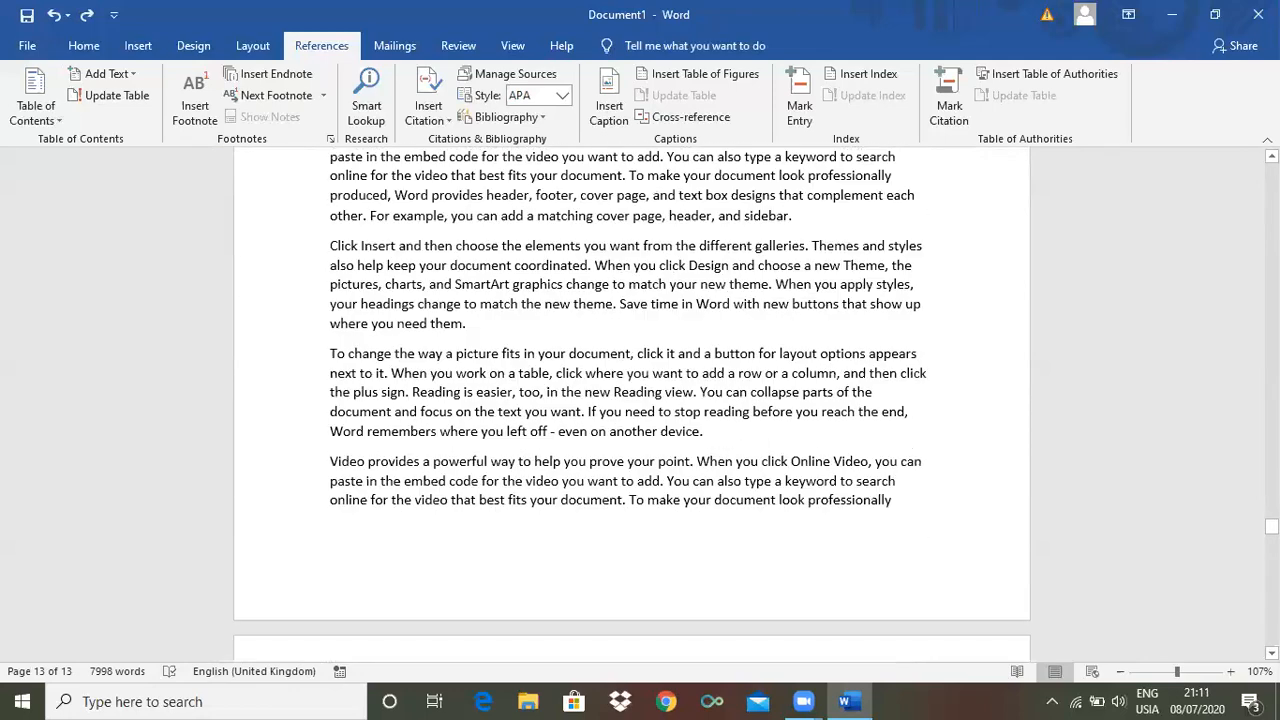
pyautogui.scroll(20, 632, 404)
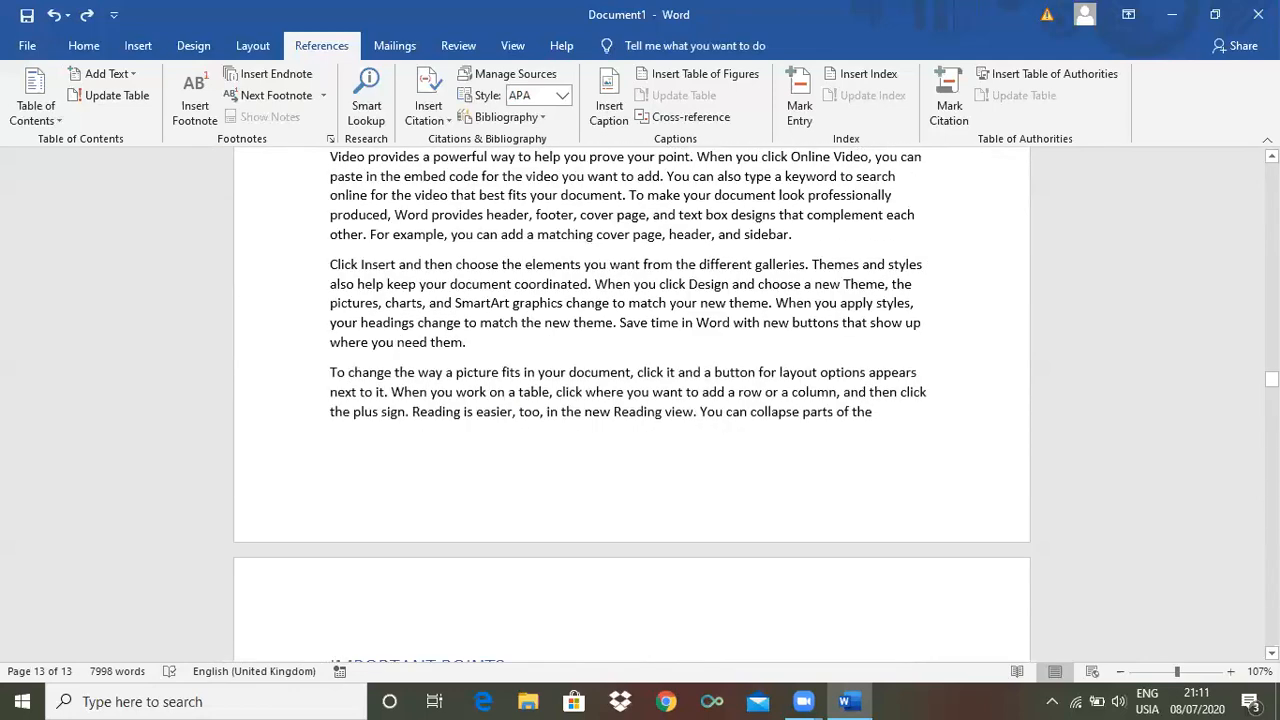
pyautogui.scroll(10, 632, 404)
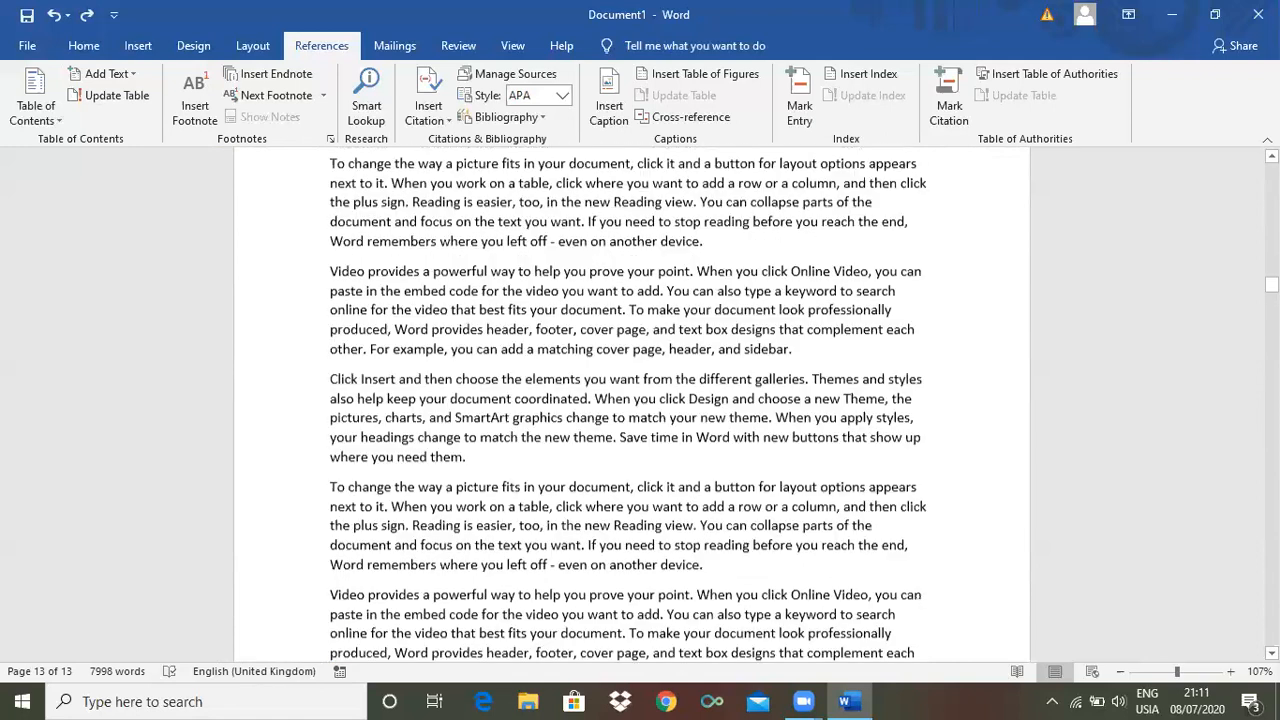
pyautogui.scroll(15, 632, 404)
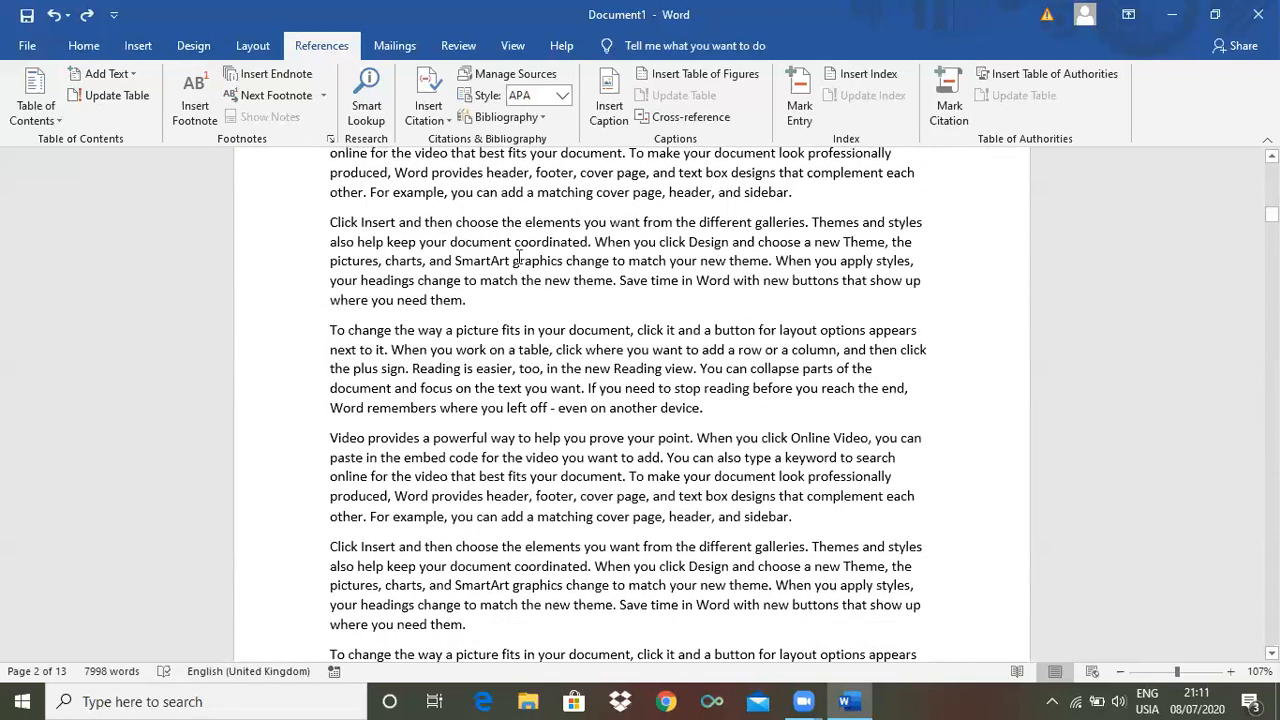
# Insert a footnote on the word "coordinated" in the second paragraph under MS WORD and check its reference mark.
pyautogui.moveTo(516, 247); pyautogui.dragTo(589, 253)
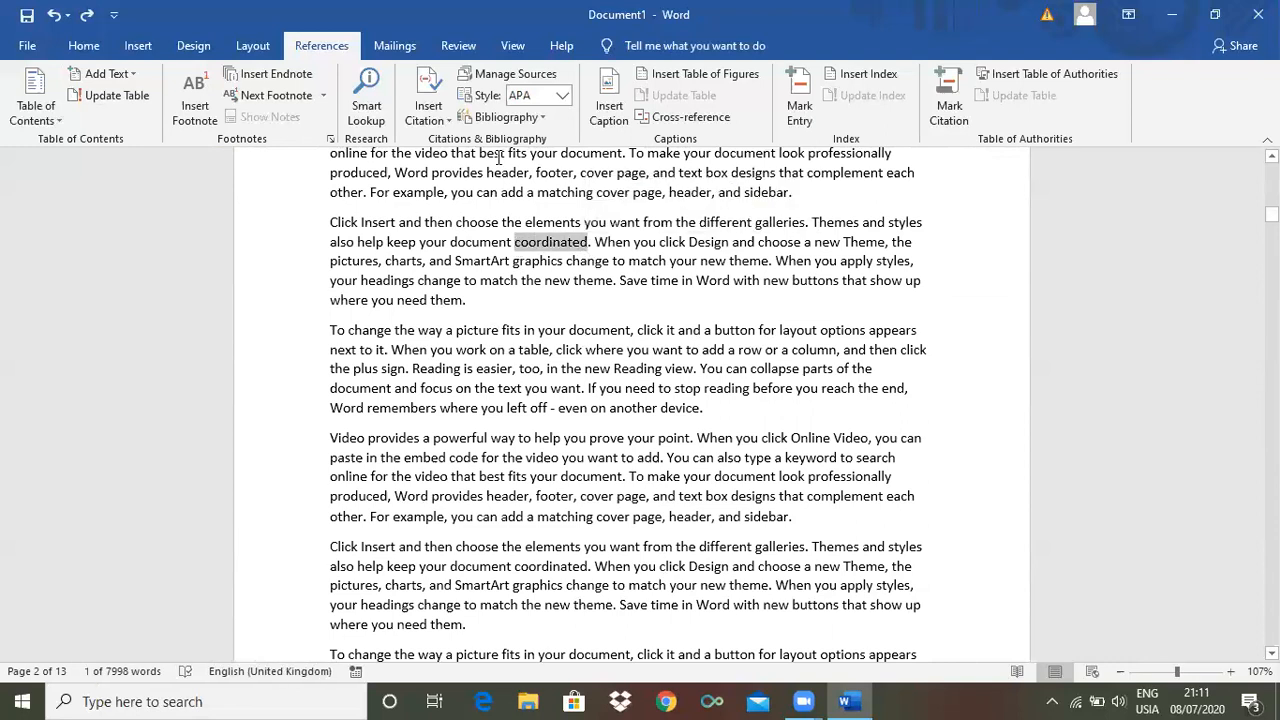
pyautogui.click(199, 118)
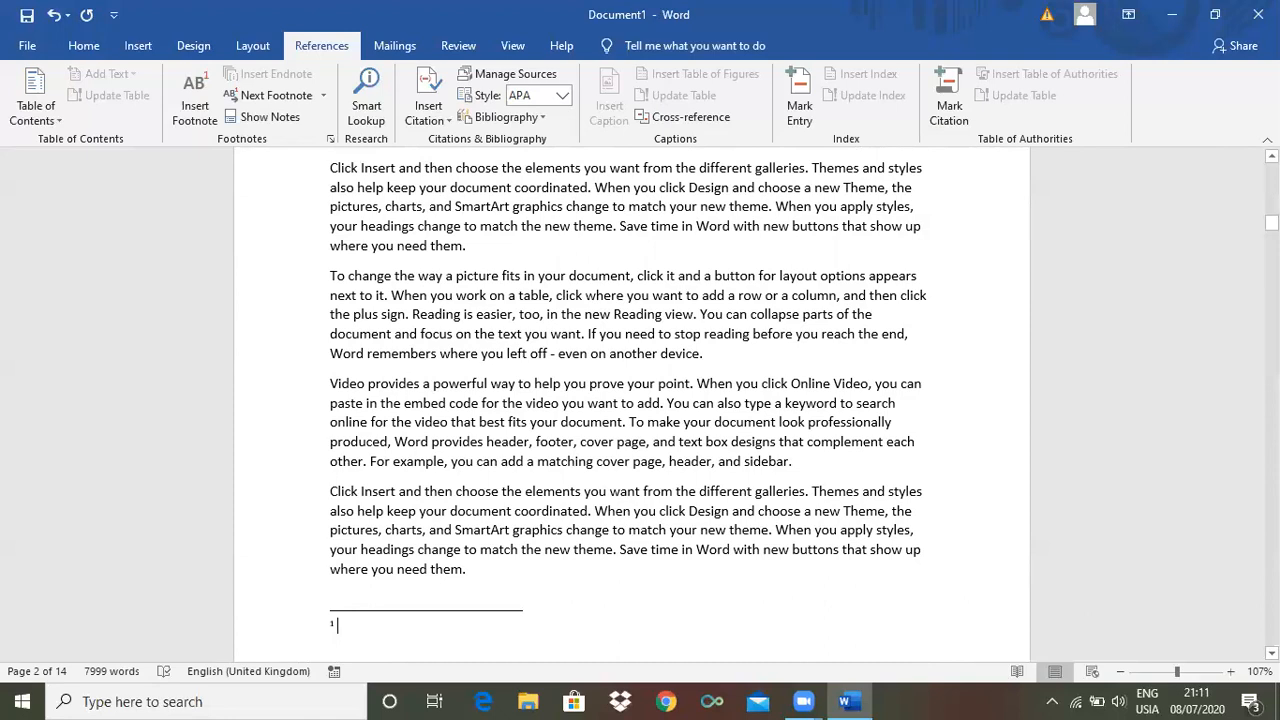
pyautogui.moveTo(1272, 223)
pyautogui.mouseDown()
pyautogui.moveTo(1272, 171)
pyautogui.moveTo(1272, 208)
pyautogui.mouseUp()
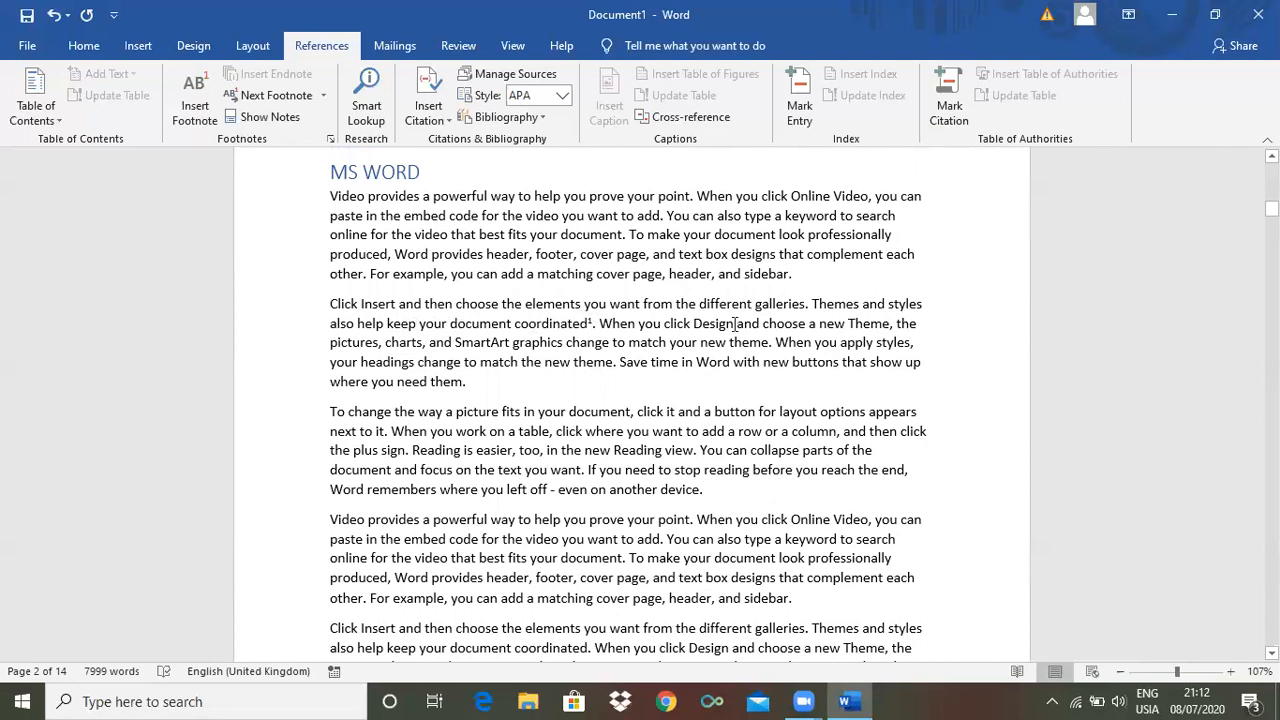
pyautogui.moveTo(1271, 208)
pyautogui.mouseDown()
pyautogui.moveTo(1271, 490)
pyautogui.moveTo(1271, 201)
pyautogui.moveTo(1271, 243)
pyautogui.moveTo(1271, 228)
pyautogui.mouseUp()
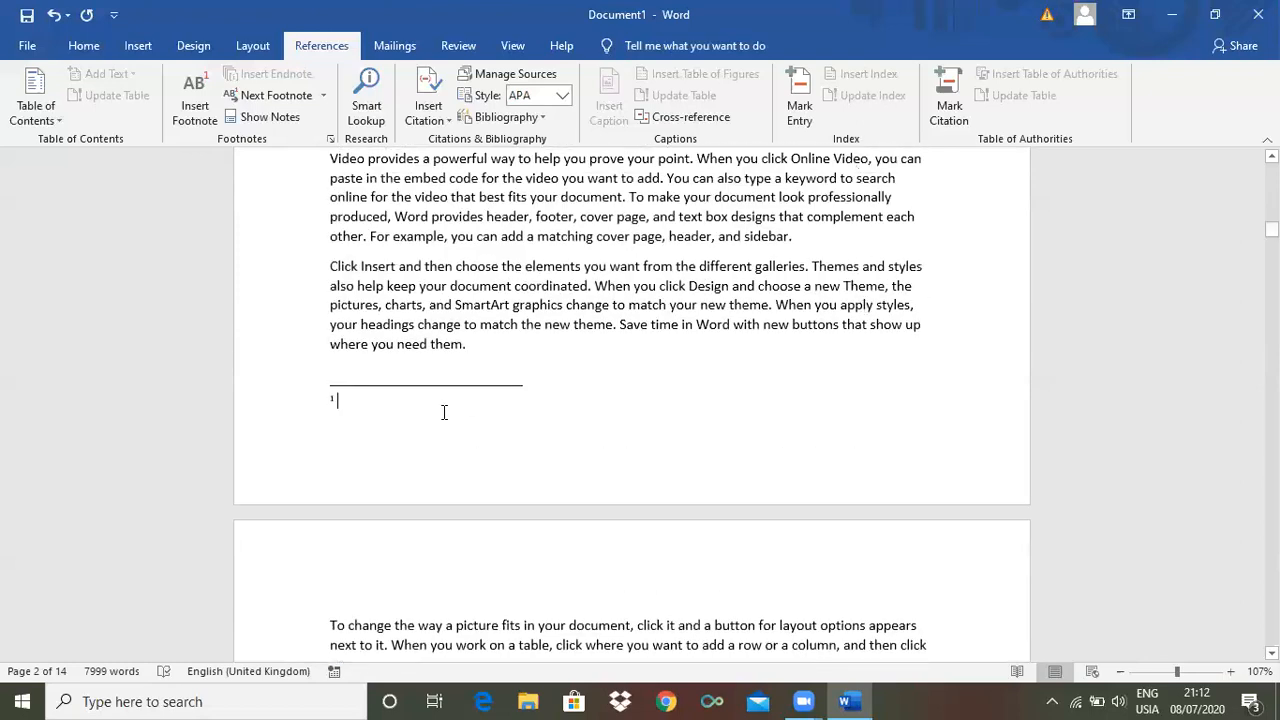
# Enter "For understandable purpse" as the text of the first footnote on page 2.
pyautogui.click(312, 404)
pyautogui.write('FO')
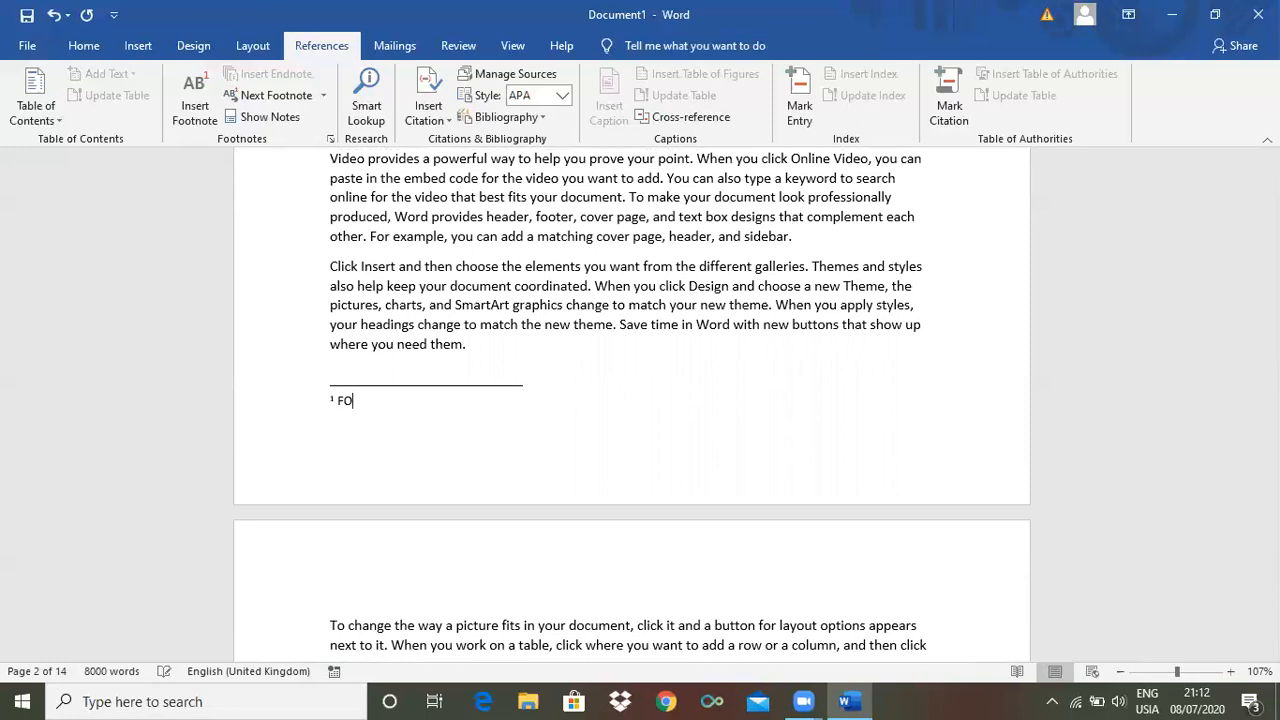
pyautogui.press('BackSpace')
pyautogui.write('or understandable')
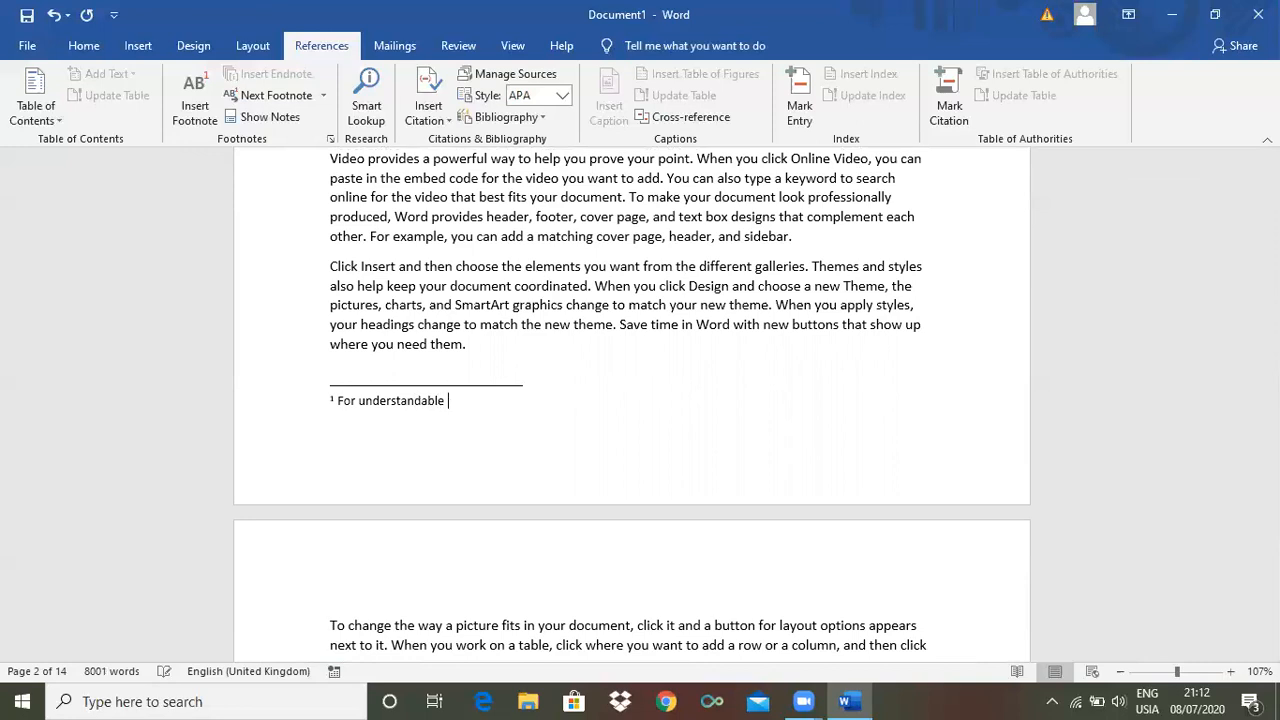
pyautogui.write(' purpse')
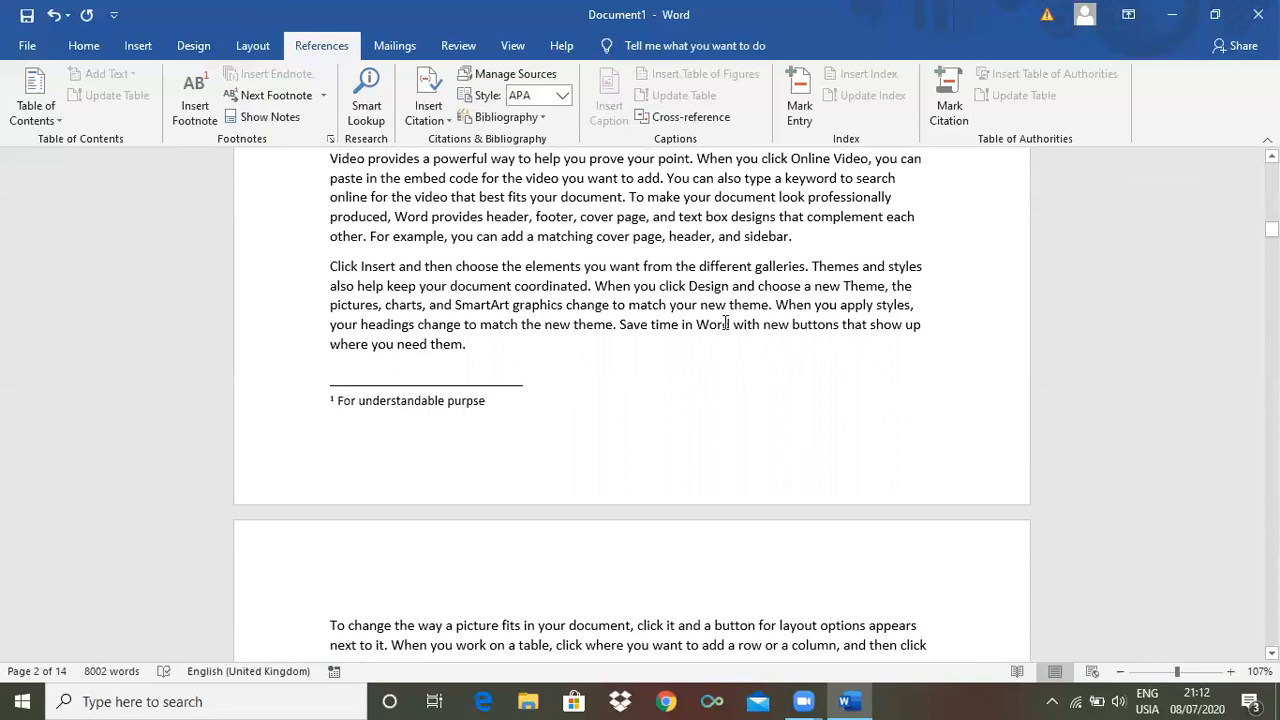
# Add a footnote reading "devide" to "collapse" in page 2's second "To change the way" paragraph, and correct "purpse" to "purpose" in the first footnote.
pyautogui.moveTo(1272, 230); pyautogui.dragTo(1272, 218)
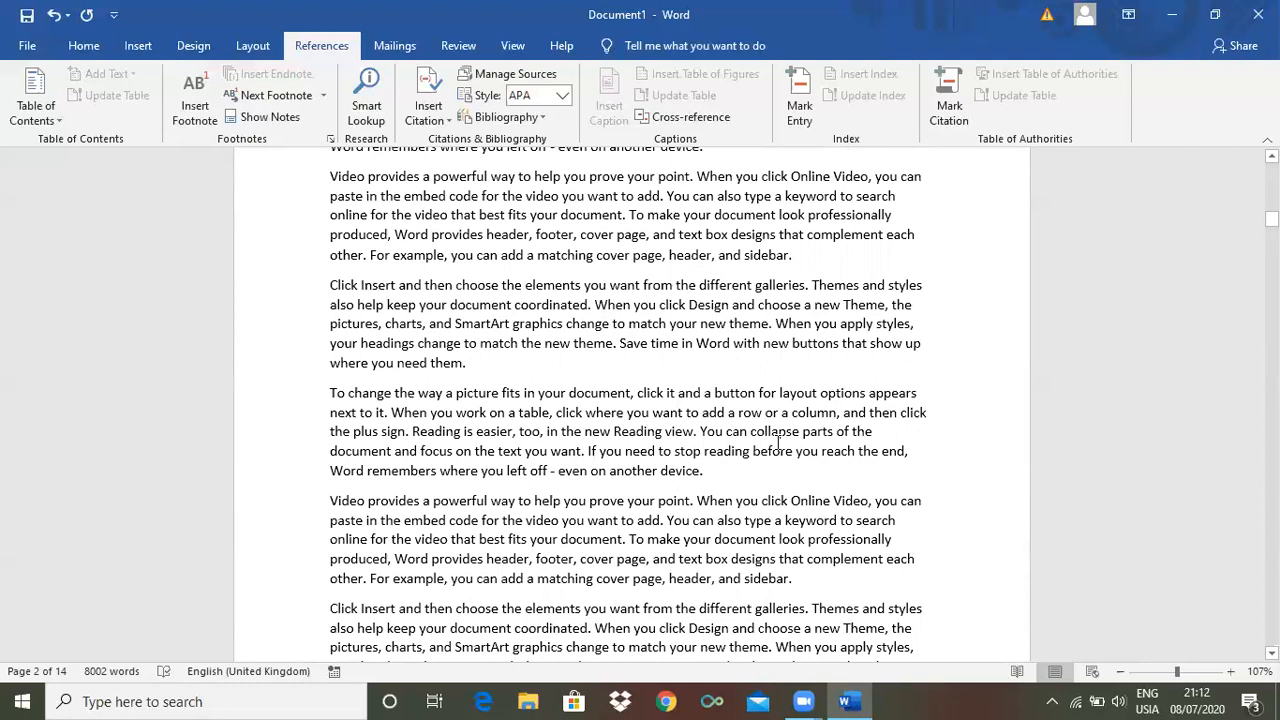
pyautogui.moveTo(753, 432); pyautogui.dragTo(801, 431)
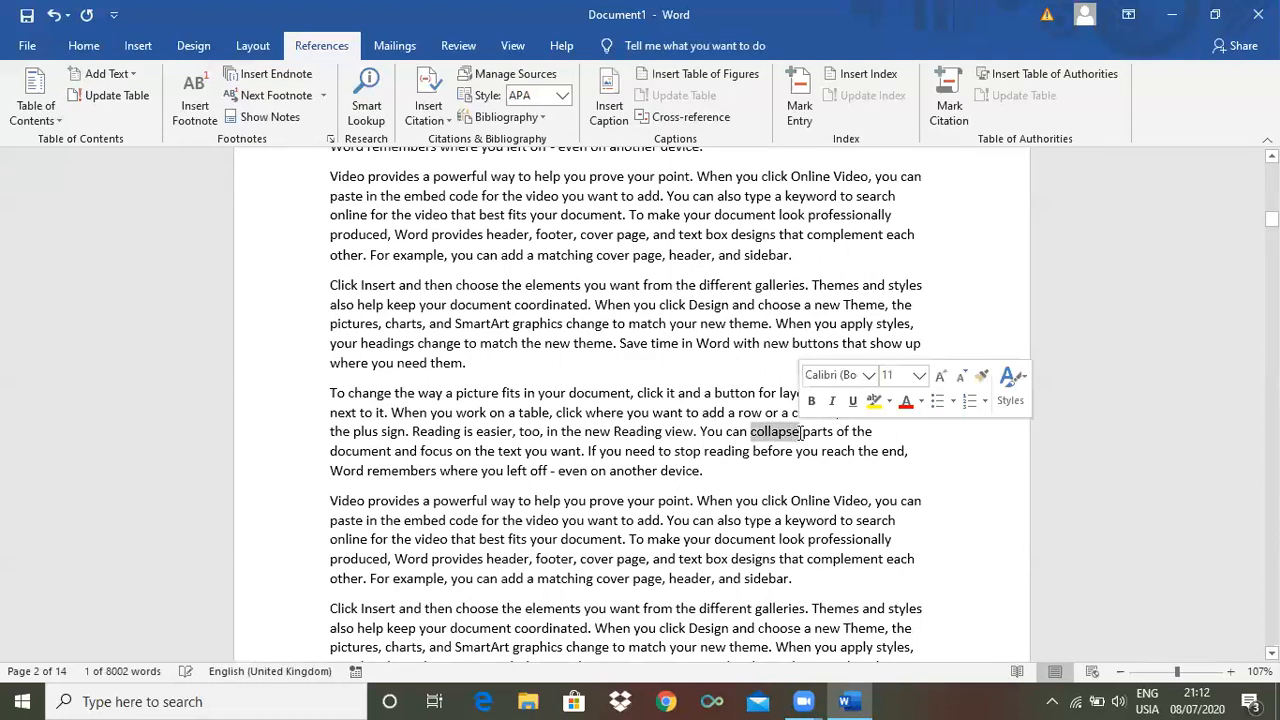
pyautogui.click(195, 110)
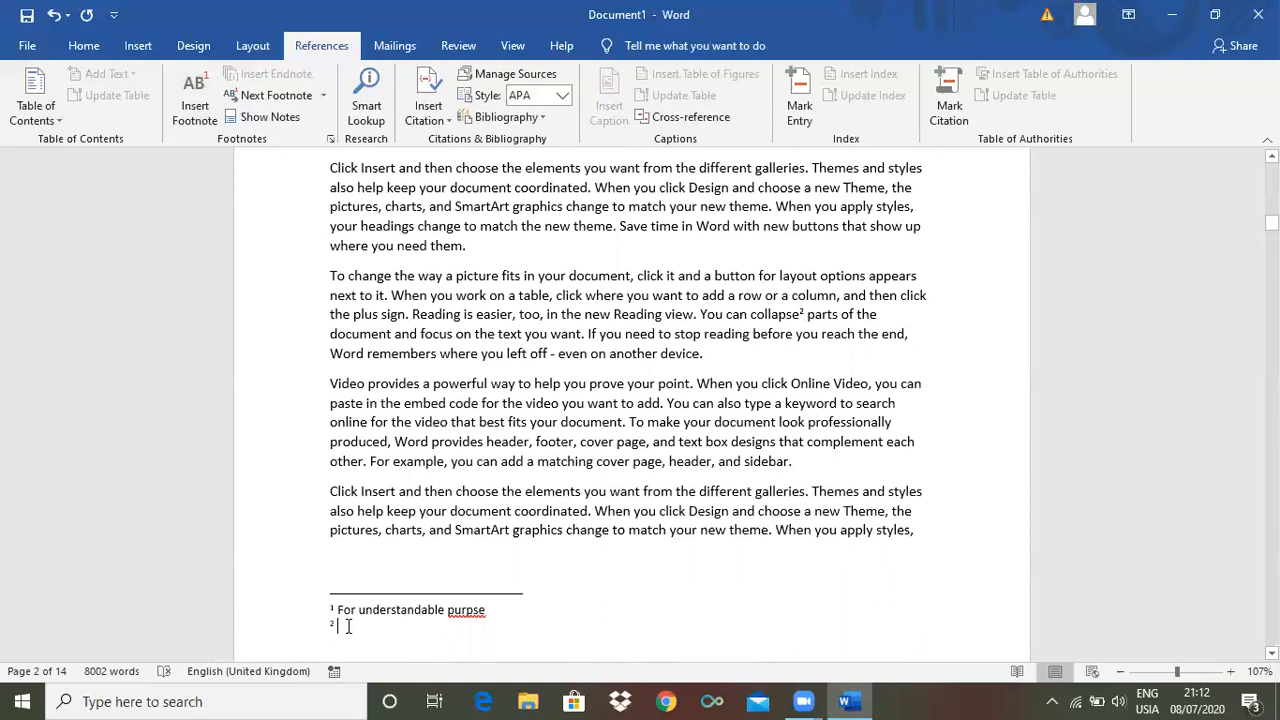
pyautogui.click(475, 609)
pyautogui.write('o')
pyautogui.write('devide')
# Insert an endnote reading "A matter" on the word "document" in page 3's second "Video provides" paragraph under MS EXCEL.
pyautogui.moveTo(1271, 223)
pyautogui.mouseDown()
pyautogui.moveTo(1271, 194)
pyautogui.moveTo(1271, 246)
pyautogui.mouseUp()
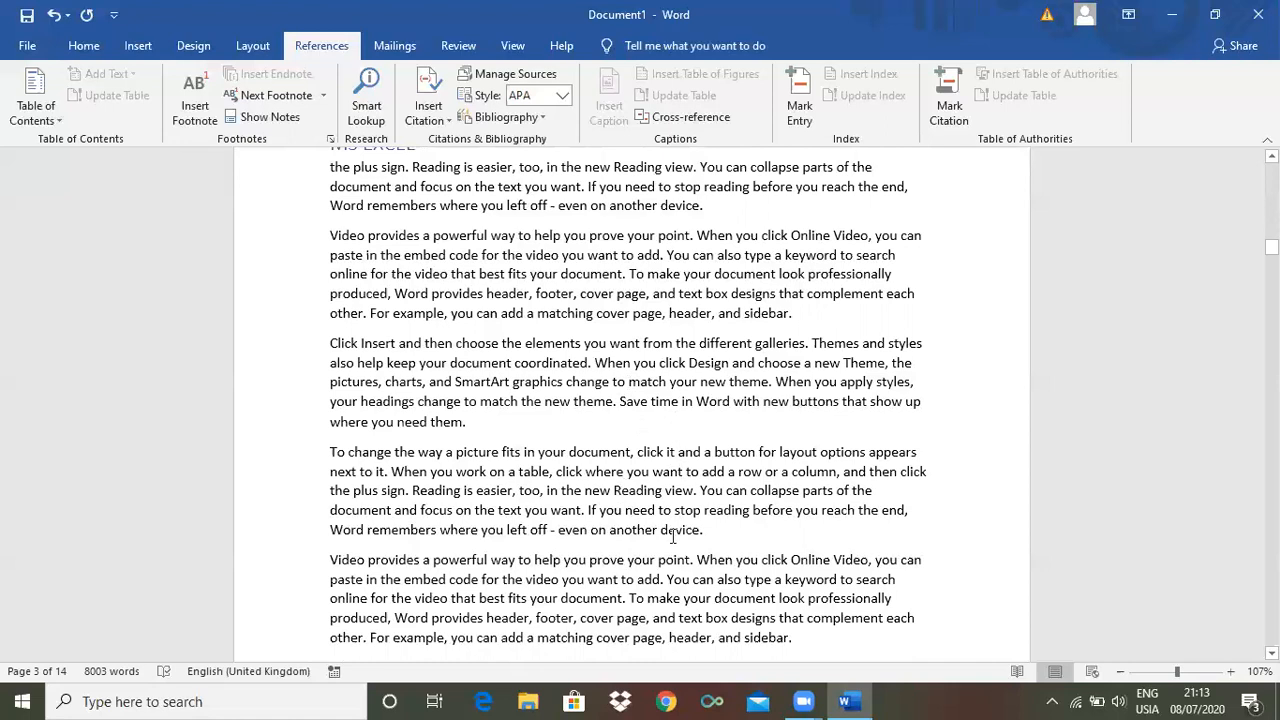
pyautogui.moveTo(718, 598); pyautogui.dragTo(776, 610)
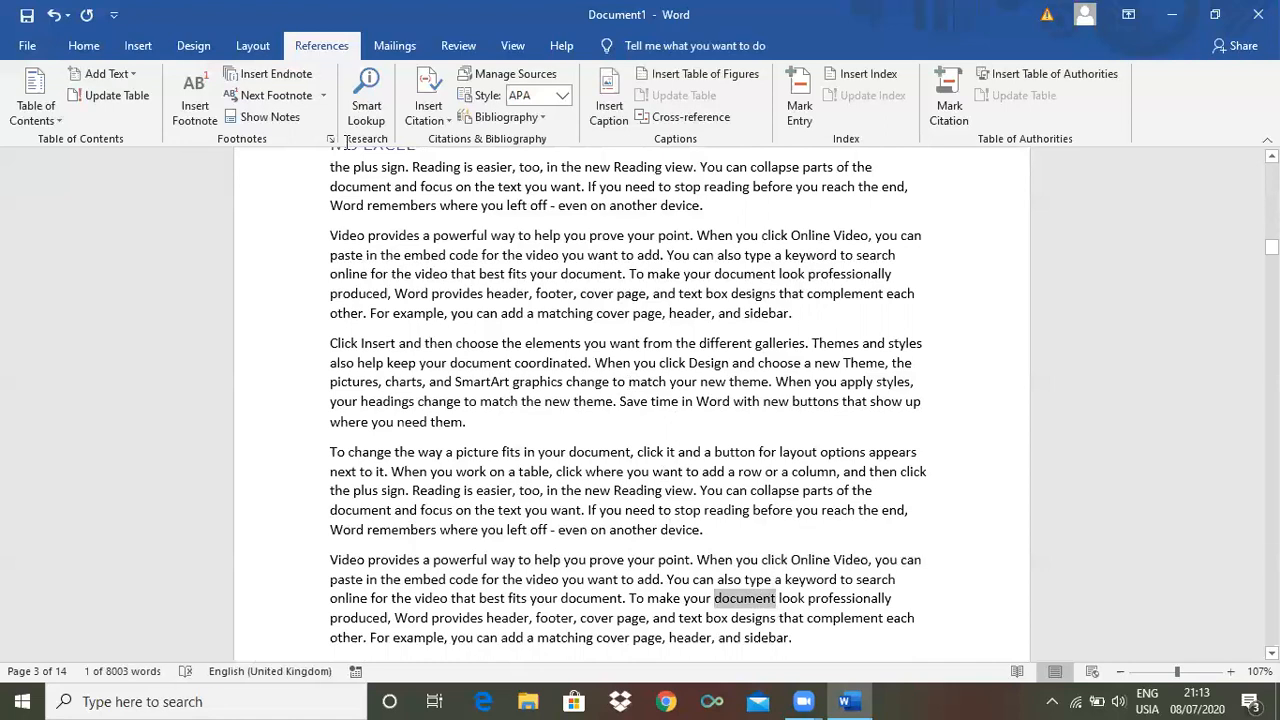
pyautogui.click(292, 80)
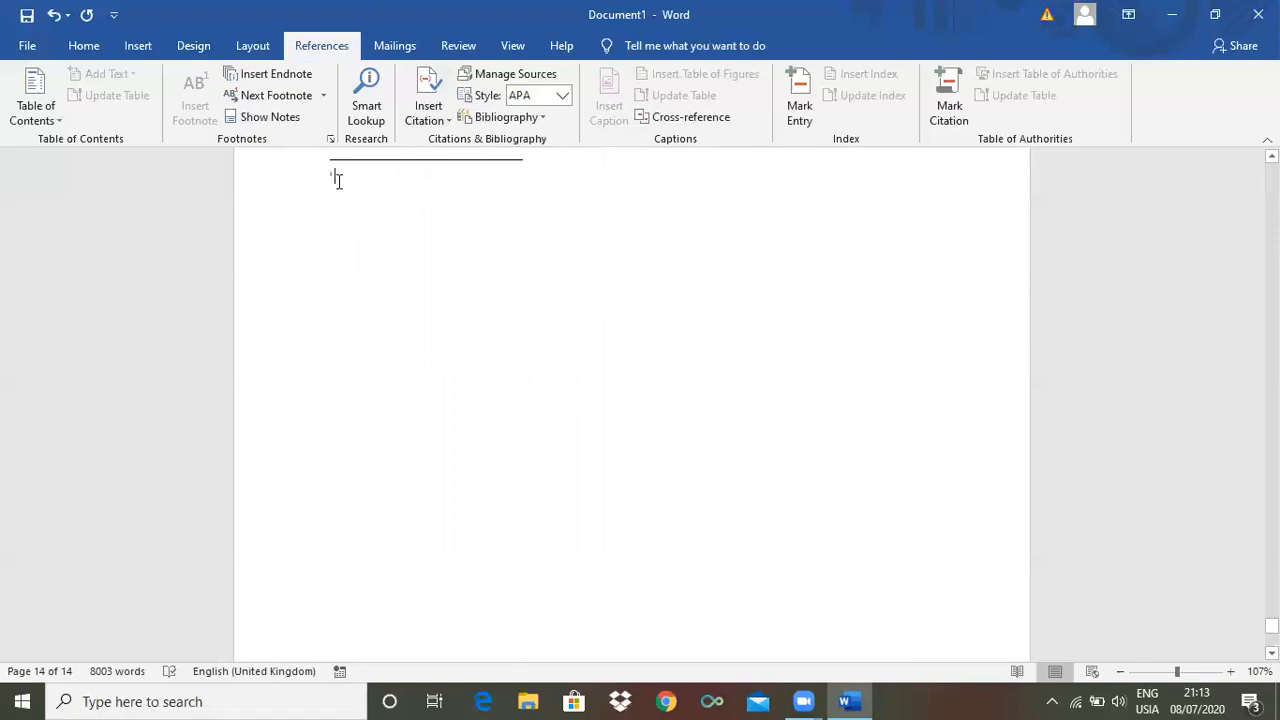
pyautogui.scroll(3, 338, 180)
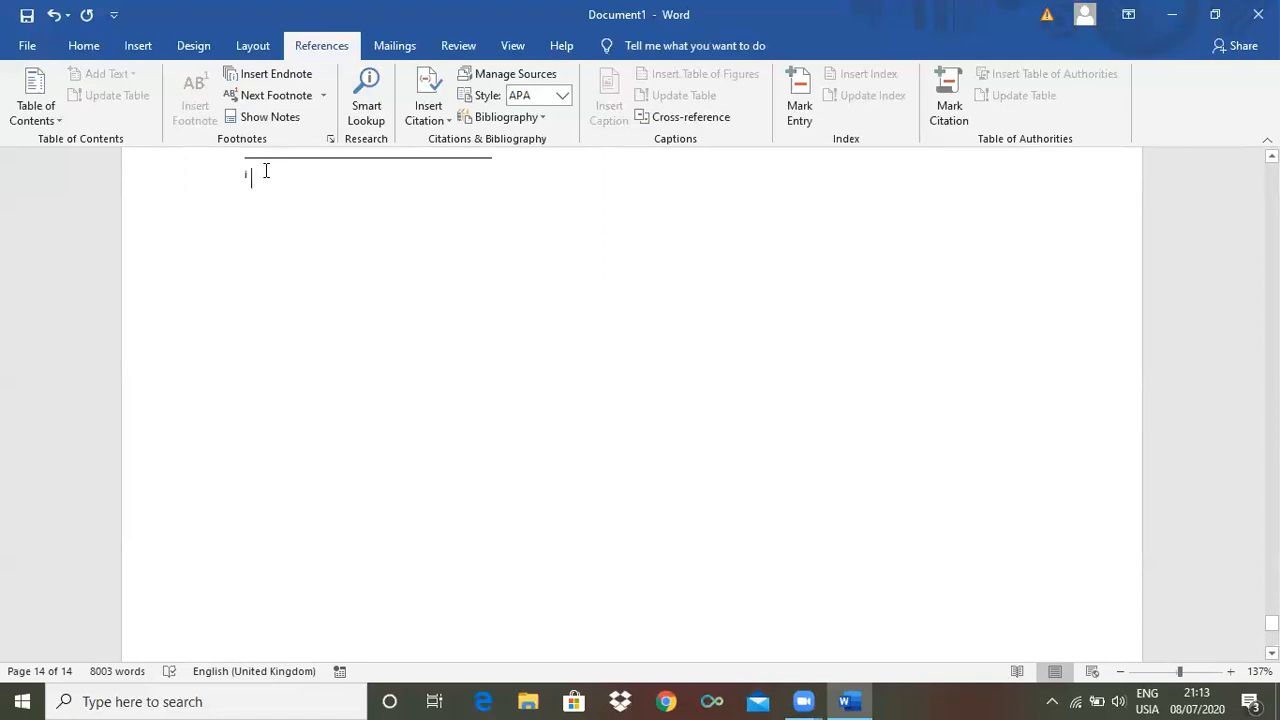
pyautogui.write('A')
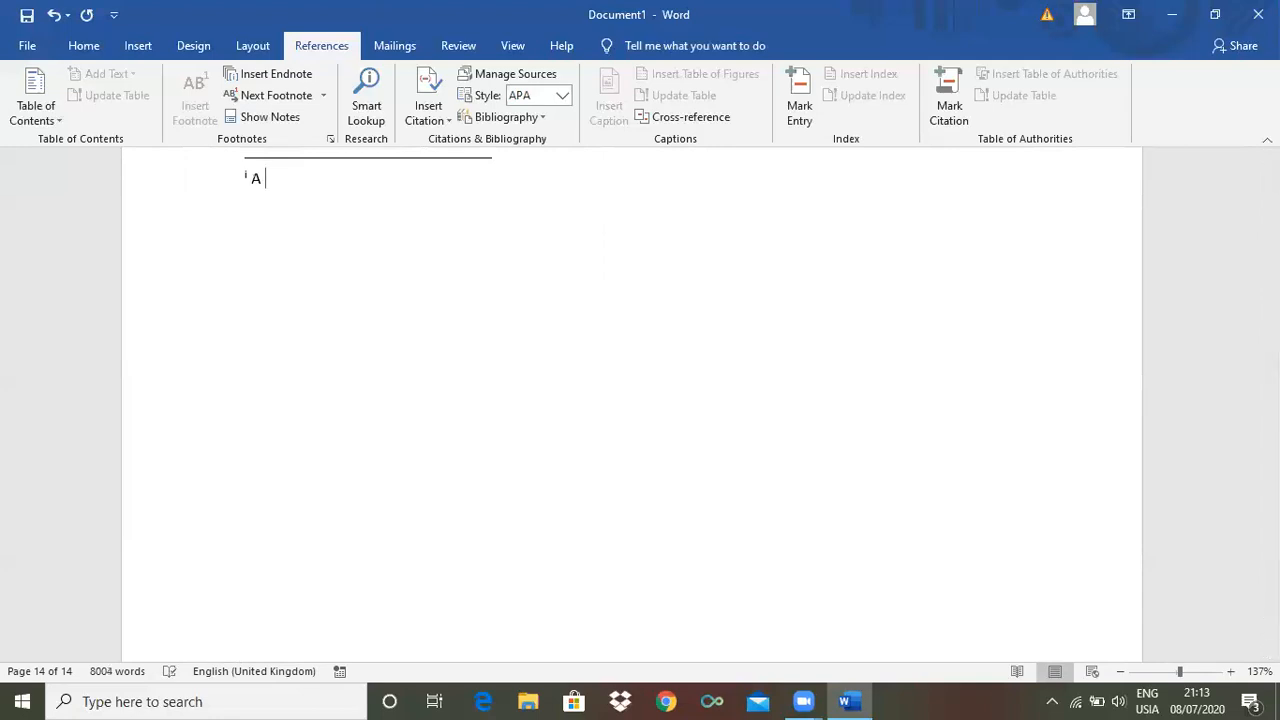
pyautogui.write(' matter')
# Return to the word "document" on page 3 and examine its endnote reference mark and the note text attached to it.
pyautogui.scroll(12, 630, 400)
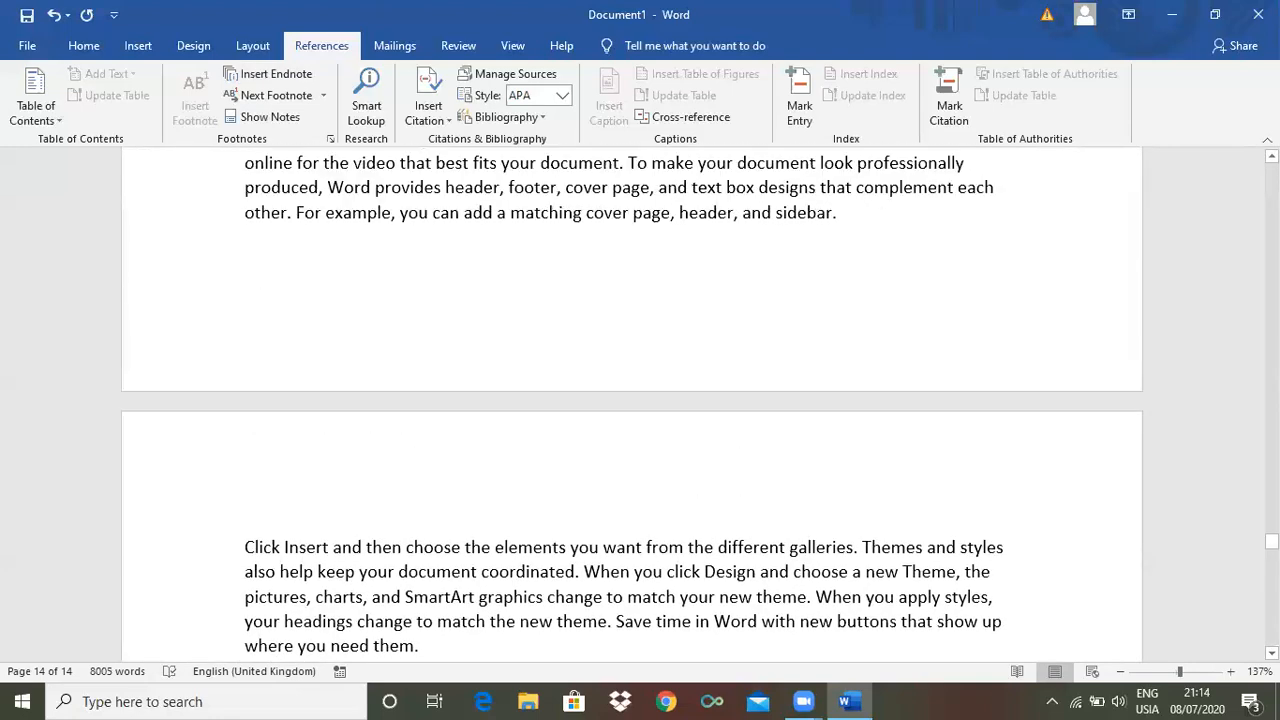
pyautogui.moveTo(1271, 541); pyautogui.dragTo(1271, 218)
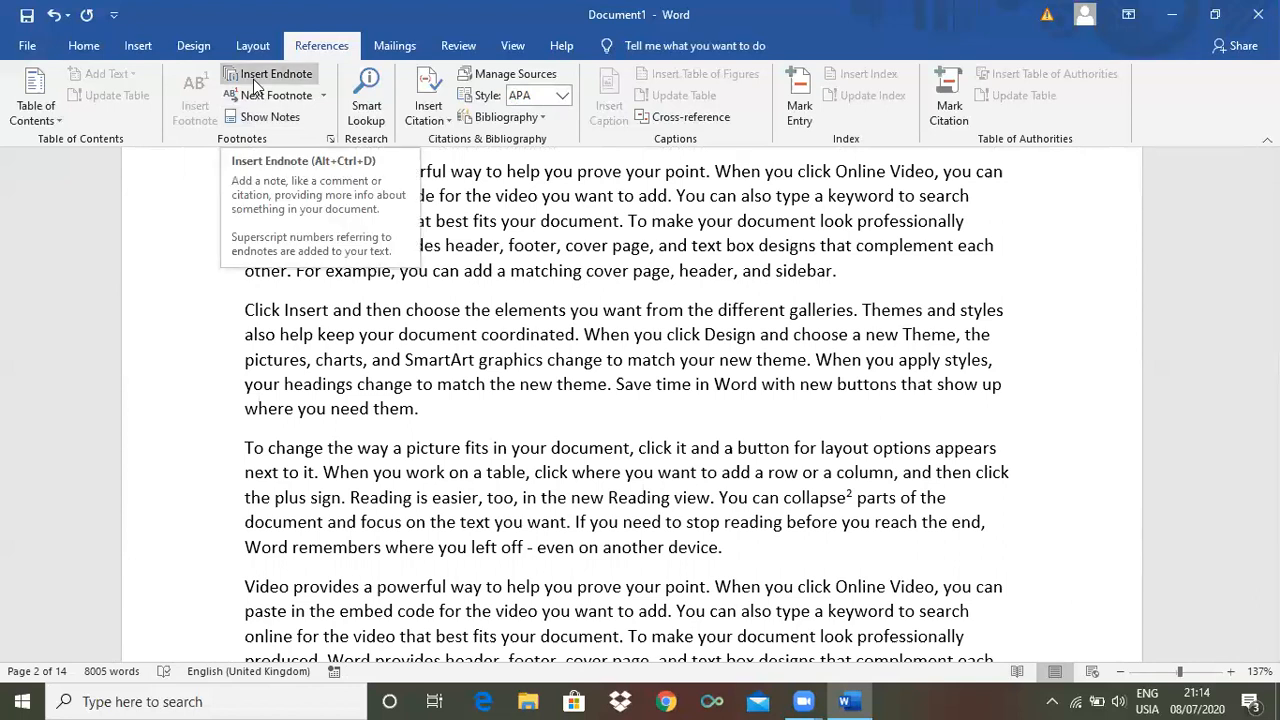
pyautogui.click(309, 99)
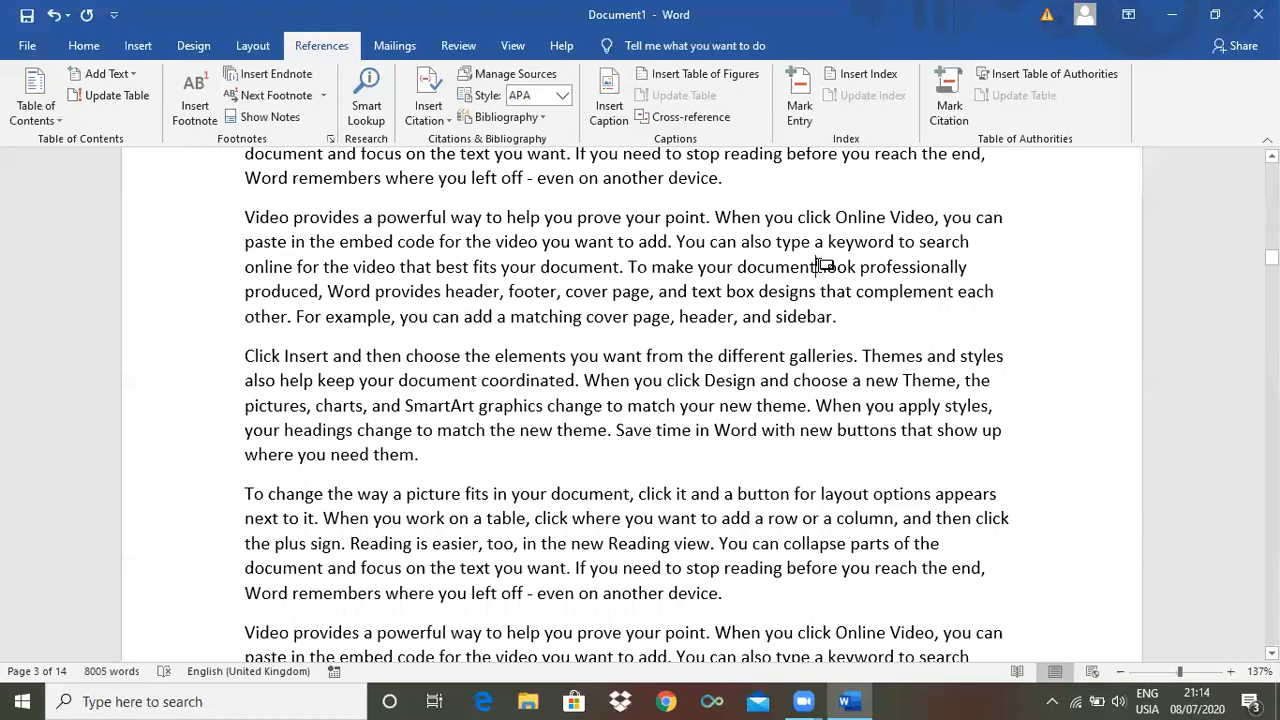
pyautogui.moveTo(821, 264)
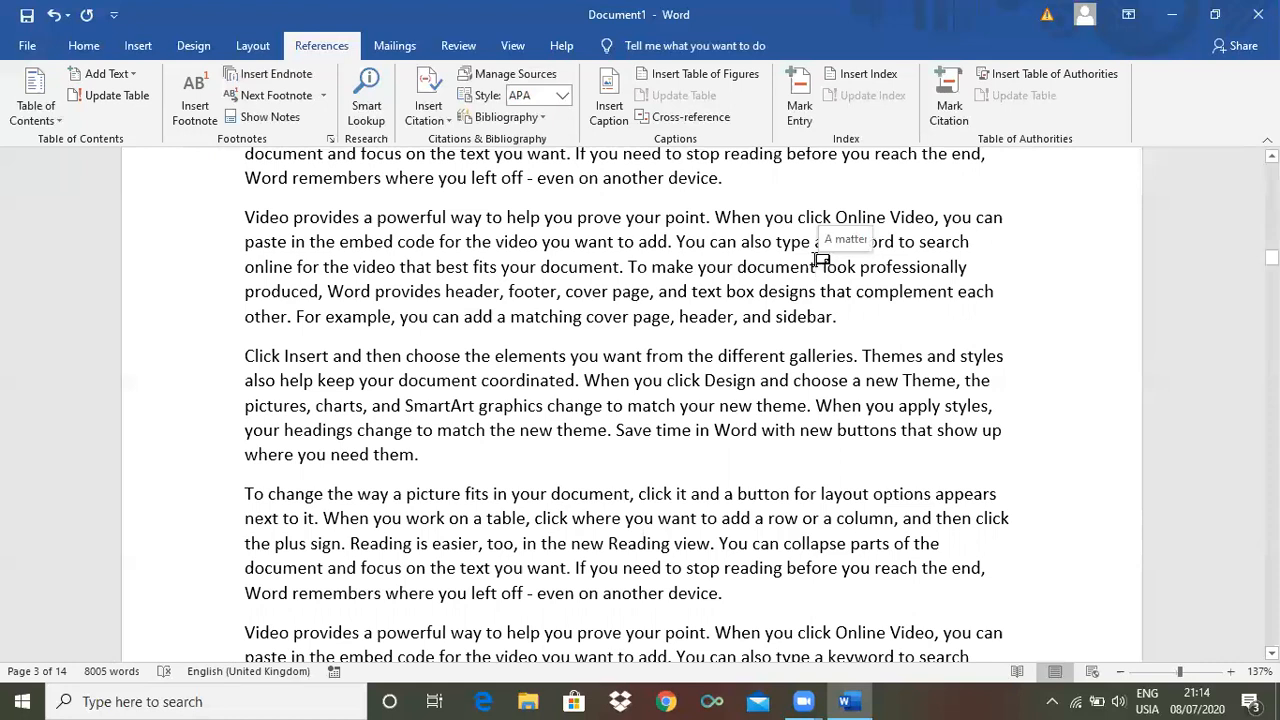
pyautogui.scroll(-3, 817, 258)
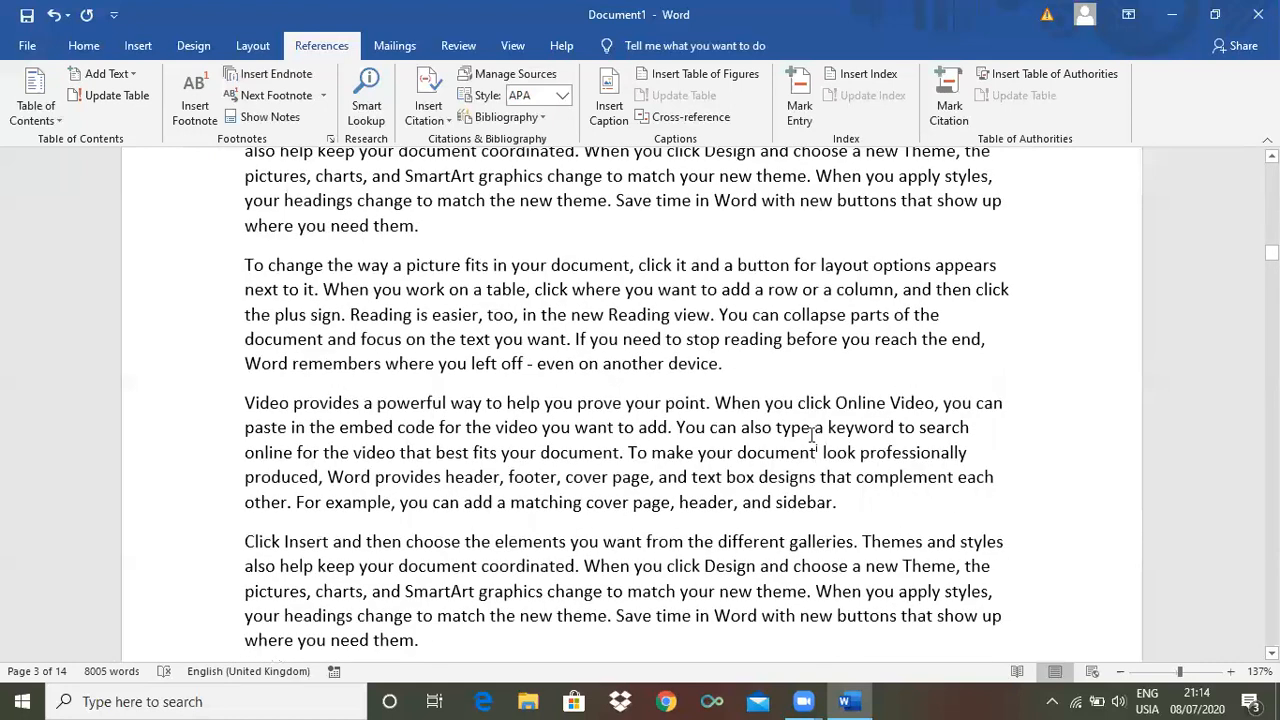
pyautogui.scroll(-1, 812, 432)
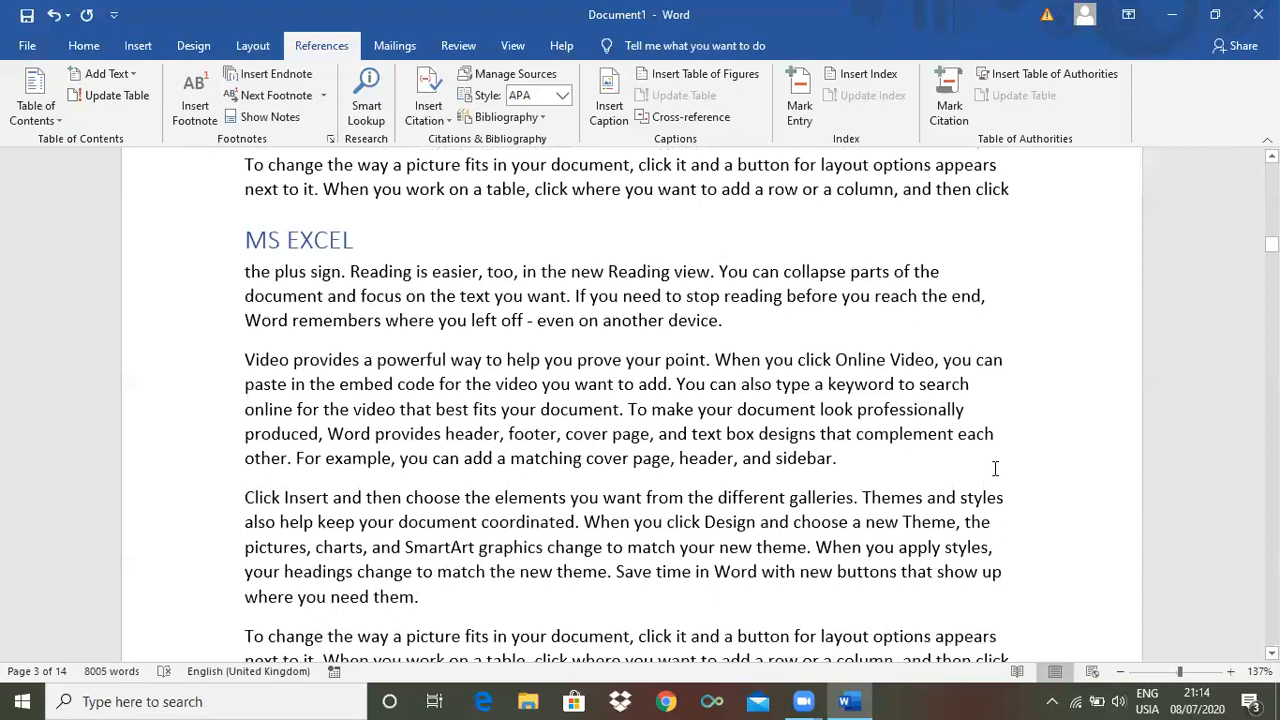
pyautogui.moveTo(1271, 244)
pyautogui.mouseDown()
pyautogui.moveTo(1271, 268)
pyautogui.moveTo(1271, 251)
pyautogui.mouseUp()
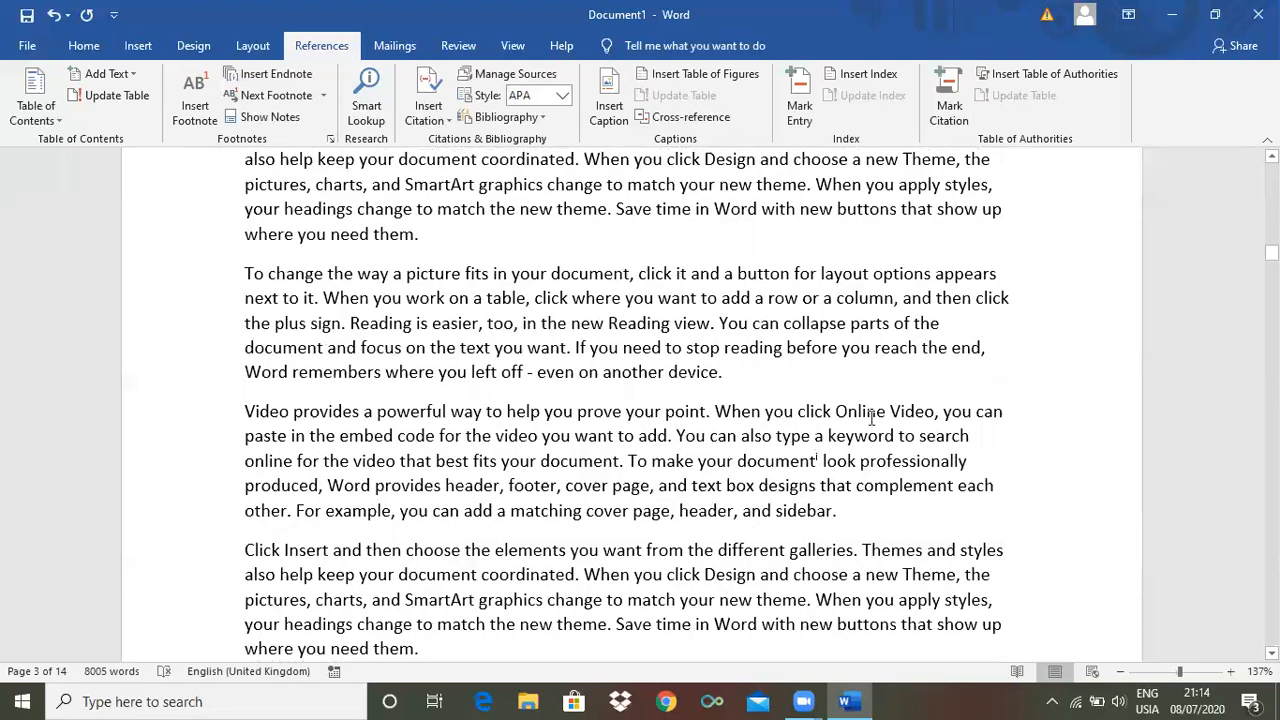
pyautogui.moveTo(811, 460)
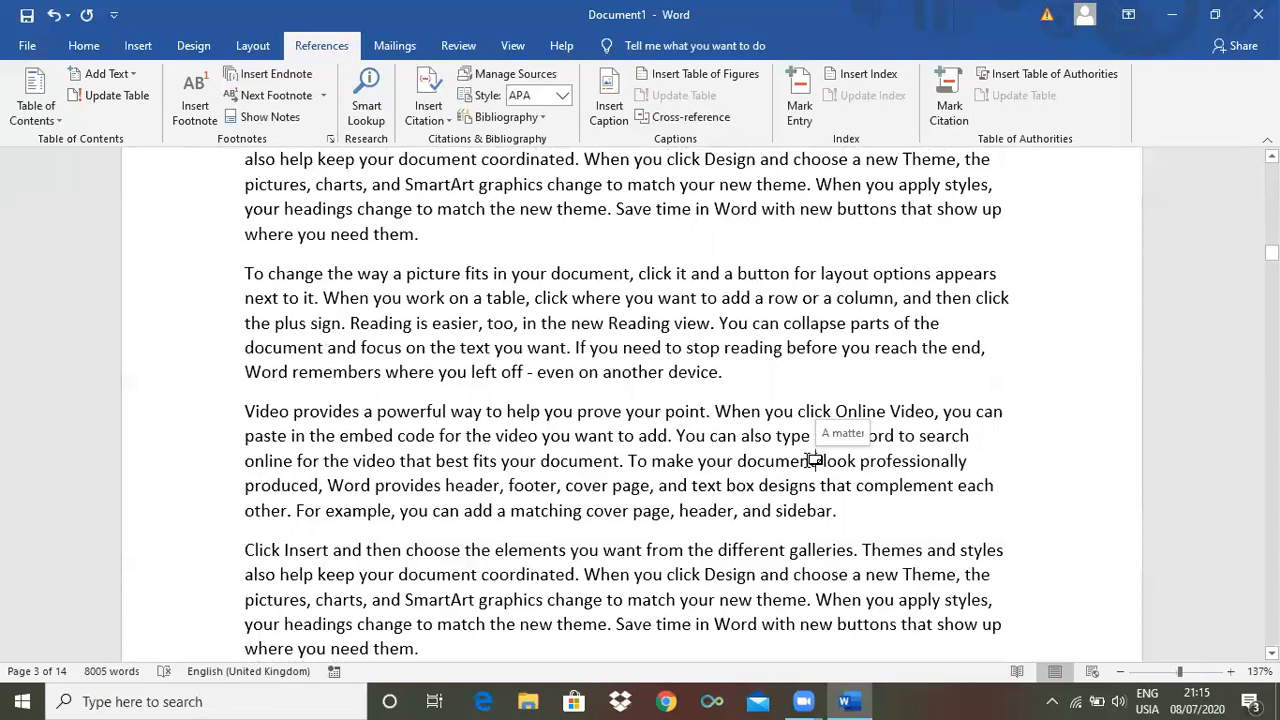
pyautogui.scroll(4, 811, 460)
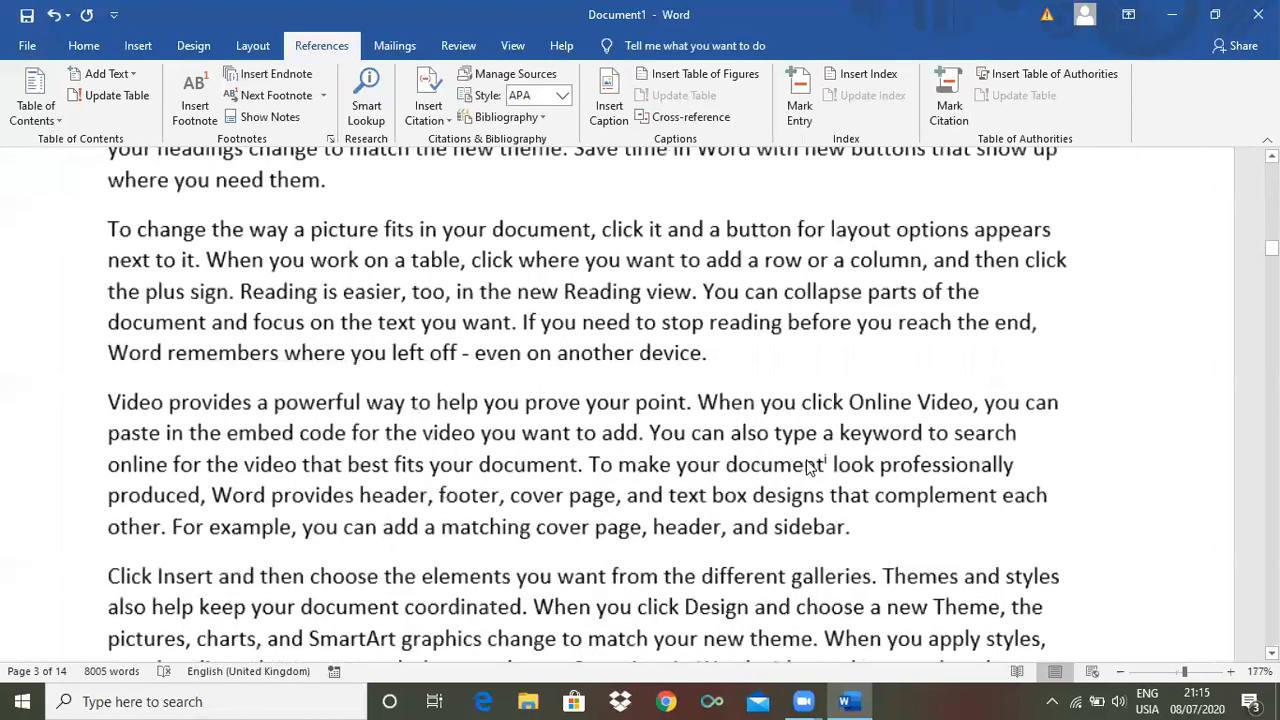
pyautogui.scroll(3, 811, 466)
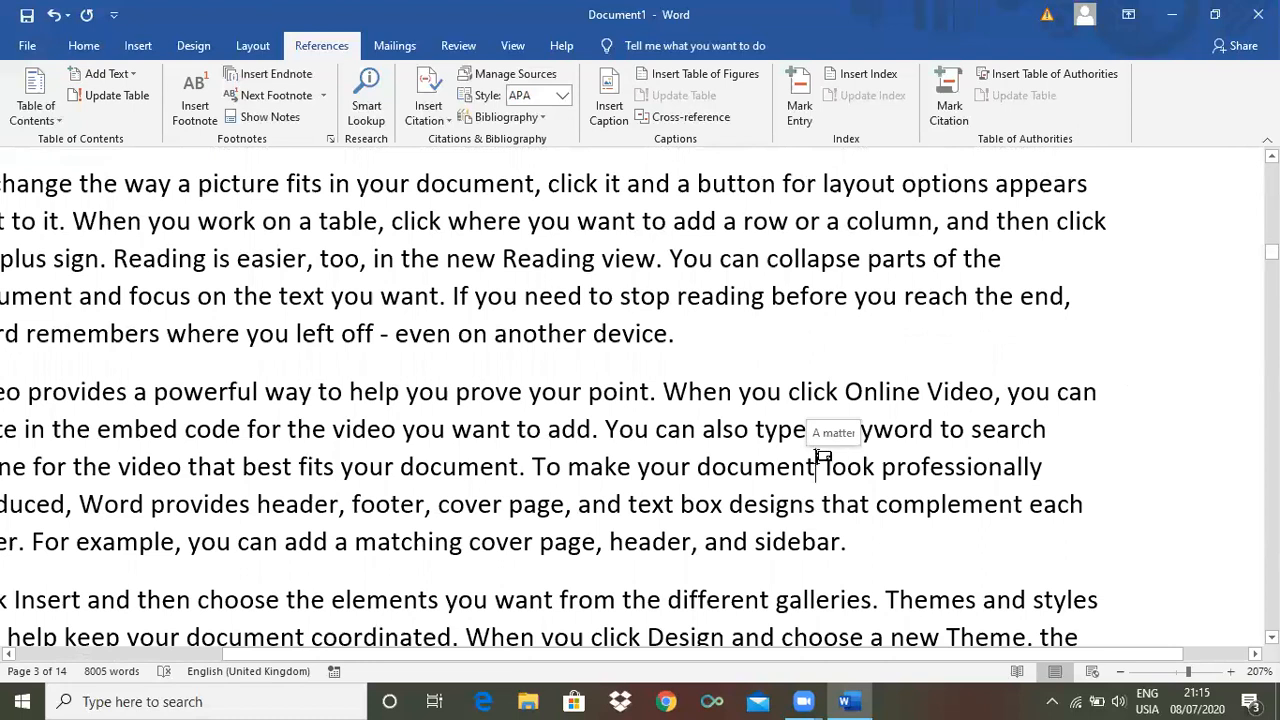
pyautogui.scroll(-6, 820, 458)
pyautogui.scroll(-4, 820, 458)
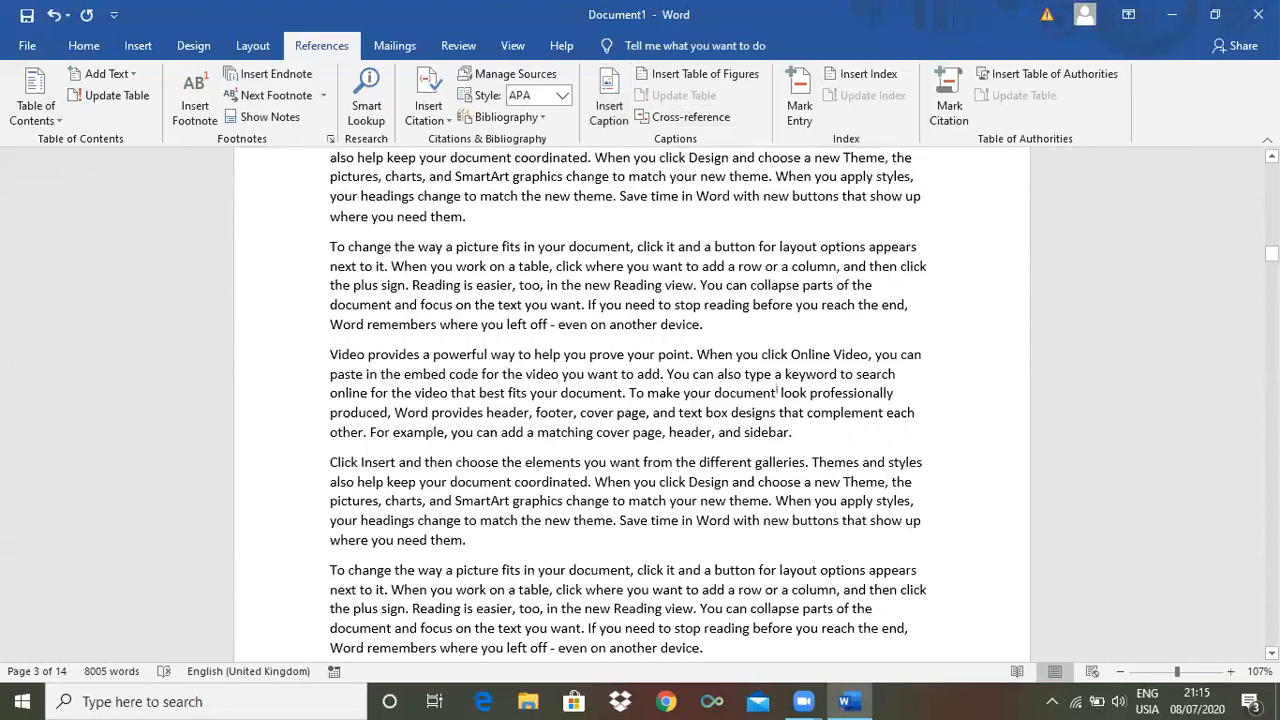
# Add four blank lines after the paragraph containing the first footnote on page 2.
pyautogui.moveTo(1272, 254); pyautogui.dragTo(1272, 209)
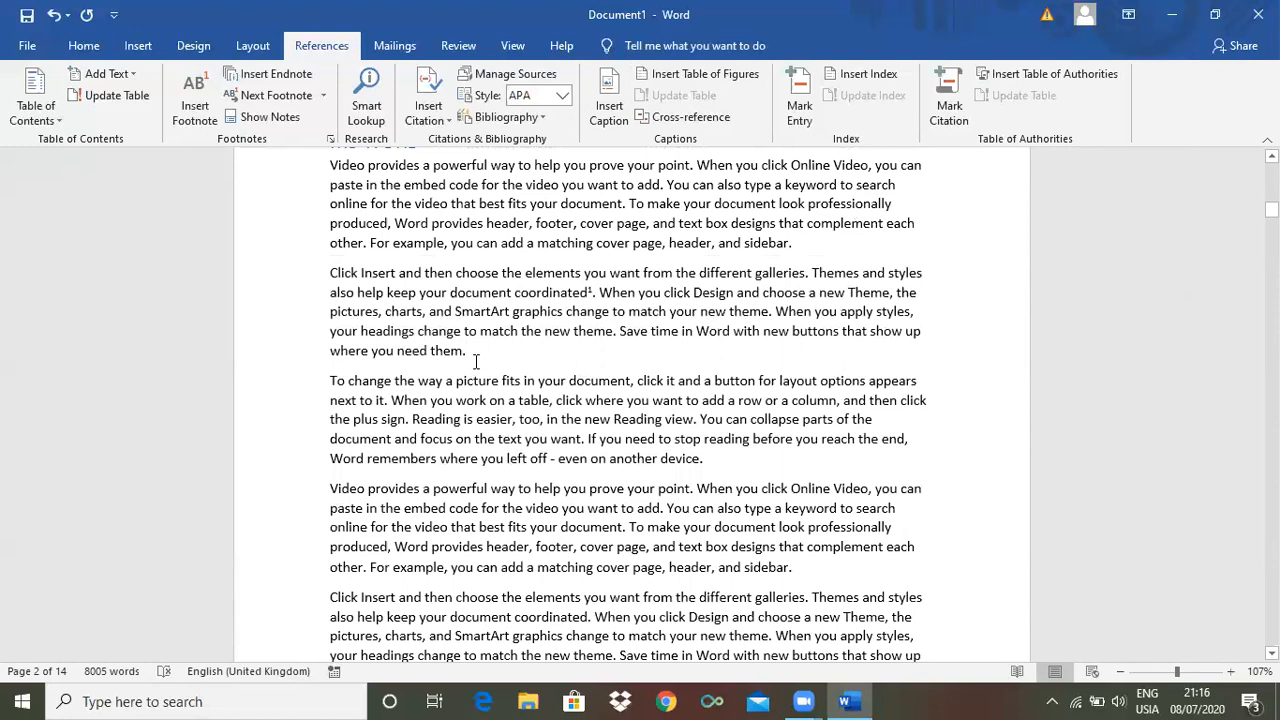
pyautogui.click(476, 361)
pyautogui.press('Return')
pyautogui.press('Return')
pyautogui.press('Return')
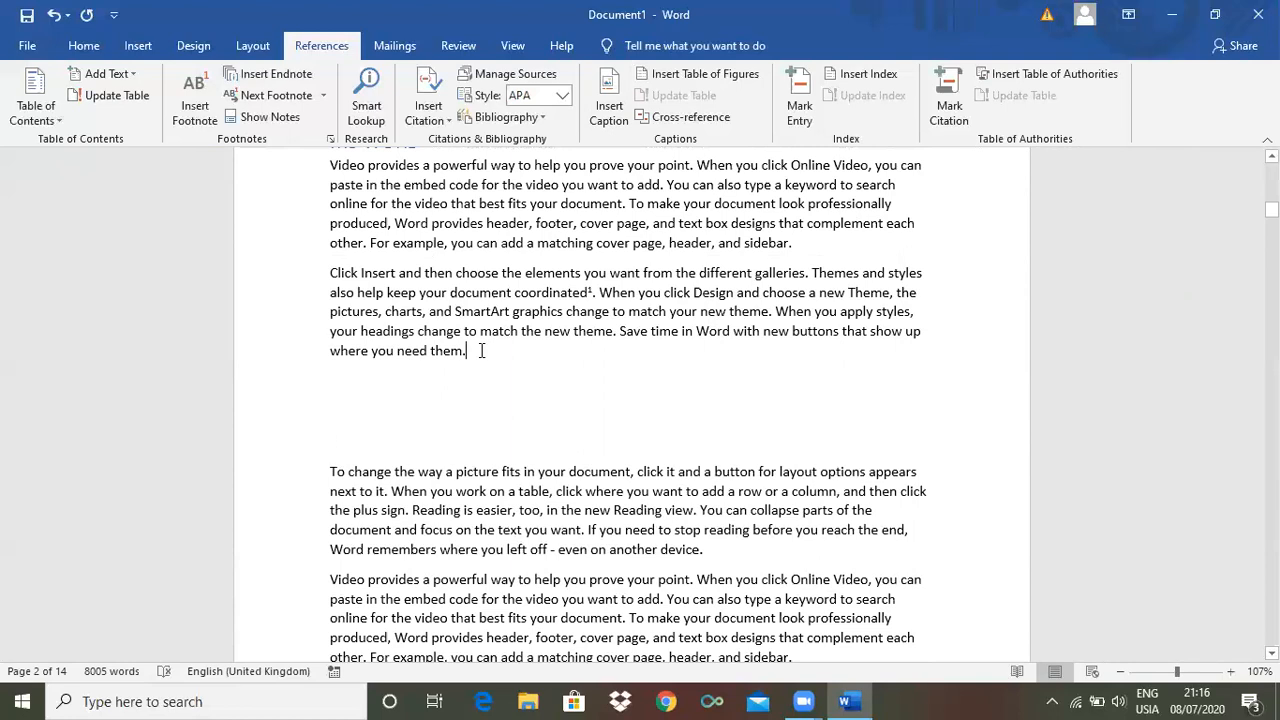
pyautogui.press('Return')
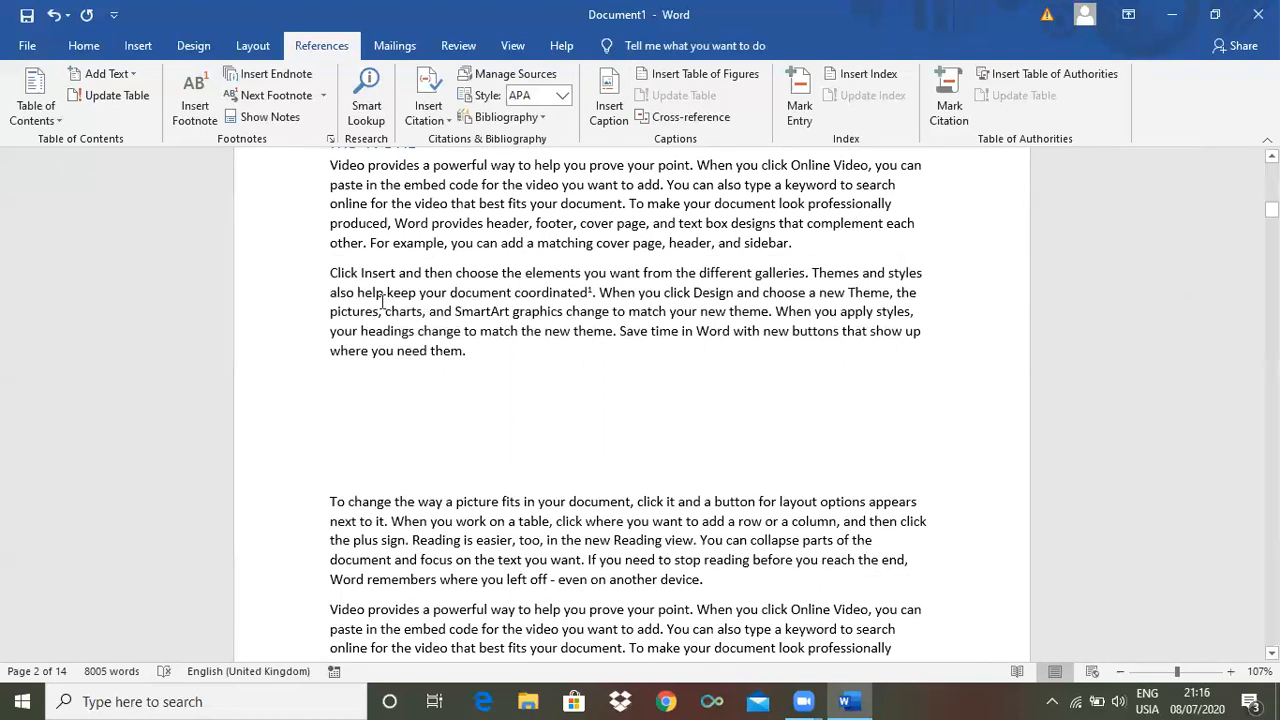
# Draw a hexagon about 1.9 cm high and 6.26 cm wide in the blank space on page 2.
pyautogui.click(136, 47)
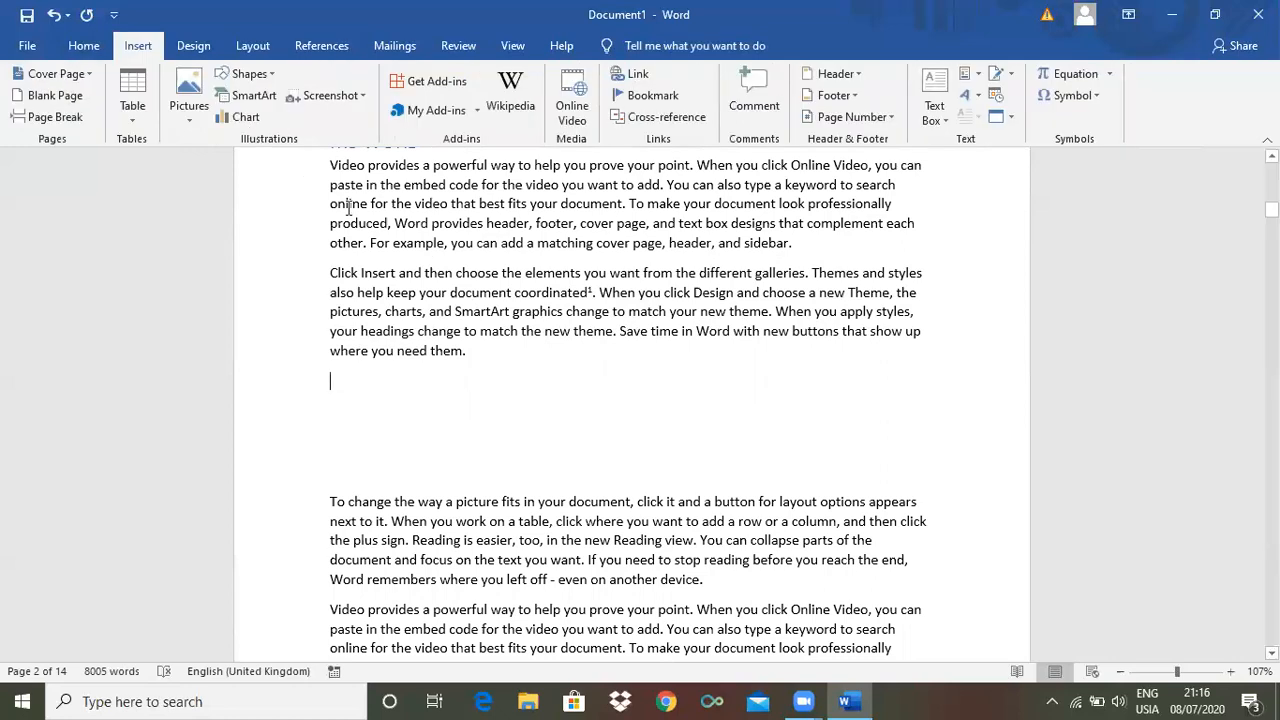
pyautogui.click(270, 71)
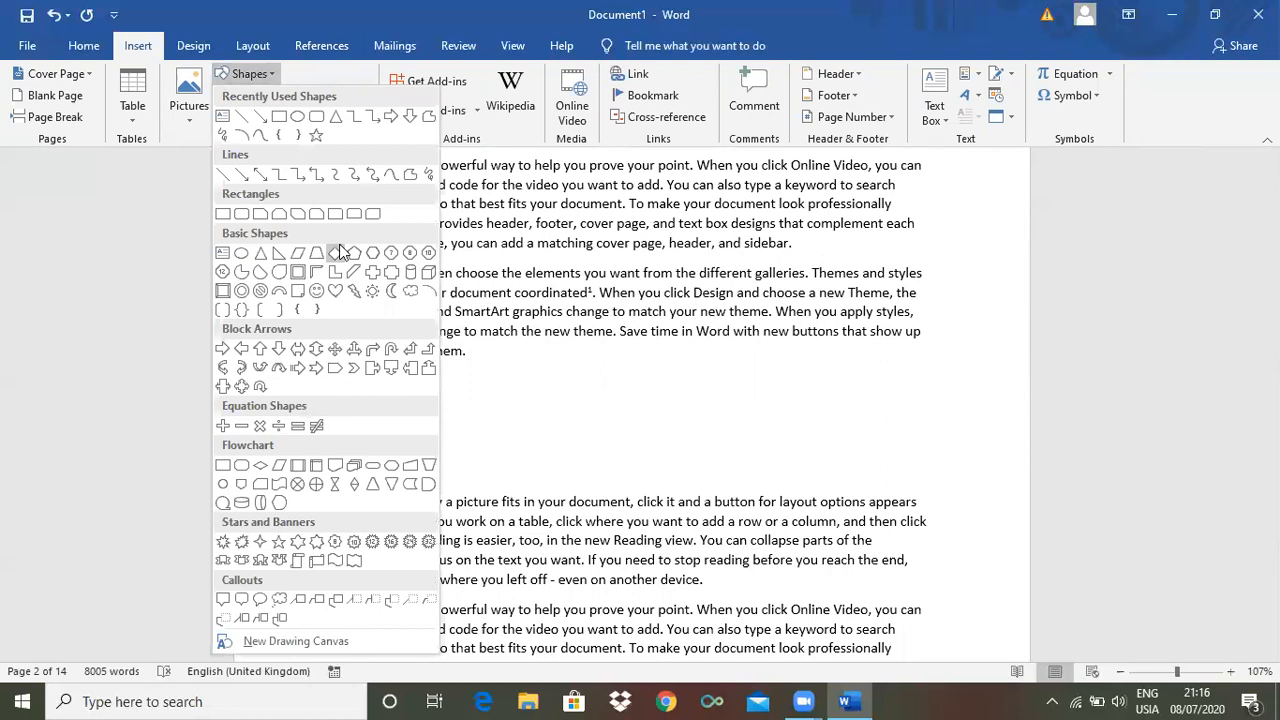
pyautogui.click(369, 254)
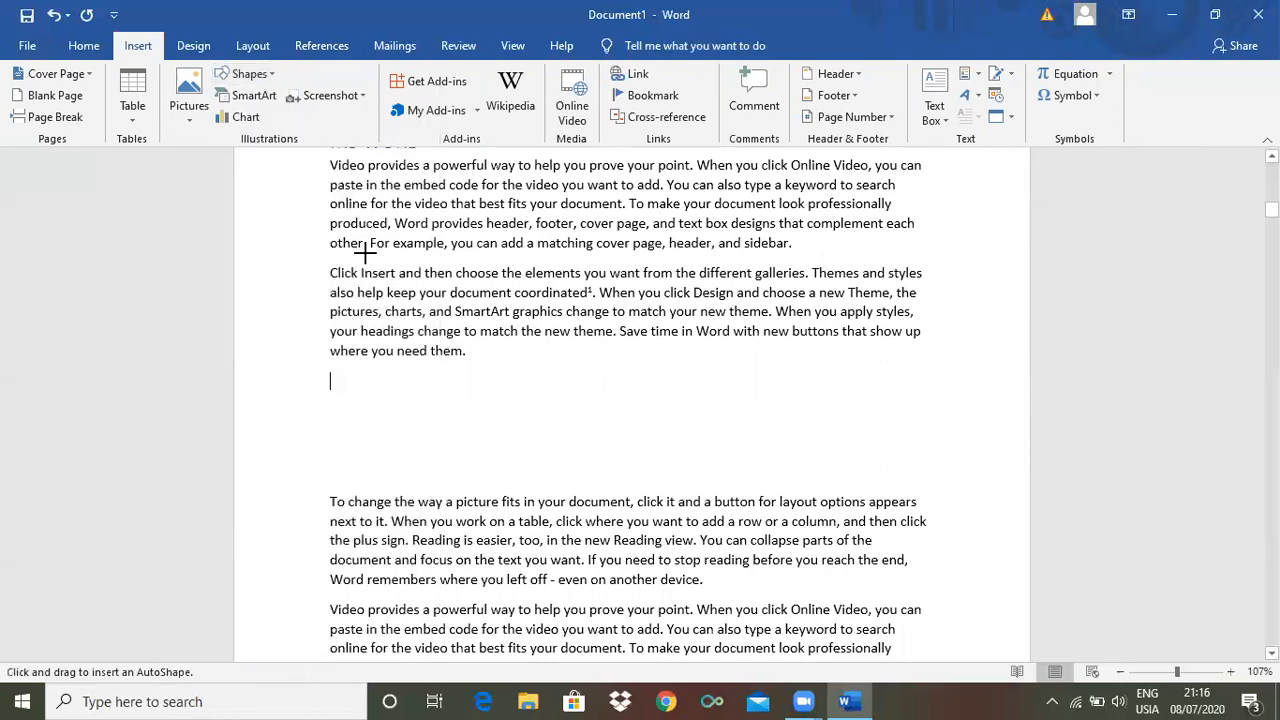
pyautogui.moveTo(530, 404)
pyautogui.mouseDown()
pyautogui.moveTo(630, 446)
pyautogui.moveTo(768, 477)
pyautogui.mouseUp()
pyautogui.click(1104, 371)
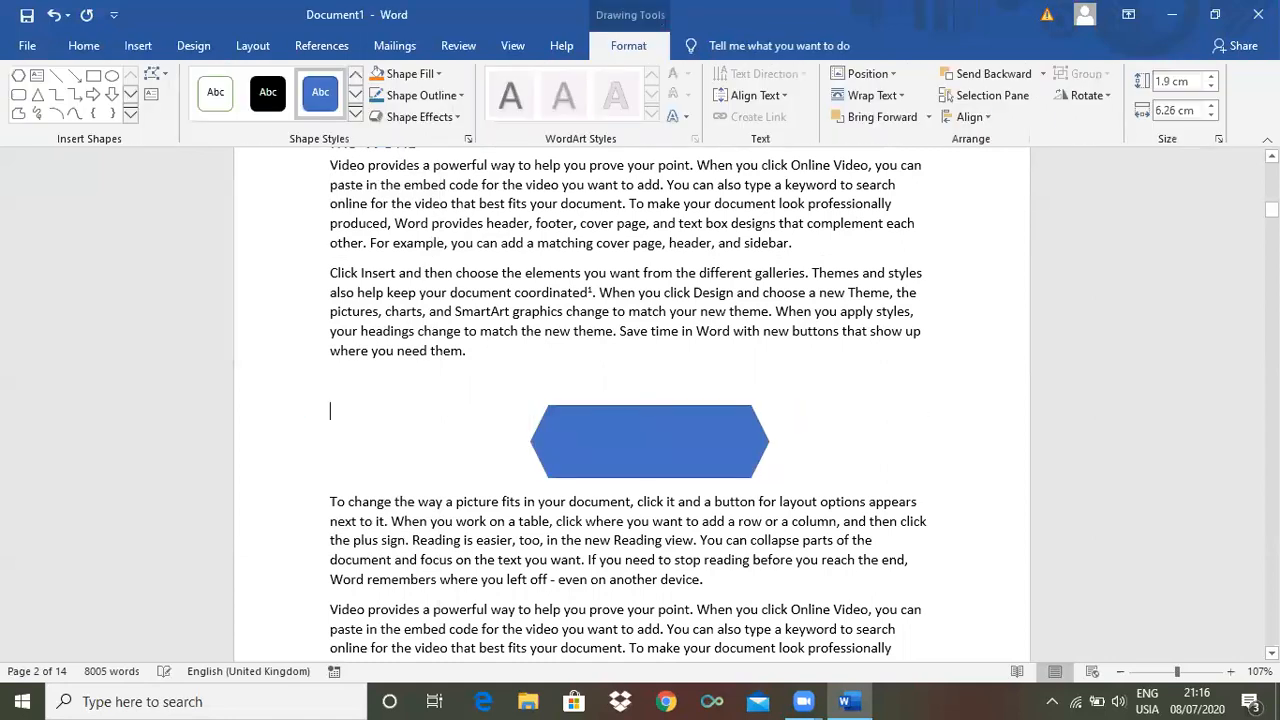
# Add two blank lines after the first "Video provides" paragraph under MS EXCEL on page 3.
pyautogui.moveTo(1271, 209); pyautogui.dragTo(1271, 250)
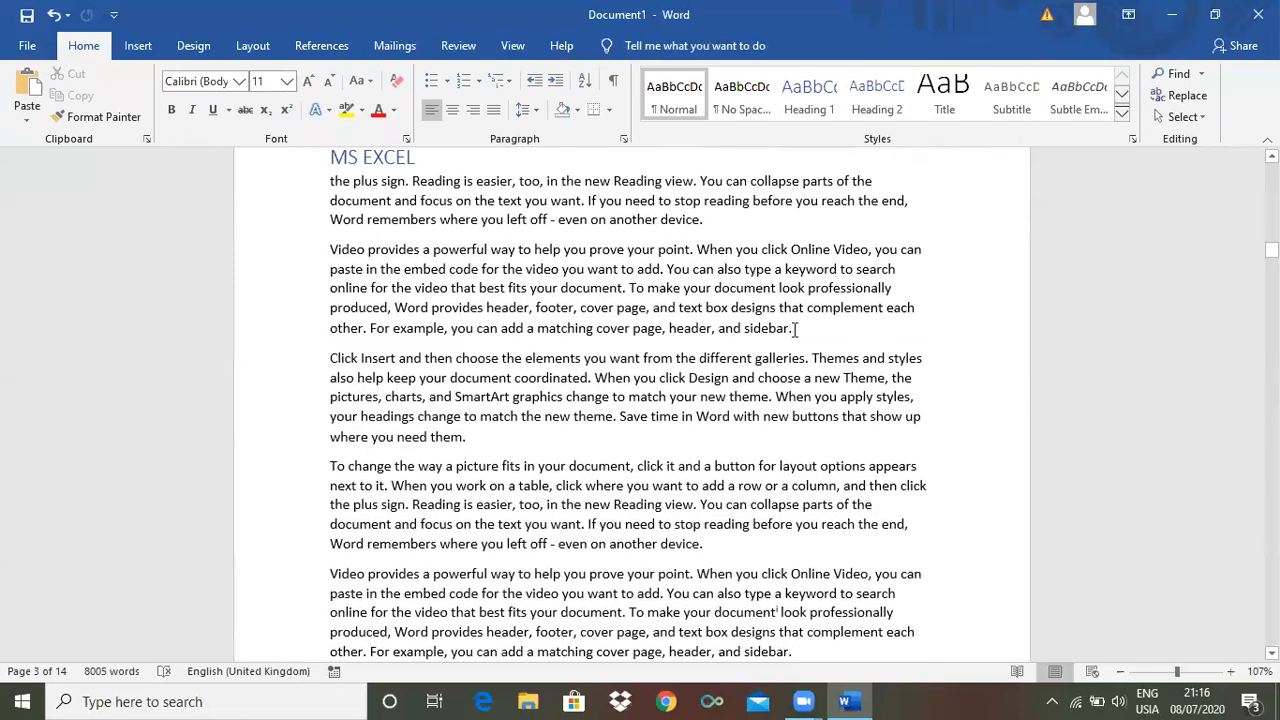
pyautogui.click(794, 328)
pyautogui.press('Return')
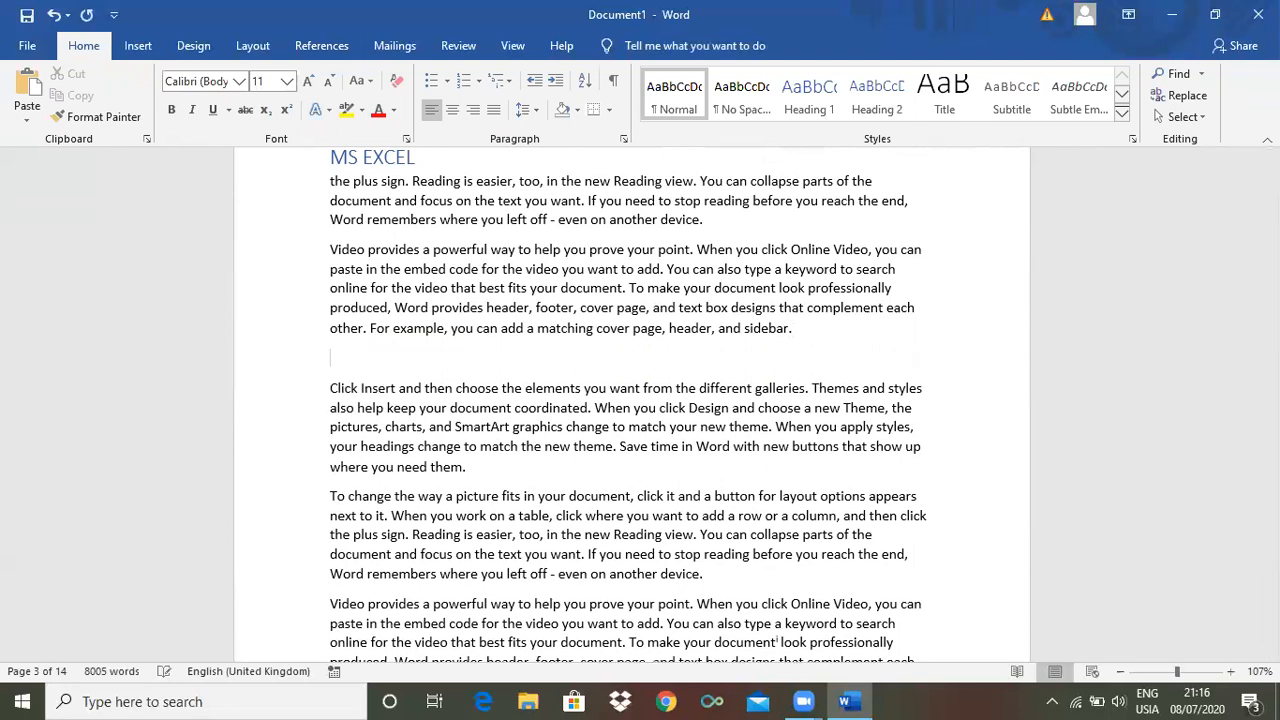
pyautogui.press('Return')
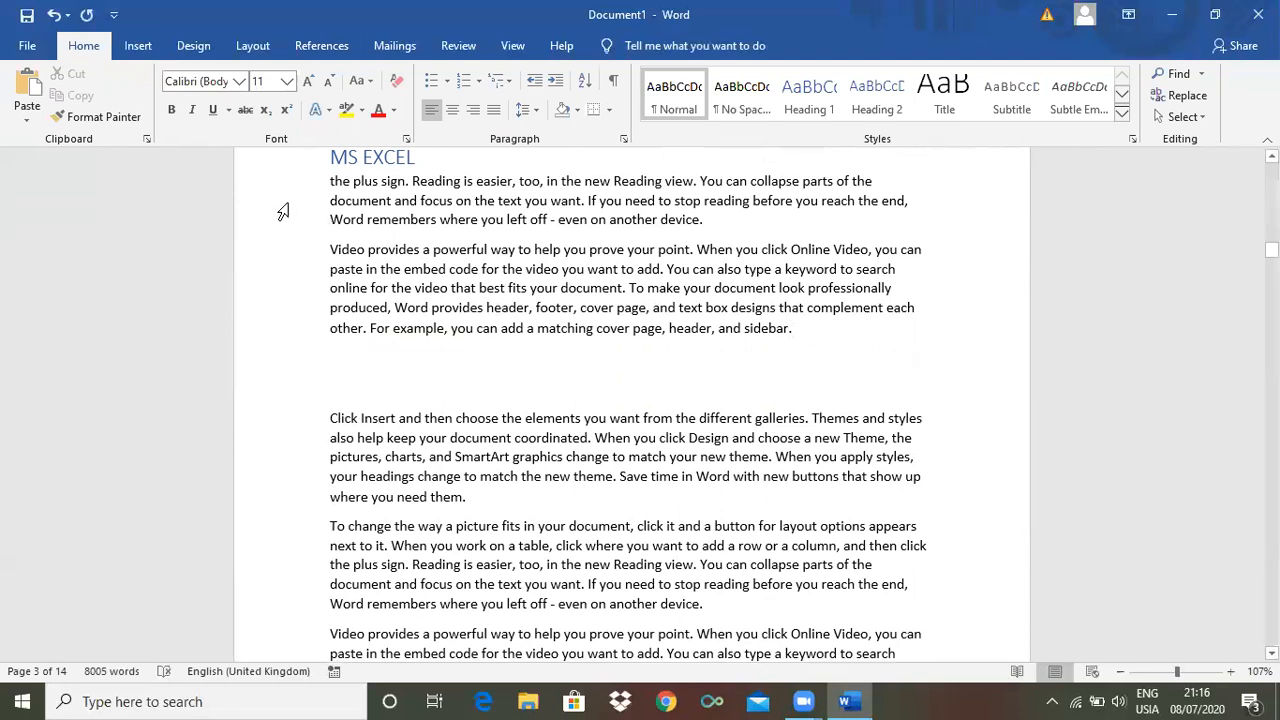
# Insert the picture SKILL from the device's Pictures folder at the blank line on page 3.
pyautogui.click(136, 46)
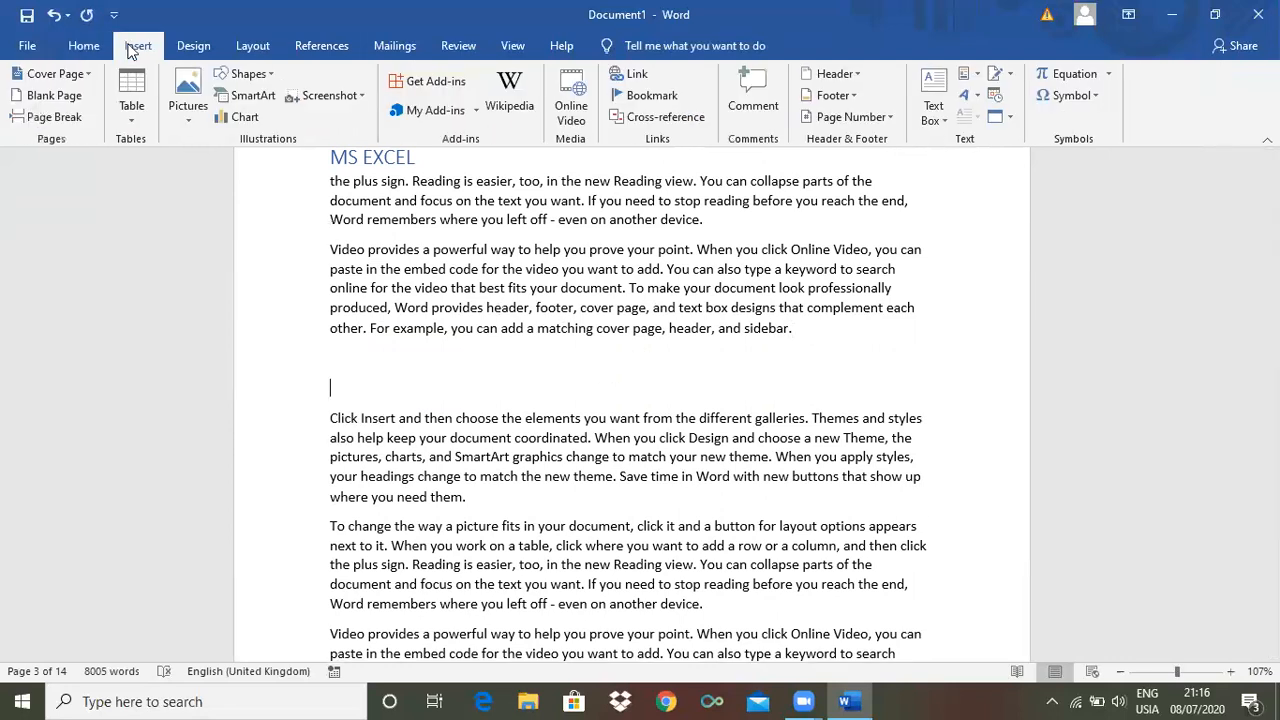
pyautogui.click(186, 104)
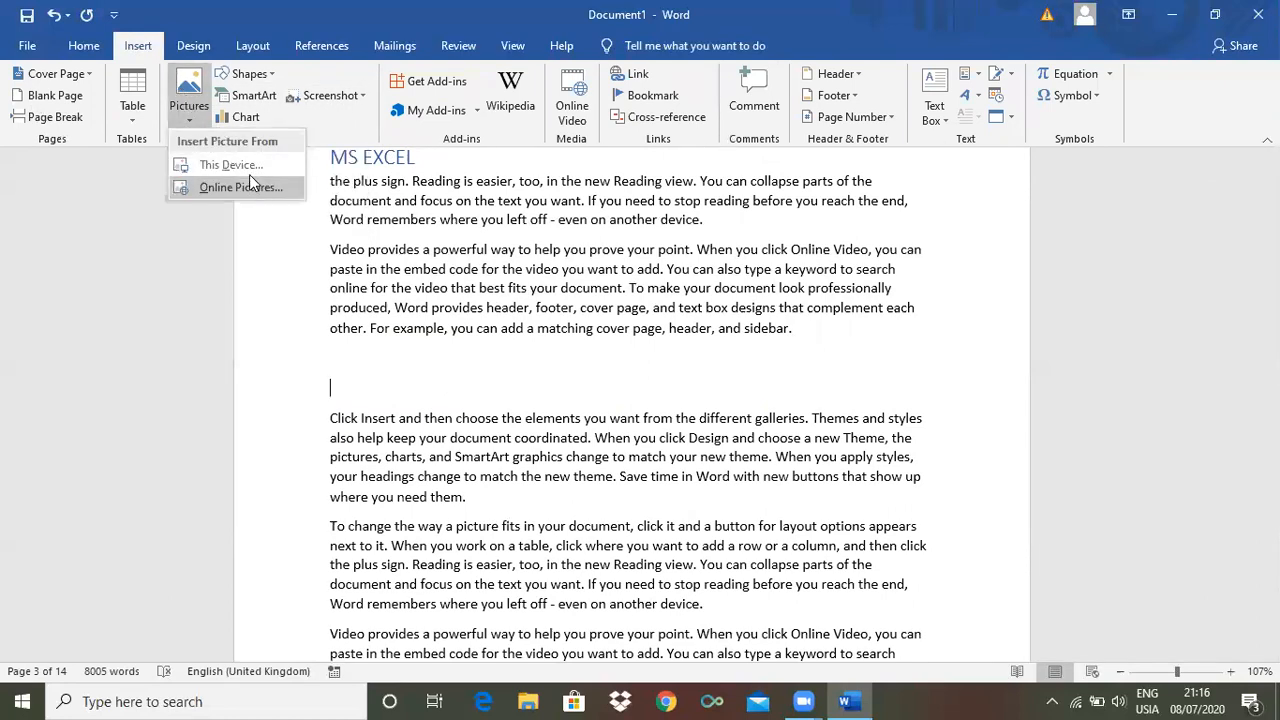
pyautogui.click(242, 169)
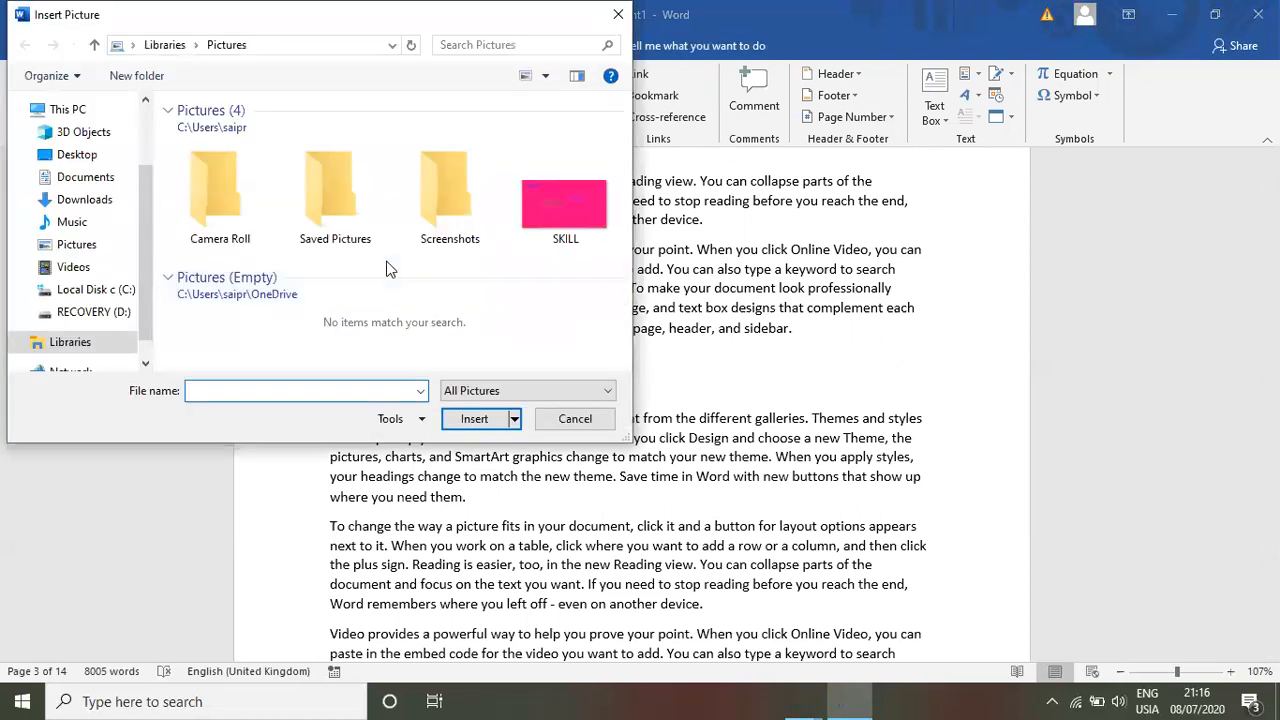
pyautogui.click(573, 218)
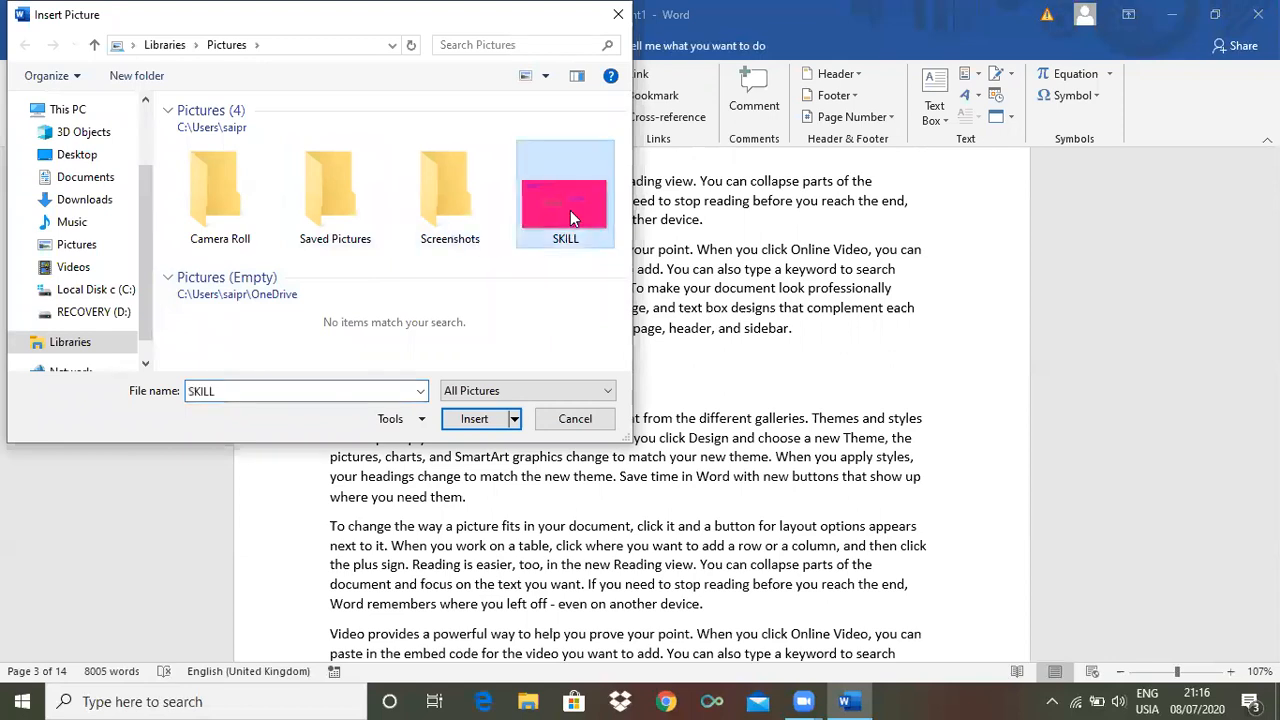
pyautogui.click(473, 420)
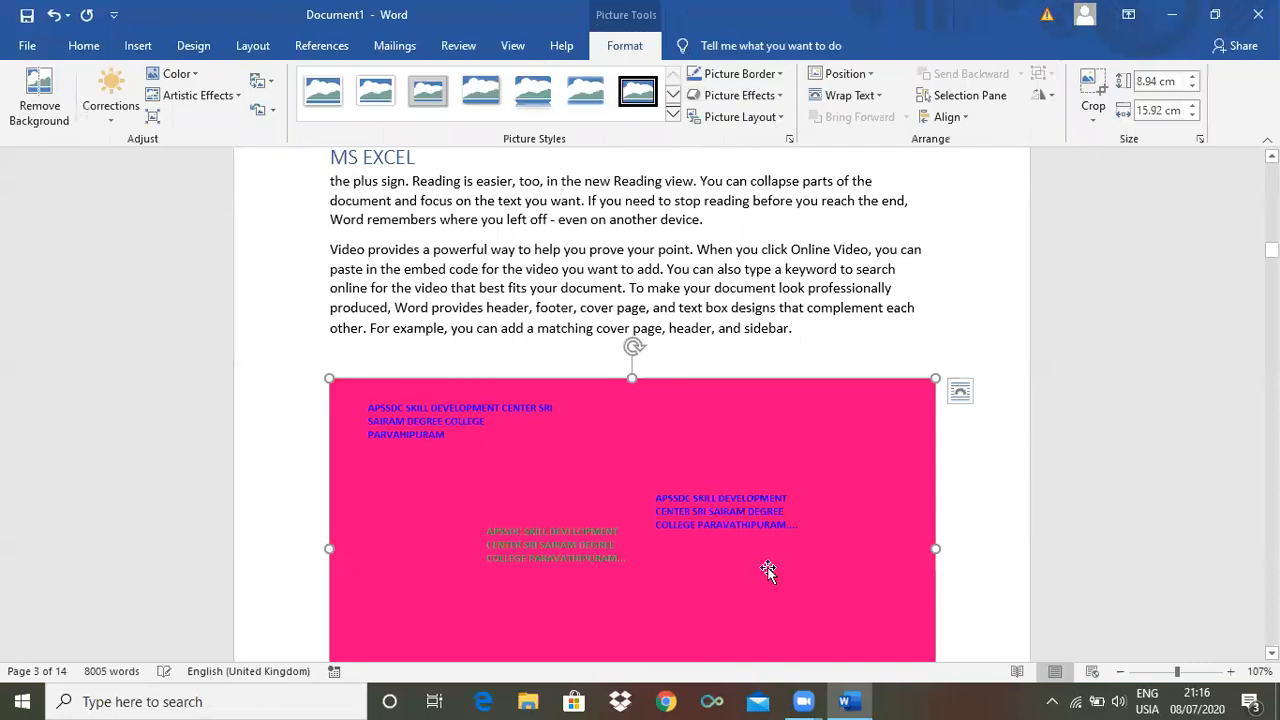
# Shrink the pink picture on page 3 to about 5.82 cm high and 14.03 cm wide.
pyautogui.scroll(-3, 846, 437)
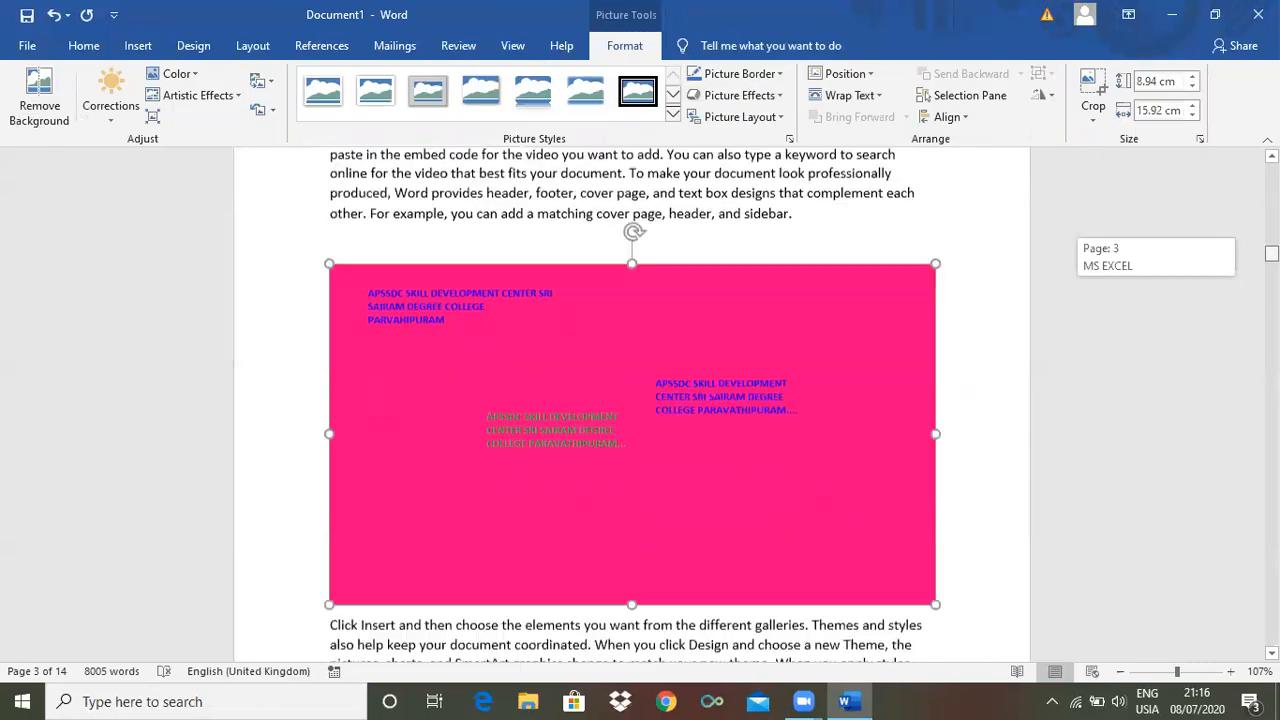
pyautogui.moveTo(638, 562); pyautogui.dragTo(652, 443)
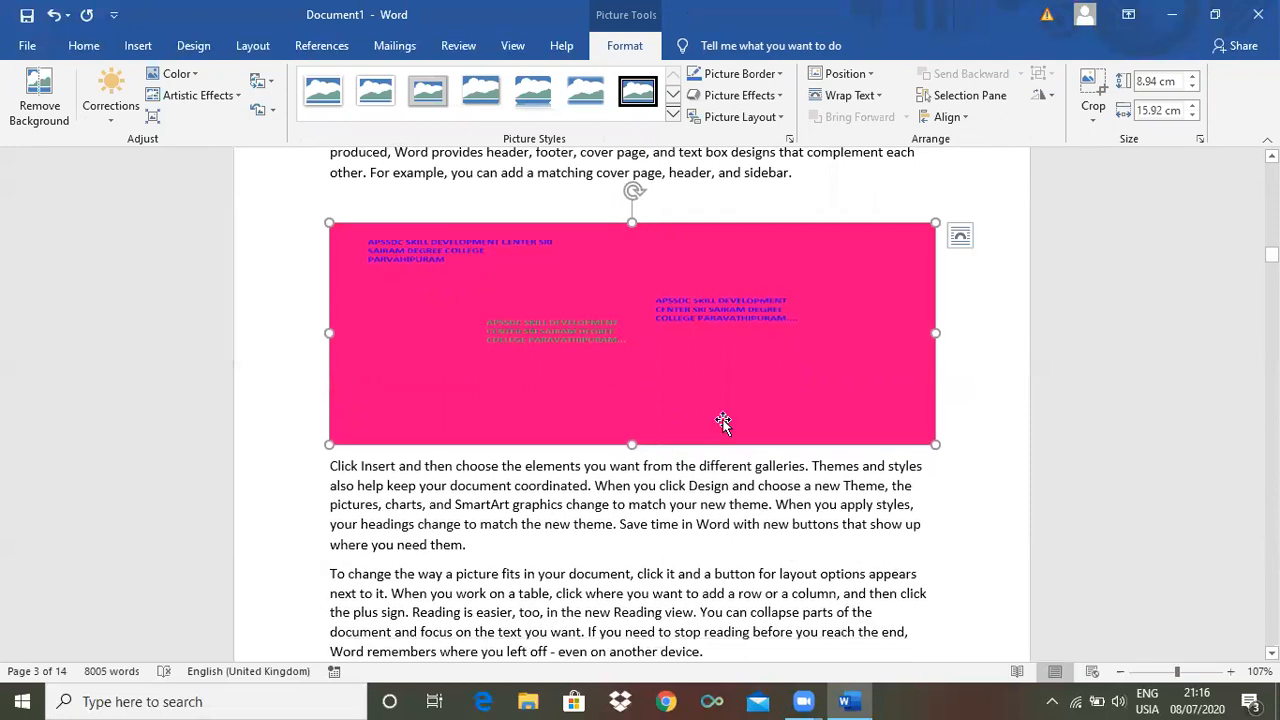
pyautogui.click(941, 334)
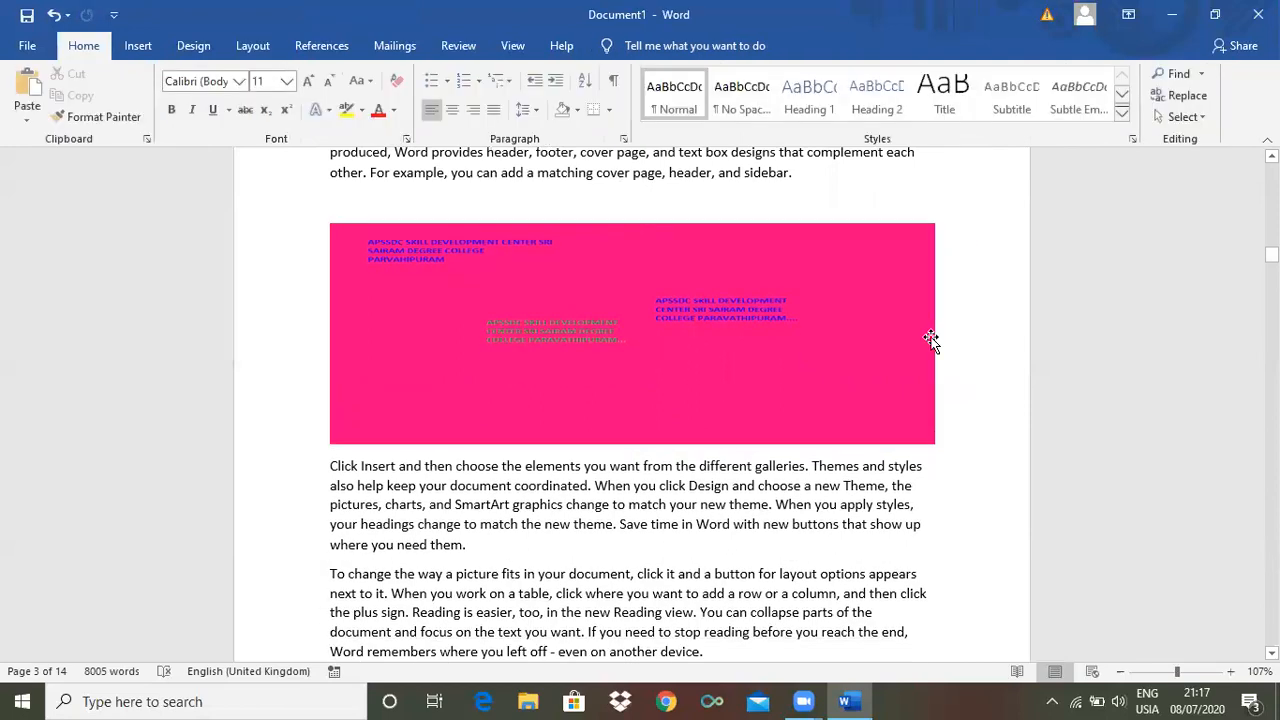
pyautogui.click(930, 340)
pyautogui.moveTo(933, 335); pyautogui.dragTo(863, 338)
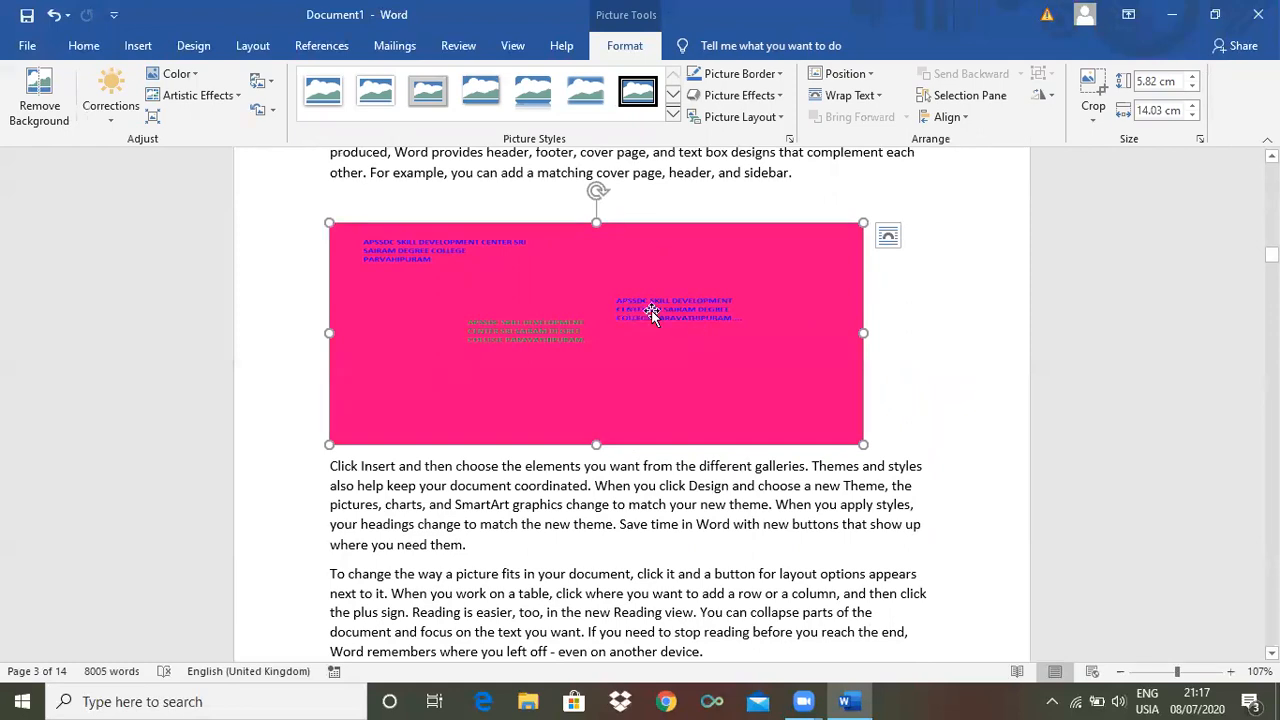
# Apply the Soft Edge Rectangle picture style to the pink picture on page 3.
pyautogui.click(880, 359)
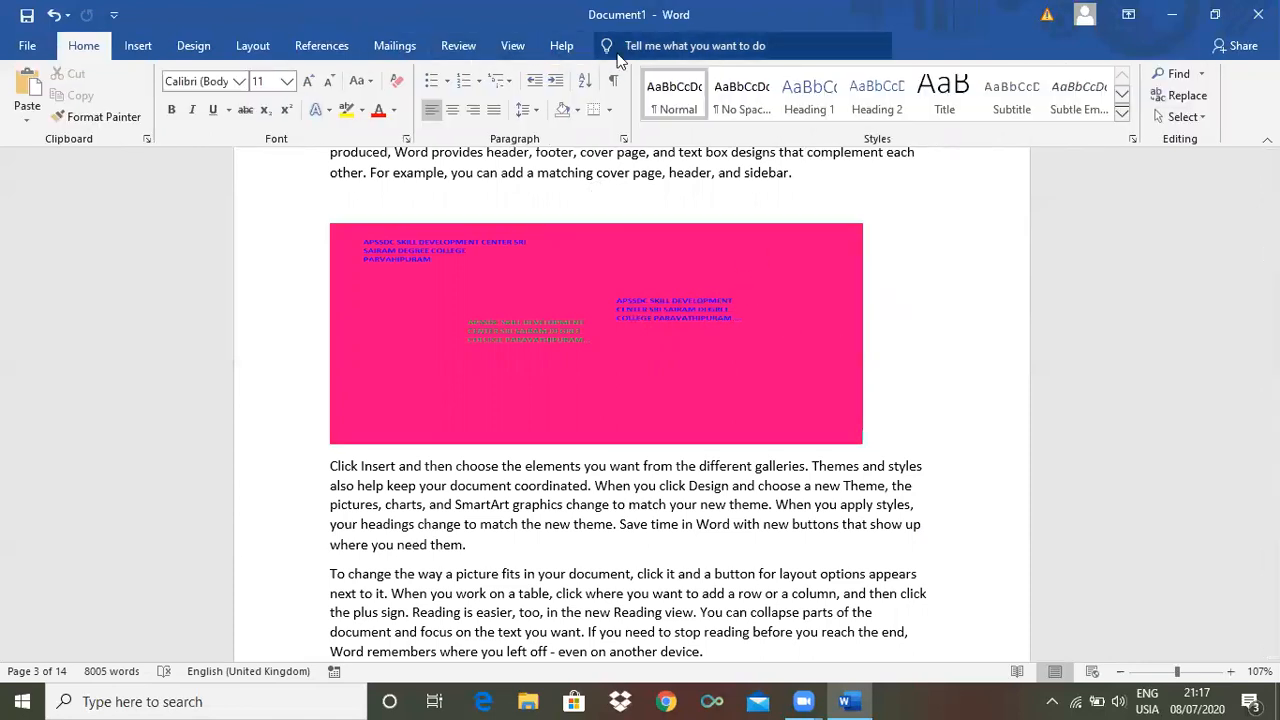
pyautogui.doubleClick(707, 285)
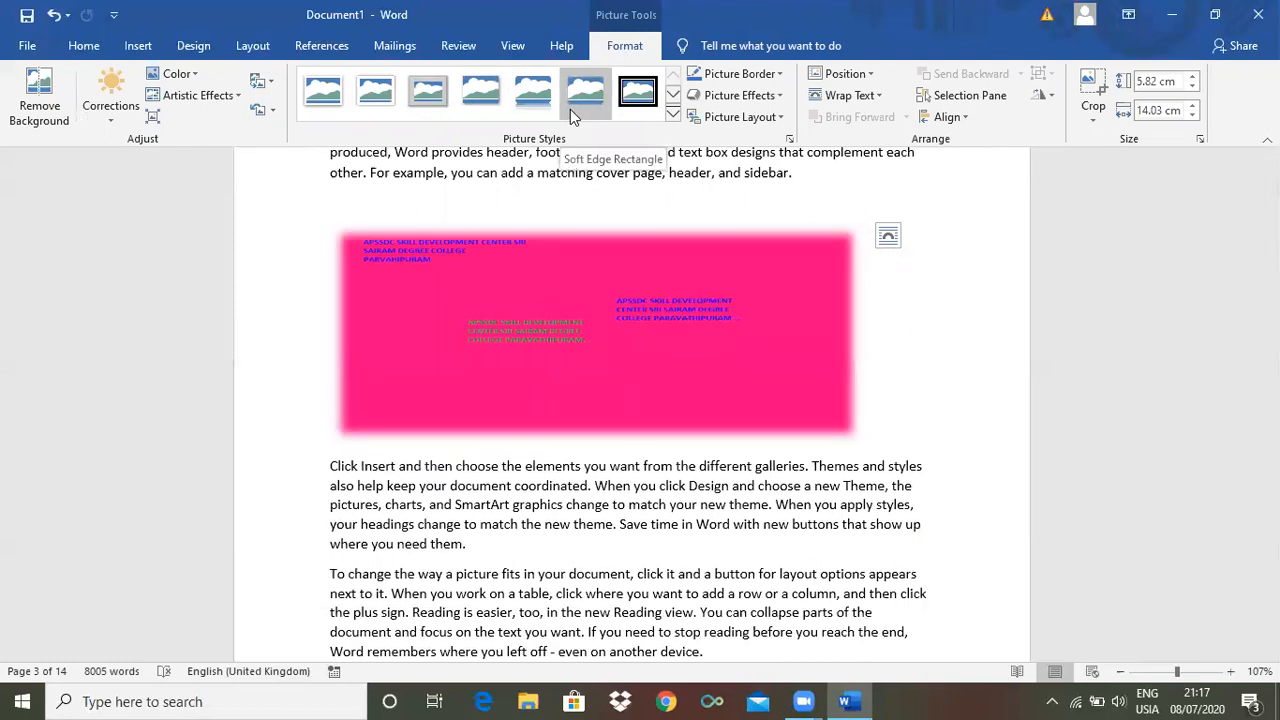
pyautogui.click(572, 113)
pyautogui.click(787, 255)
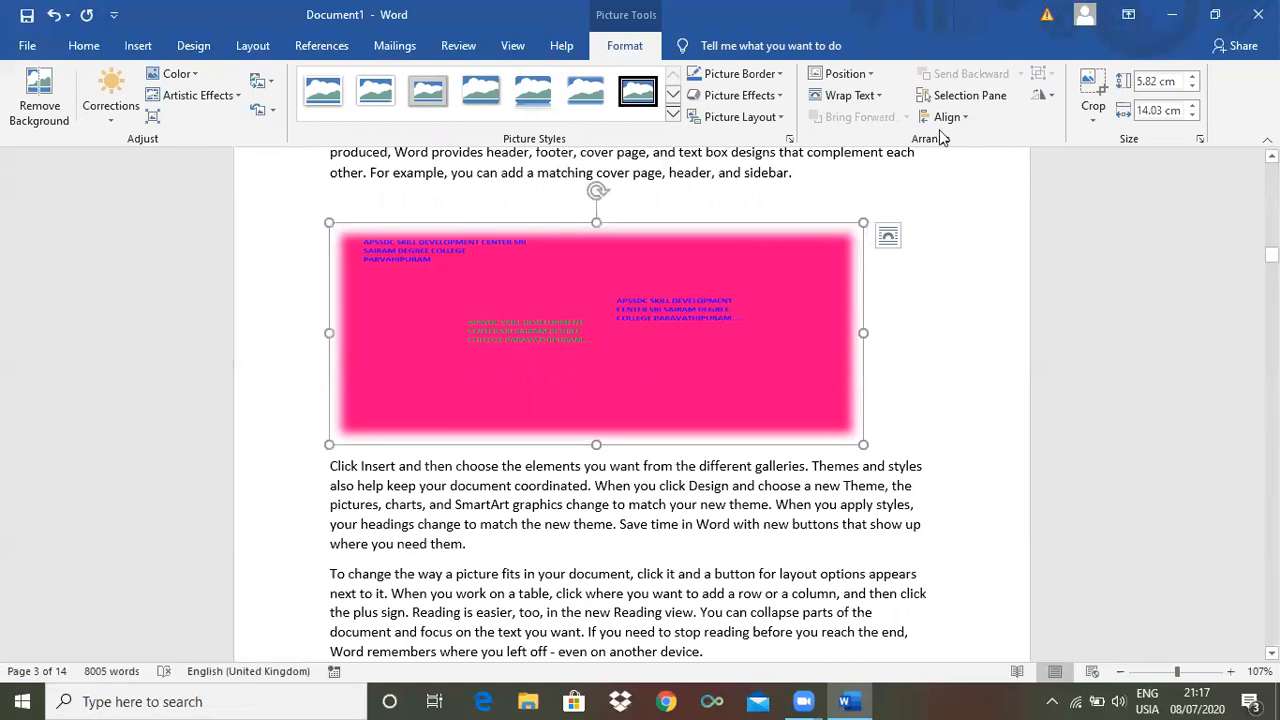
# Set the pink picture's text wrapping to Square and move it slightly up and to the right within the blank space.
pyautogui.click(857, 97)
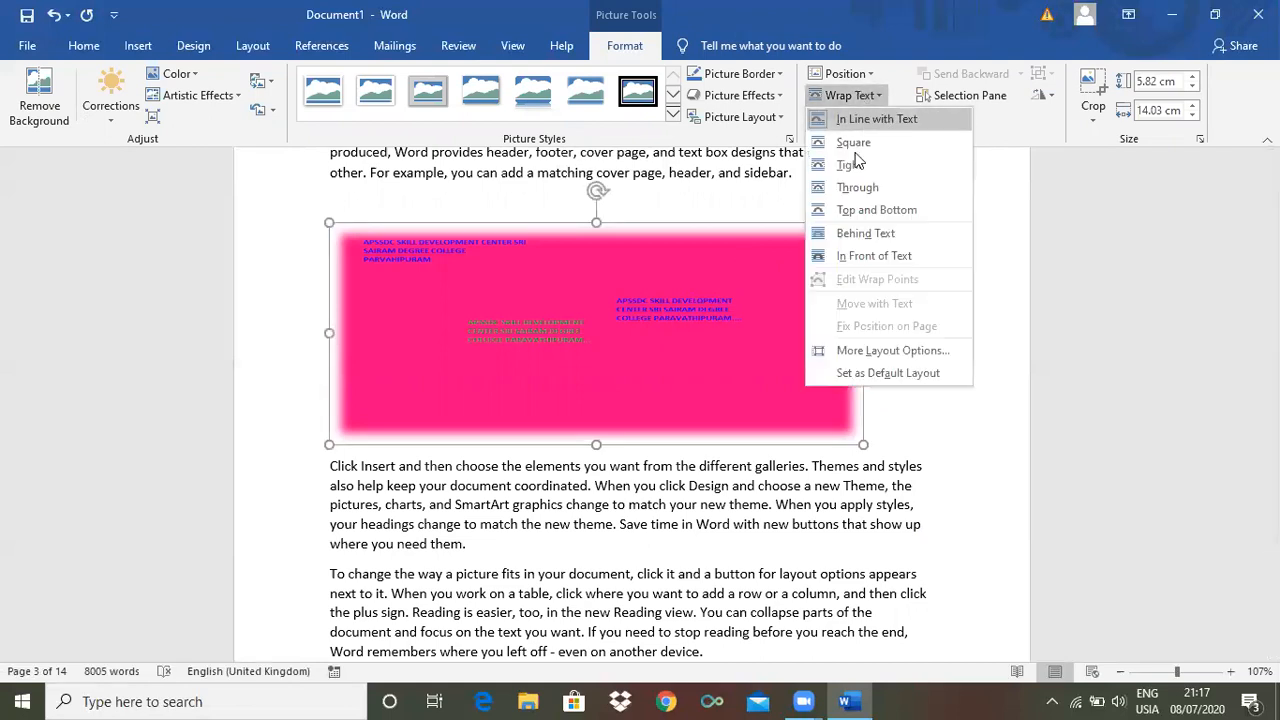
pyautogui.click(857, 144)
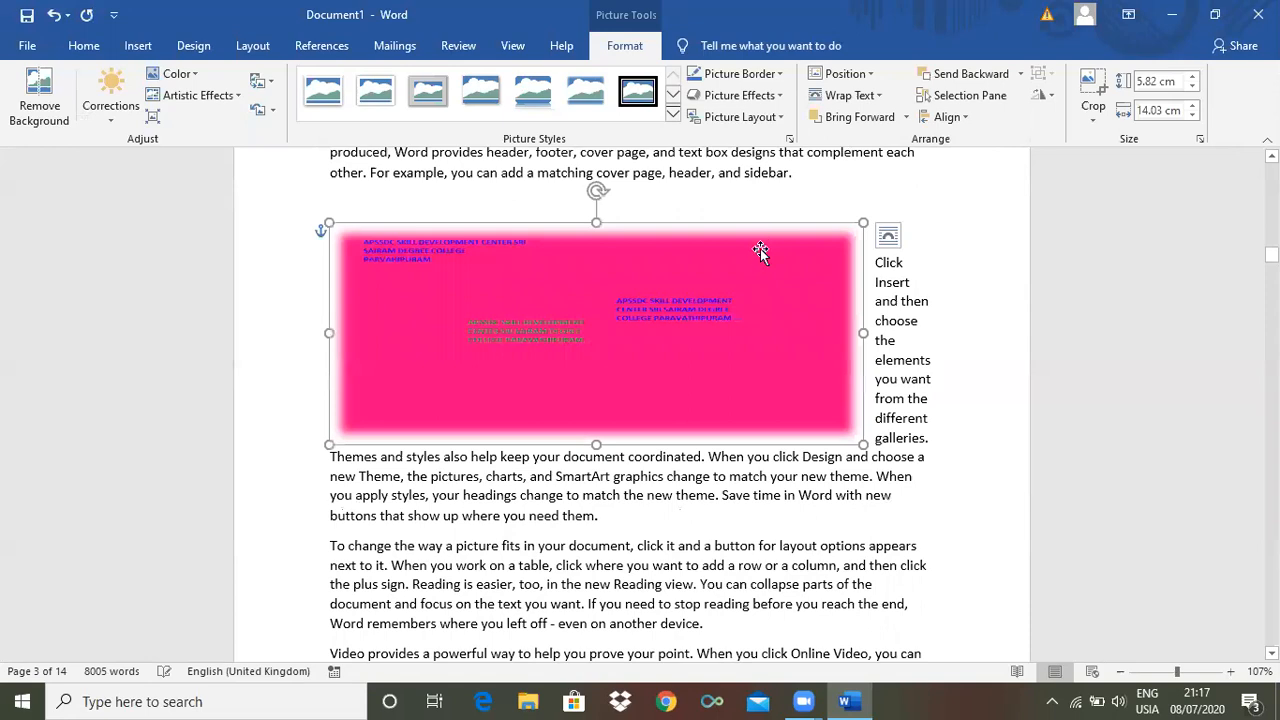
pyautogui.moveTo(757, 252); pyautogui.dragTo(797, 232)
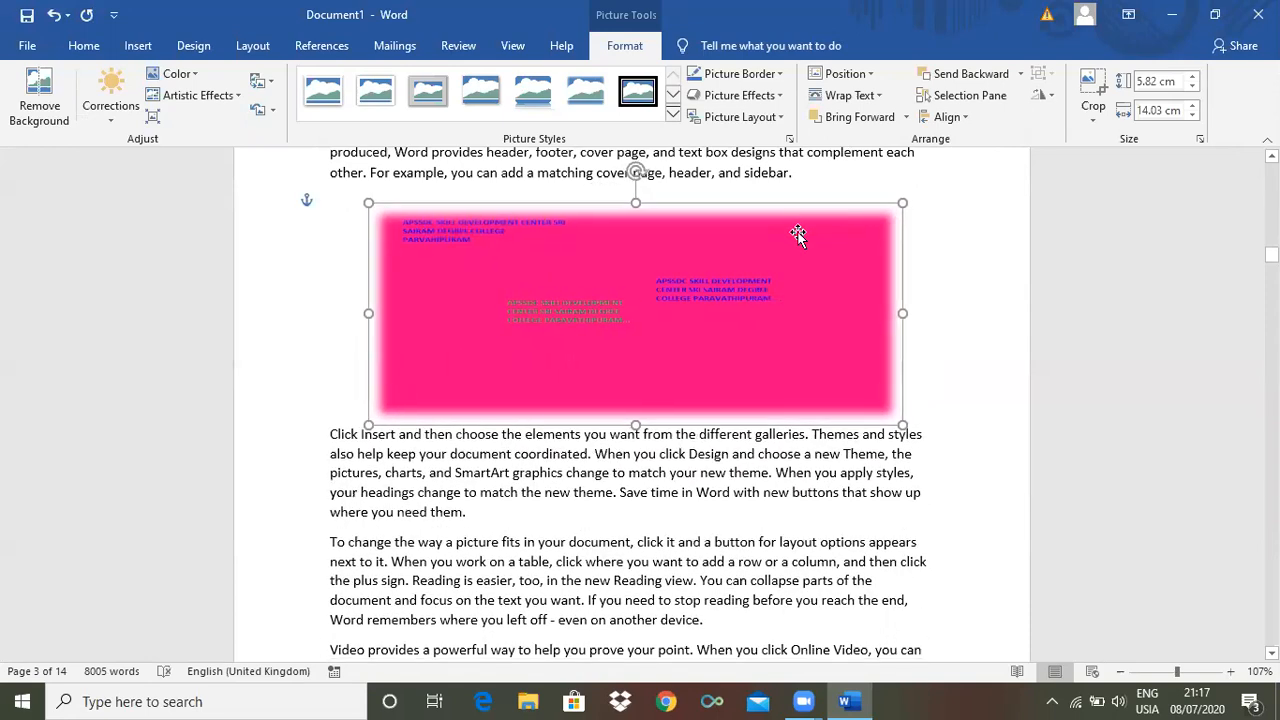
pyautogui.click(952, 264)
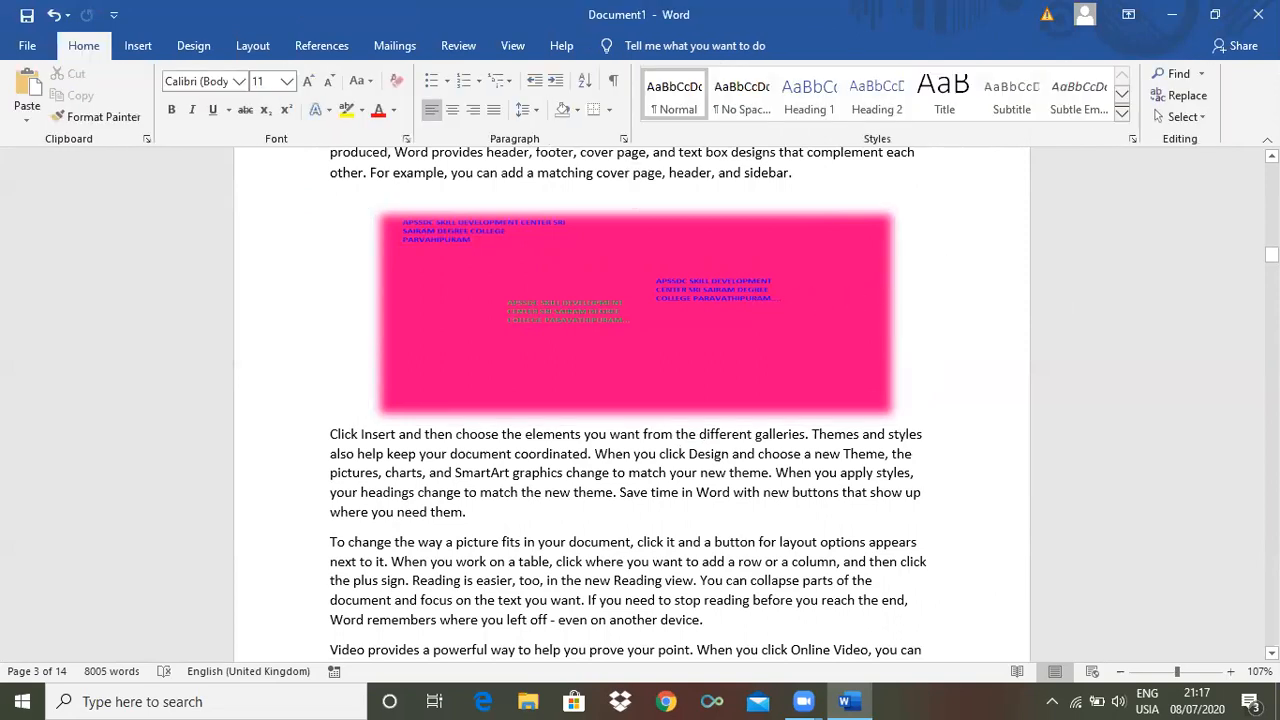
# Add a blank line after the "To change the way" paragraph above MS POWERPOINT on page 4 and insert the Binomial Theorem equation there.
pyautogui.moveTo(1272, 255); pyautogui.dragTo(1272, 280)
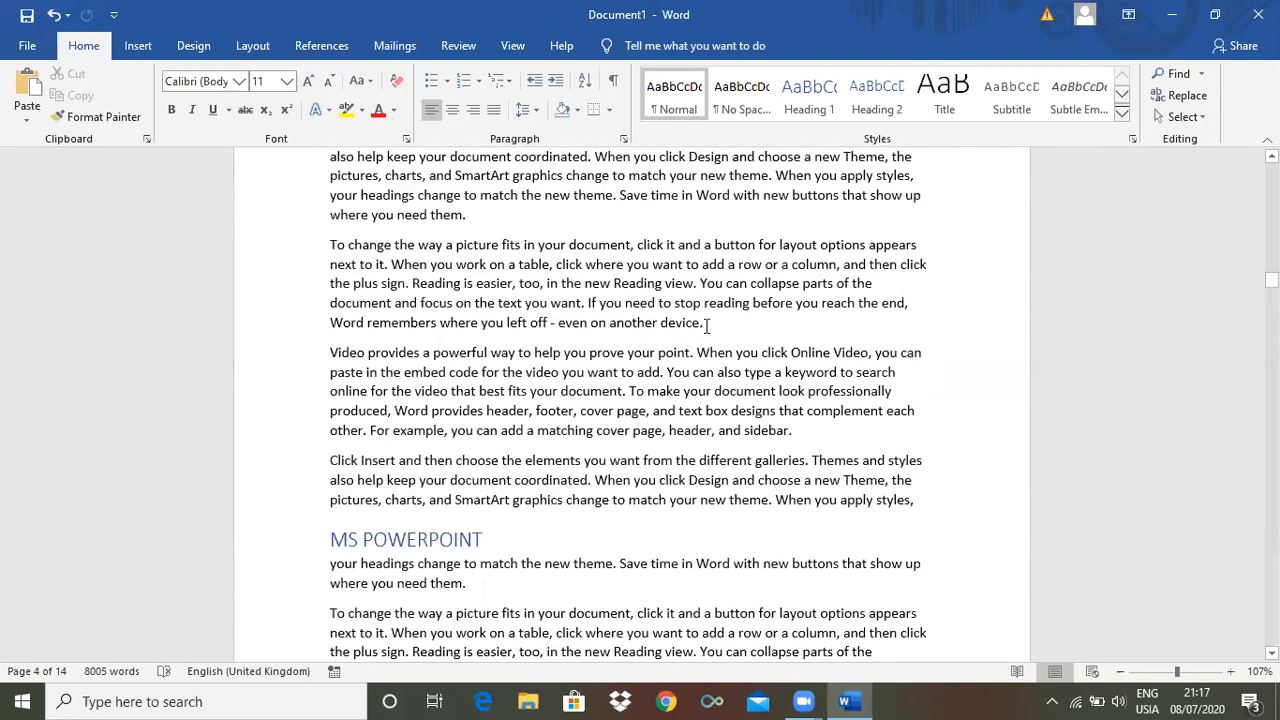
pyautogui.click(706, 324)
pyautogui.press('Return')
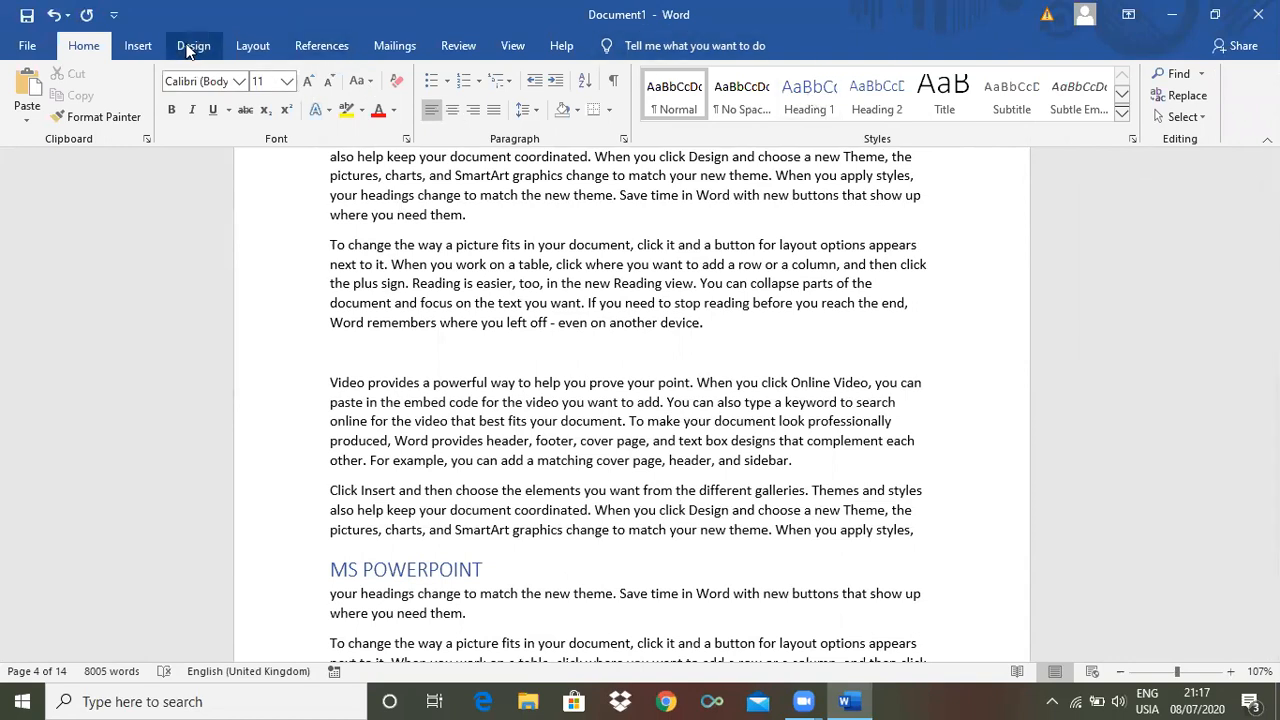
pyautogui.click(141, 50)
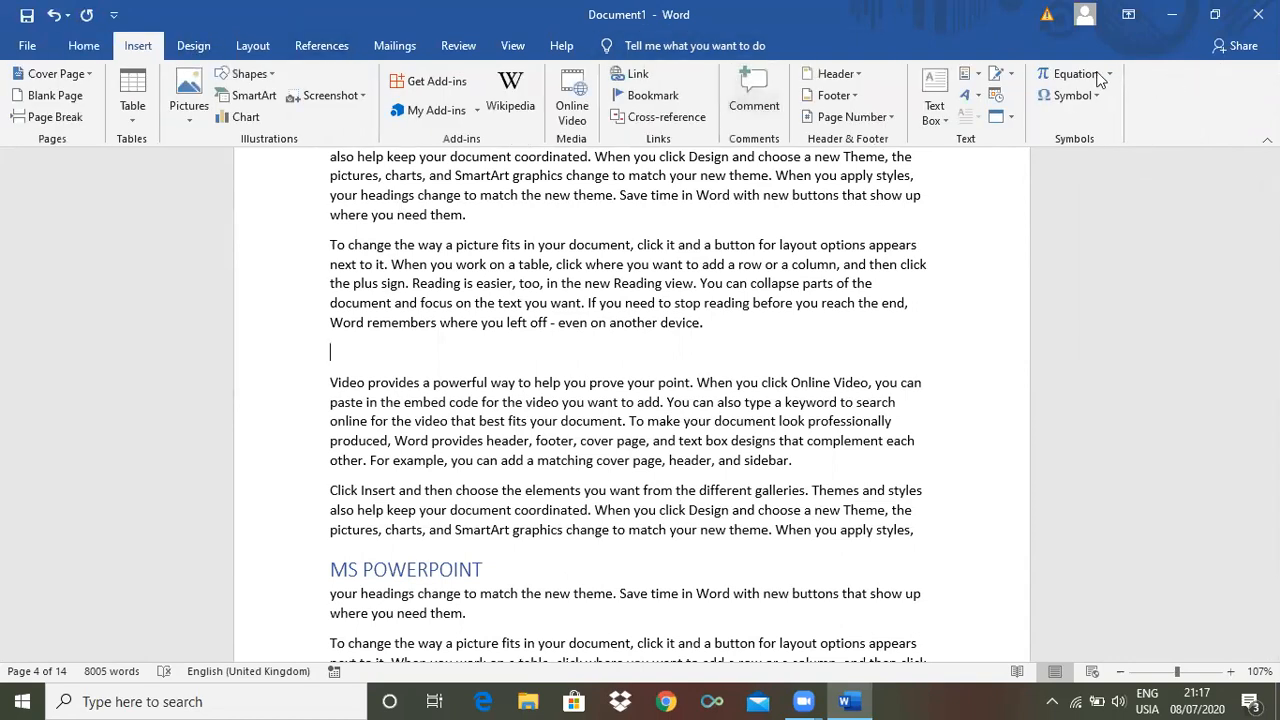
pyautogui.click(1109, 74)
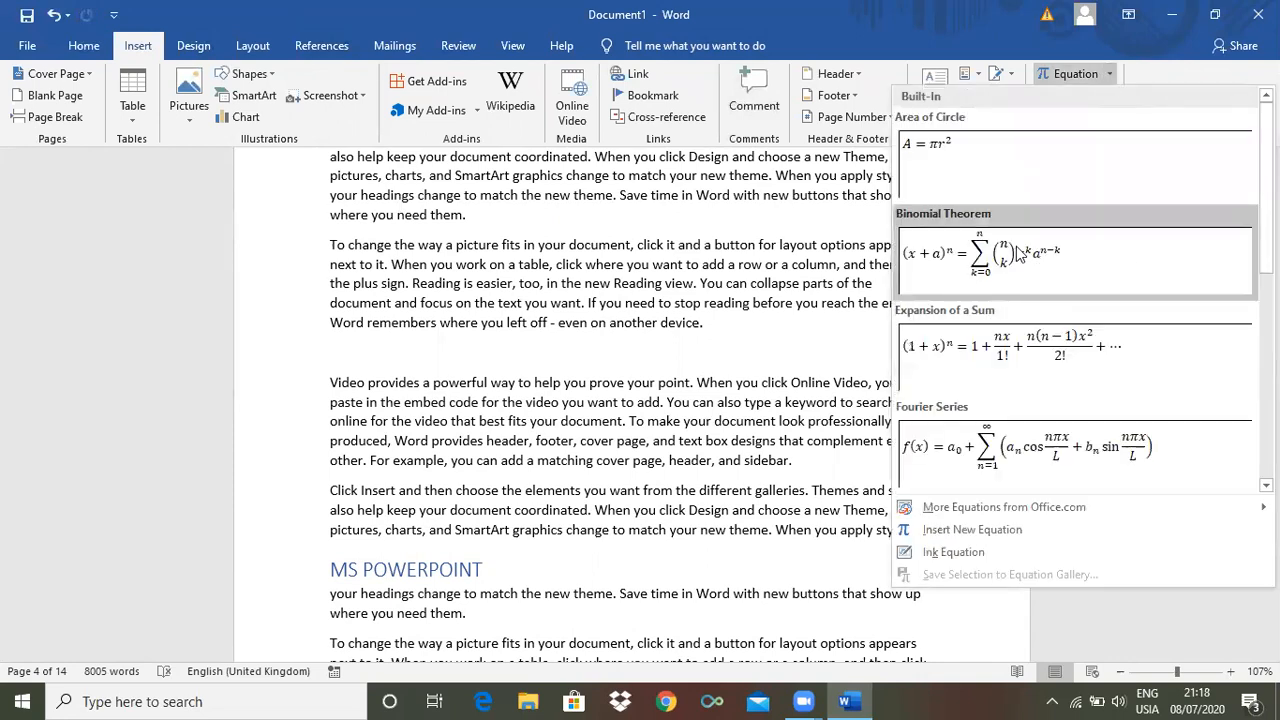
pyautogui.click(1018, 252)
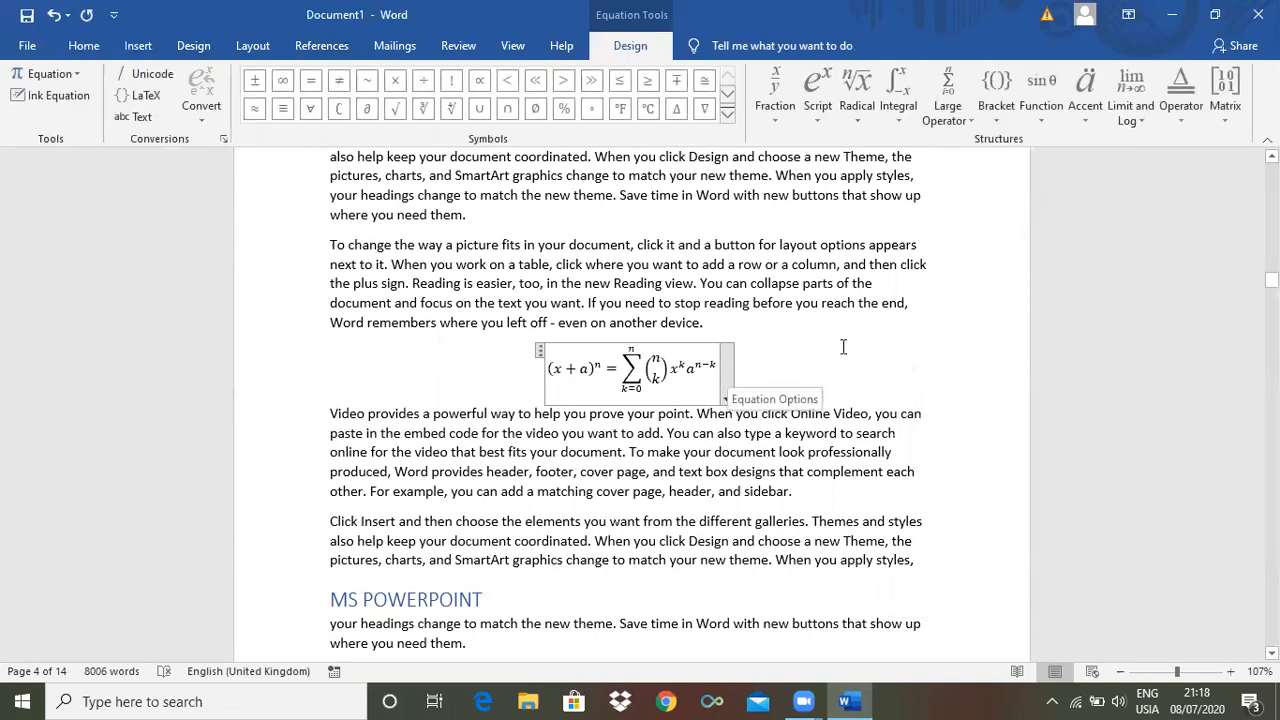
pyautogui.click(939, 361)
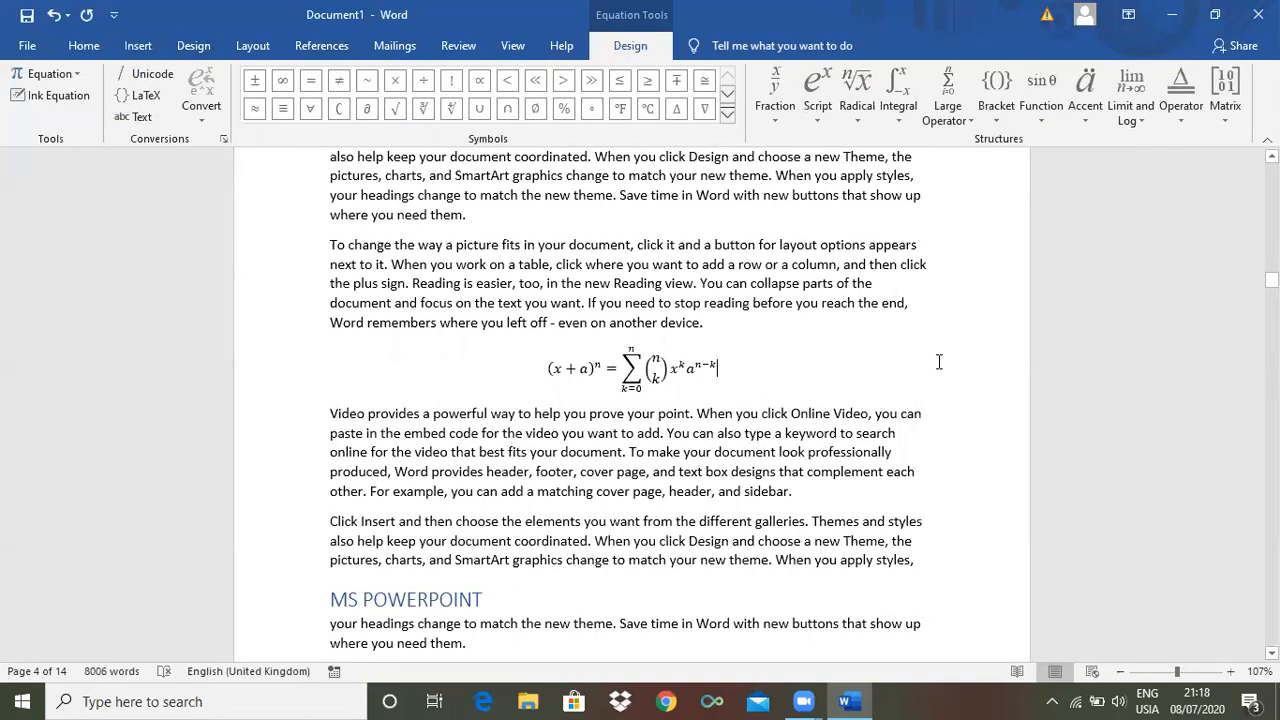
# Insert gold outlined WordArt with placeholder text at a "Video provides" paragraph on page 5, keeping it as a floating frame.
pyautogui.scroll(10, 939, 376)
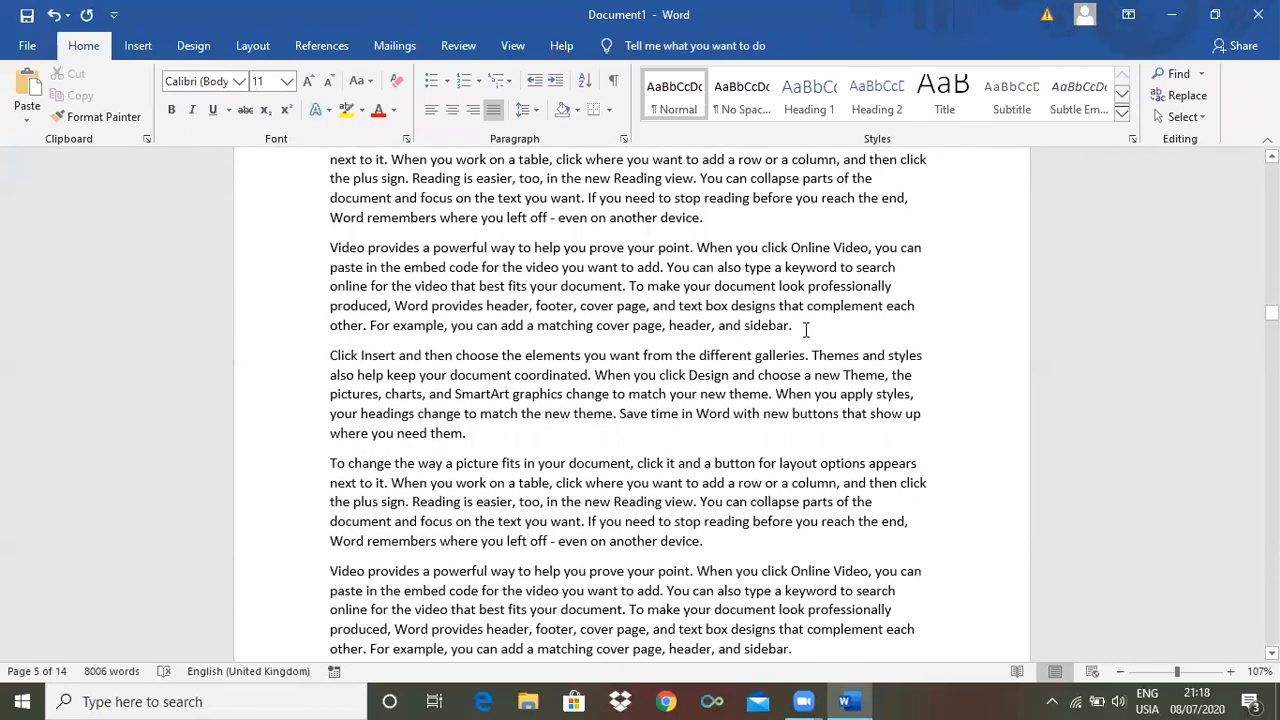
pyautogui.click(806, 330)
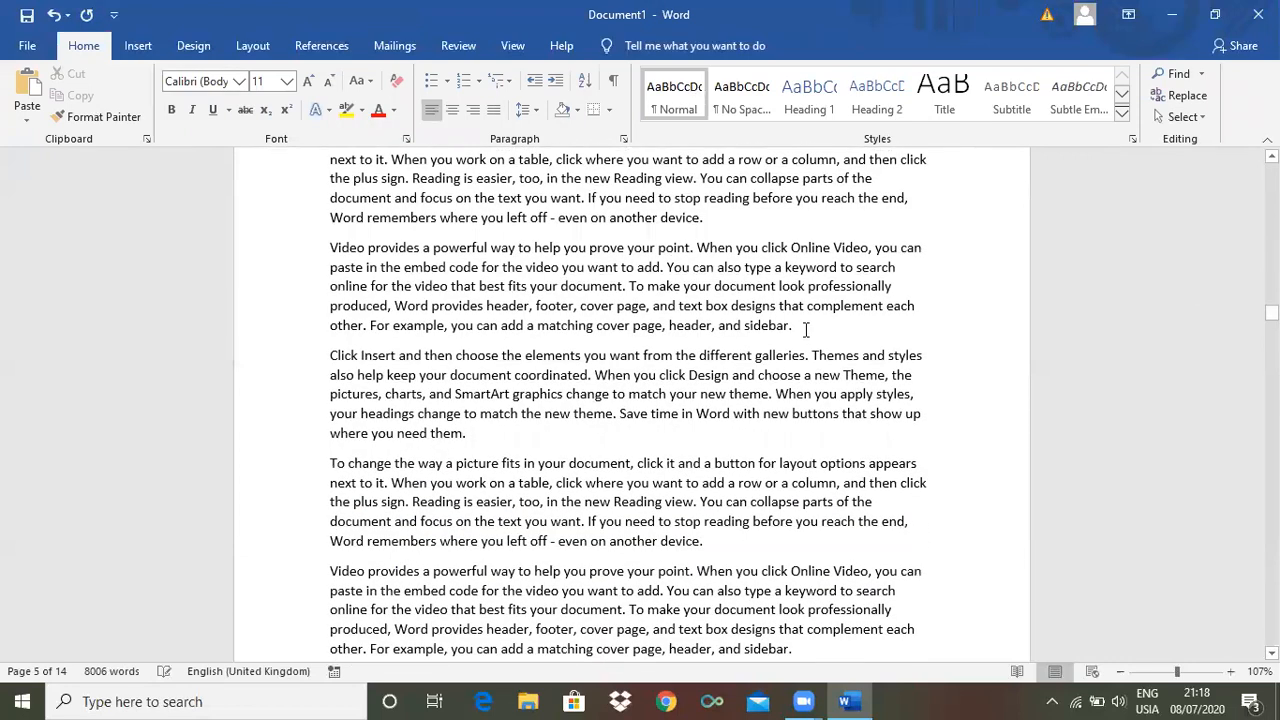
pyautogui.click(139, 47)
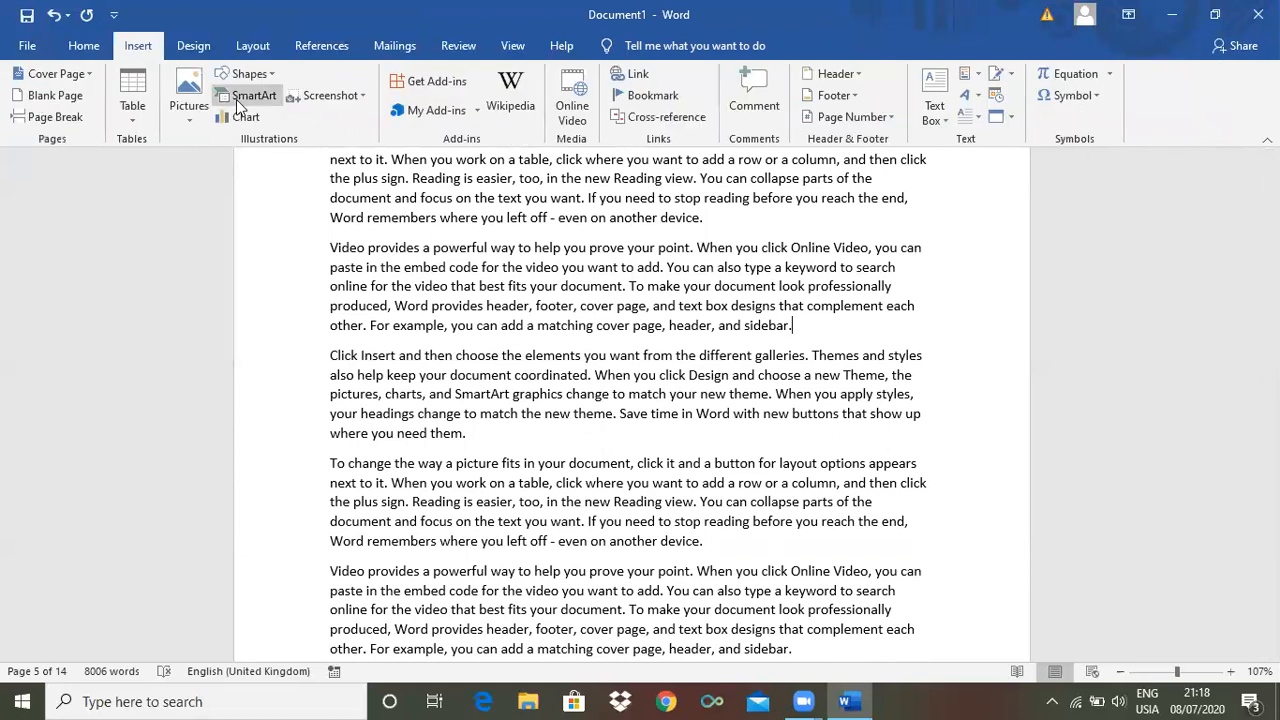
pyautogui.click(974, 97)
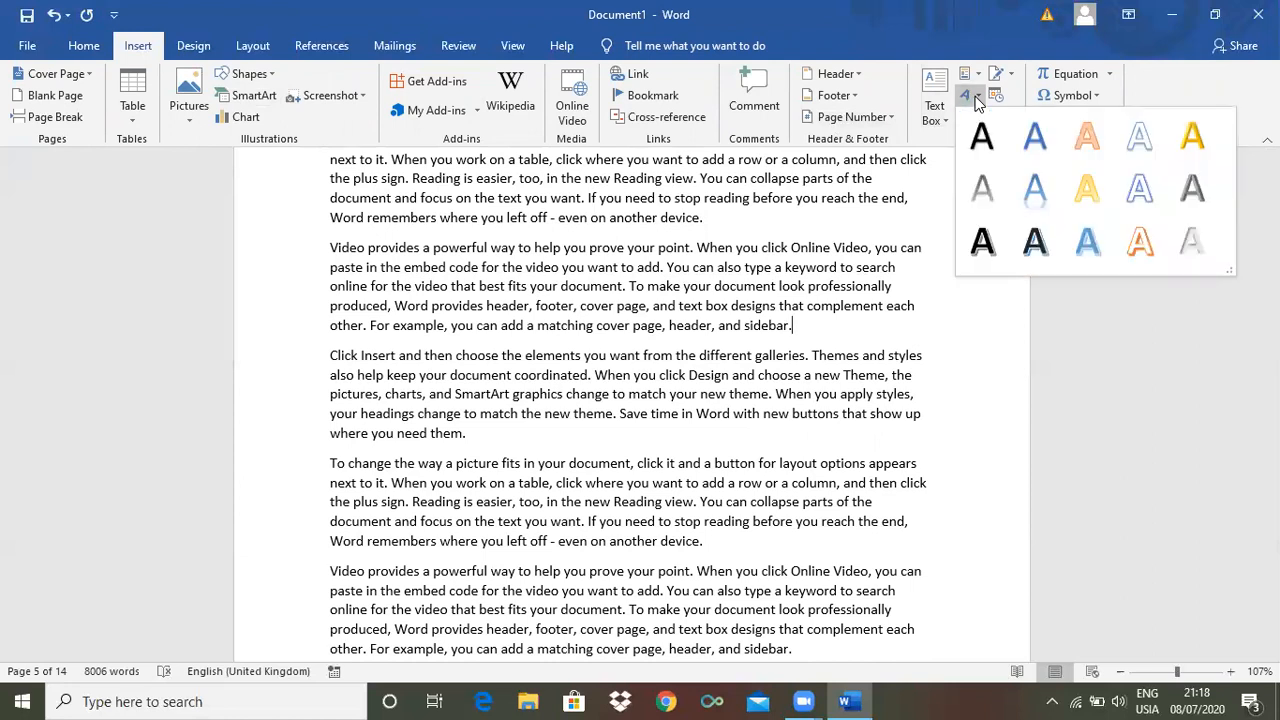
pyautogui.click(1083, 200)
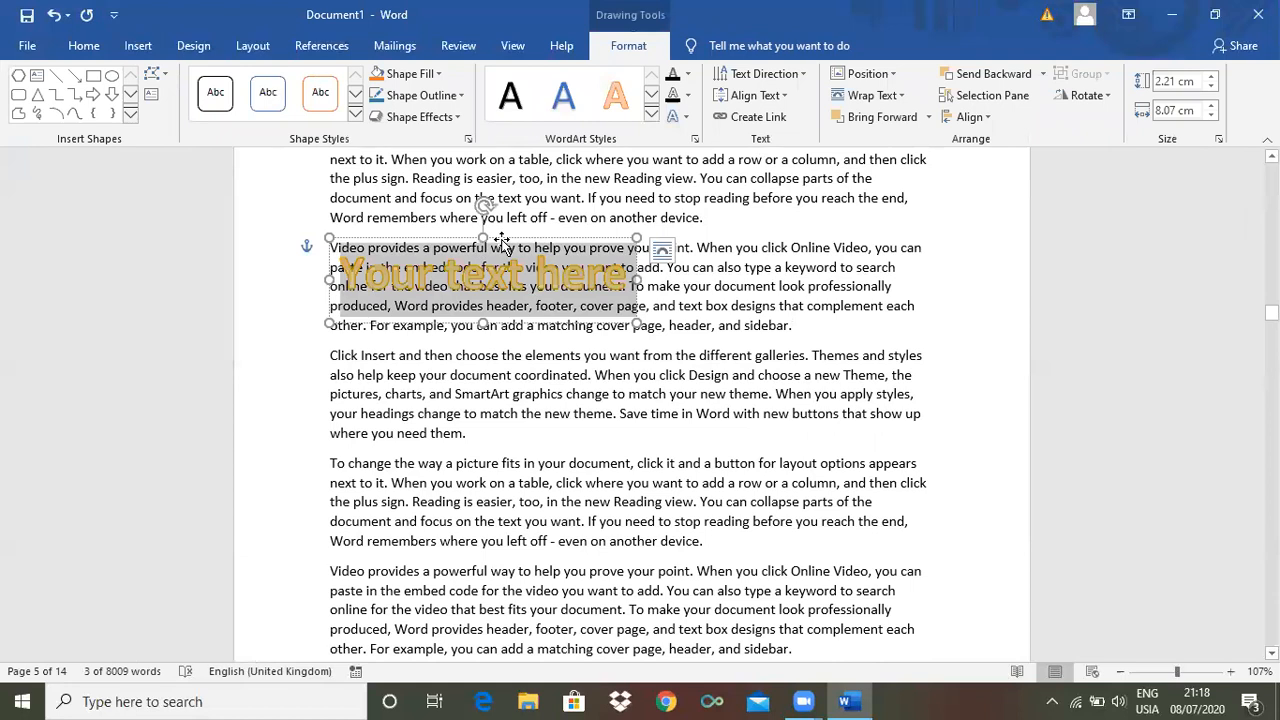
pyautogui.moveTo(583, 233); pyautogui.dragTo(588, 235)
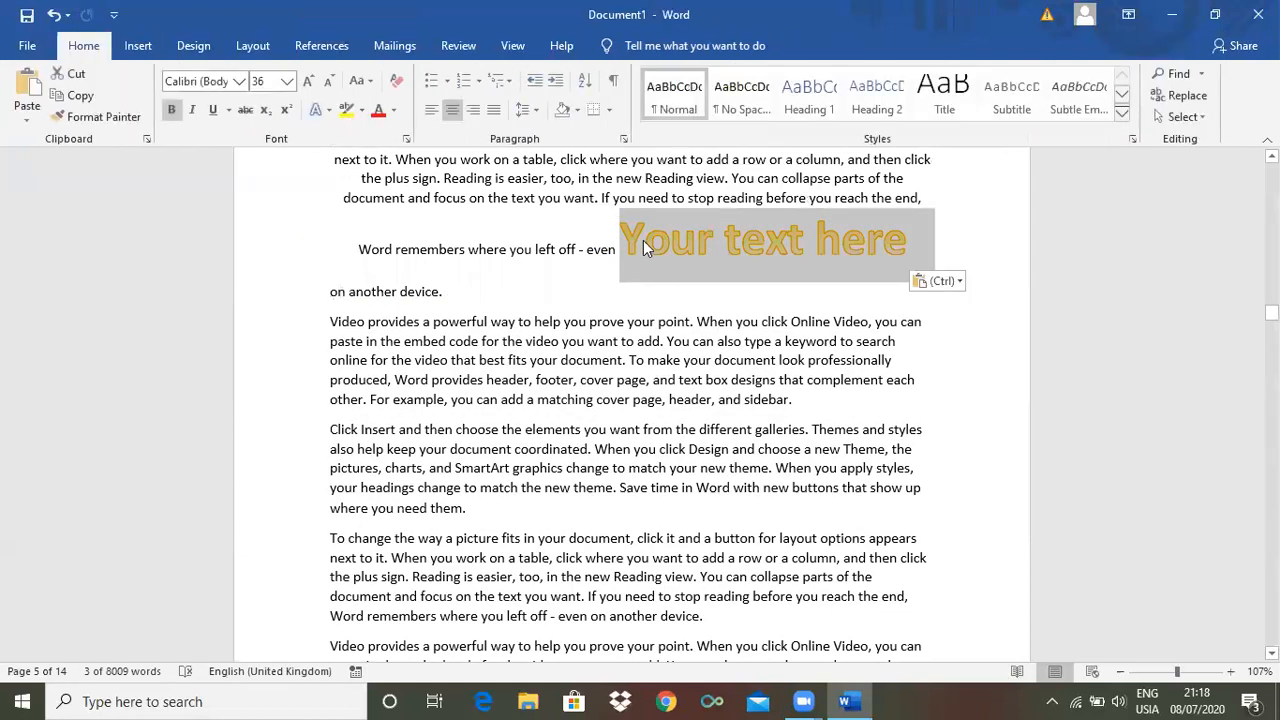
pyautogui.hotkey('ctrl', 'z')
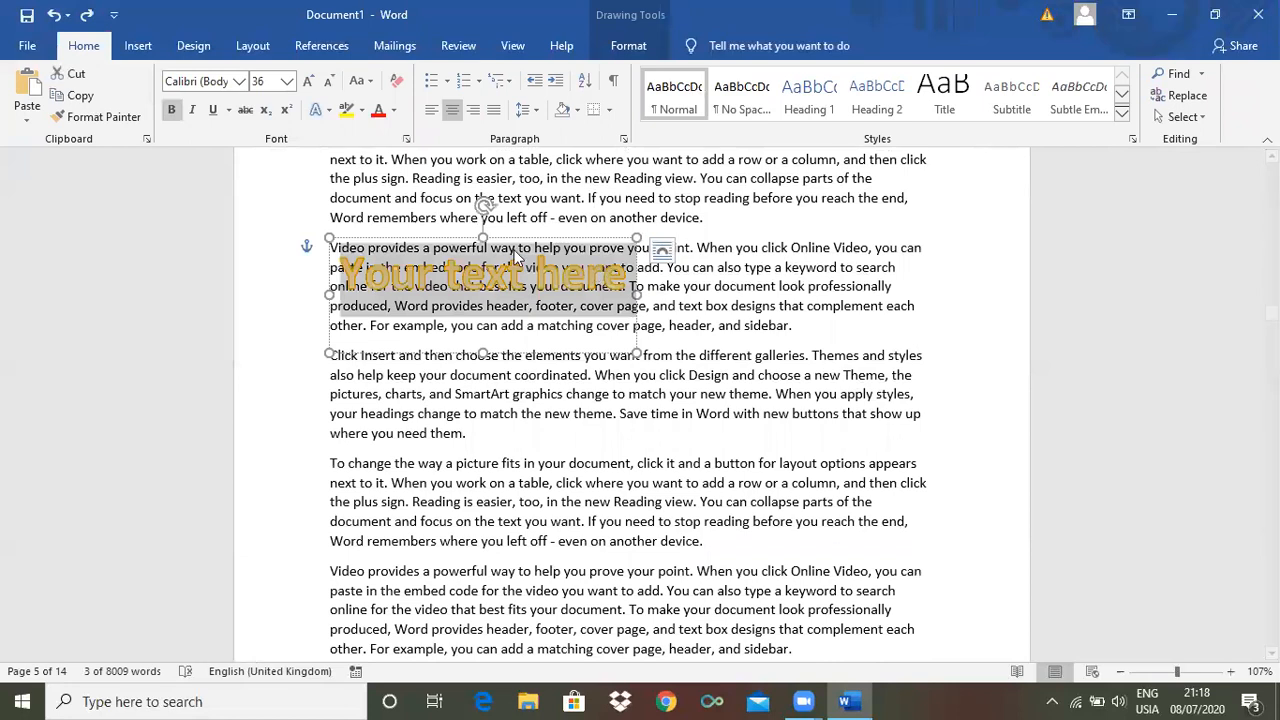
# Shrink the WordArt frame from its upper-left corner to a little over half its width.
pyautogui.click(326, 246)
pyautogui.moveTo(326, 246); pyautogui.dragTo(462, 261)
pyautogui.moveTo(560, 294); pyautogui.dragTo(629, 257)
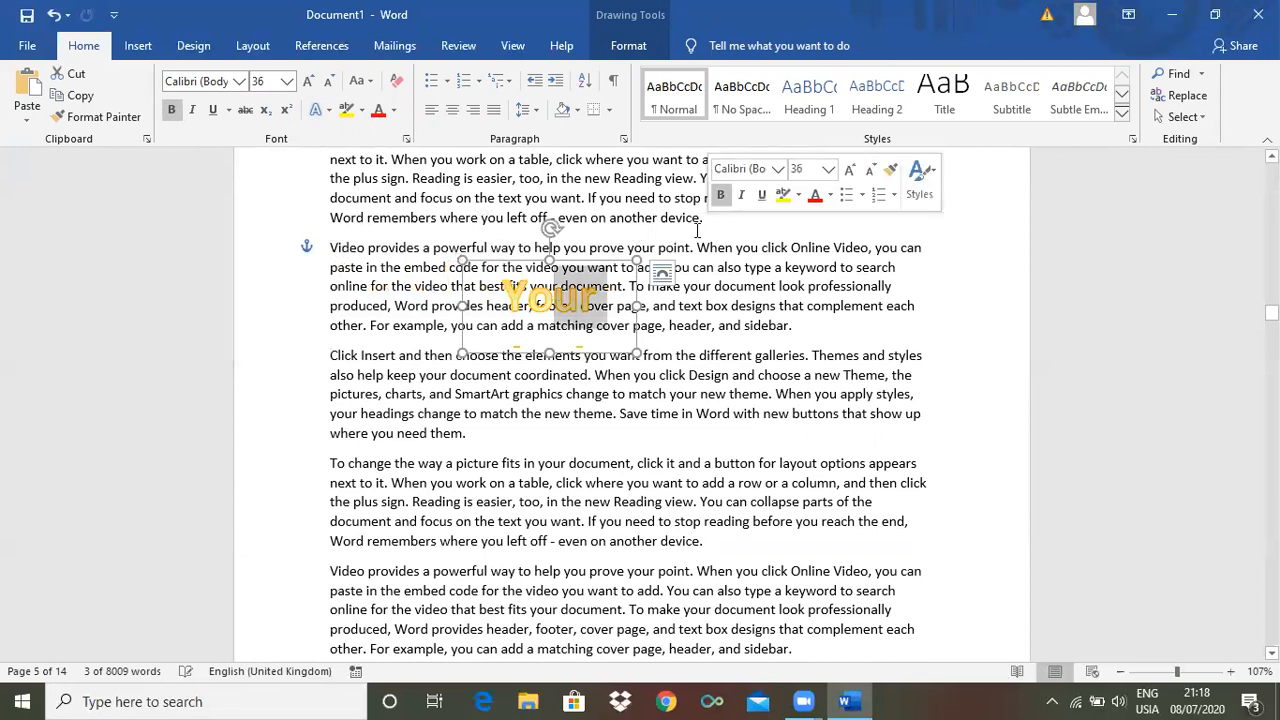
# Add two blank lines above the "Video provides" paragraph on page 5 and move the WordArt up into that space.
pyautogui.click(331, 247)
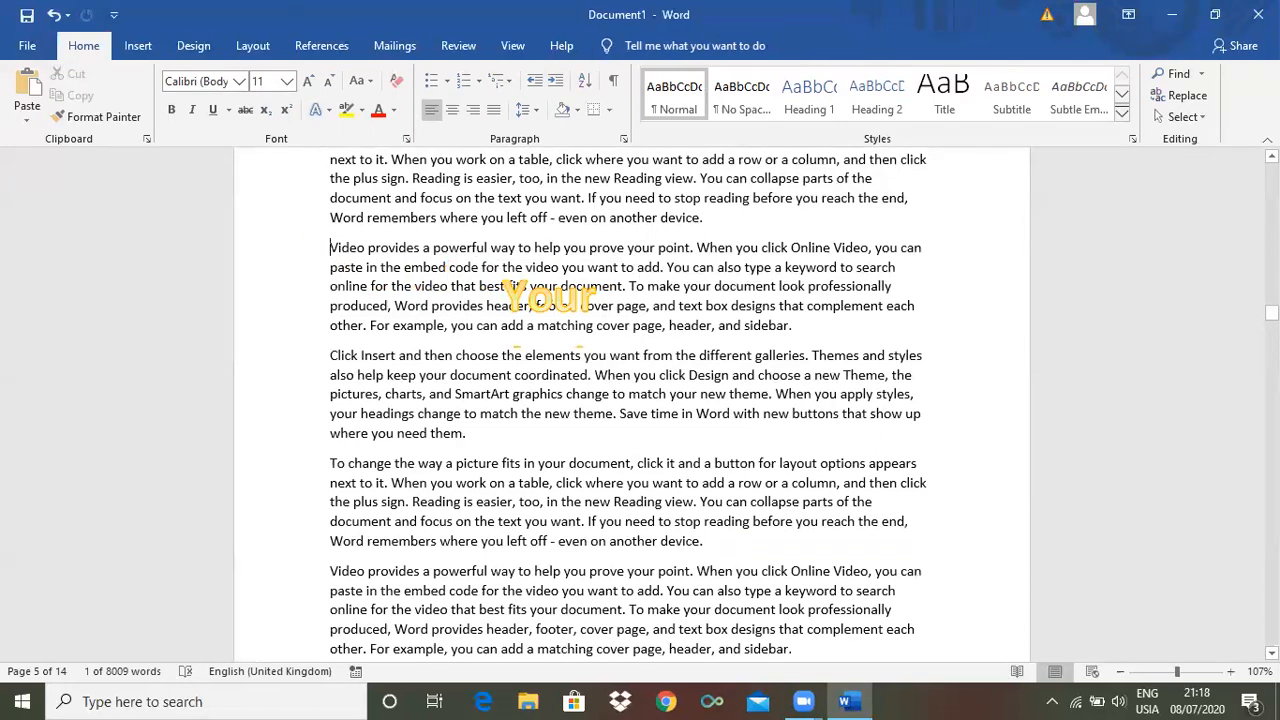
pyautogui.press('Return')
pyautogui.press('Return')
pyautogui.moveTo(549, 358); pyautogui.dragTo(538, 335)
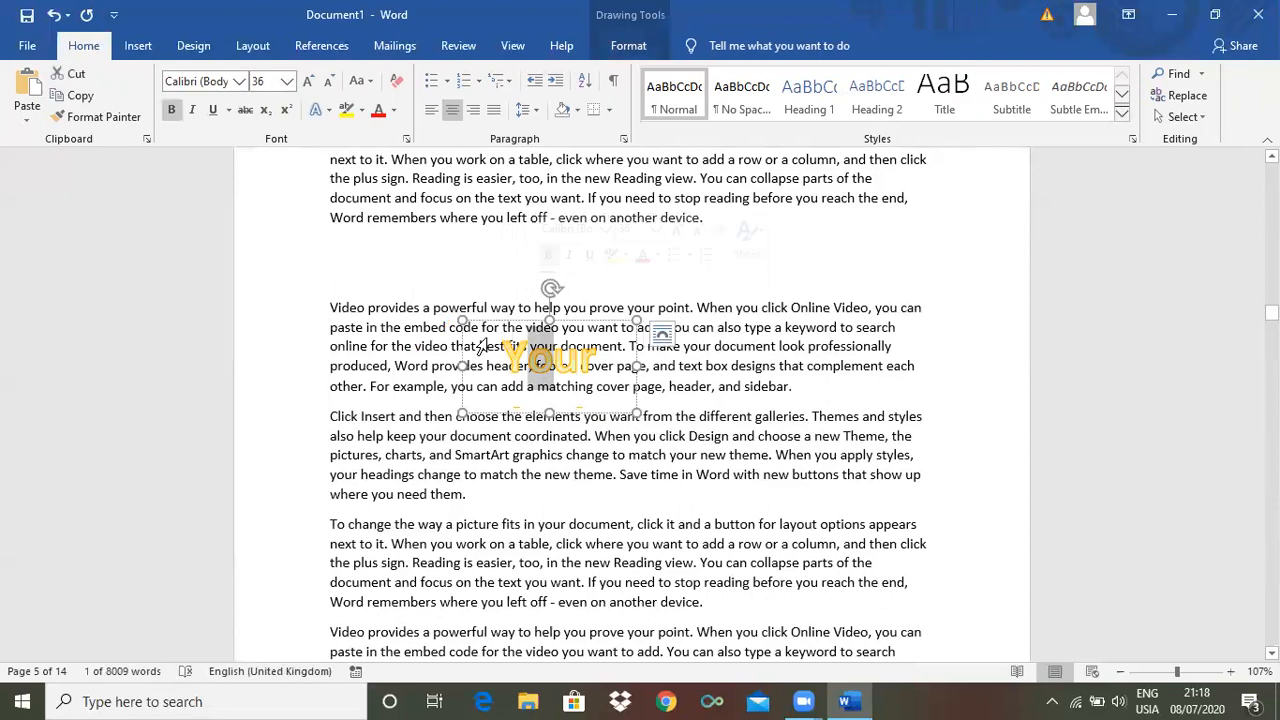
pyautogui.moveTo(542, 418); pyautogui.dragTo(563, 318)
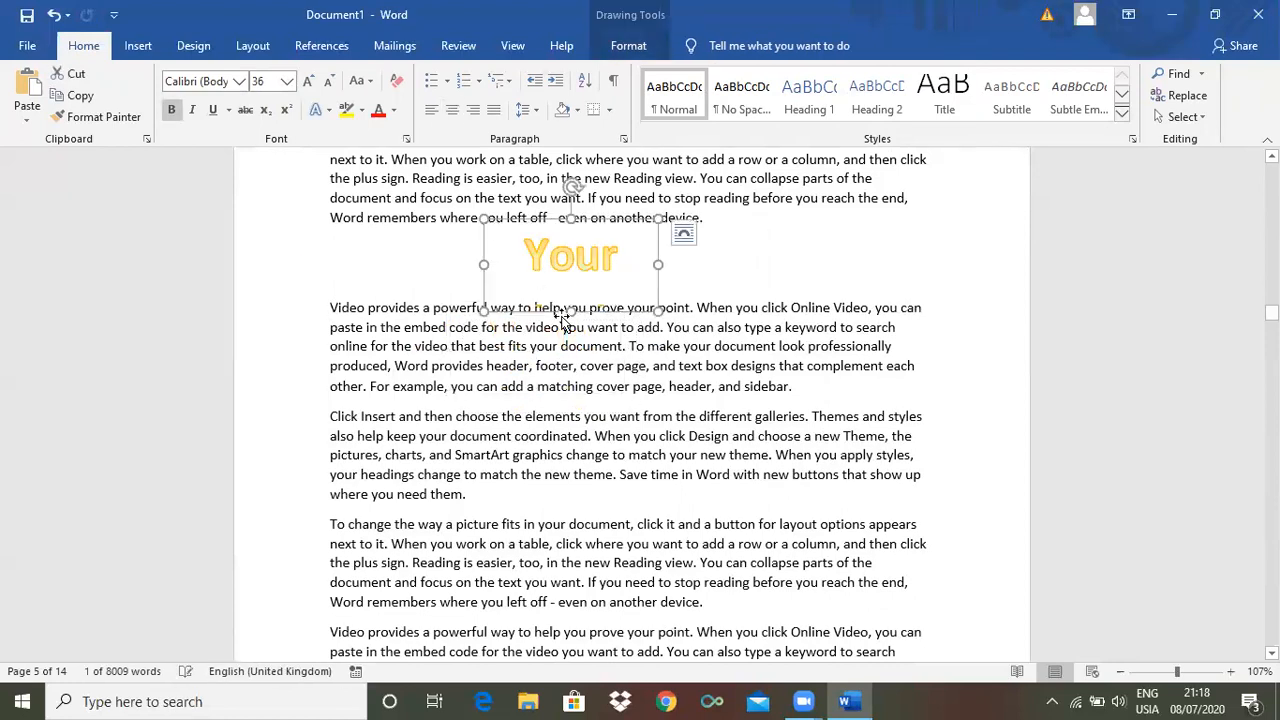
# Add two more blank lines before the "Video provides" paragraph so the text clears the WordArt frame.
pyautogui.click(330, 307)
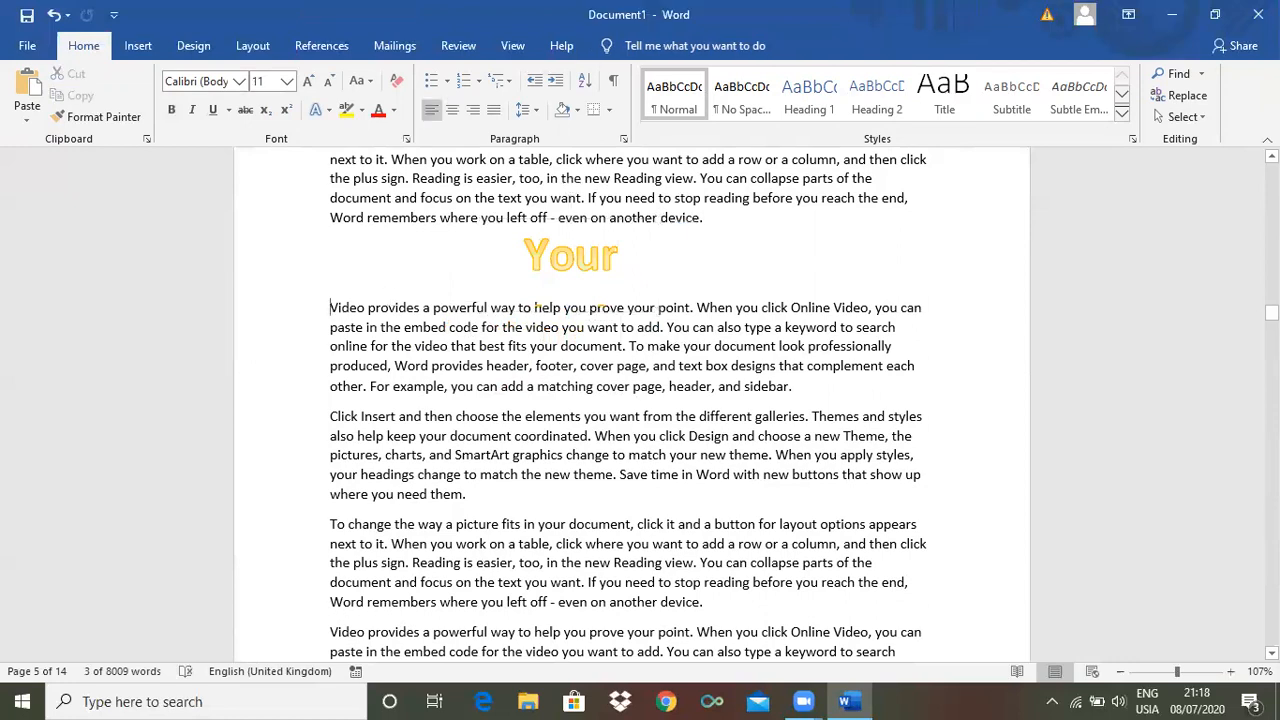
pyautogui.press('Return')
pyautogui.press('Return')
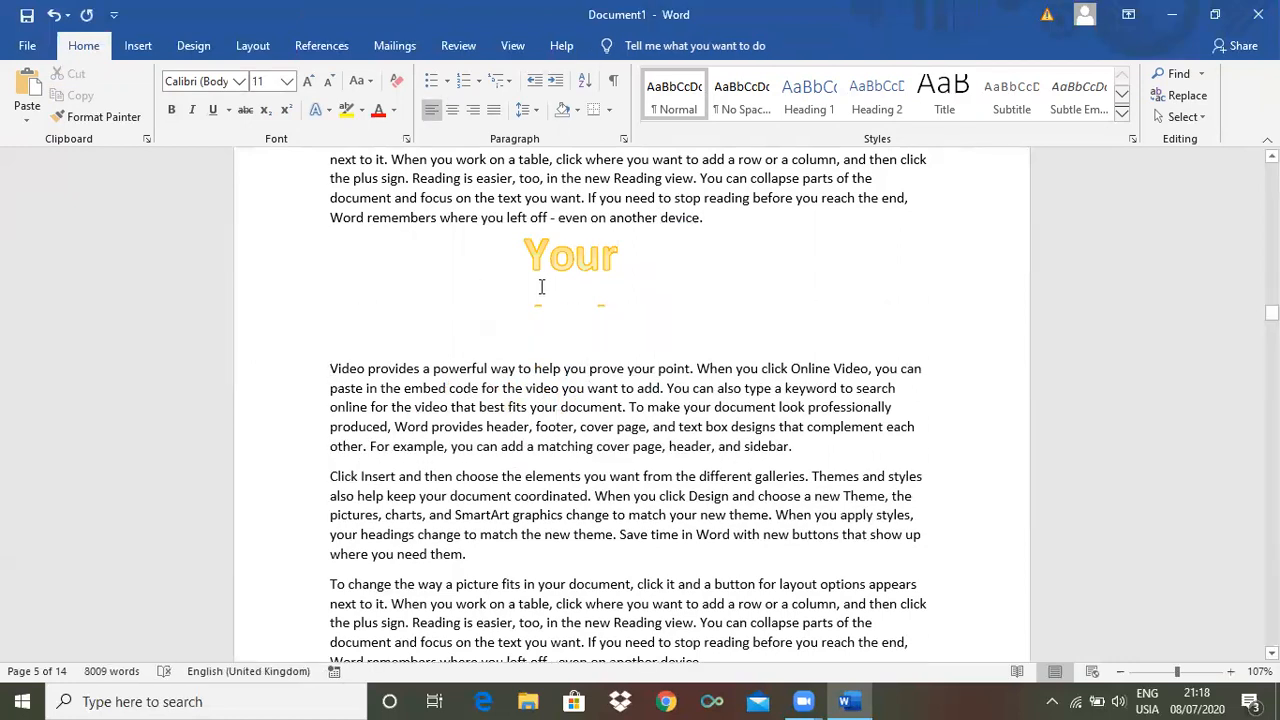
# Delete all the placeholder text inside the WordArt frame.
pyautogui.click(541, 287)
pyautogui.press('BackSpace')
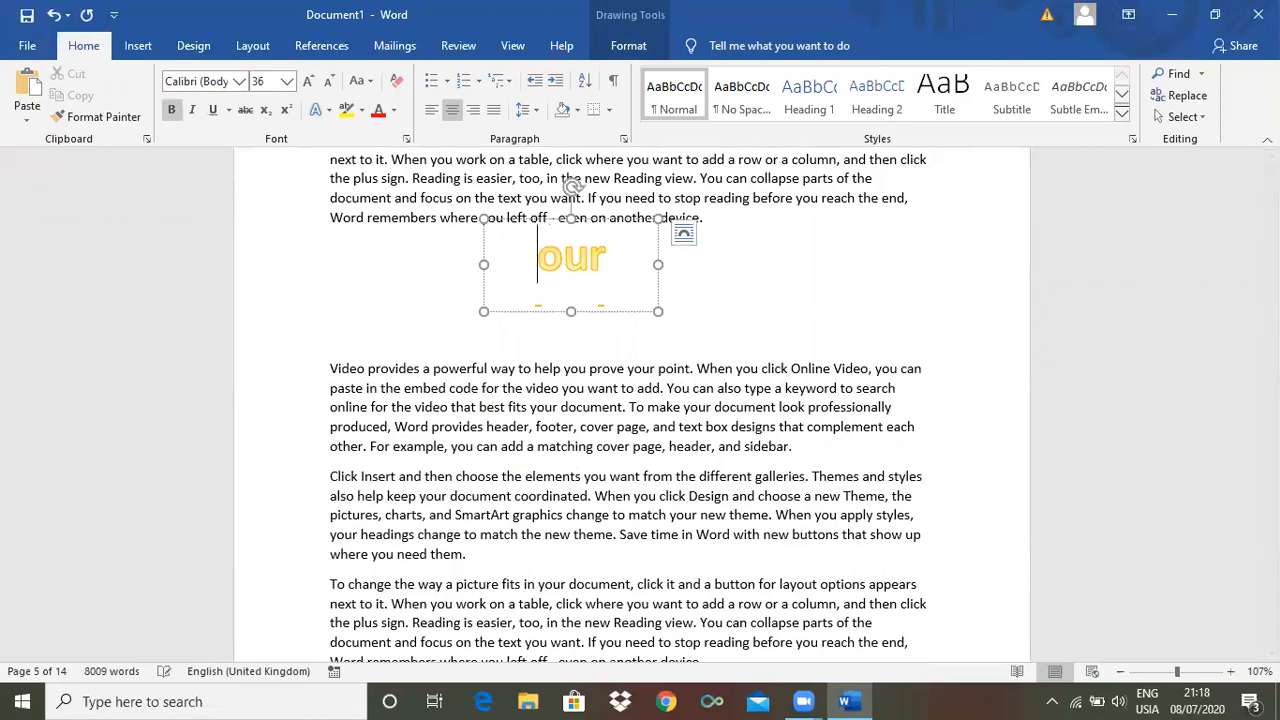
pyautogui.moveTo(578, 278); pyautogui.dragTo(621, 300)
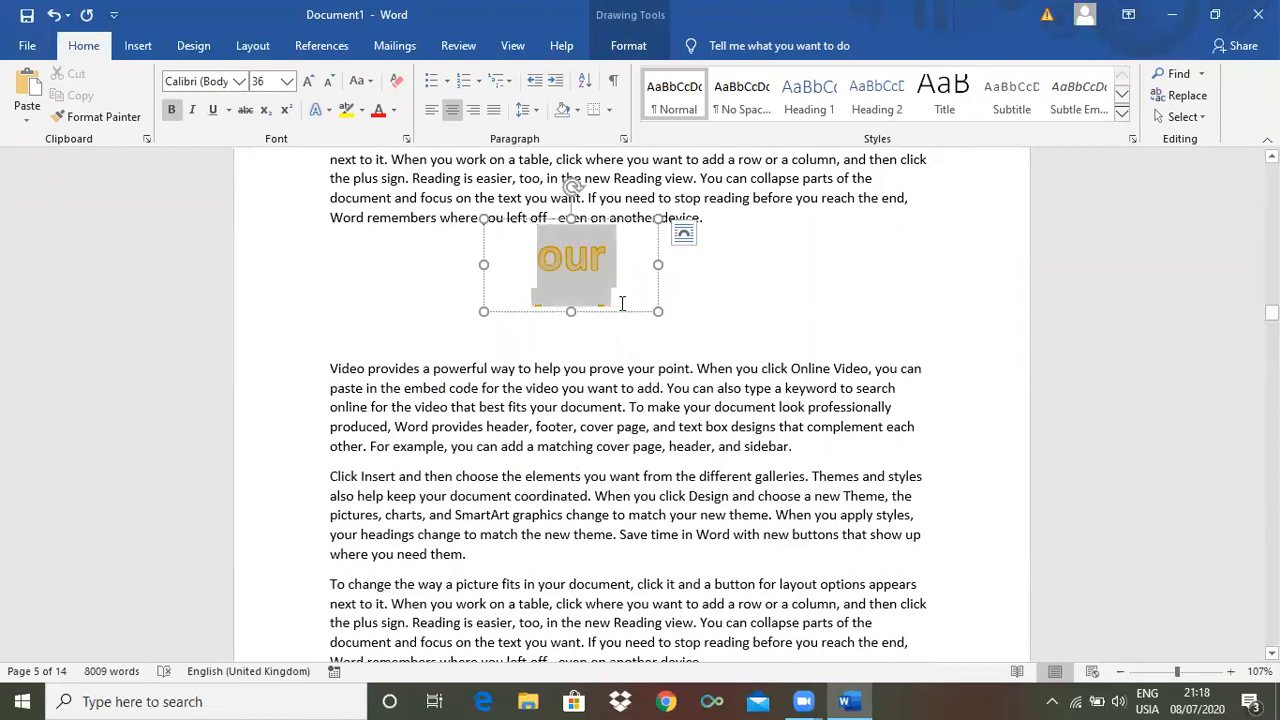
pyautogui.write('here')
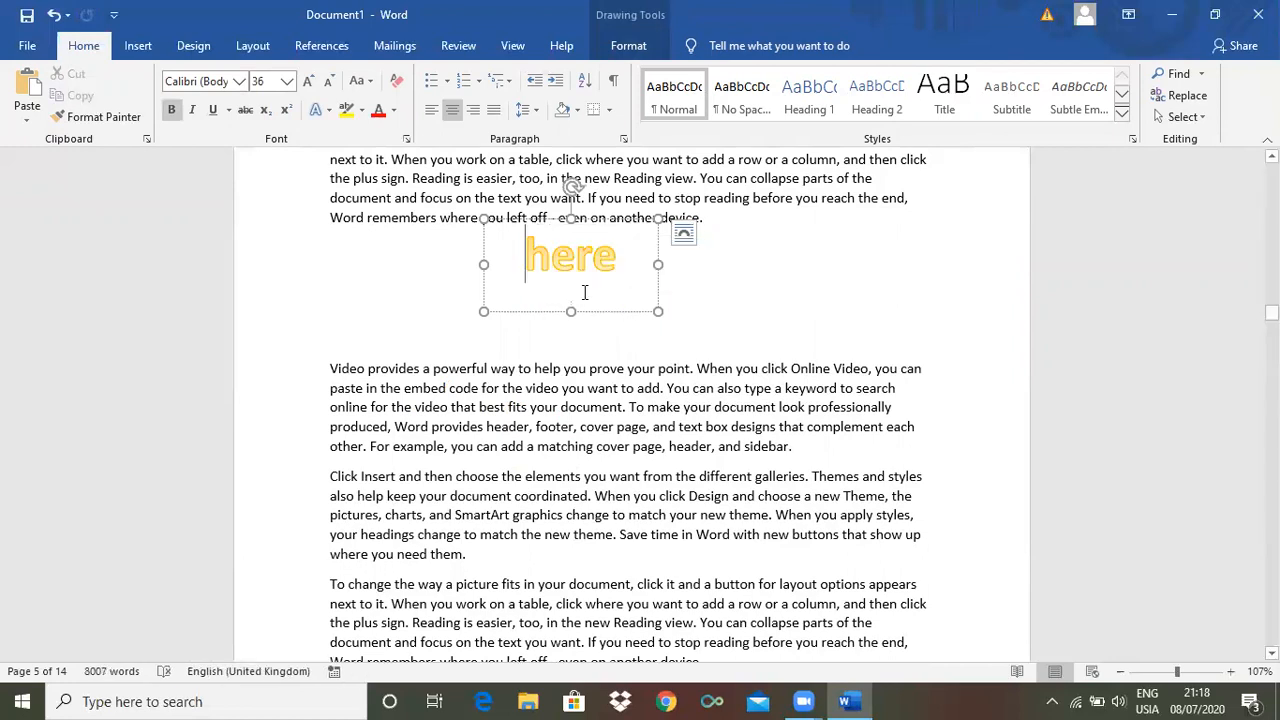
pyautogui.moveTo(524, 253); pyautogui.dragTo(622, 264)
pyautogui.press('BackSpace')
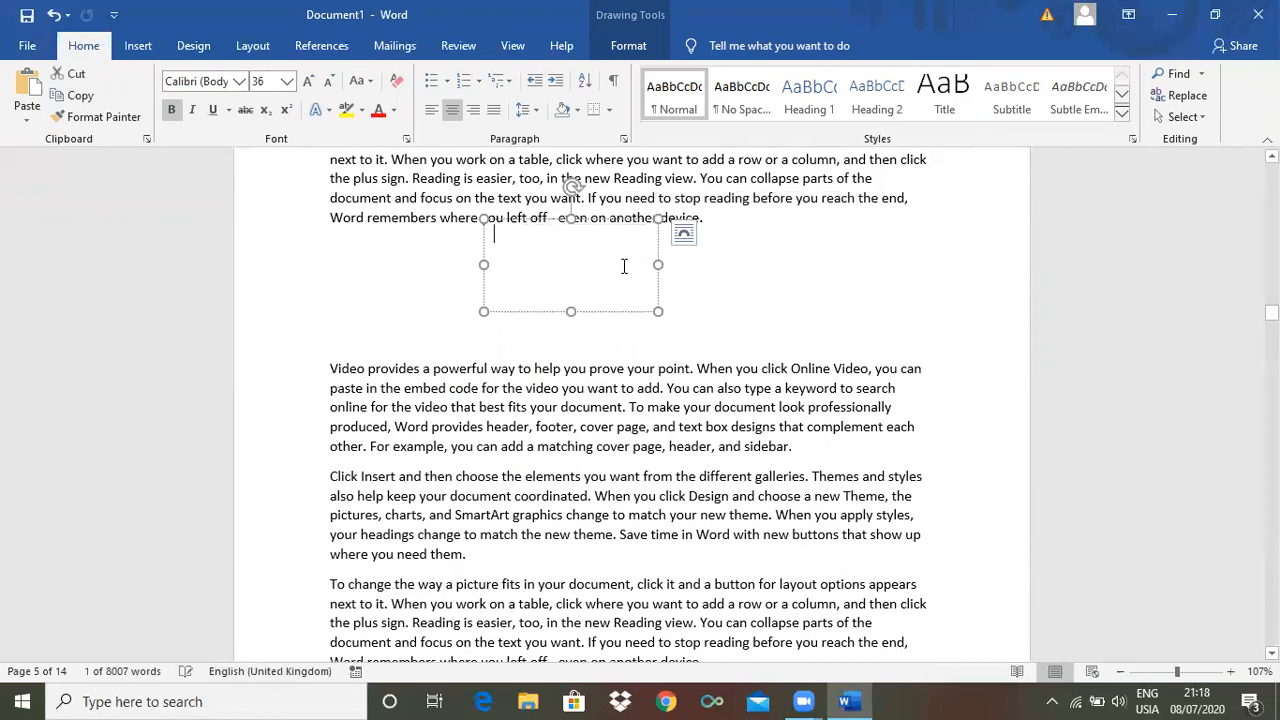
# Reduce the empty frame's height slightly from its upper edge and enter the text "Ms word" in it.
pyautogui.moveTo(571, 222); pyautogui.dragTo(574, 244)
pyautogui.click(524, 288)
pyautogui.write('Ms wo')
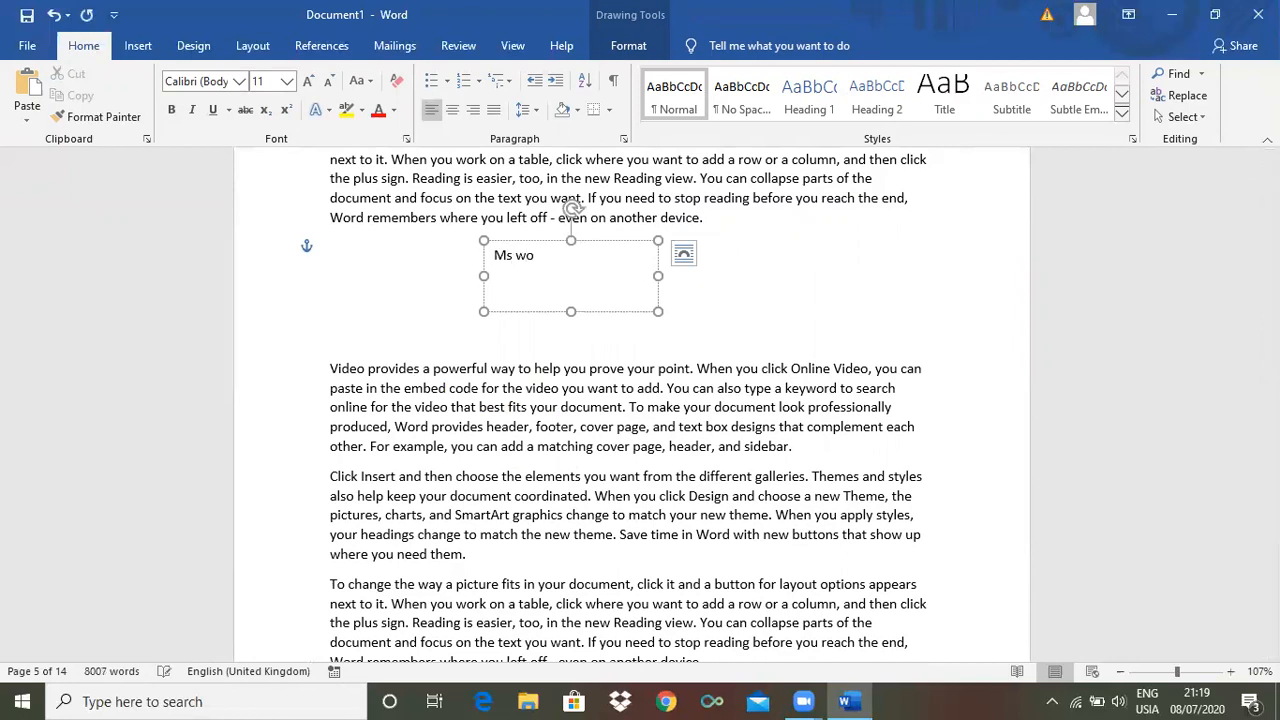
pyautogui.write('rd')
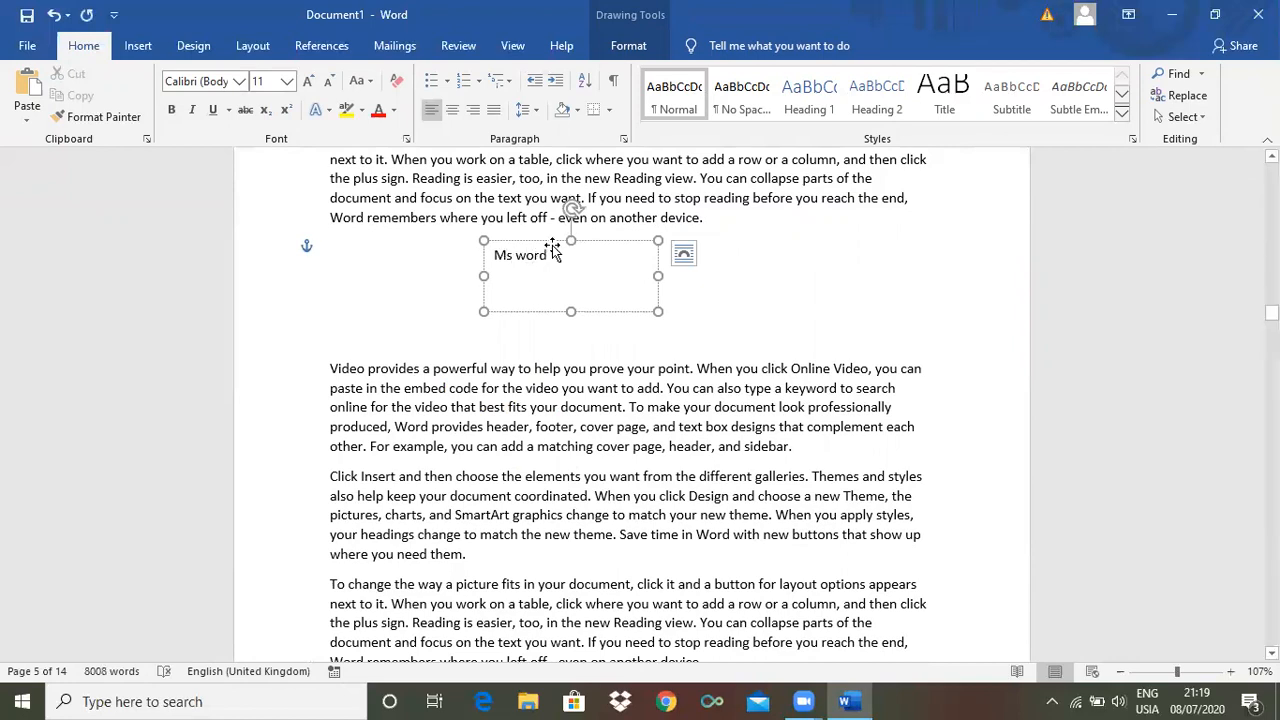
# Apply the orange outlined WordArt style to the "Ms word" text in the frame on page 5.
pyautogui.moveTo(550, 256); pyautogui.dragTo(499, 256)
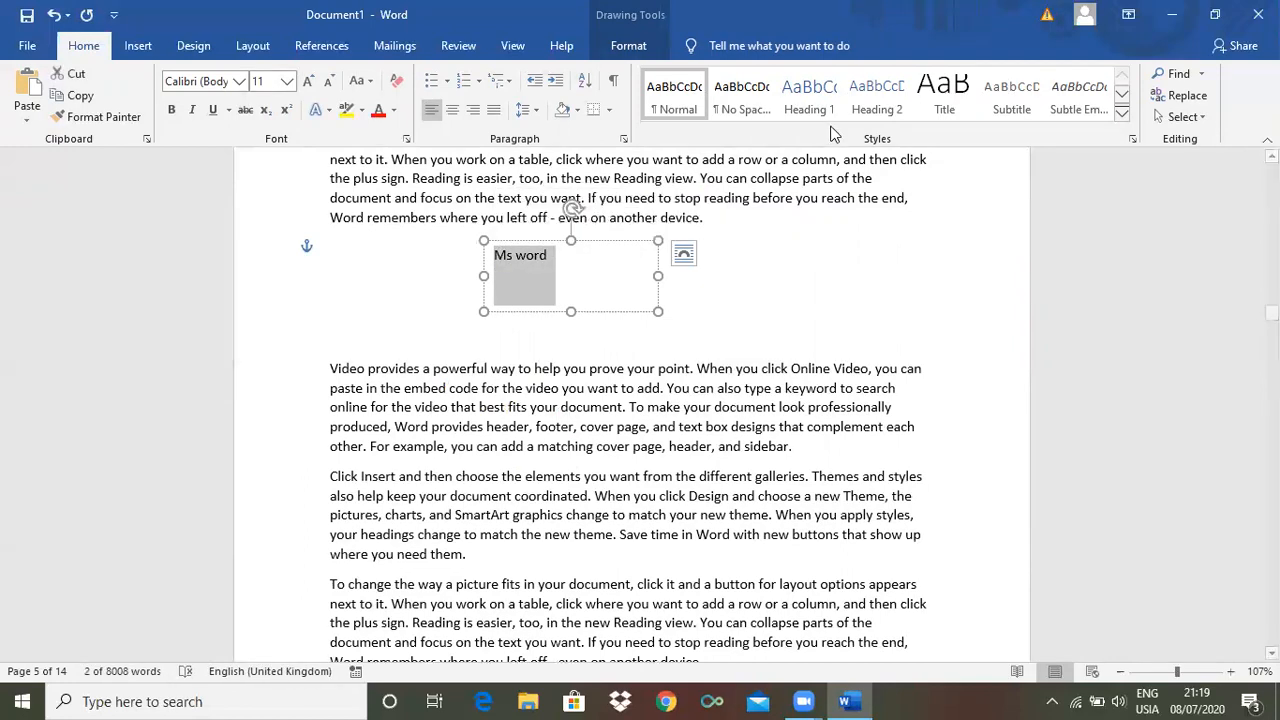
pyautogui.click(148, 45)
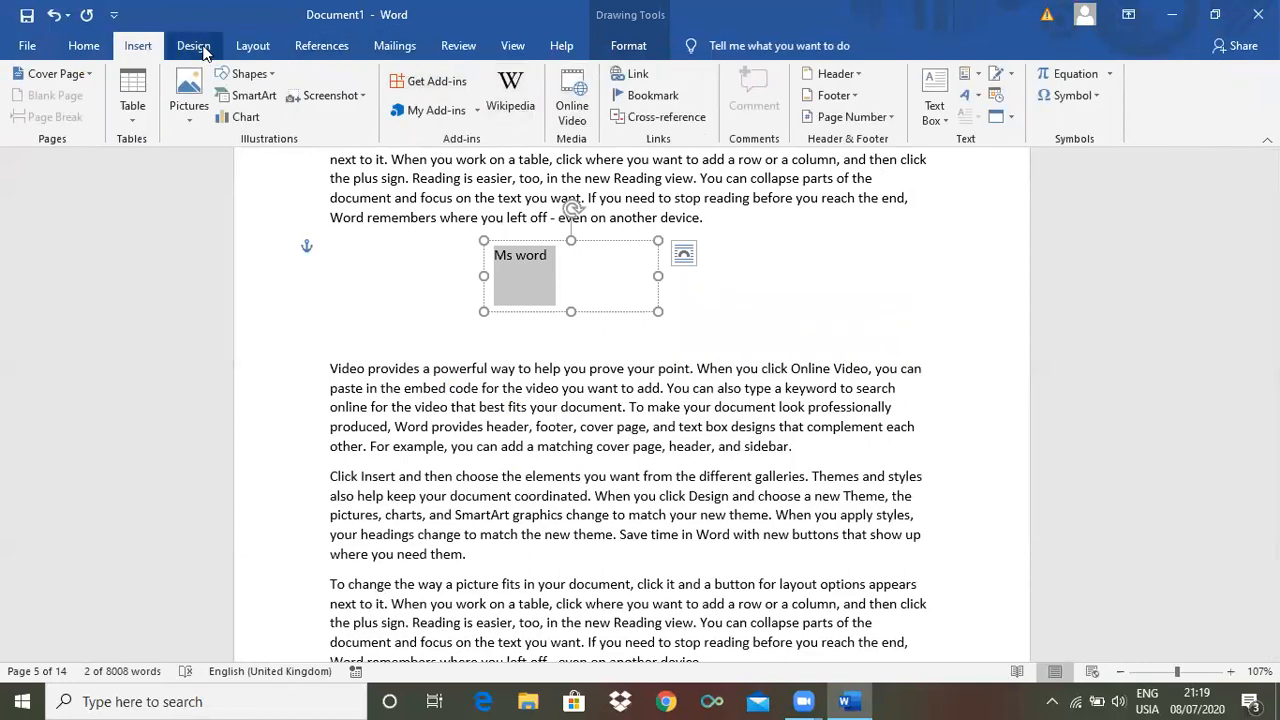
pyautogui.click(83, 47)
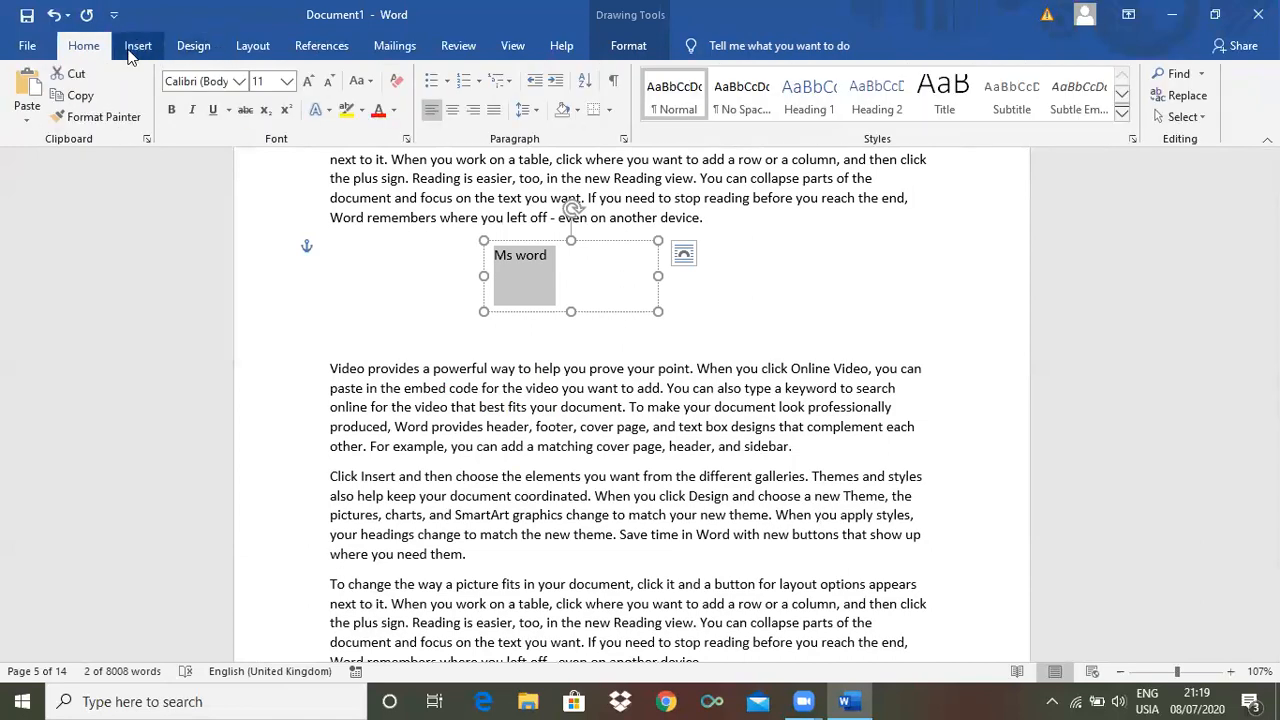
pyautogui.click(135, 47)
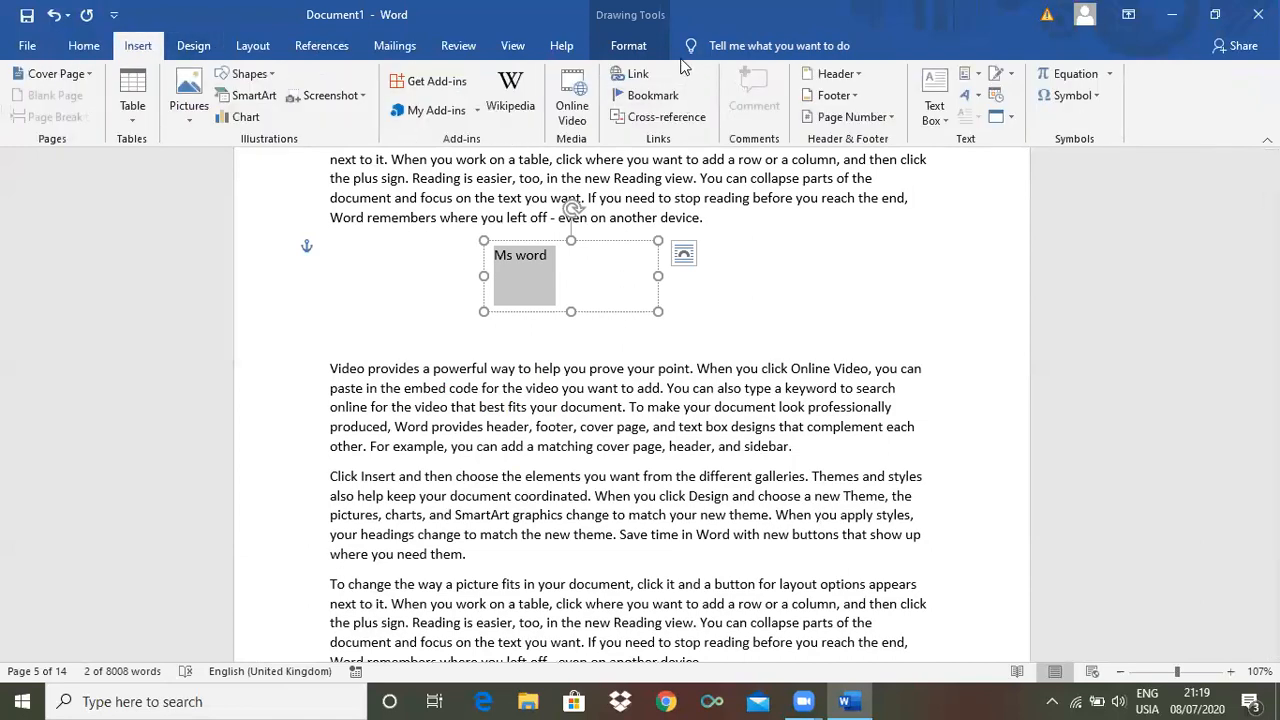
pyautogui.click(619, 47)
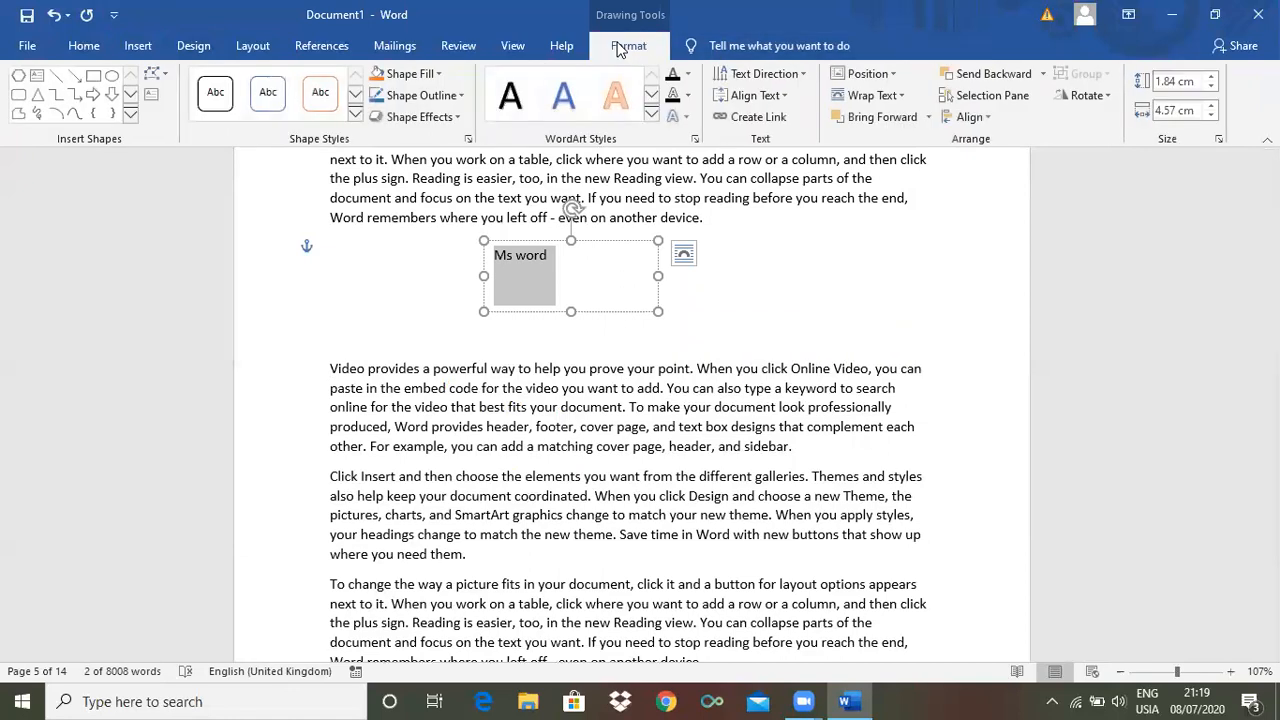
pyautogui.click(615, 96)
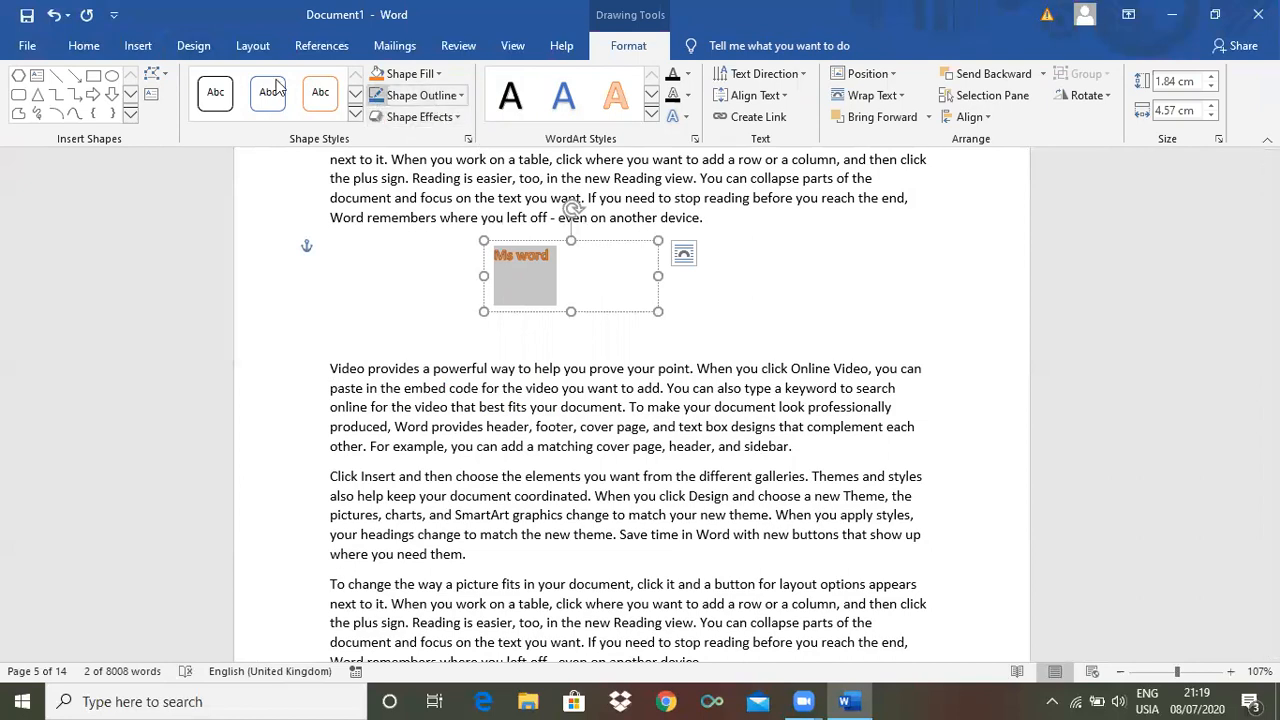
# Enlarge the "Ms word" WordArt text to 28 pt so it fits inside its frame.
pyautogui.click(104, 54)
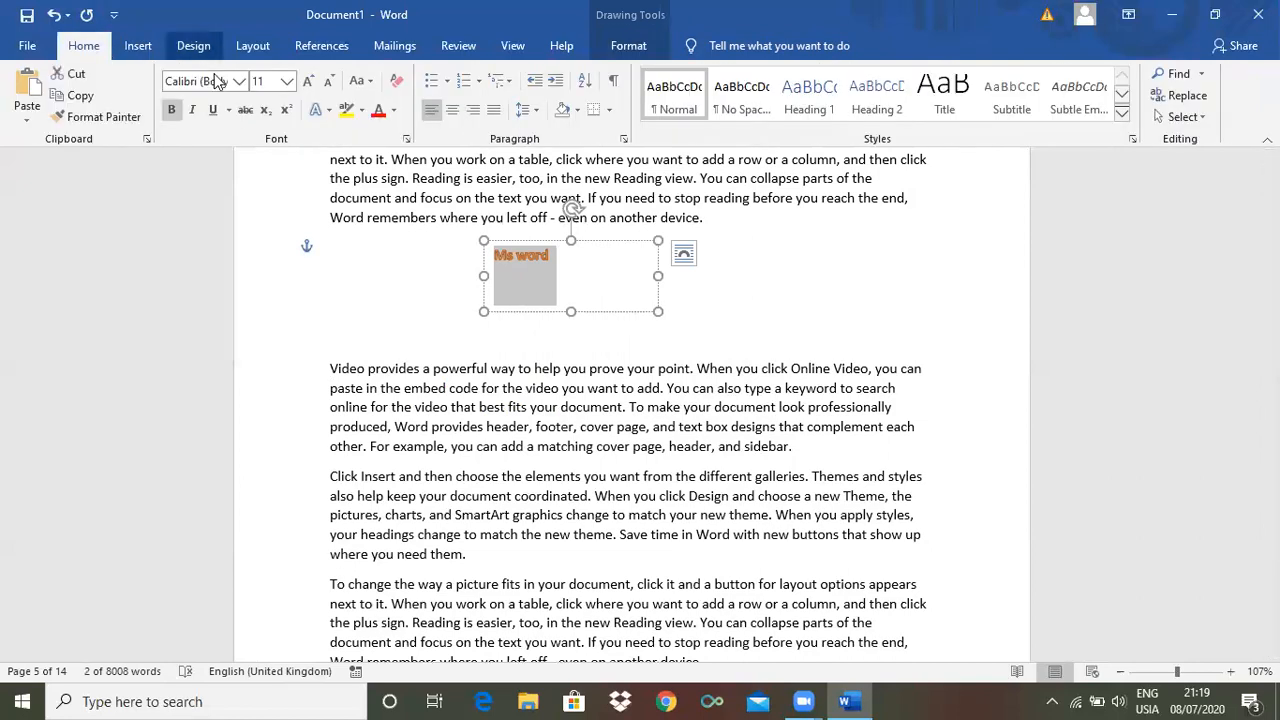
pyautogui.click(308, 82)
pyautogui.click(308, 82)
pyautogui.click(308, 82)
pyautogui.click(308, 82)
pyautogui.click(308, 82)
pyautogui.click(308, 82)
pyautogui.click(308, 82)
pyautogui.click(308, 82)
pyautogui.click(308, 82)
pyautogui.click(308, 82)
pyautogui.click(308, 82)
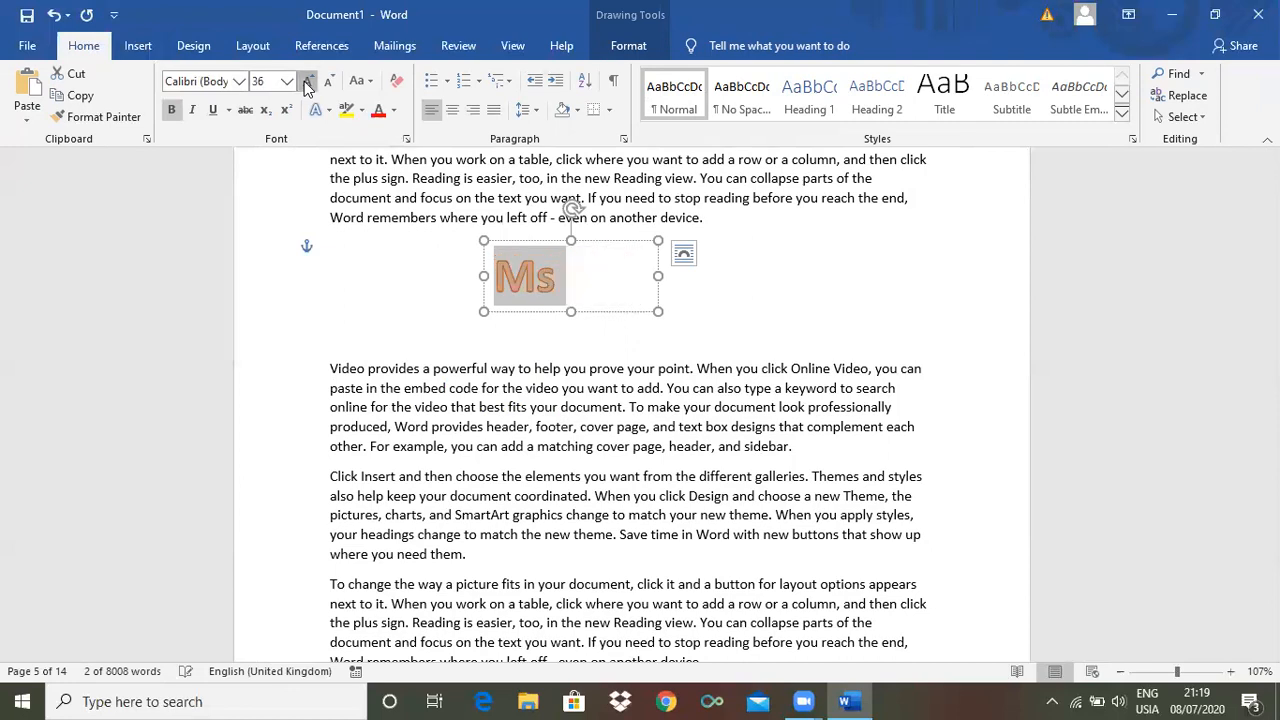
pyautogui.click(308, 82)
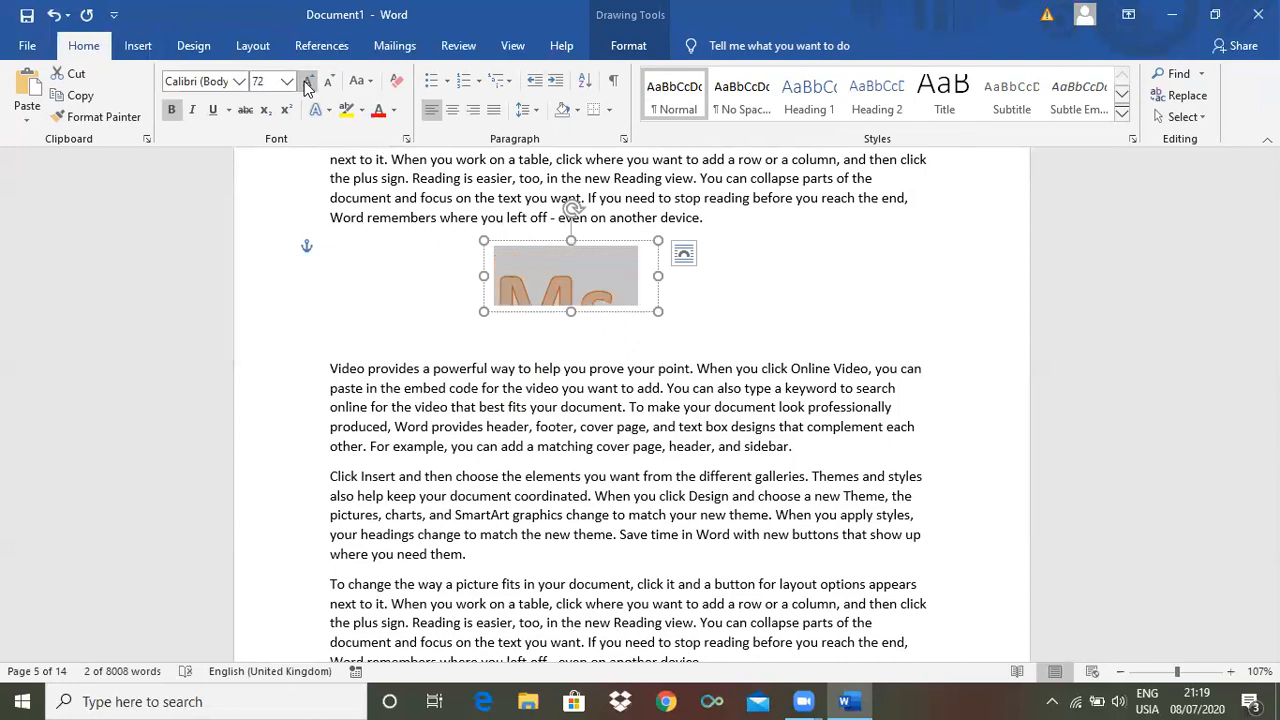
pyautogui.hotkey('ctrl', 'z')
pyautogui.hotkey('ctrl', 'z')
pyautogui.hotkey('ctrl', 'z')
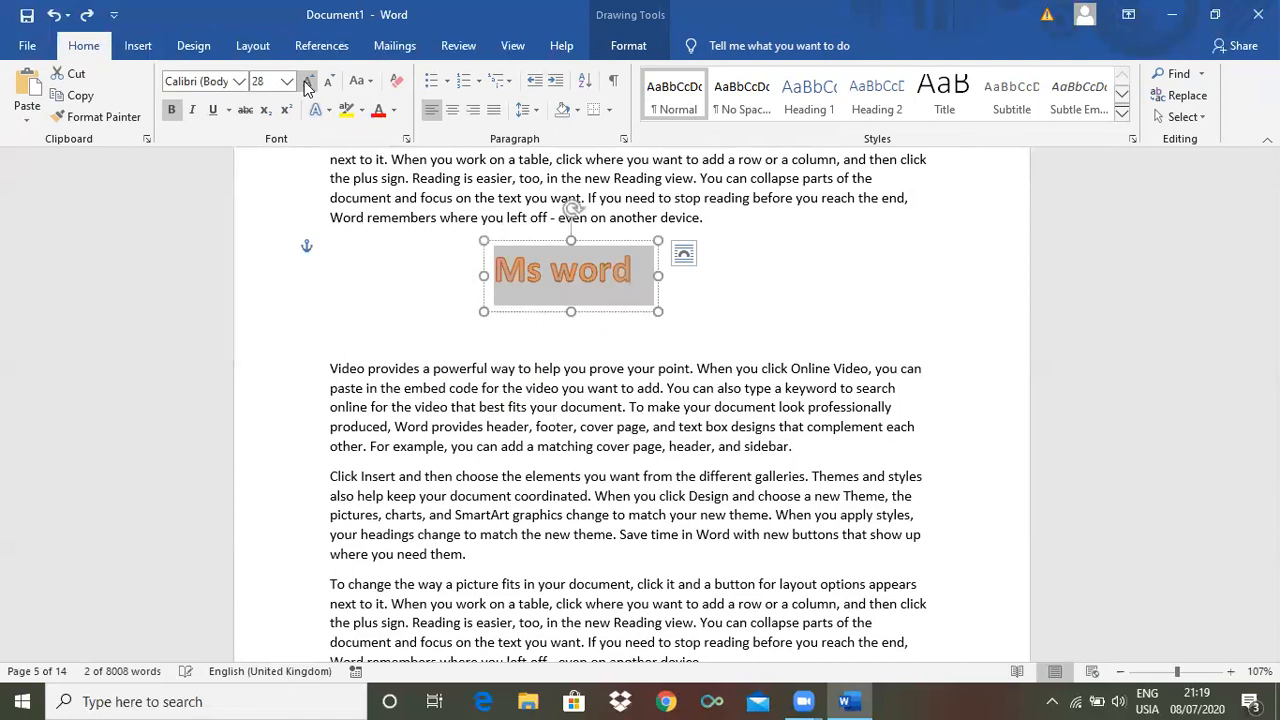
pyautogui.click(710, 345)
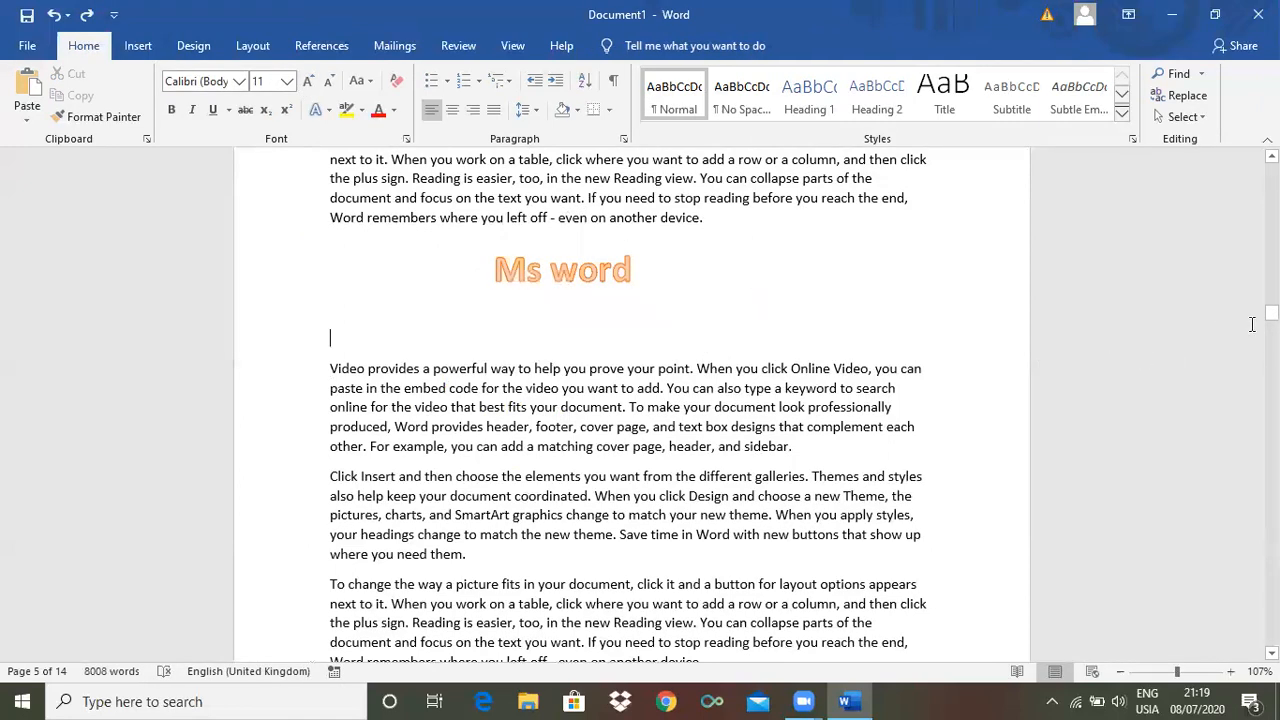
# Insert a table of four columns and three rows on a new line above a "Video provides" paragraph on page 6.
pyautogui.moveTo(1271, 313); pyautogui.dragTo(1271, 352)
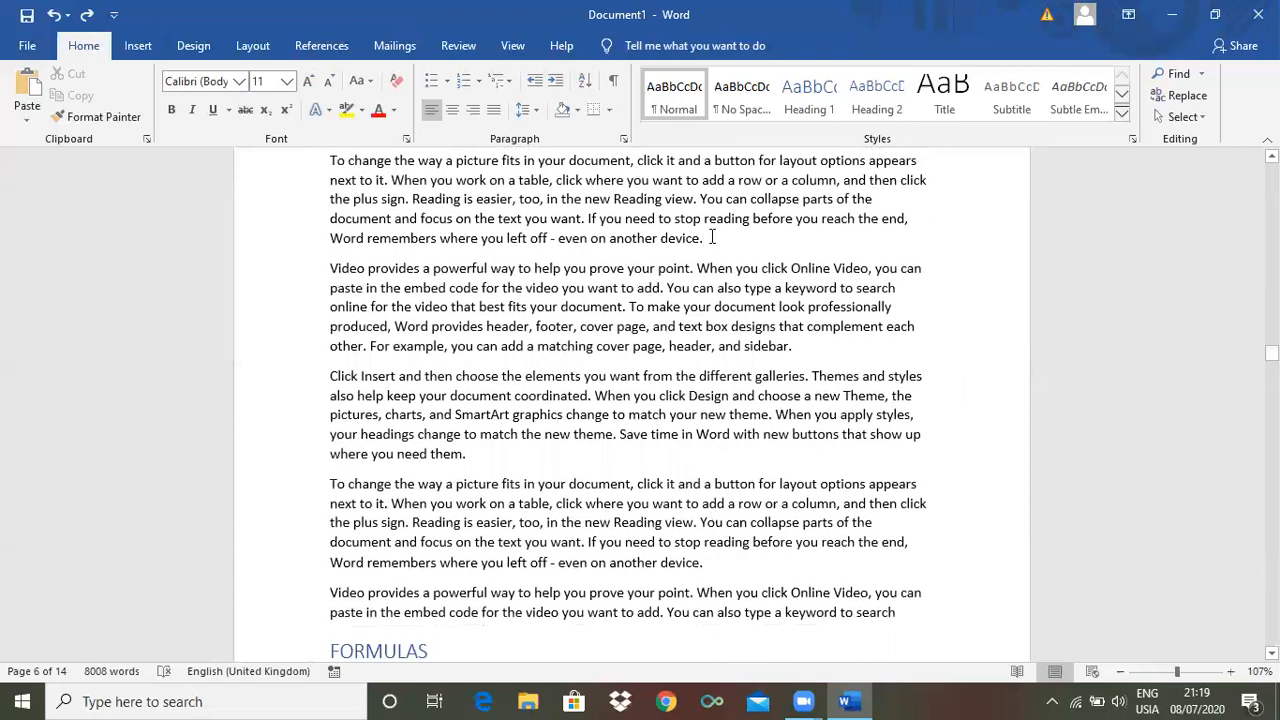
pyautogui.press('Return')
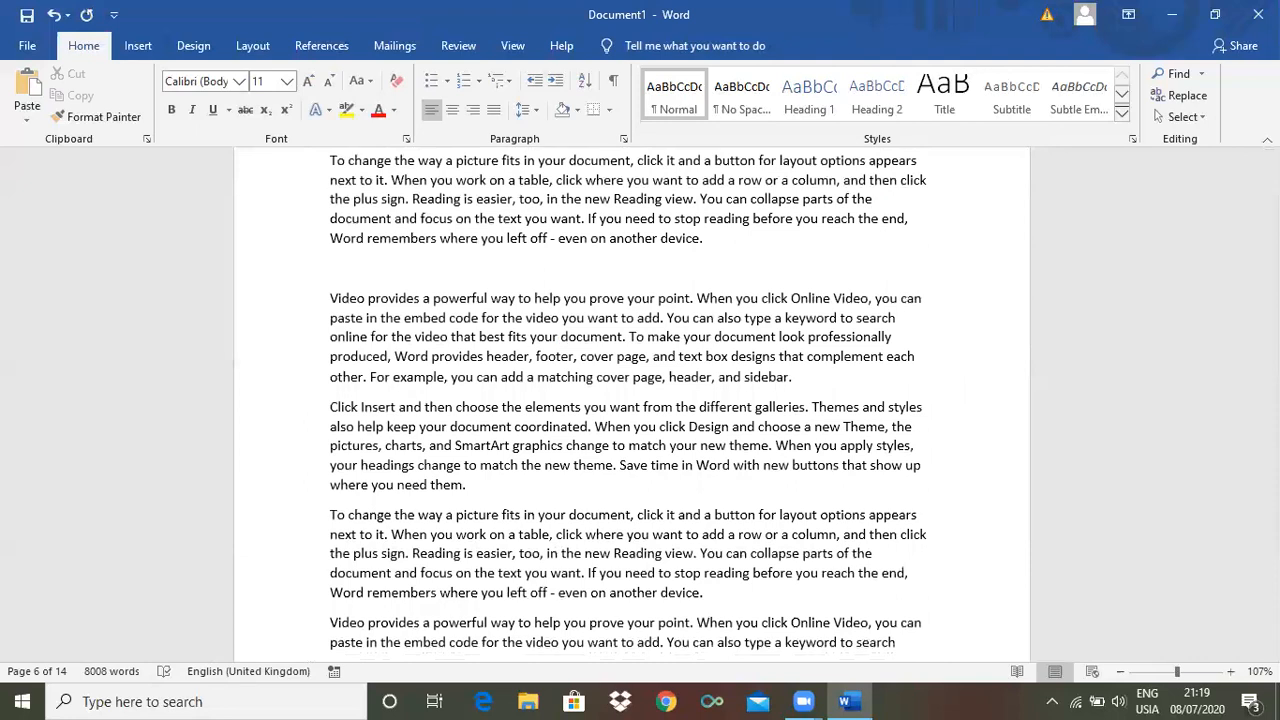
pyautogui.click(139, 54)
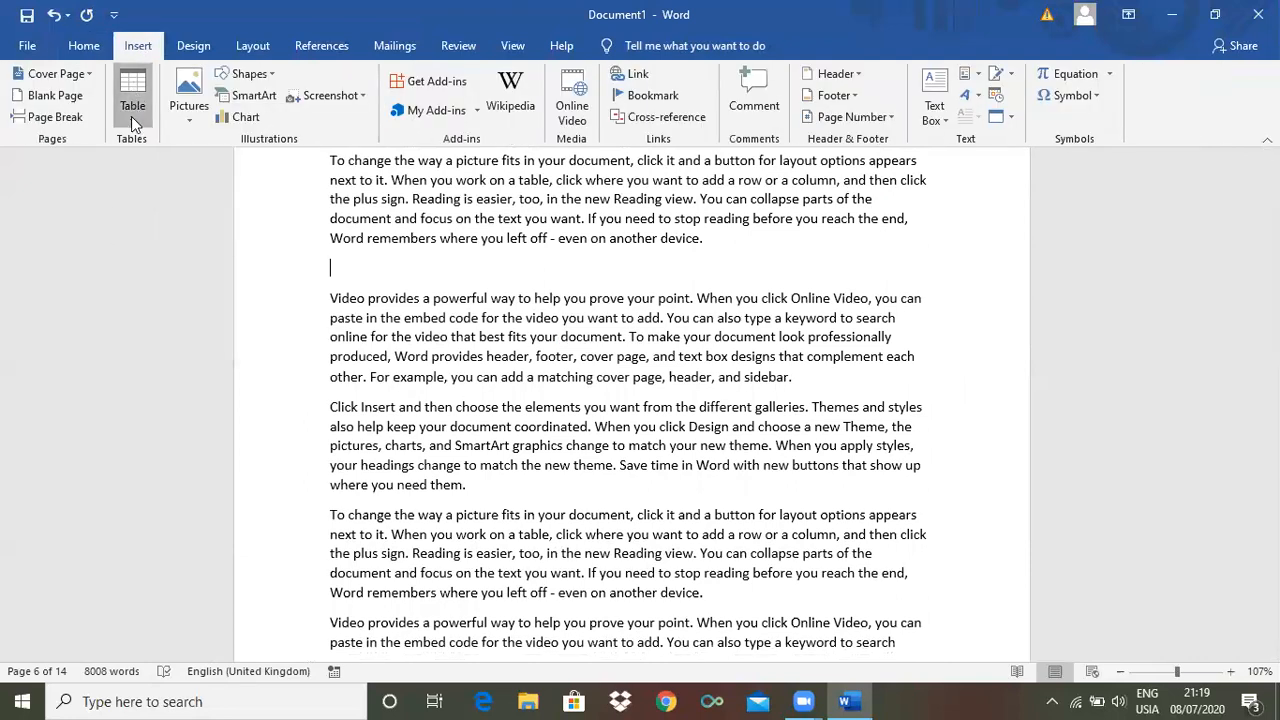
pyautogui.click(131, 116)
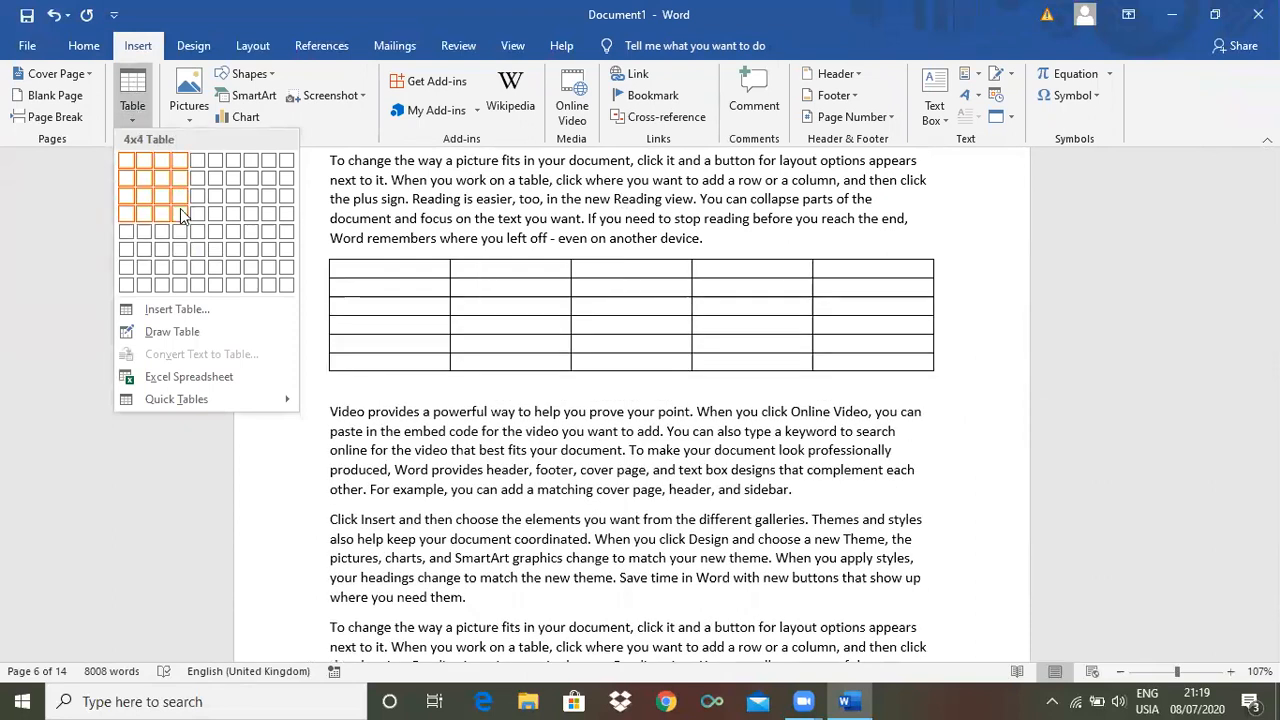
pyautogui.click(187, 196)
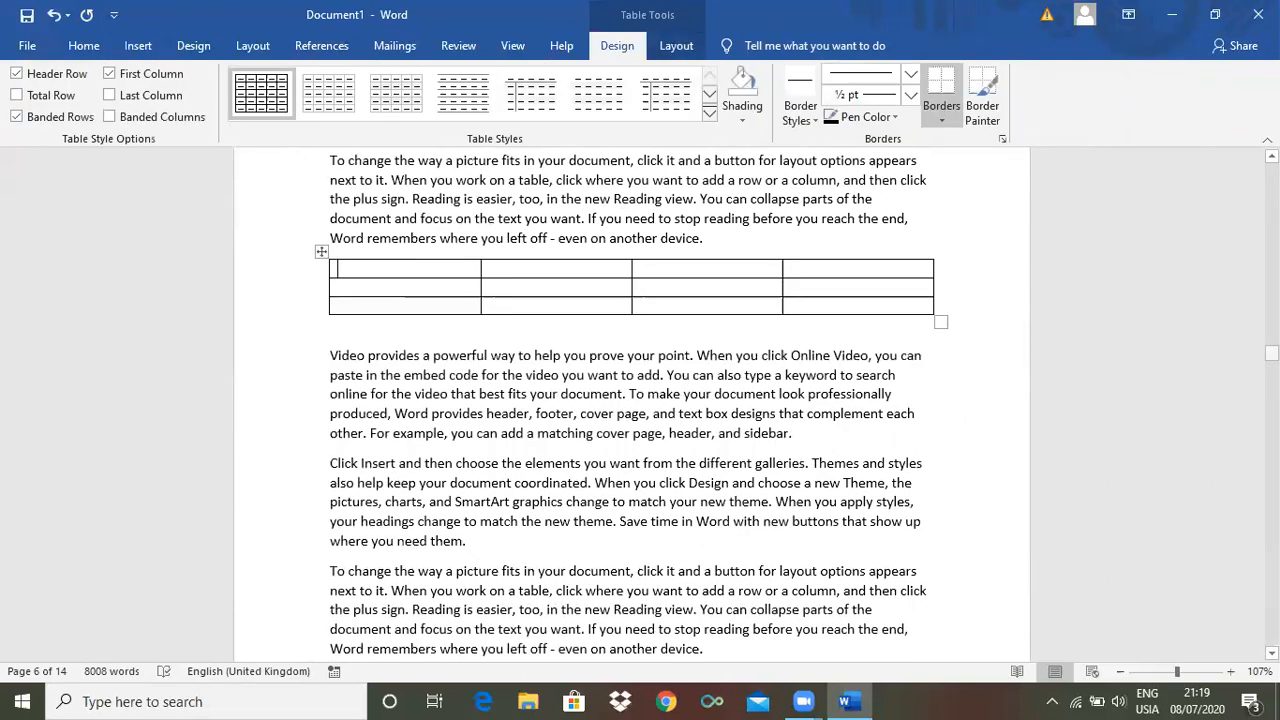
# Insert a four-column, three-row table on a new line between the "To change the way" and "Video provides" paragraphs on page 7.
pyautogui.moveTo(1272, 353); pyautogui.dragTo(1272, 378)
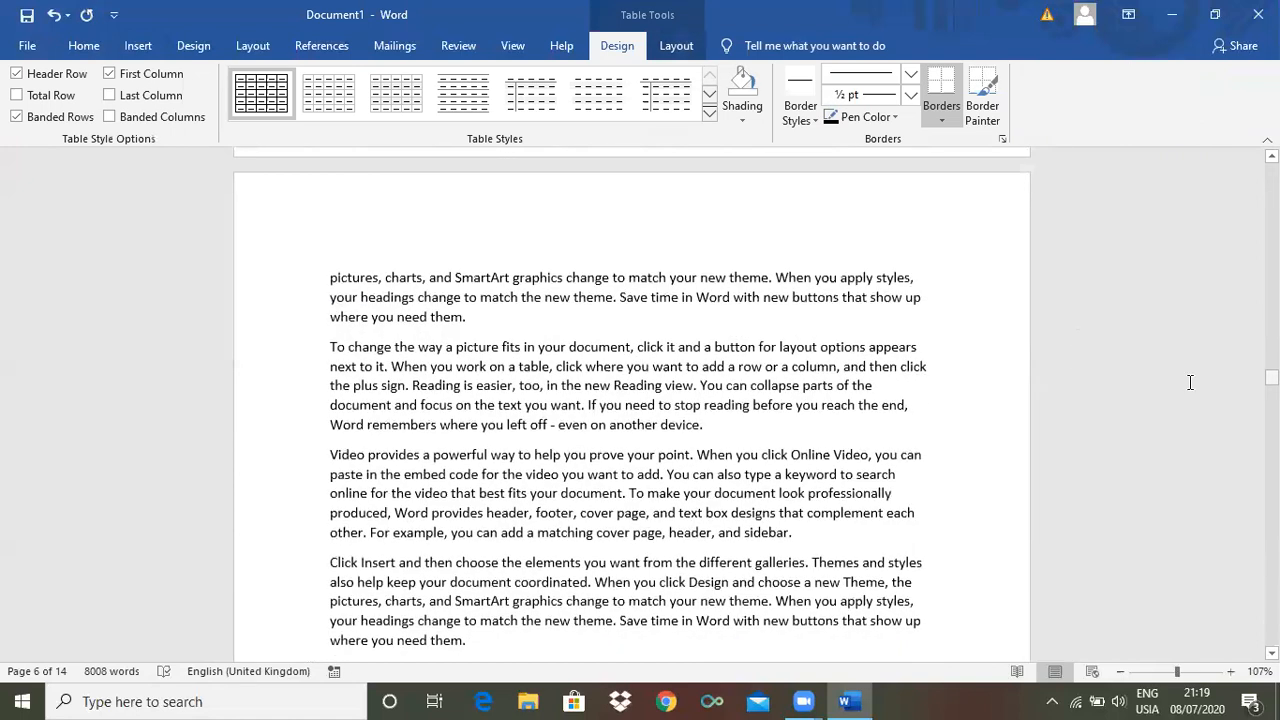
pyautogui.click(710, 423)
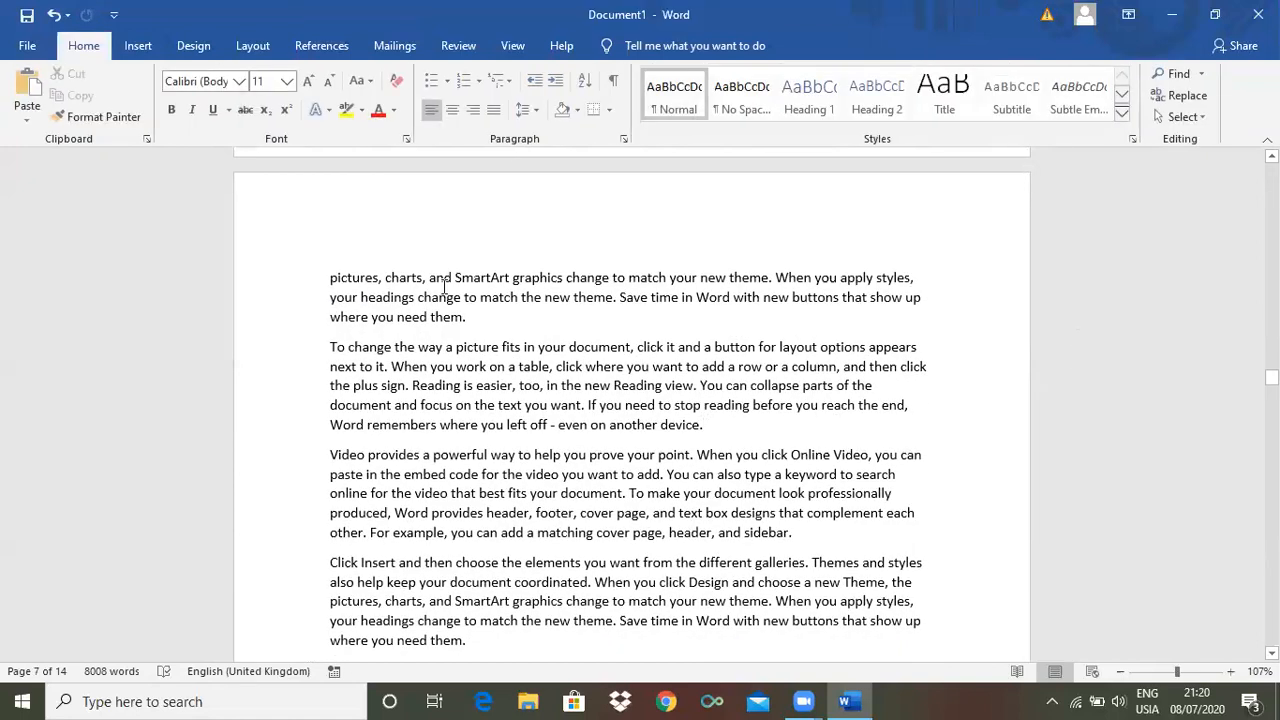
pyautogui.press('Return')
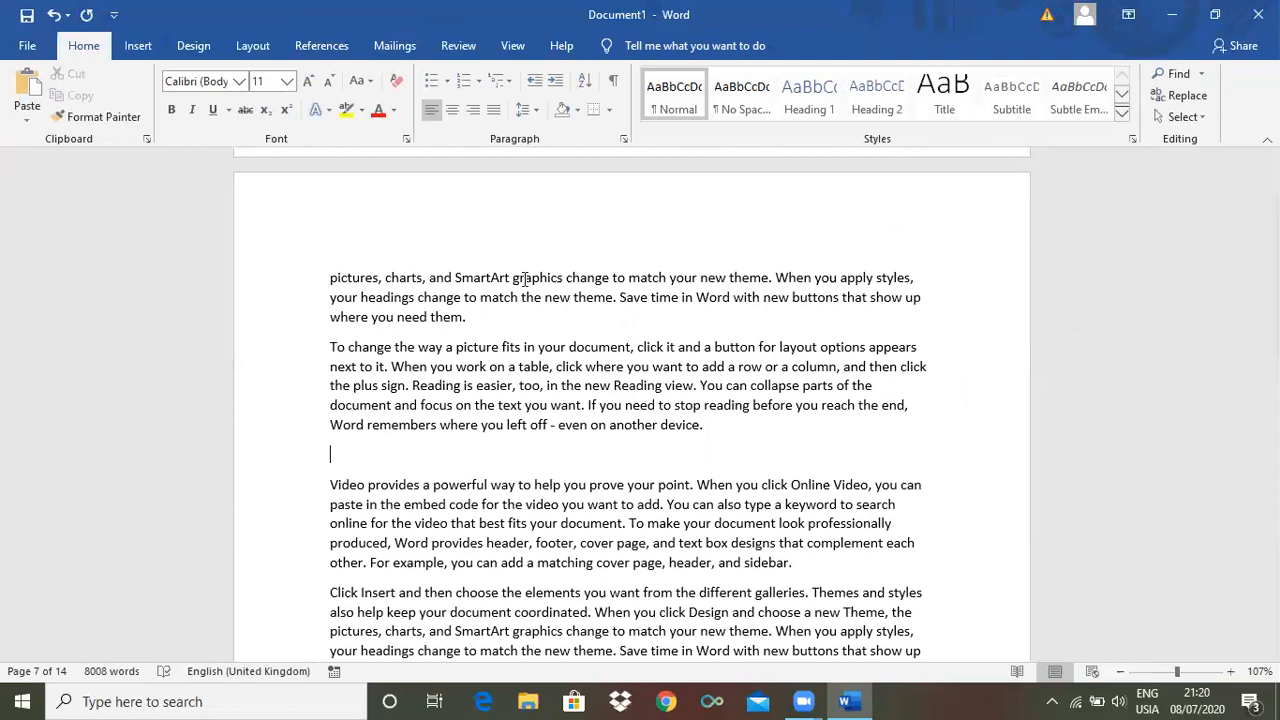
pyautogui.click(133, 50)
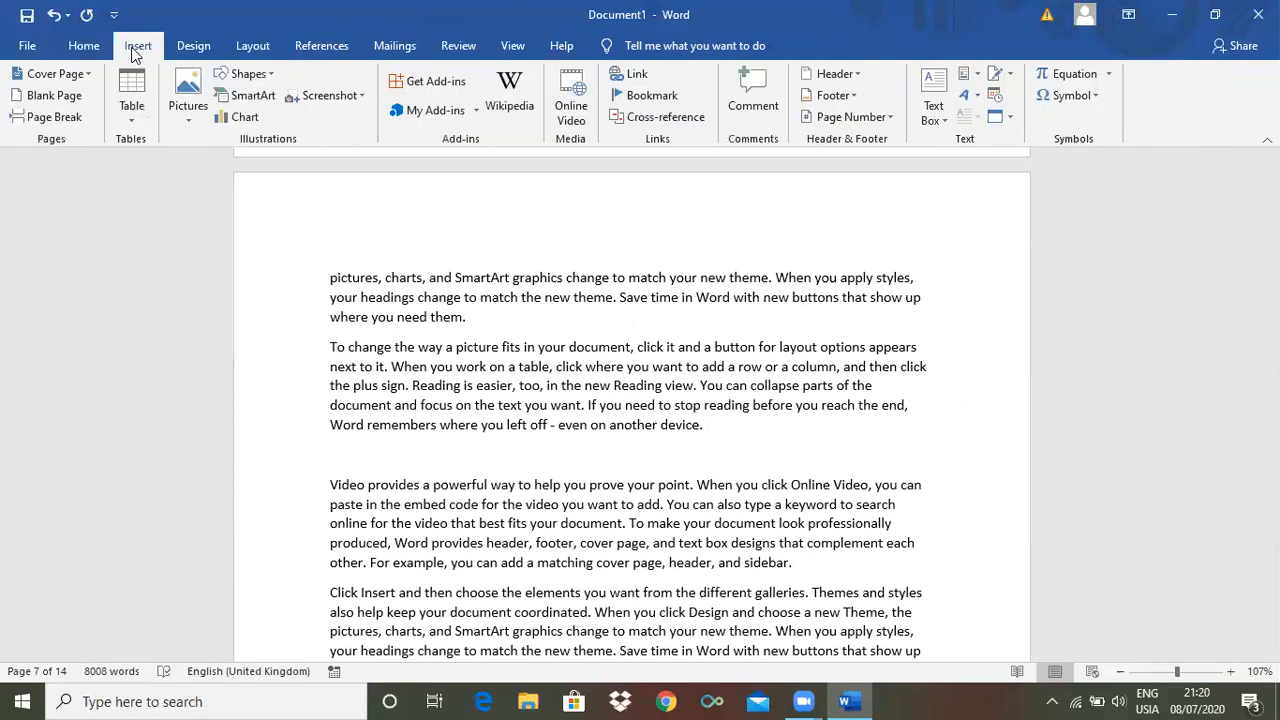
pyautogui.click(133, 112)
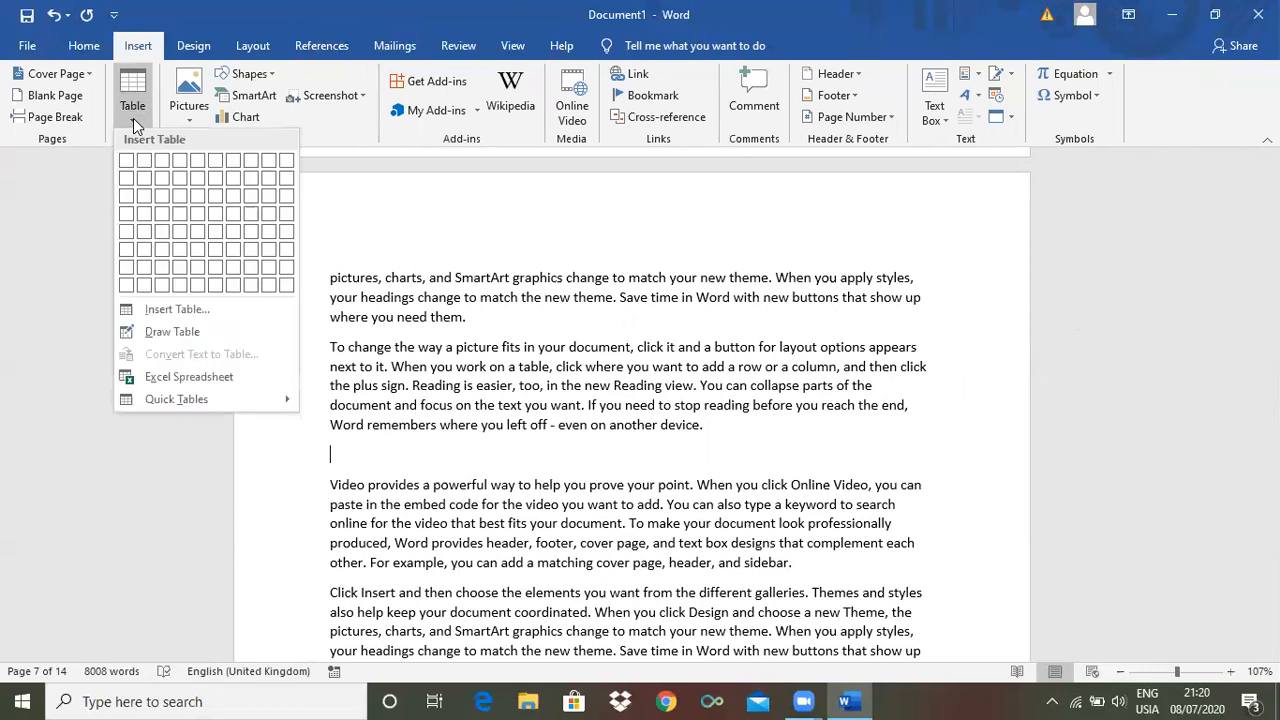
pyautogui.click(178, 207)
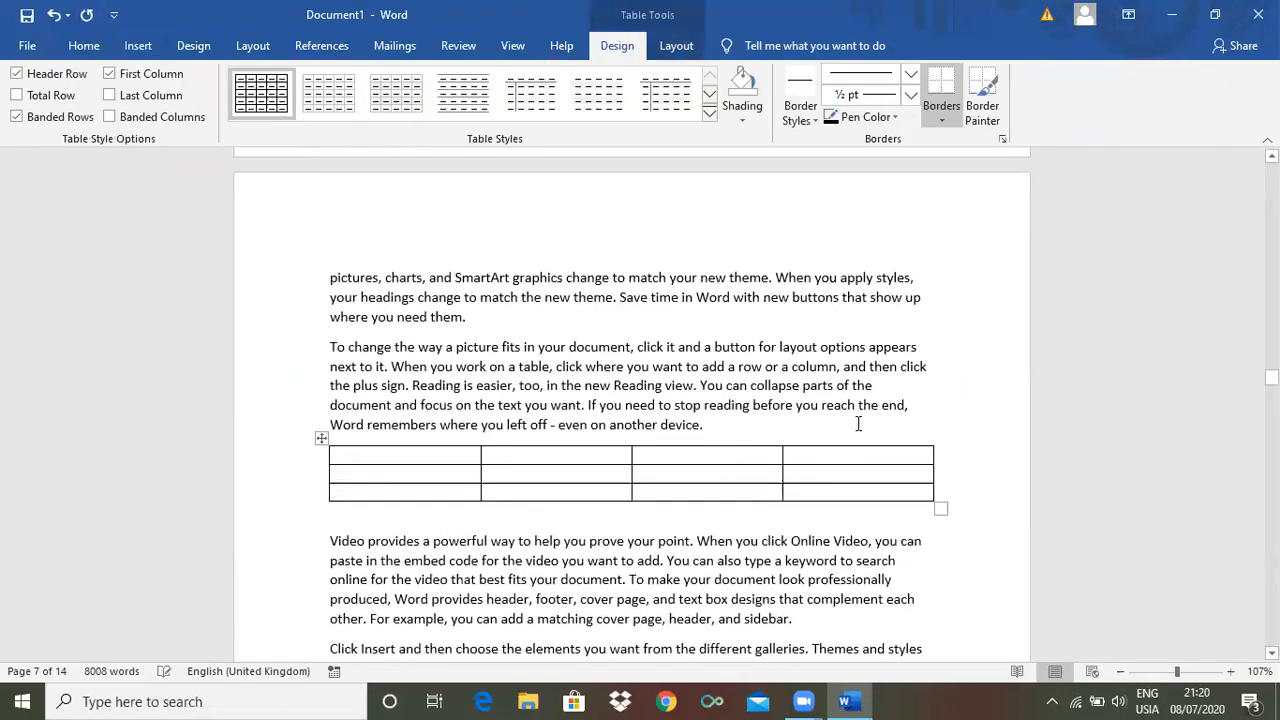
# Add a blank line for a picture after the "Click Insert" paragraph on page 9.
pyautogui.scroll(-20, 632, 400)
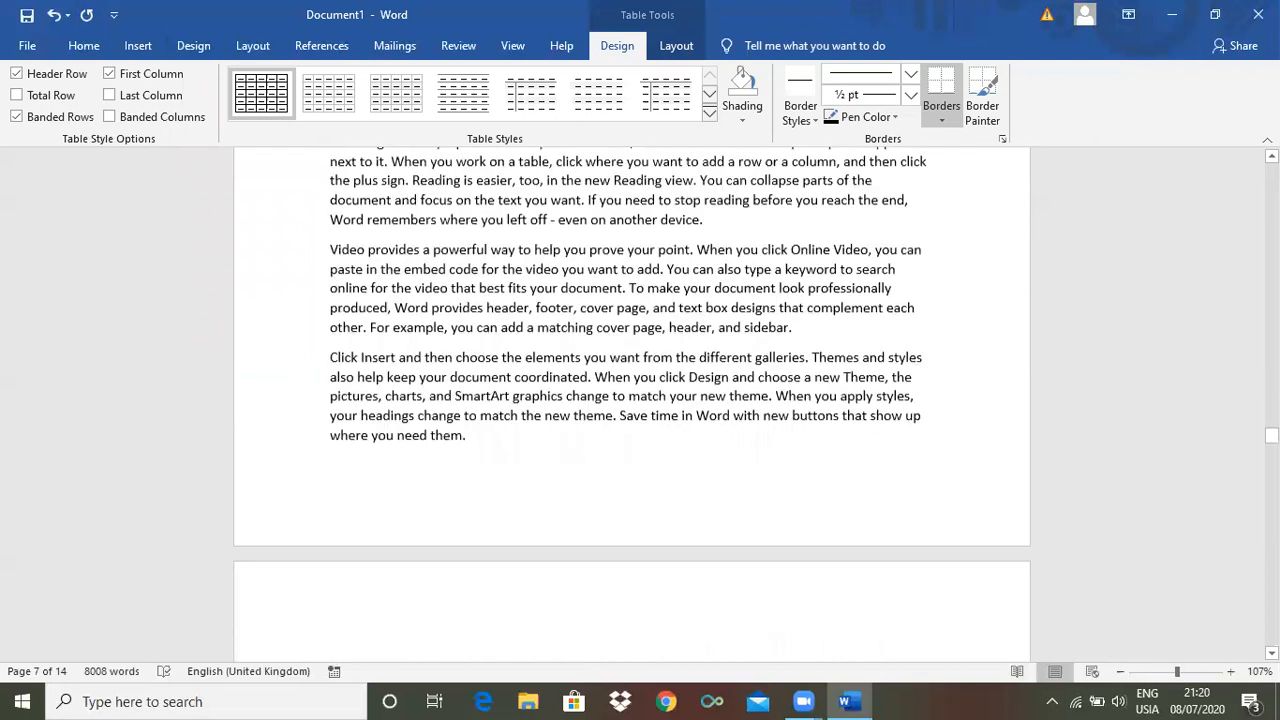
pyautogui.scroll(-5, 632, 400)
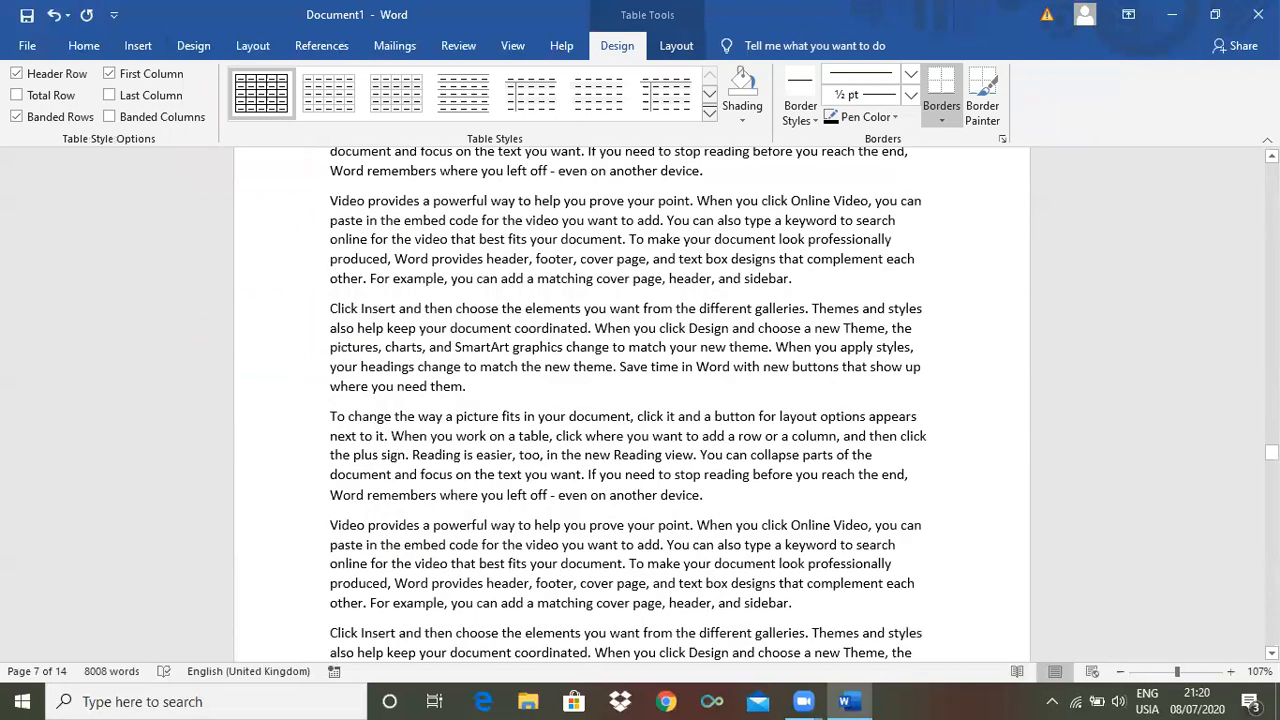
pyautogui.click(468, 389)
pyautogui.press('Return')
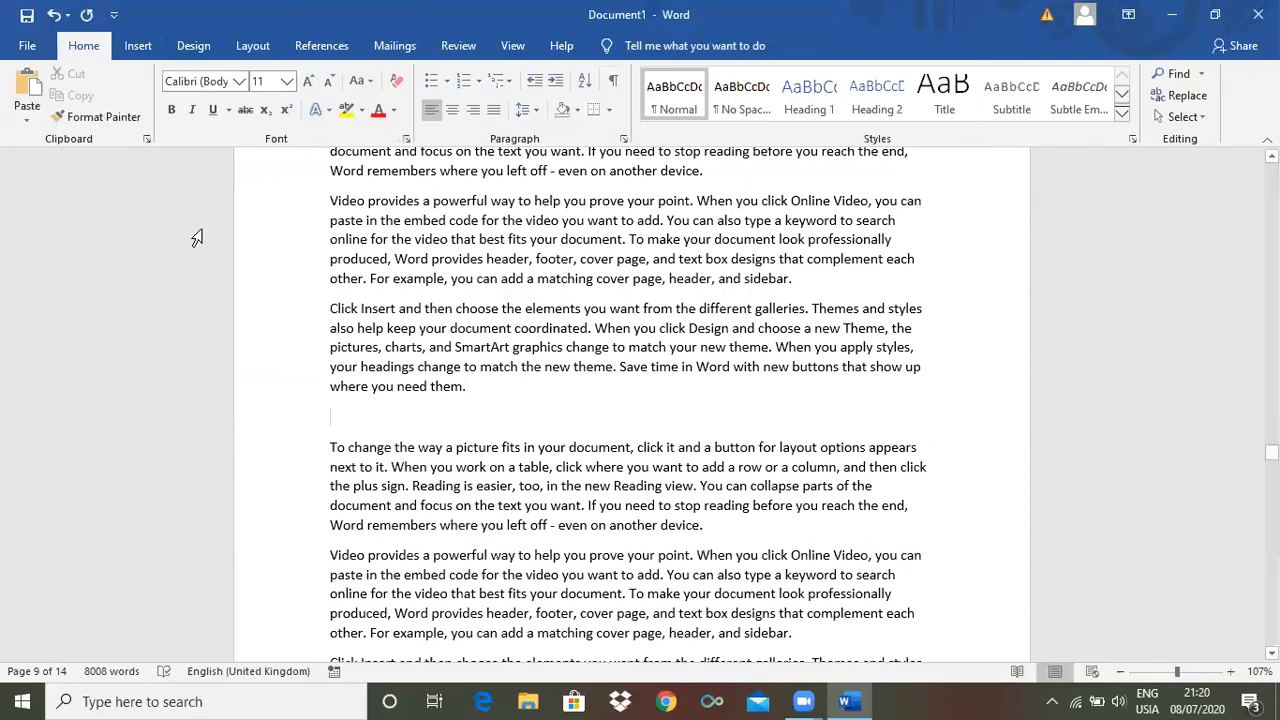
pyautogui.click(136, 49)
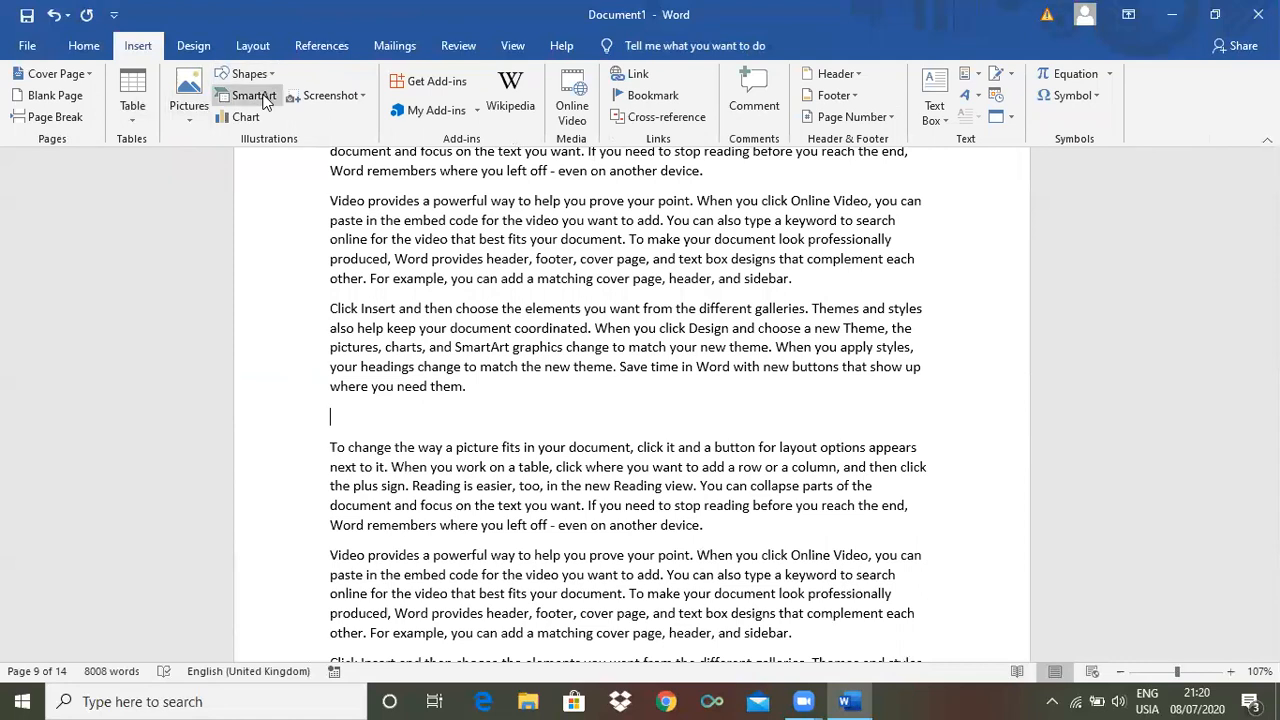
pyautogui.click(198, 106)
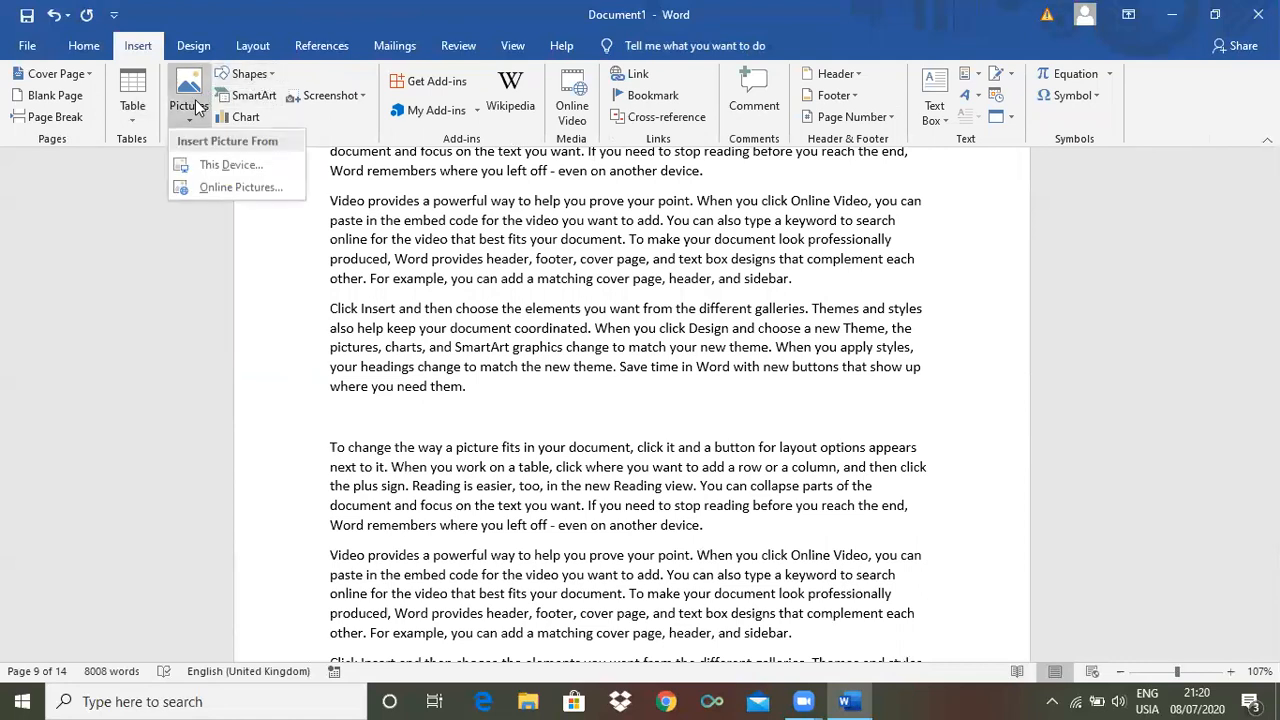
pyautogui.click(228, 187)
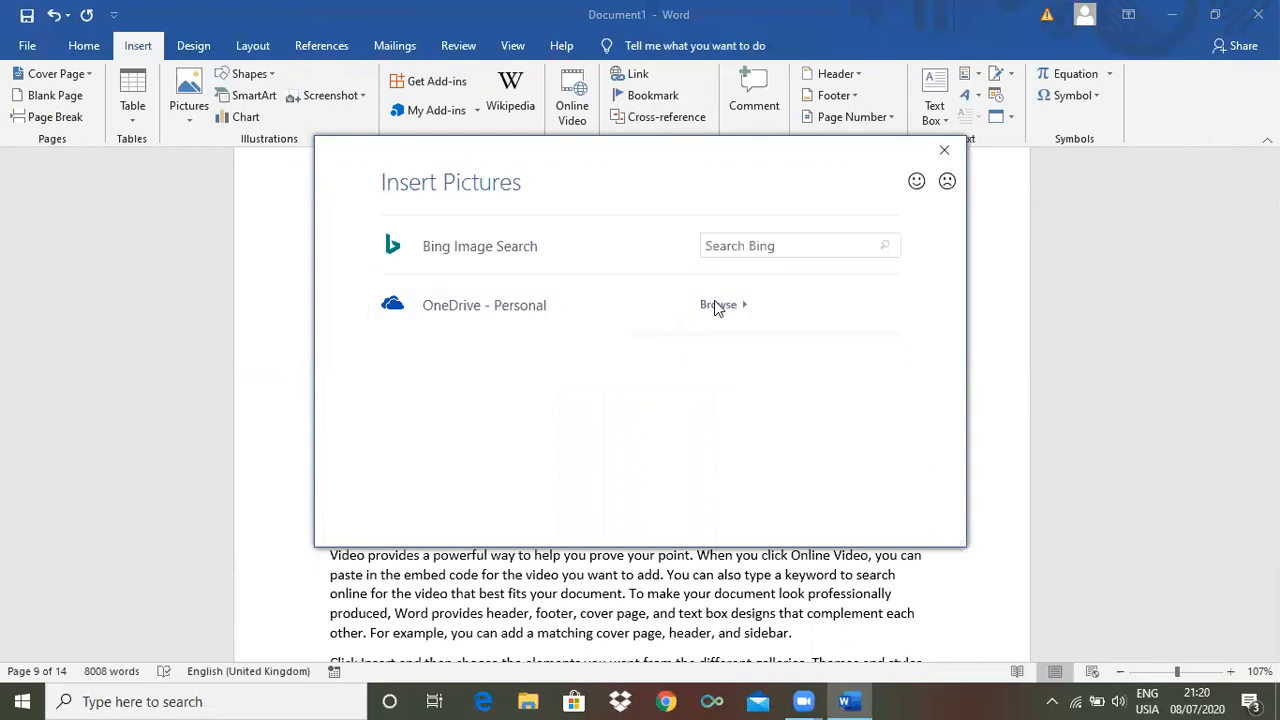
pyautogui.click(941, 156)
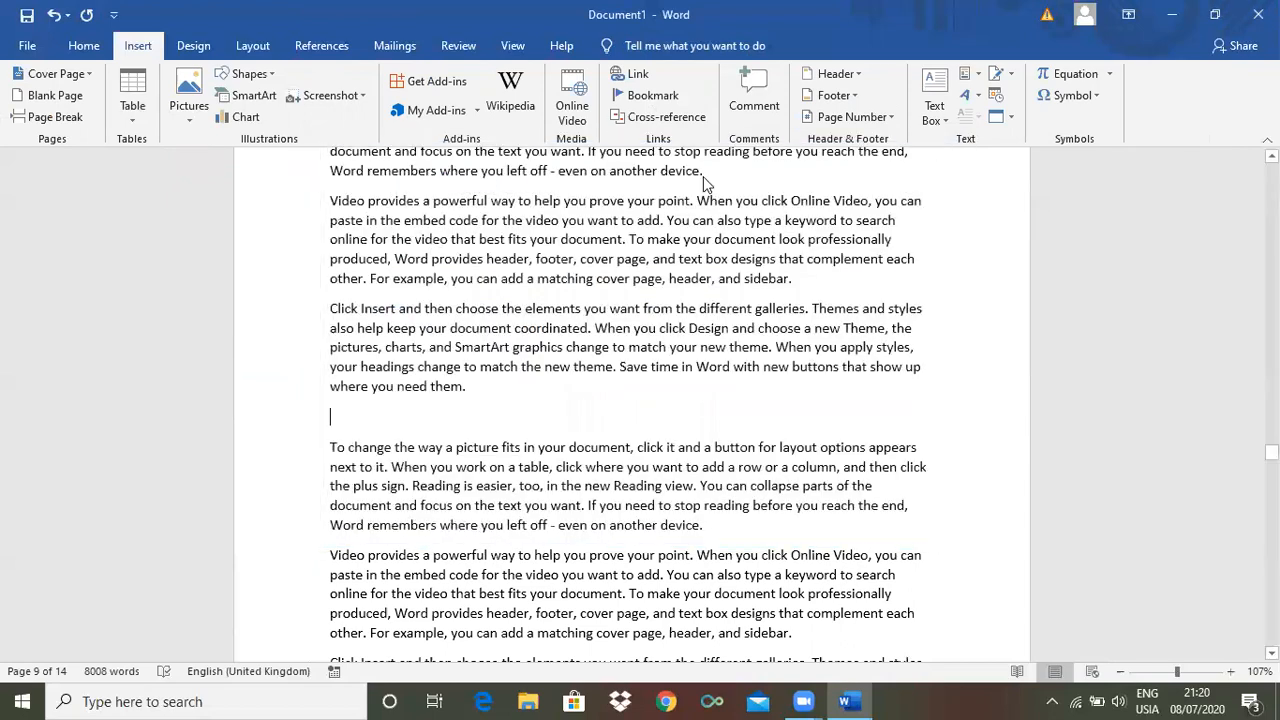
# Insert the SKILL picture from this device's Pictures library on the blank line and reduce its height to about 5.75 cm.
pyautogui.click(188, 115)
pyautogui.click(222, 170)
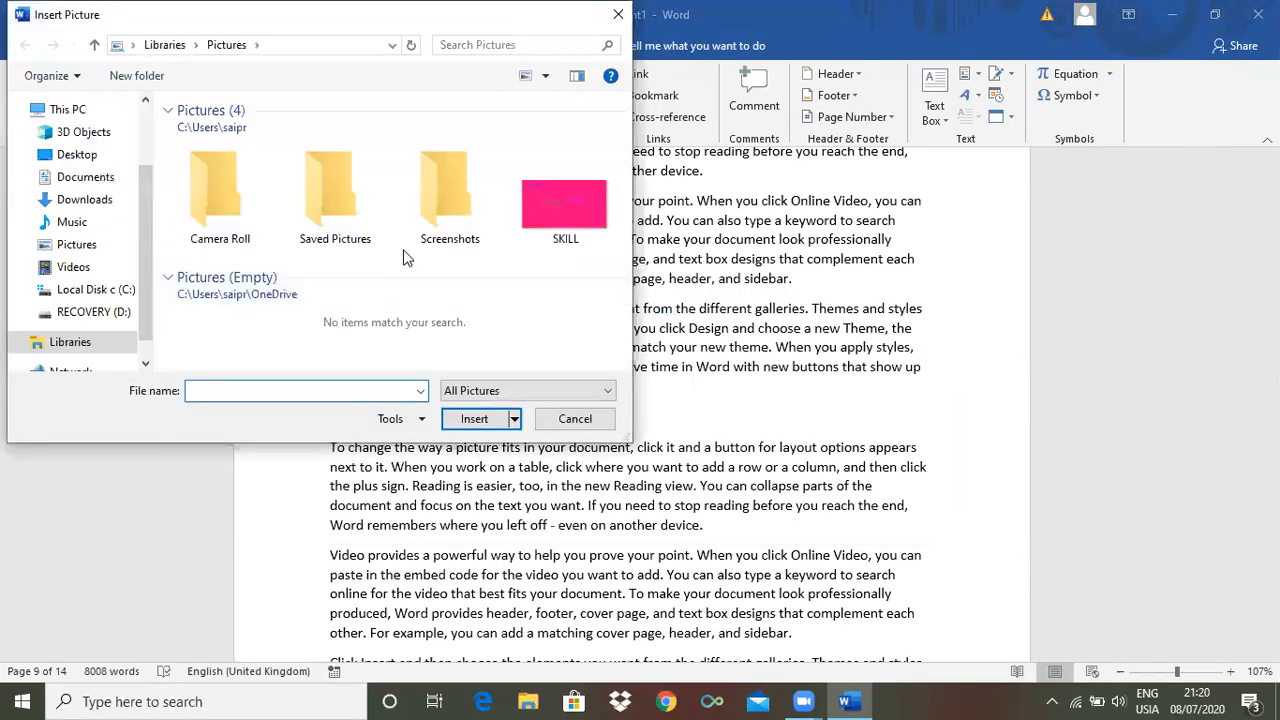
pyautogui.click(568, 206)
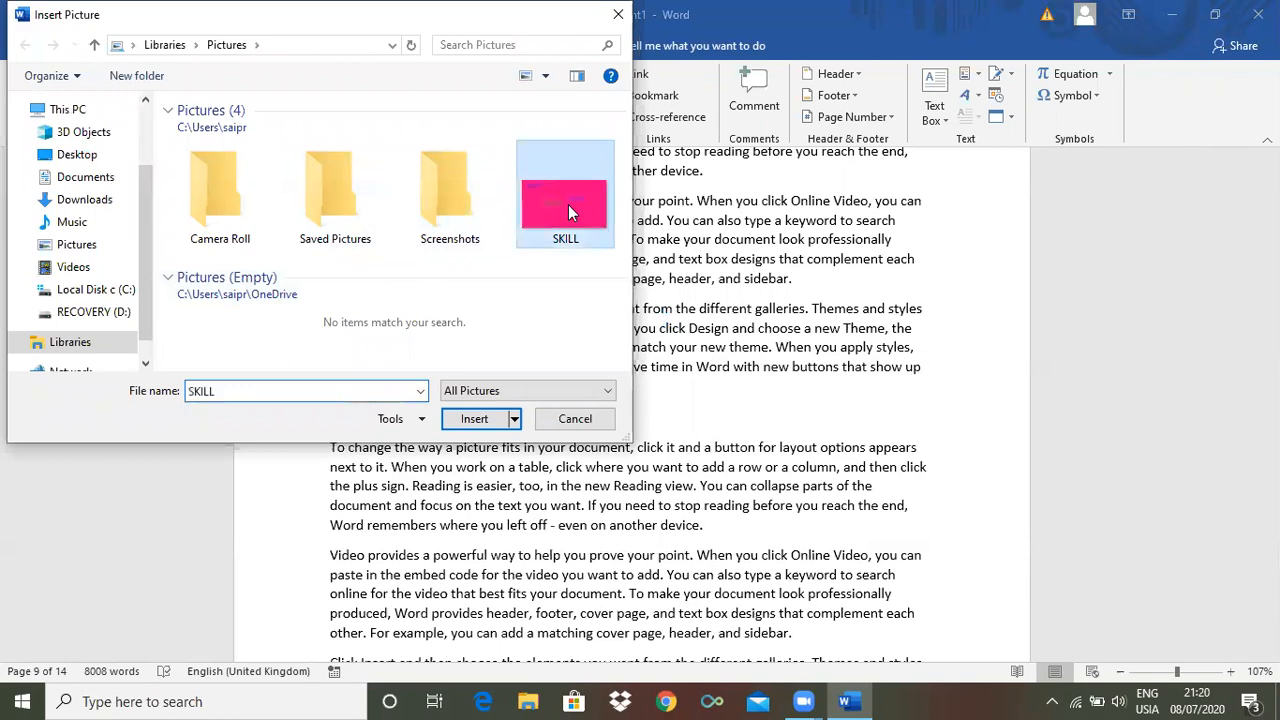
pyautogui.click(478, 421)
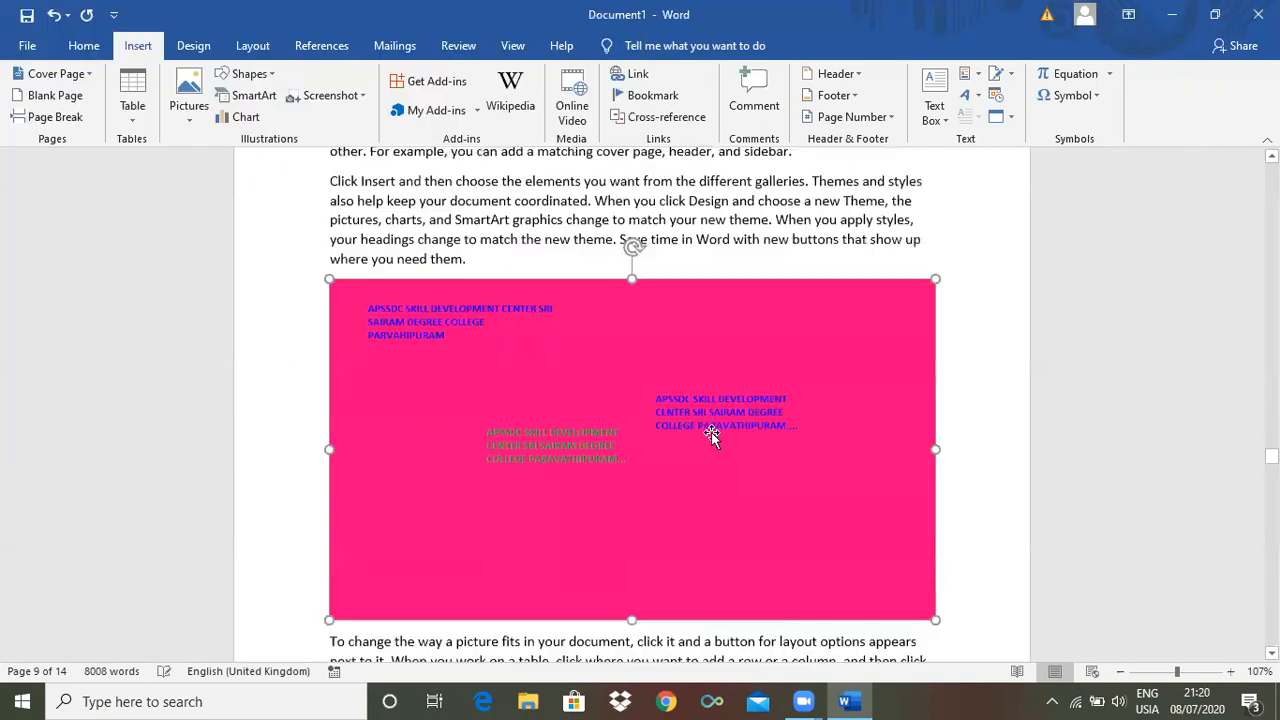
pyautogui.moveTo(632, 617); pyautogui.dragTo(630, 497)
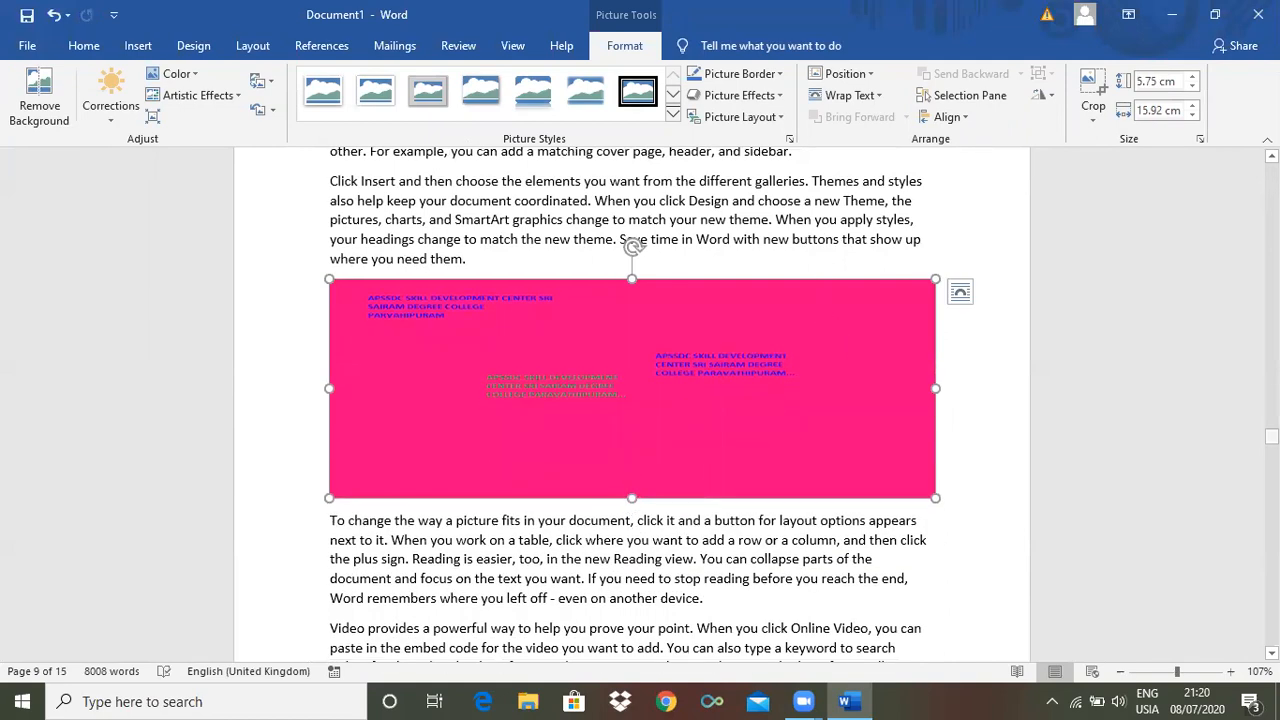
pyautogui.click(970, 421)
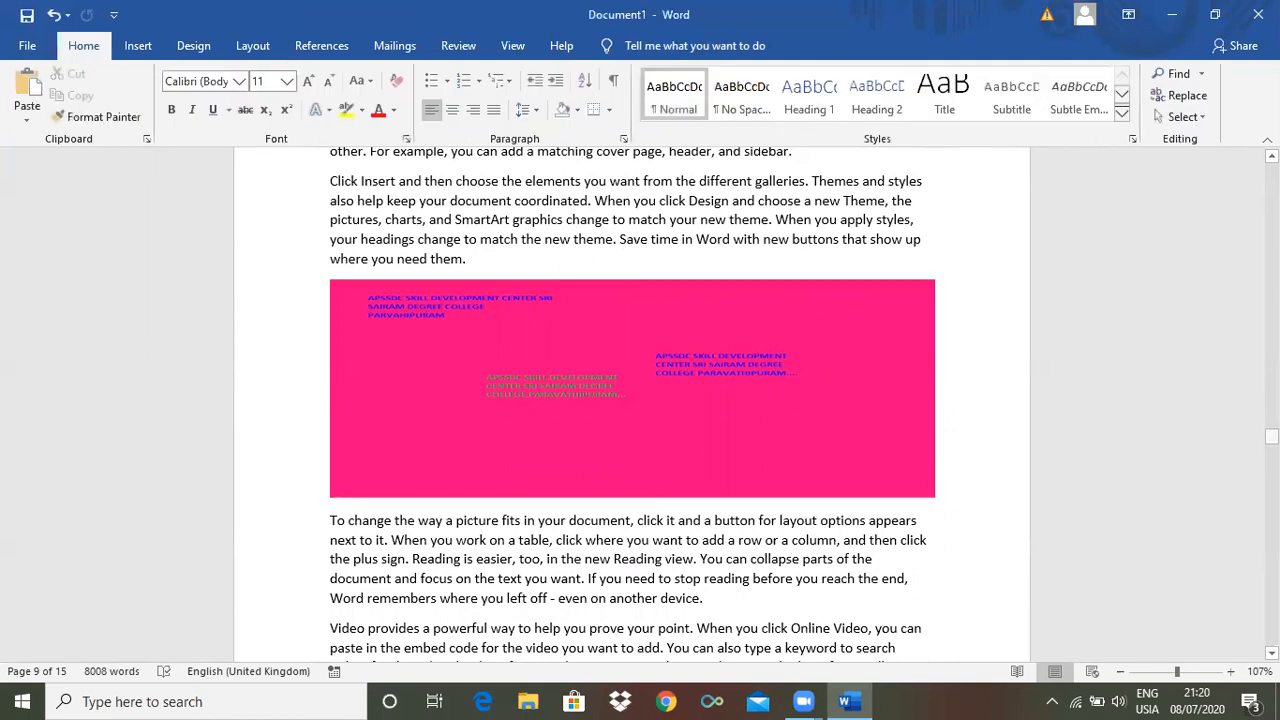
# Add a blank line after the second "Click Insert" paragraph shown on page 10.
pyautogui.moveTo(1272, 437); pyautogui.dragTo(1272, 462)
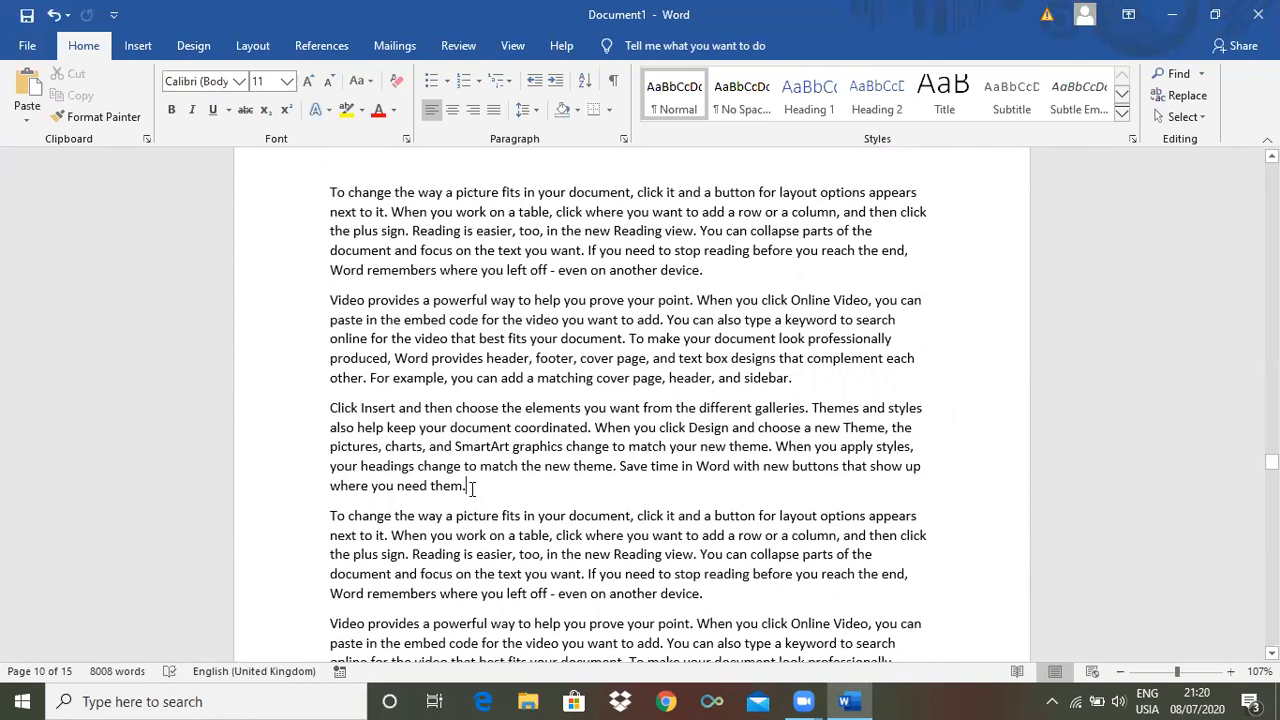
pyautogui.click(472, 488)
pyautogui.press('Return')
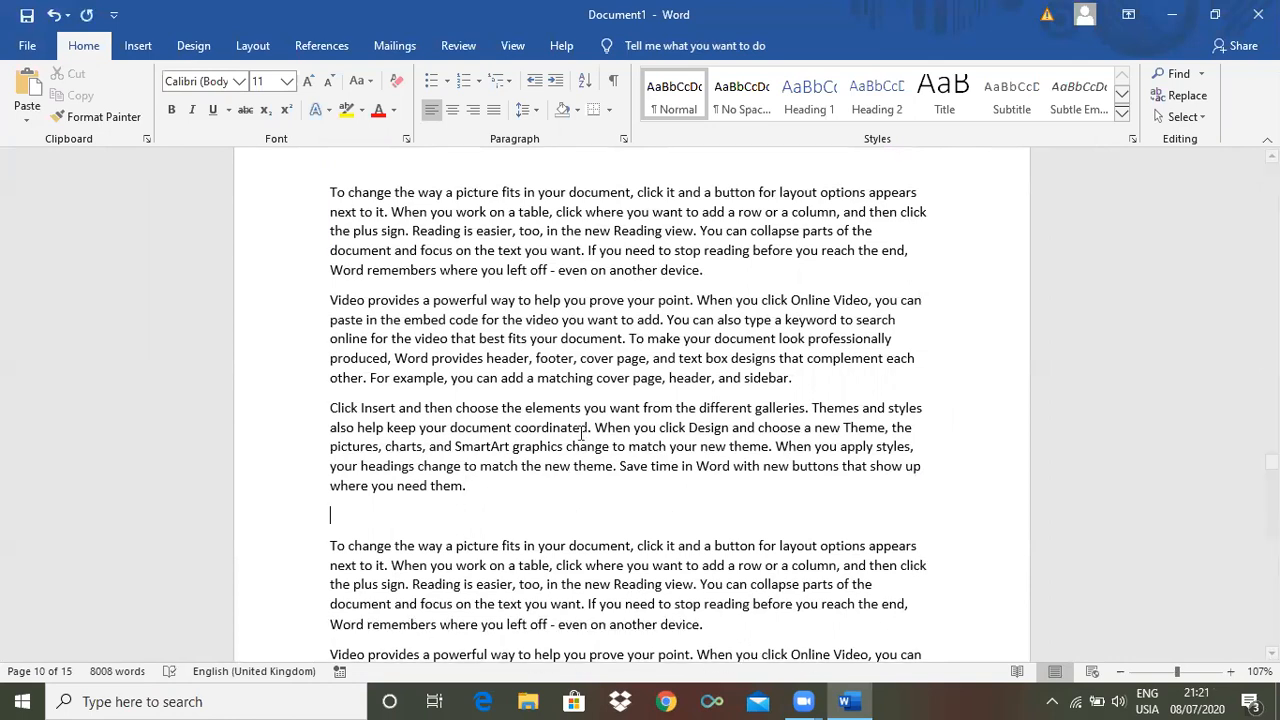
pyautogui.click(138, 48)
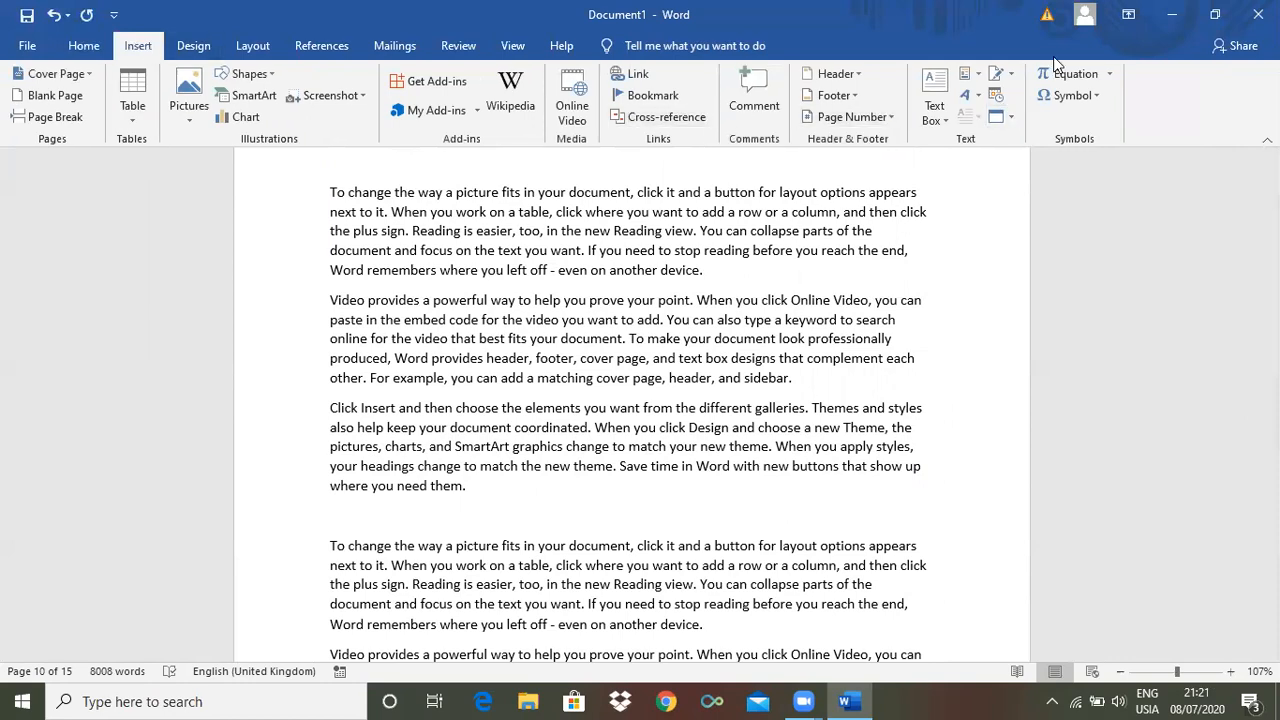
pyautogui.click(1080, 75)
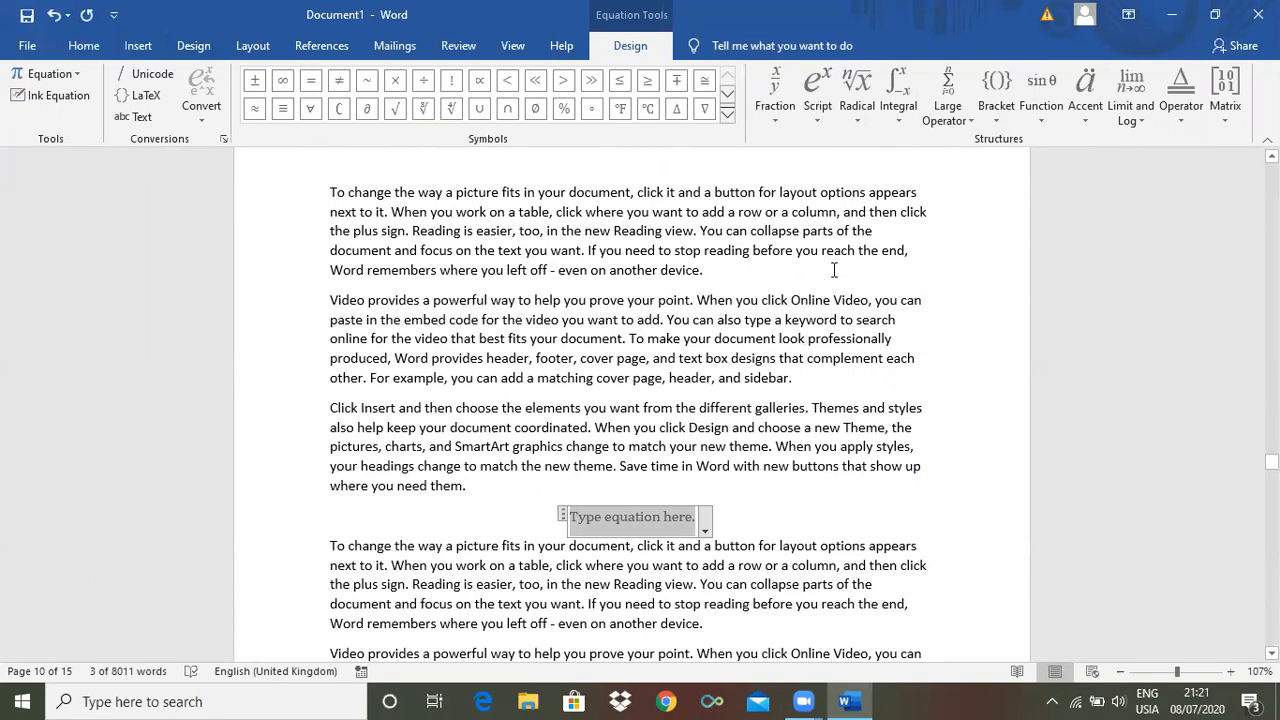
pyautogui.hotkey('ctrl', 'z')
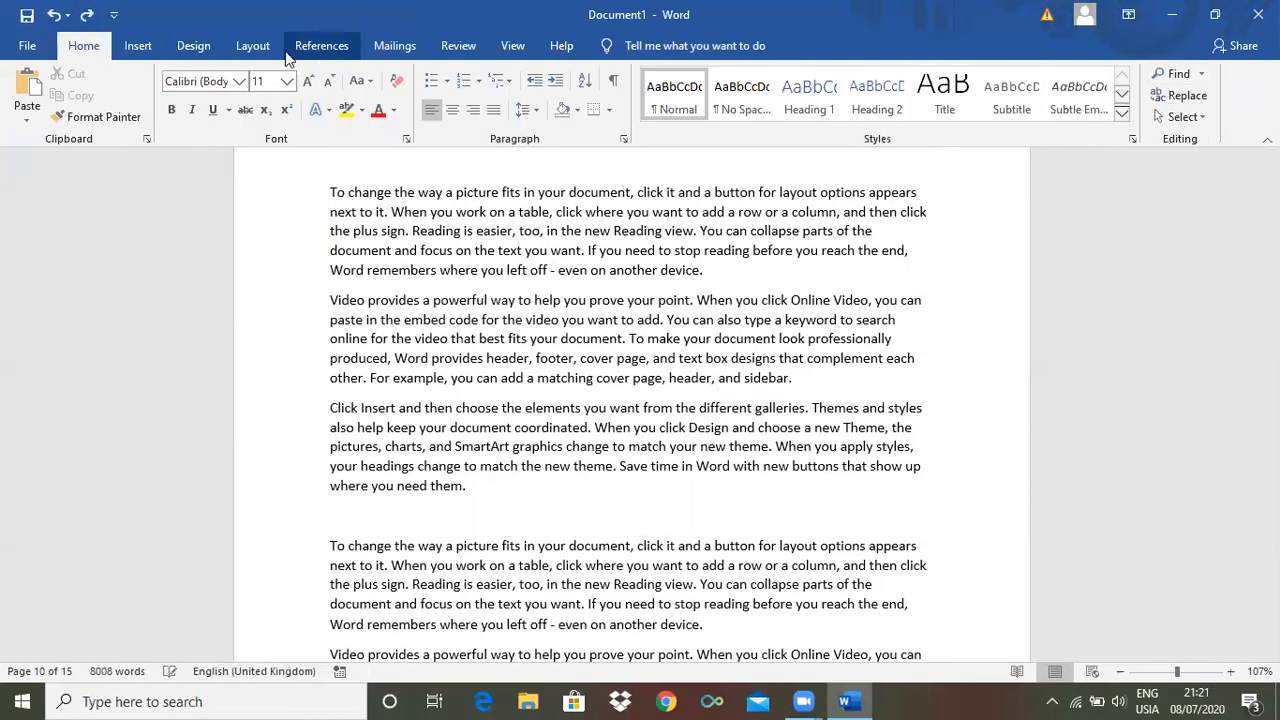
# Insert the built-in Expansion of a Sum equation on the blank line on page 10.
pyautogui.click(136, 46)
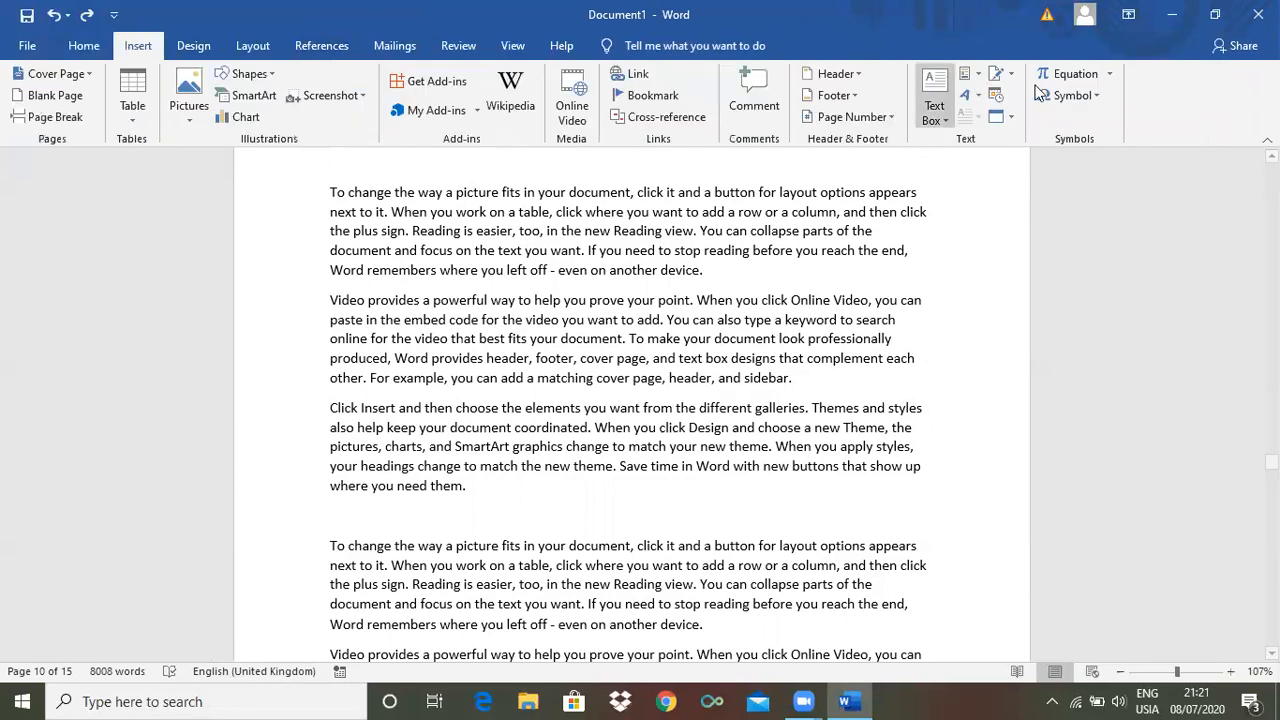
pyautogui.click(1110, 74)
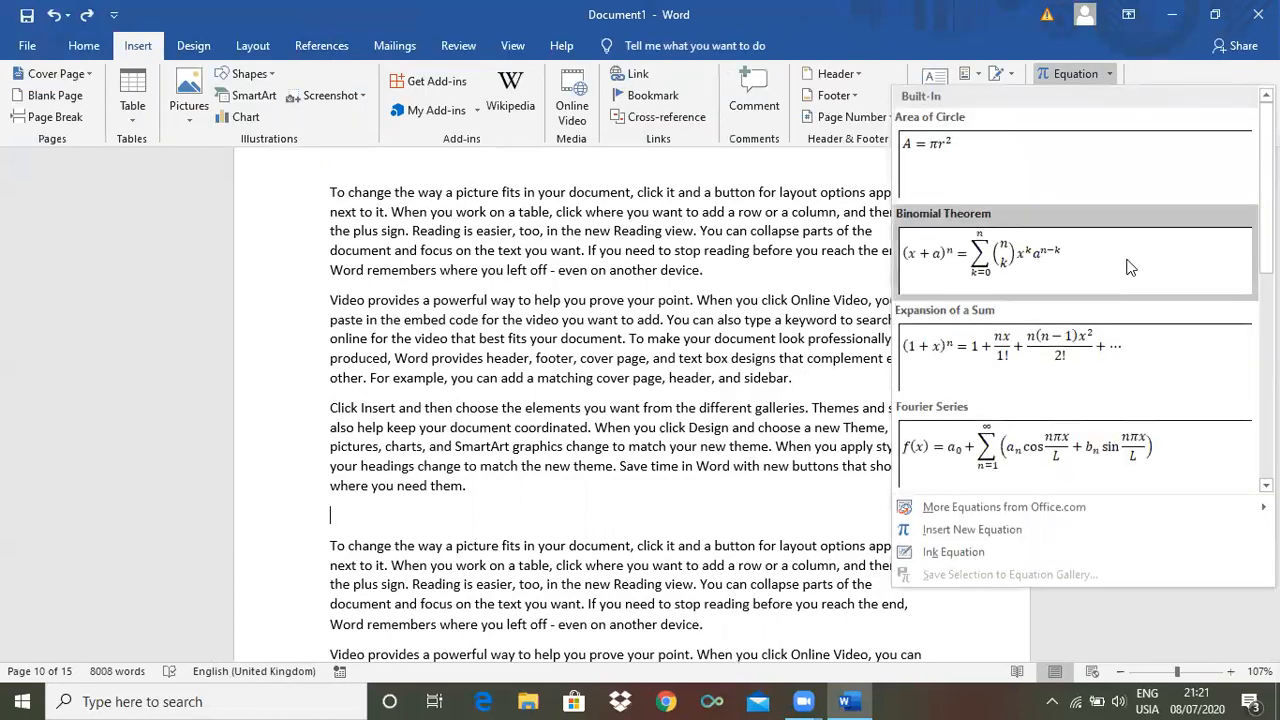
pyautogui.click(1072, 344)
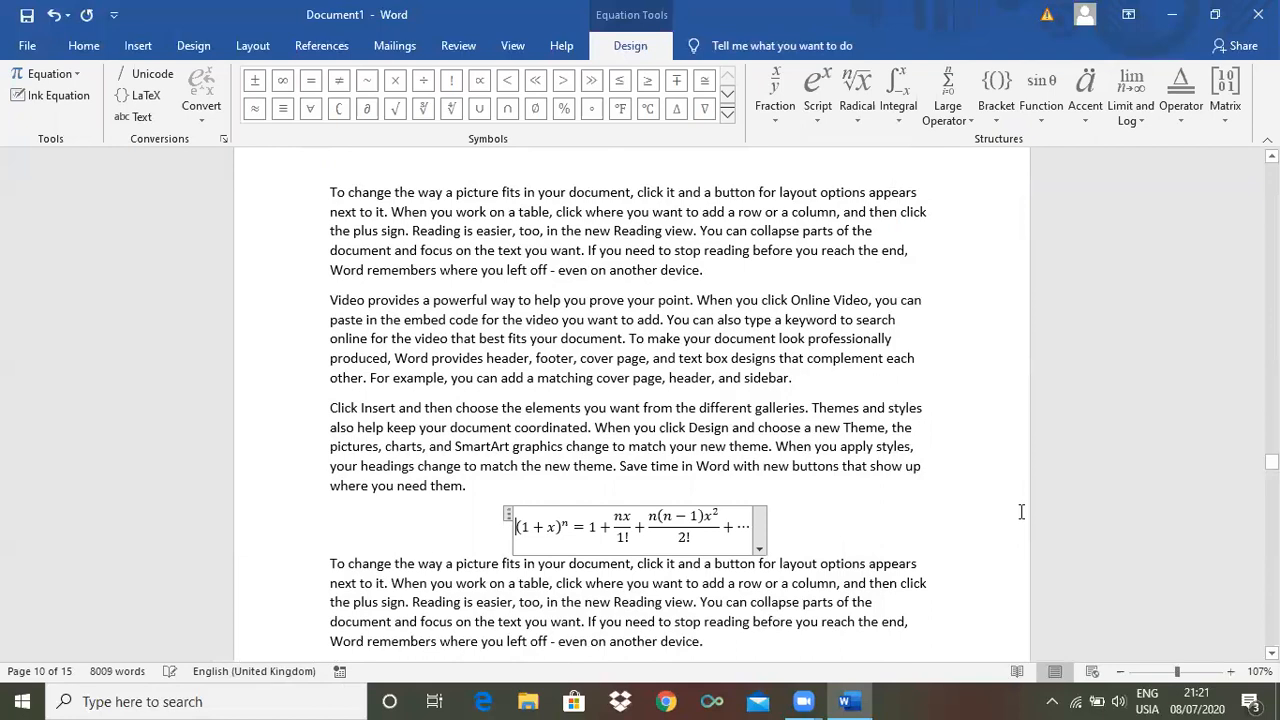
# Insert a caption with the Figure label below the blue hexagon shape on page 2.
pyautogui.moveTo(1272, 461); pyautogui.dragTo(1272, 170)
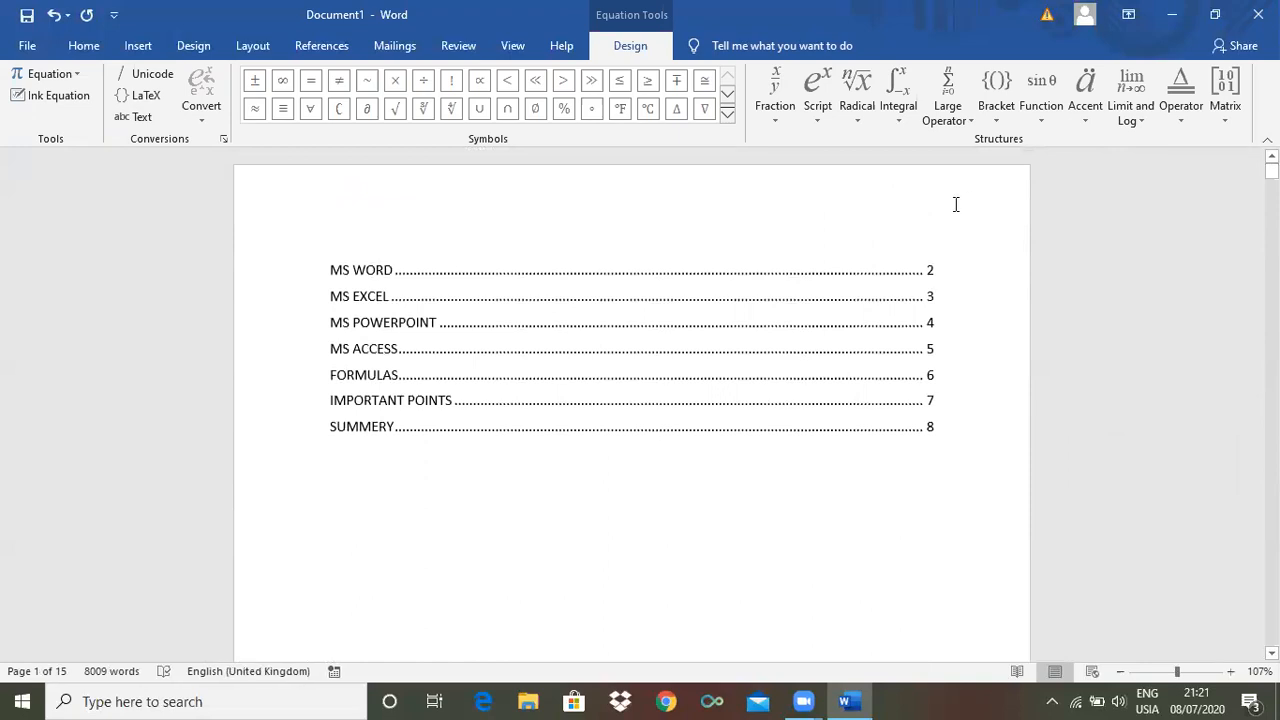
pyautogui.click(366, 477)
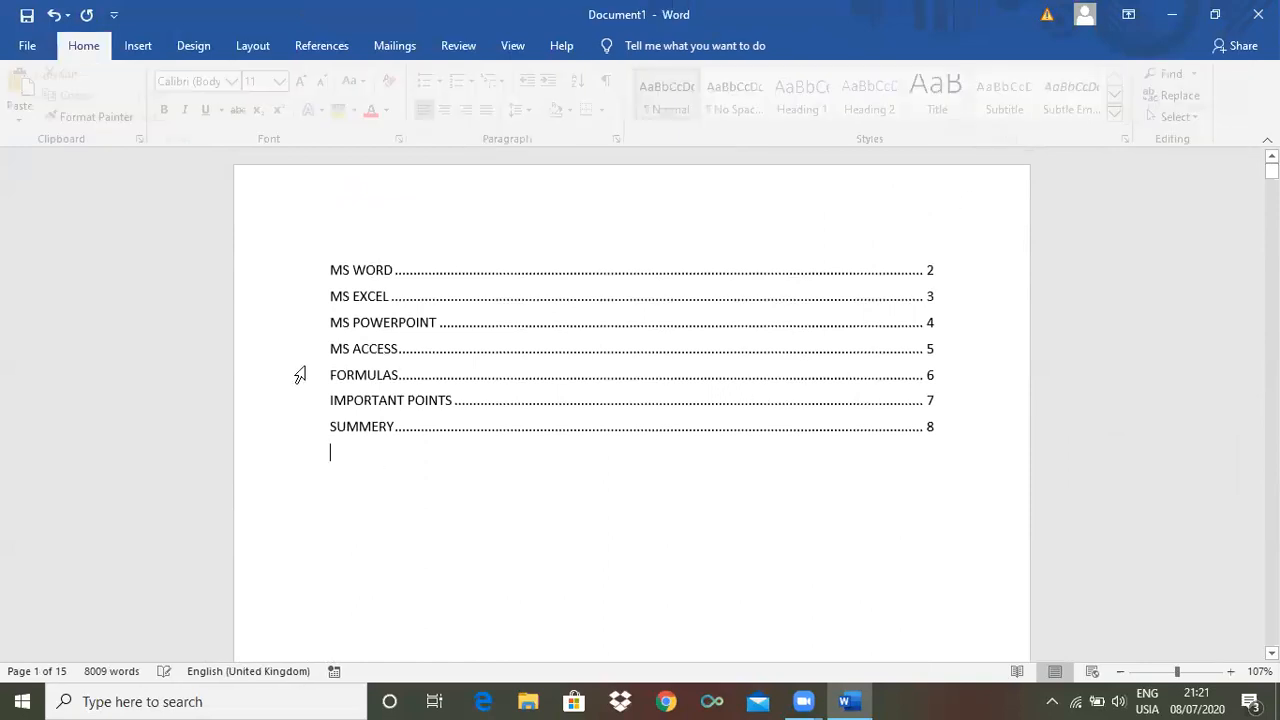
pyautogui.click(325, 50)
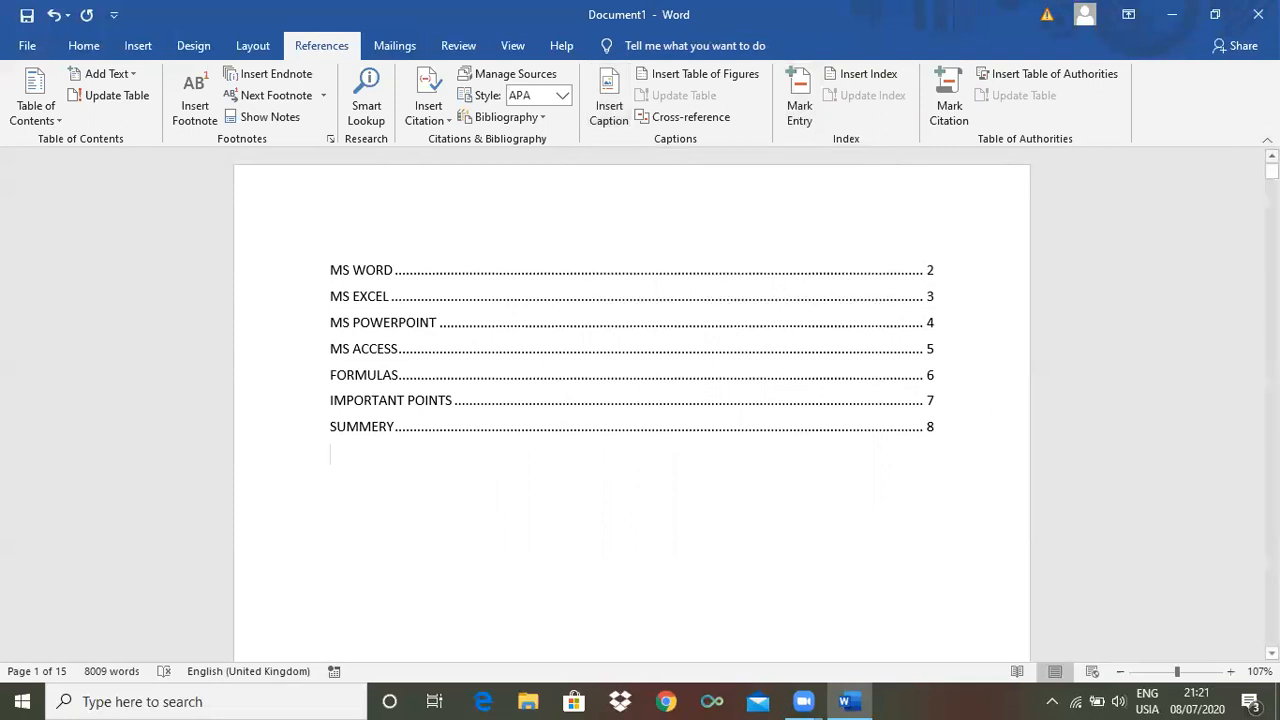
pyautogui.moveTo(1272, 171); pyautogui.dragTo(1272, 207)
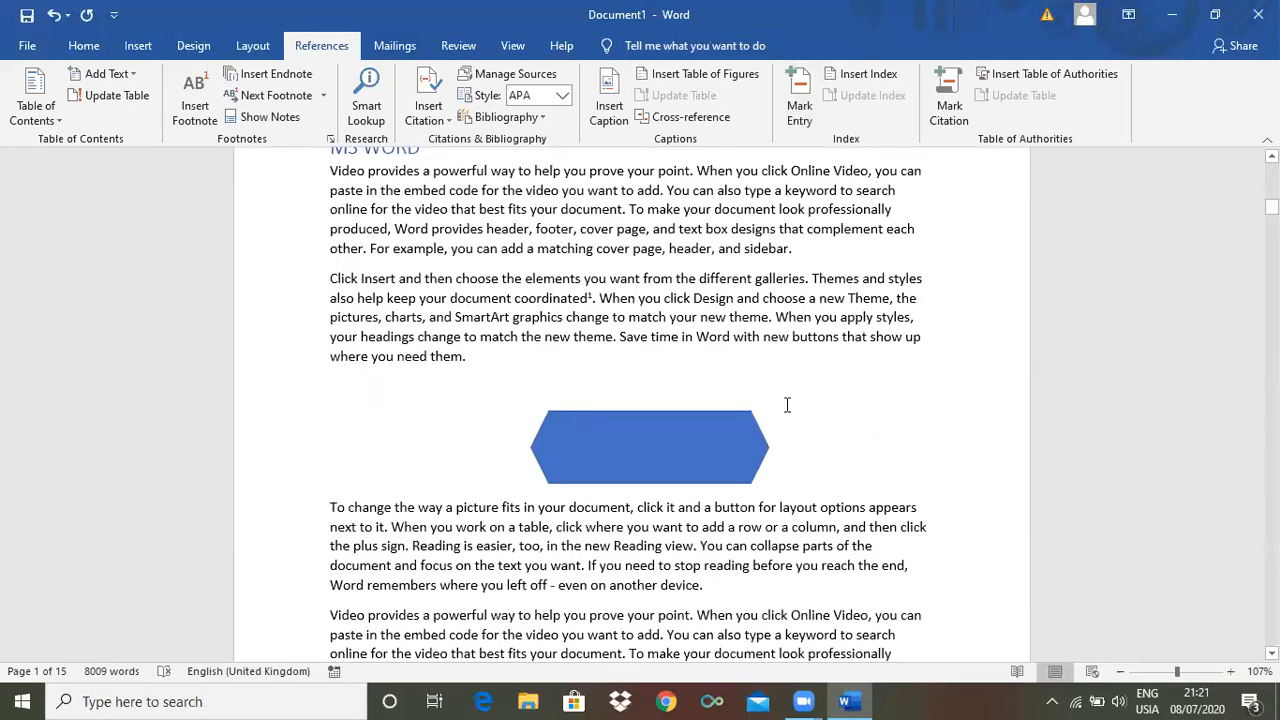
pyautogui.click(679, 433)
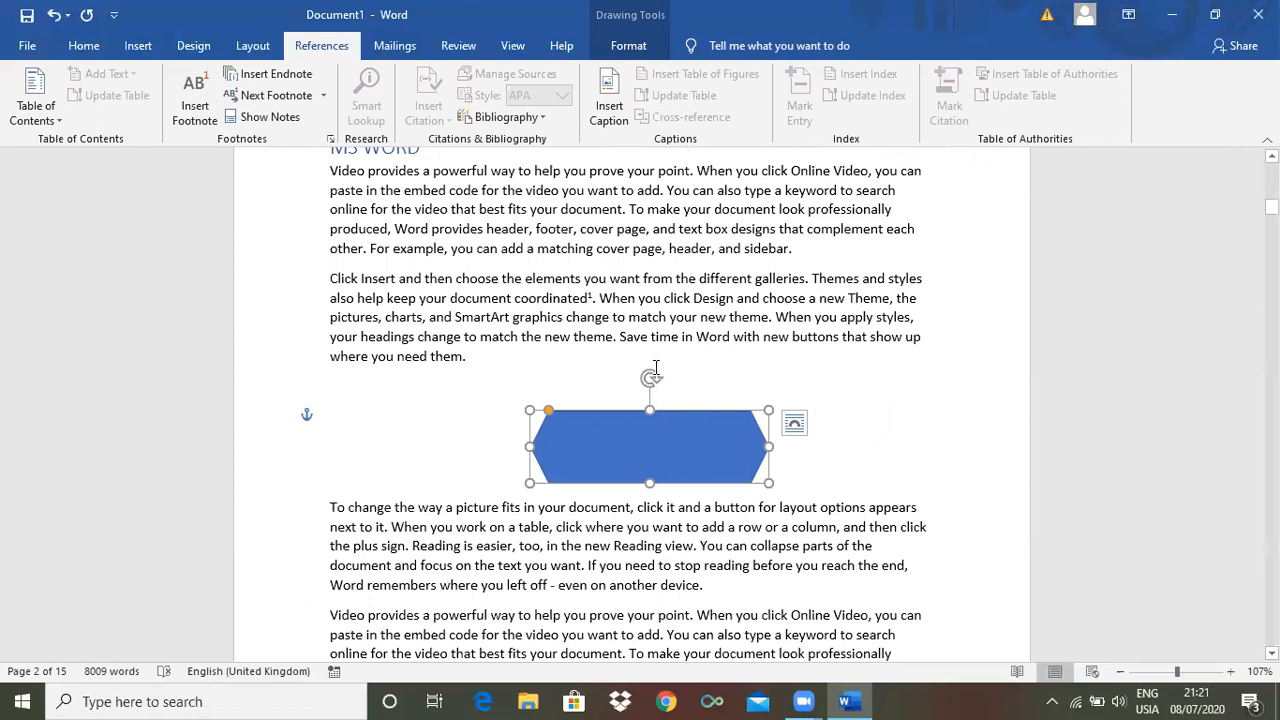
pyautogui.click(611, 110)
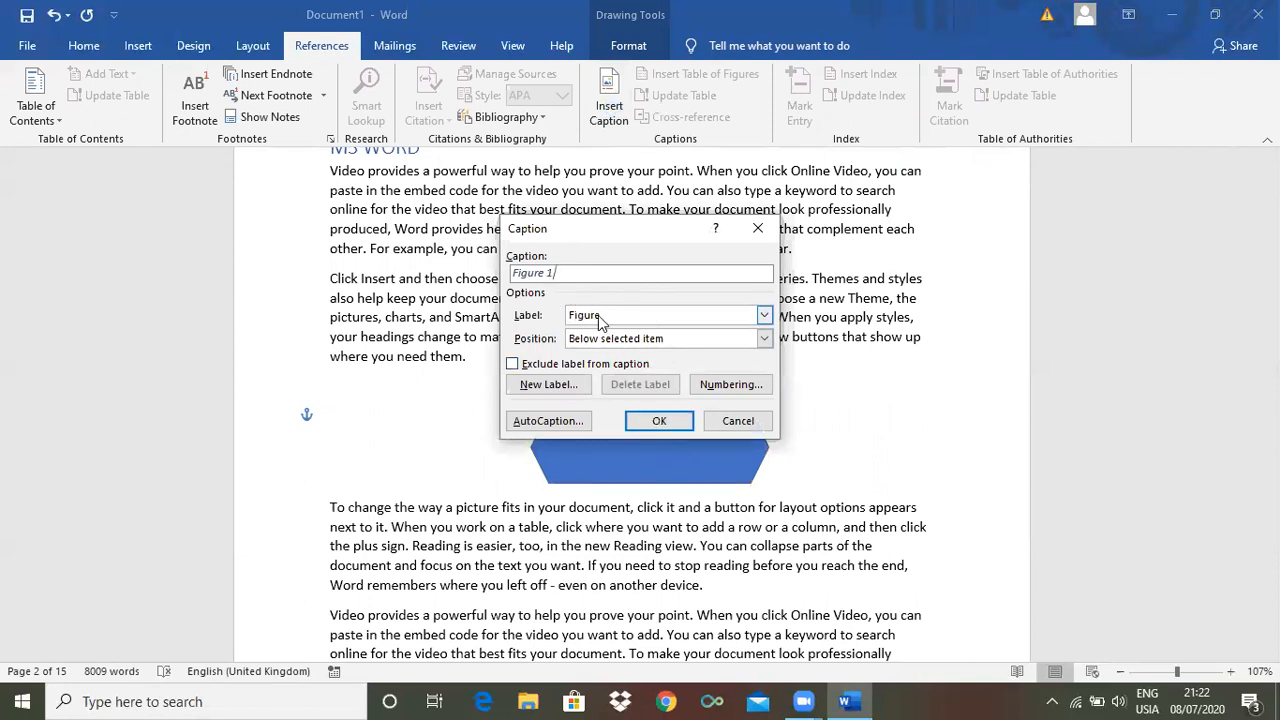
pyautogui.click(655, 421)
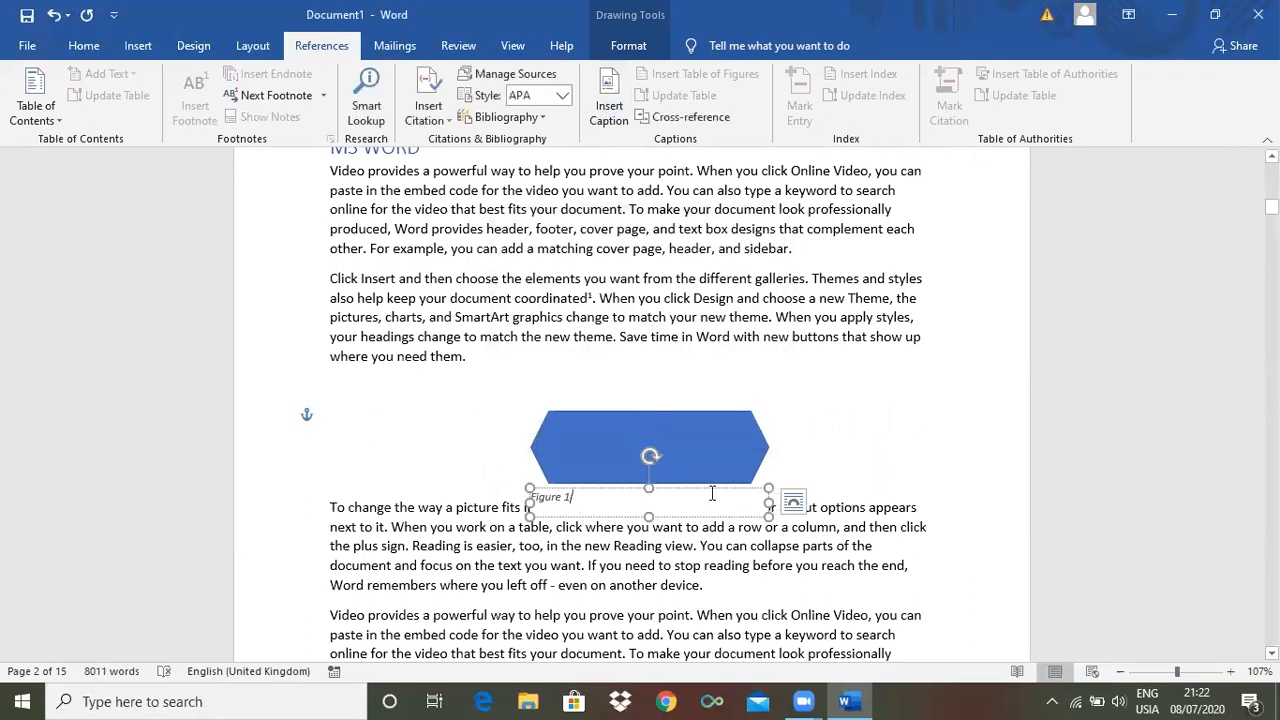
pyautogui.click(839, 446)
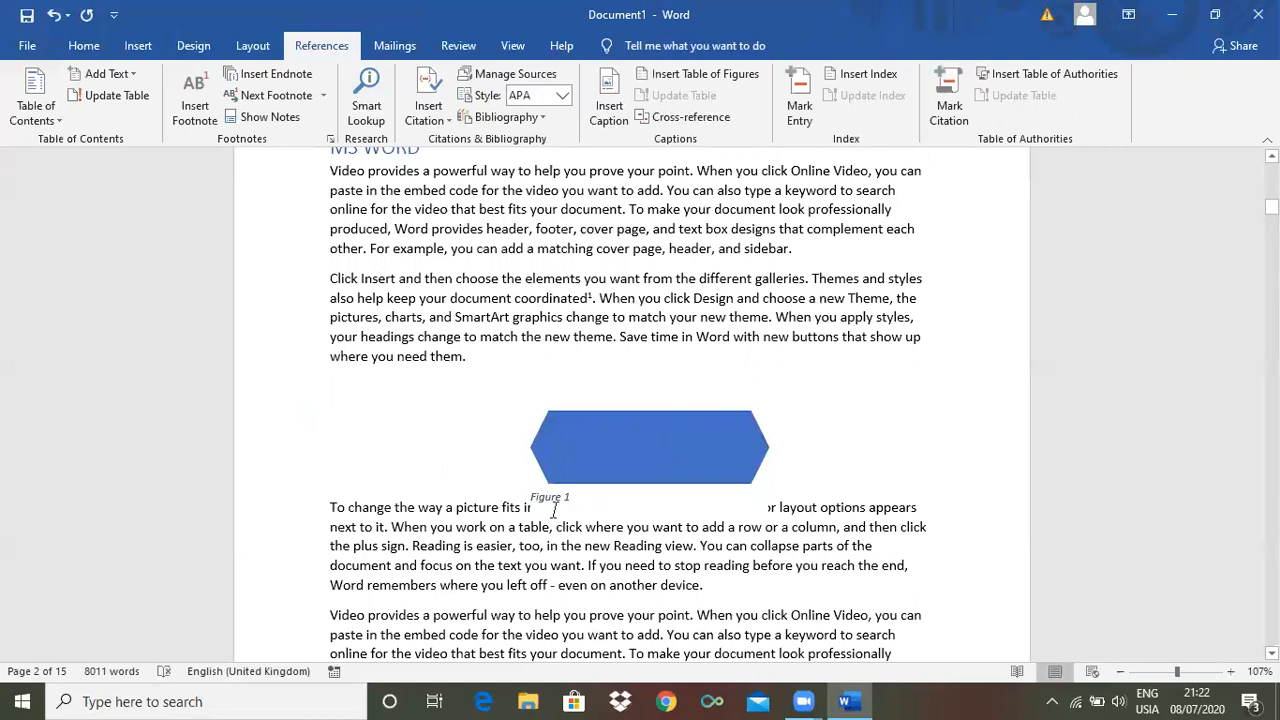
# Insert a caption with the Figure label below the pink picture on page 3.
pyautogui.scroll(5, 632, 400)
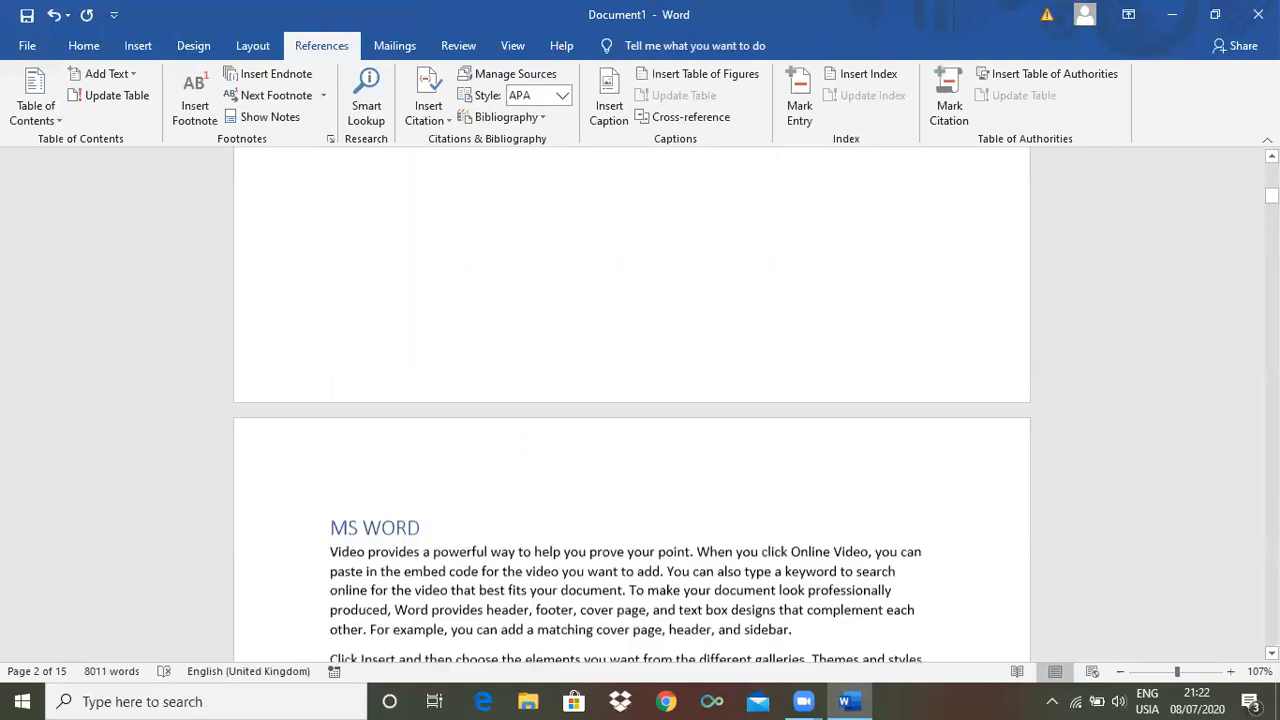
pyautogui.moveTo(1271, 192); pyautogui.dragTo(1271, 246)
pyautogui.click(722, 437)
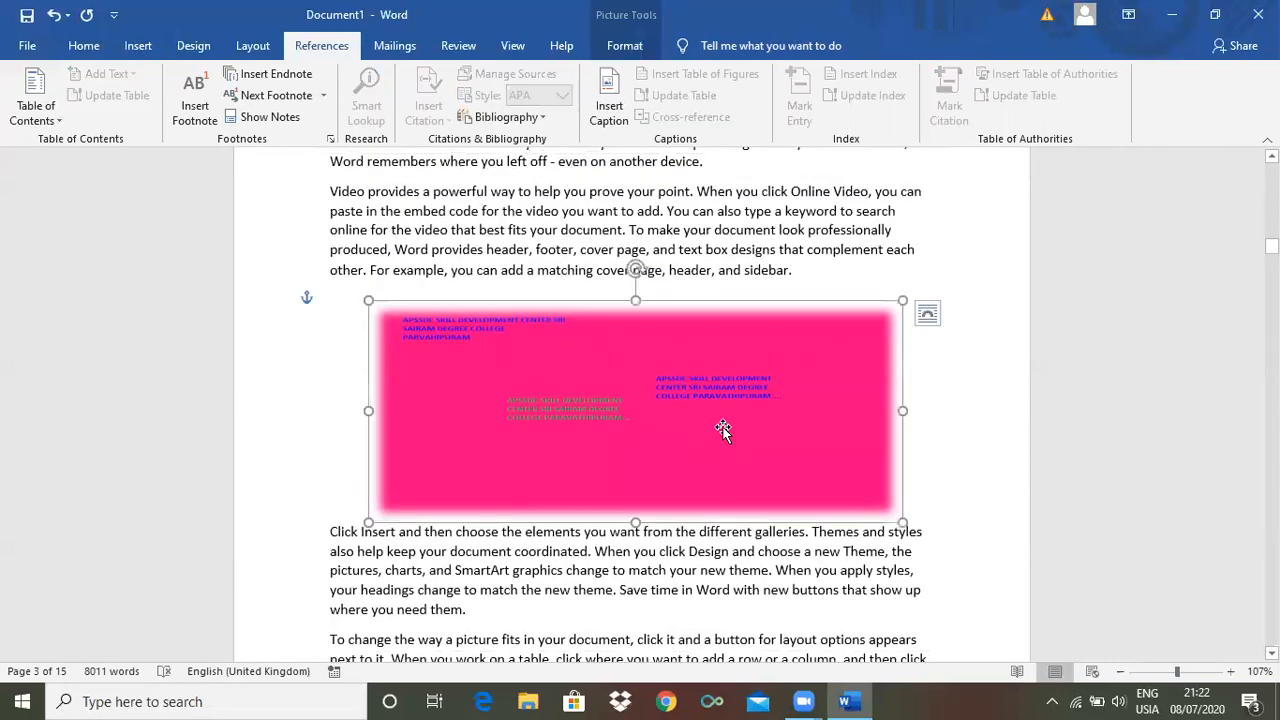
pyautogui.click(610, 112)
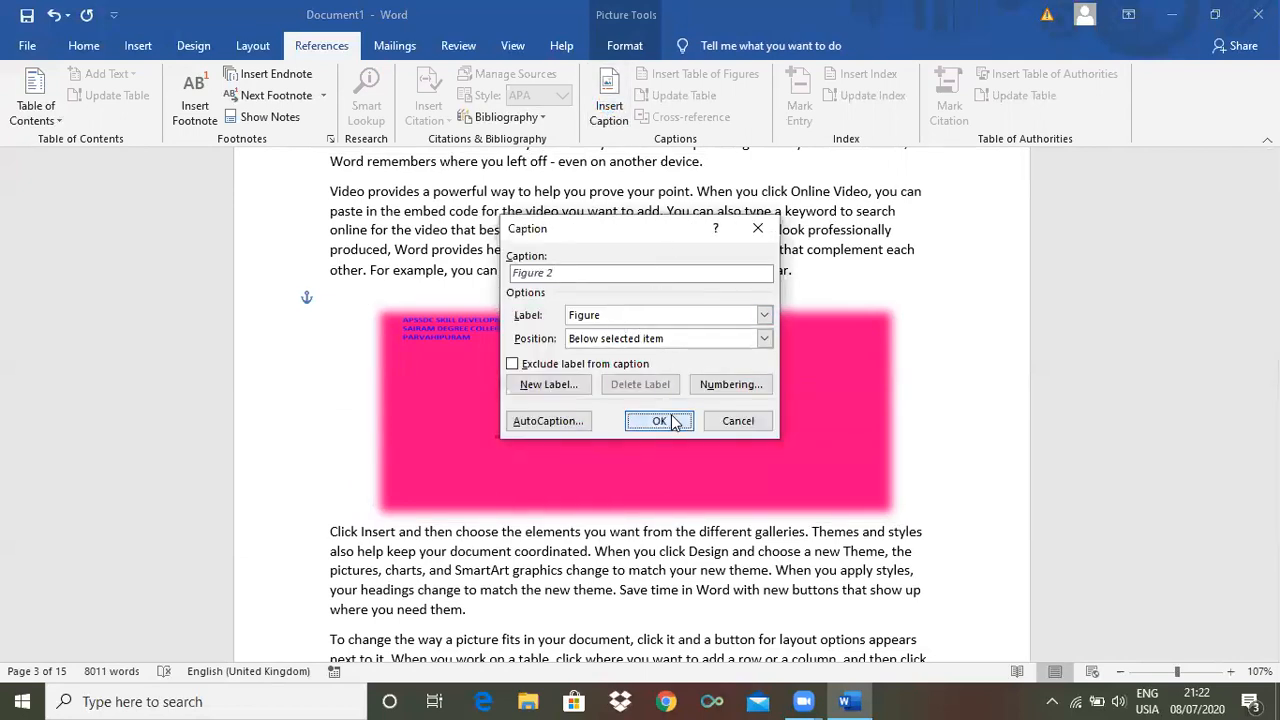
pyautogui.click(662, 421)
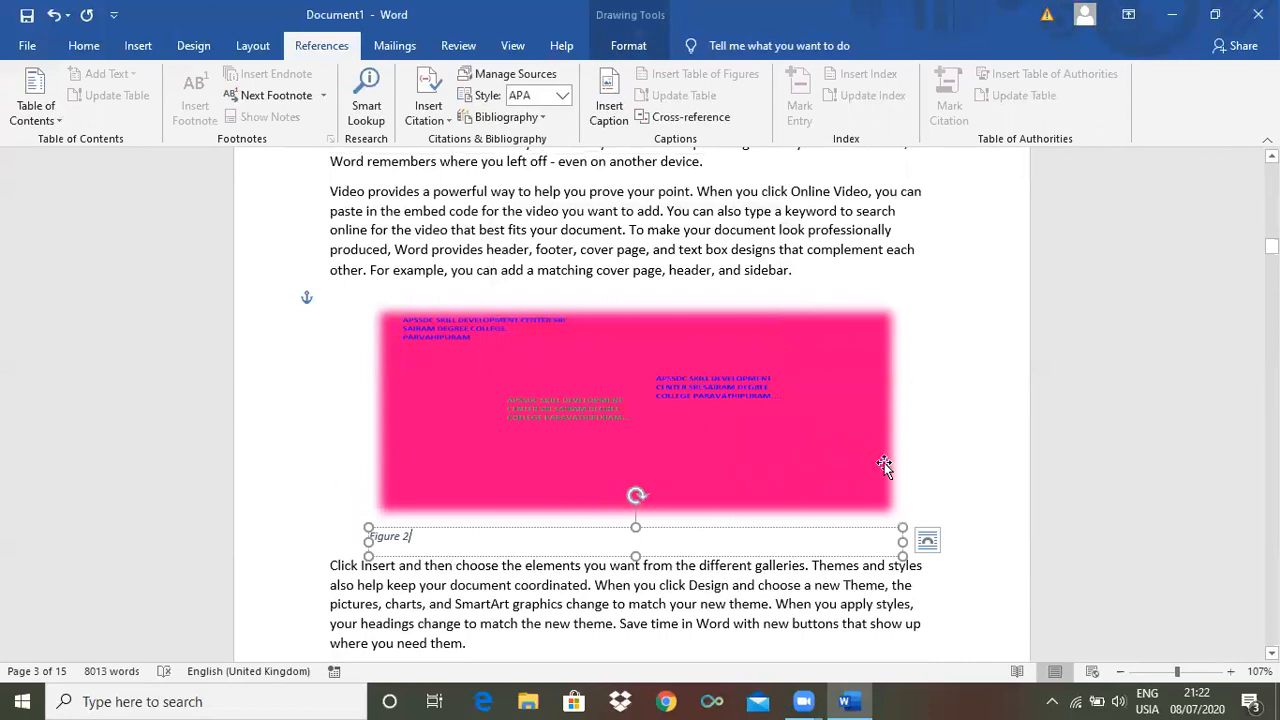
pyautogui.click(978, 456)
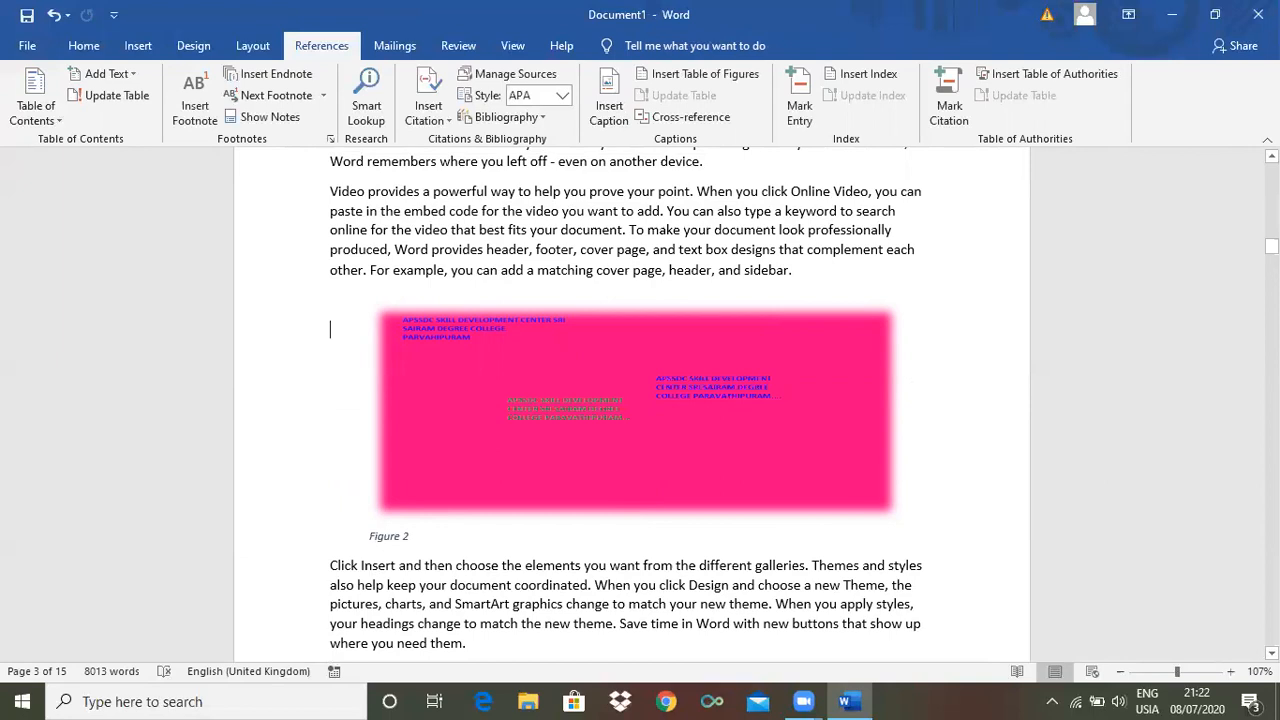
# Insert a caption with the Equation label above the binomial theorem equation on page 4.
pyautogui.moveTo(1271, 246); pyautogui.dragTo(1271, 268)
pyautogui.moveTo(676, 501); pyautogui.dragTo(573, 499)
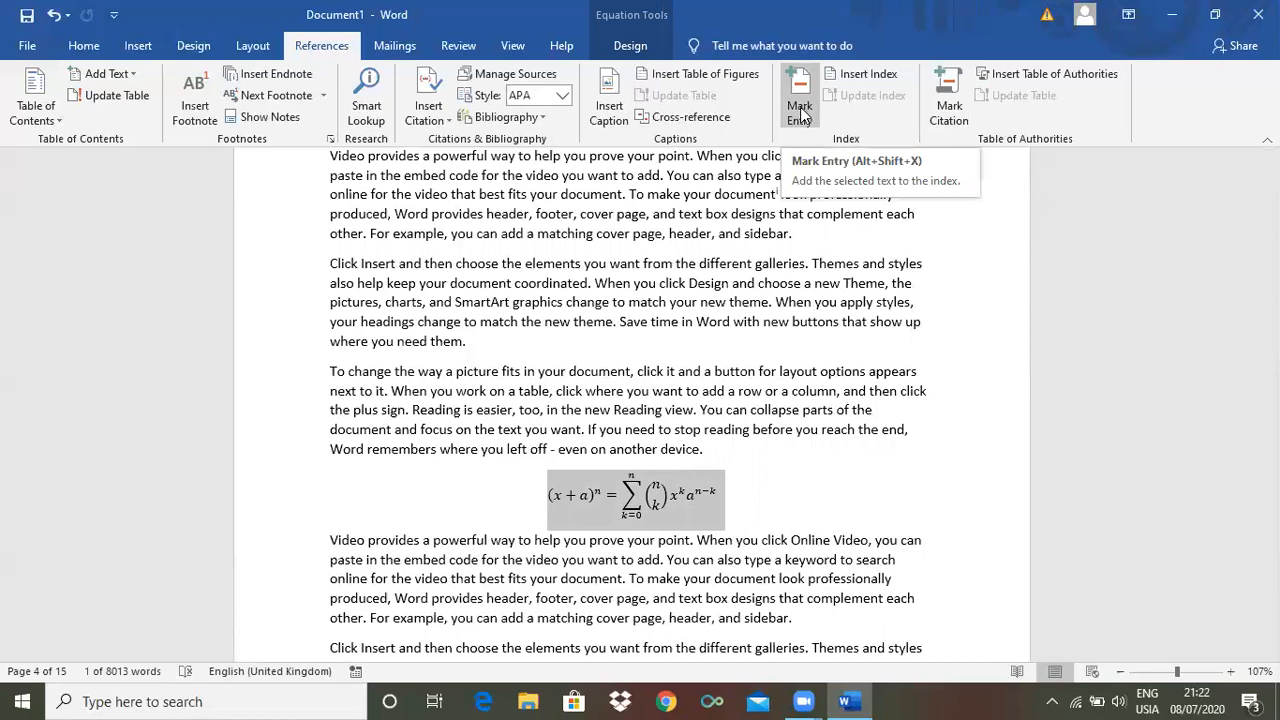
pyautogui.click(619, 112)
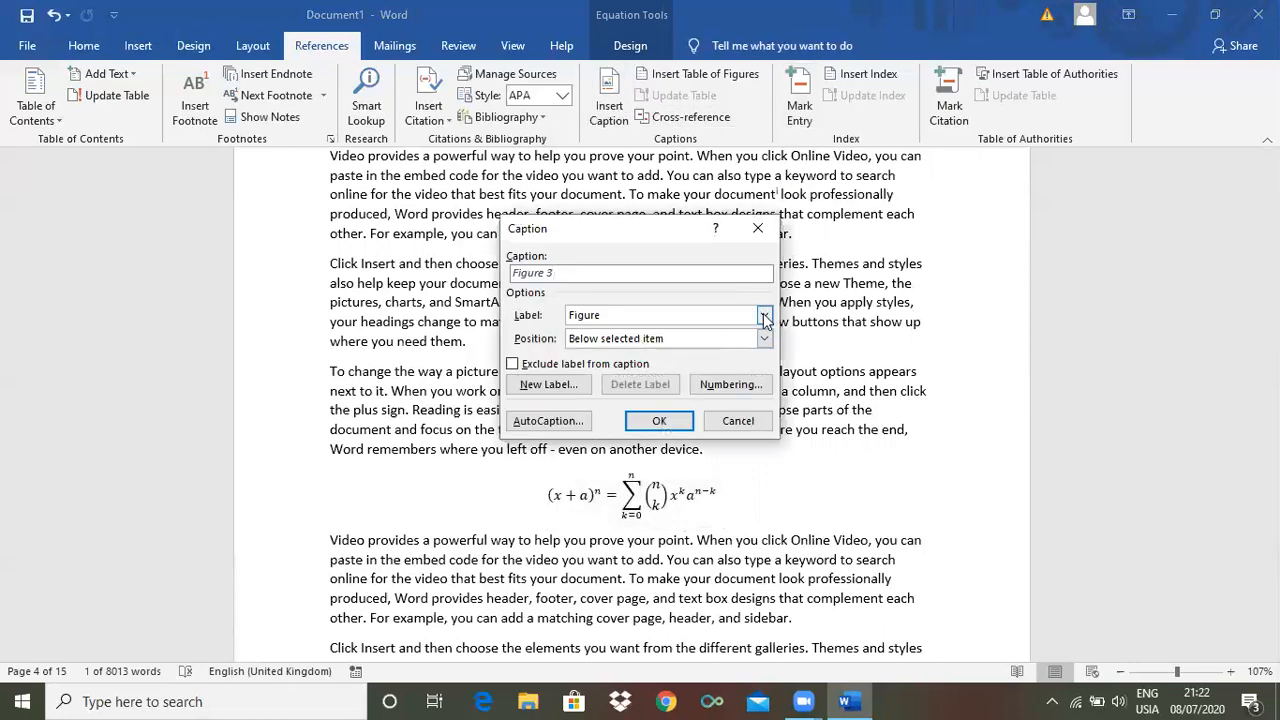
pyautogui.click(765, 316)
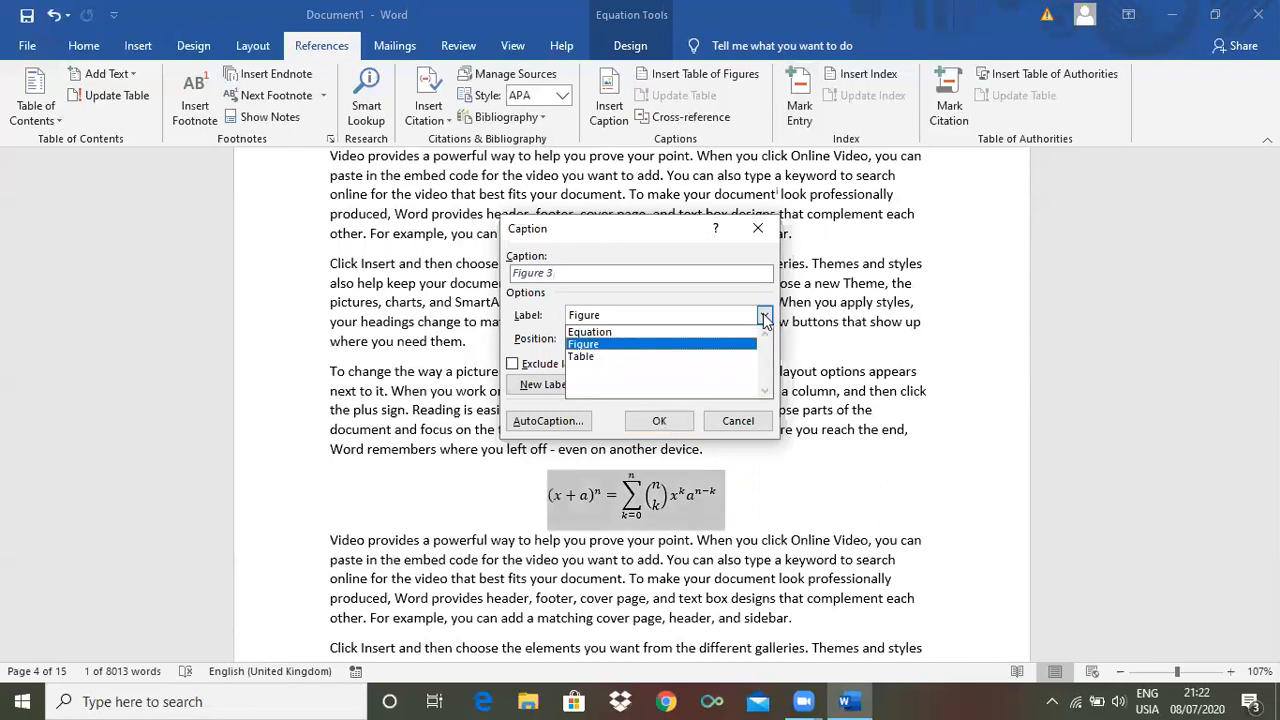
pyautogui.click(624, 338)
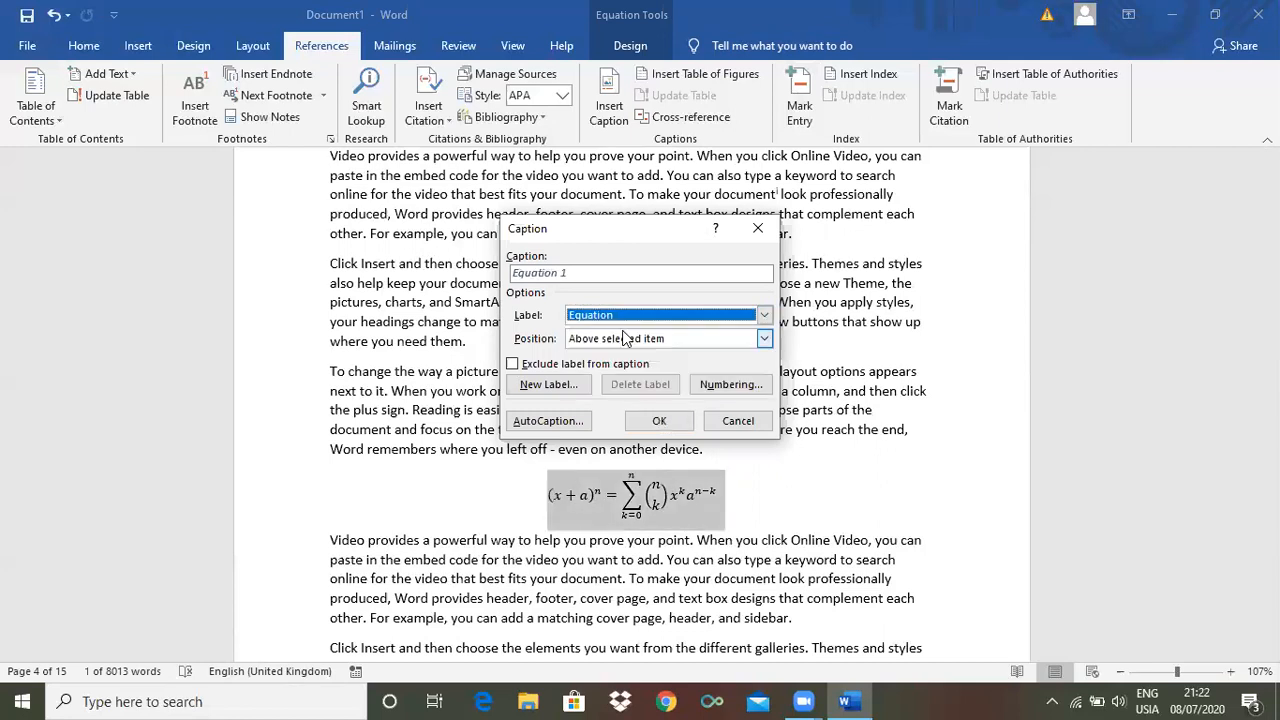
pyautogui.click(661, 421)
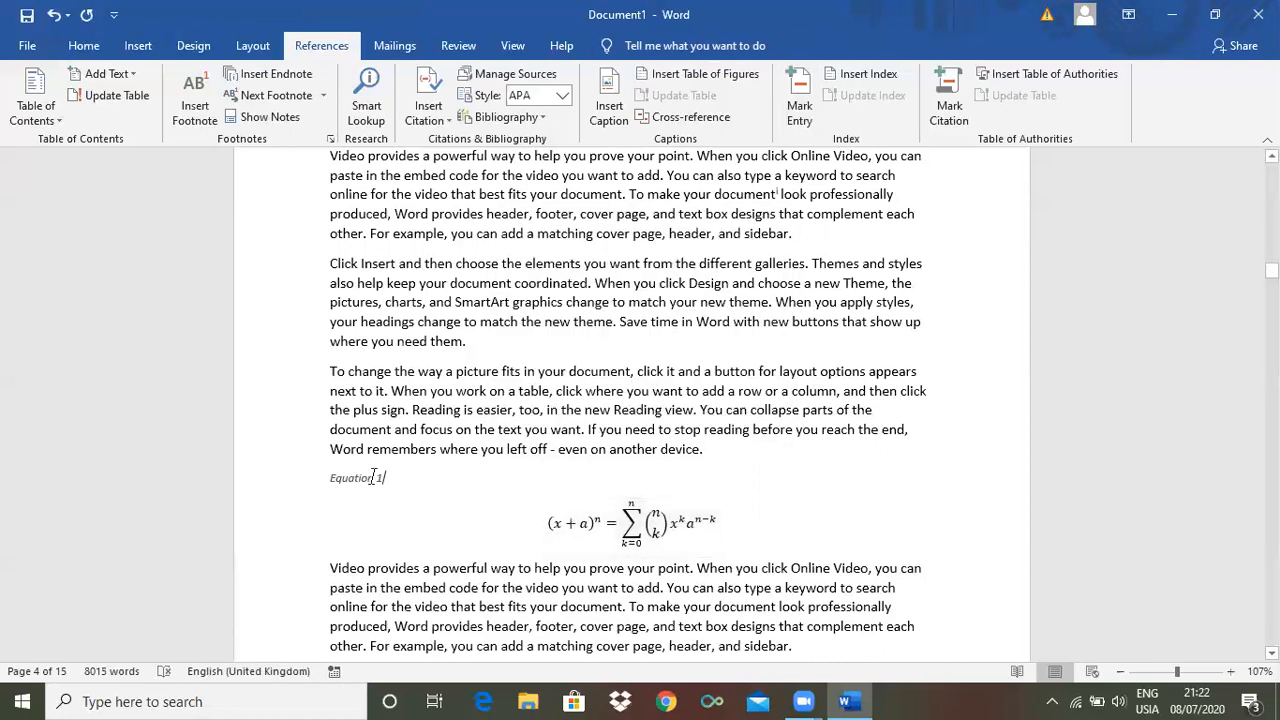
# Insert a caption with the Figure label below the "Ms word" WordArt on page 5.
pyautogui.moveTo(1271, 270); pyautogui.dragTo(1271, 305)
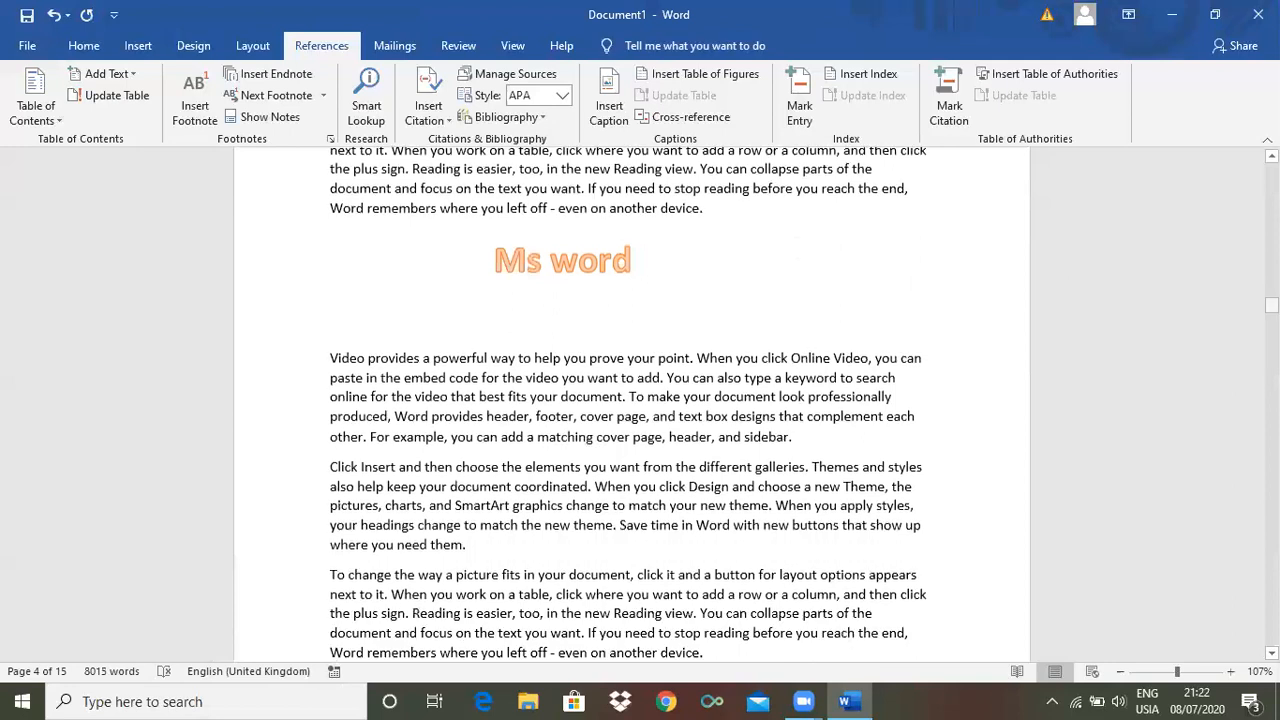
pyautogui.click(624, 241)
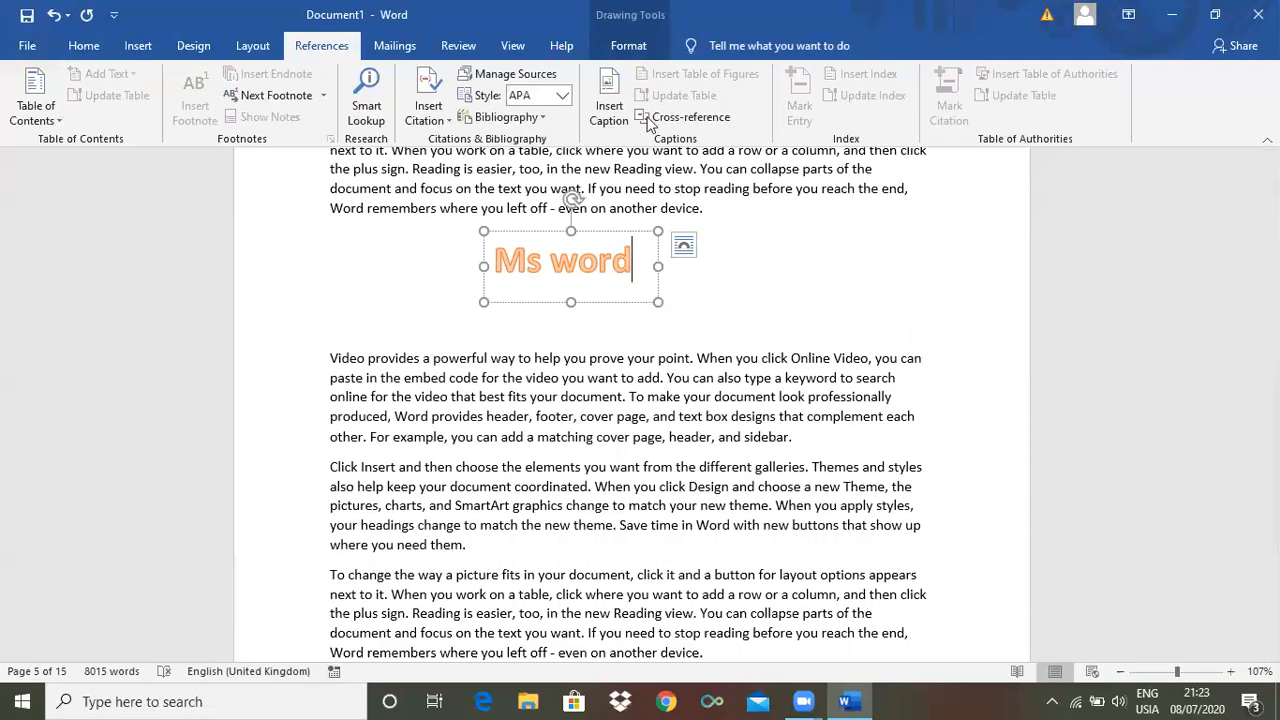
pyautogui.click(612, 110)
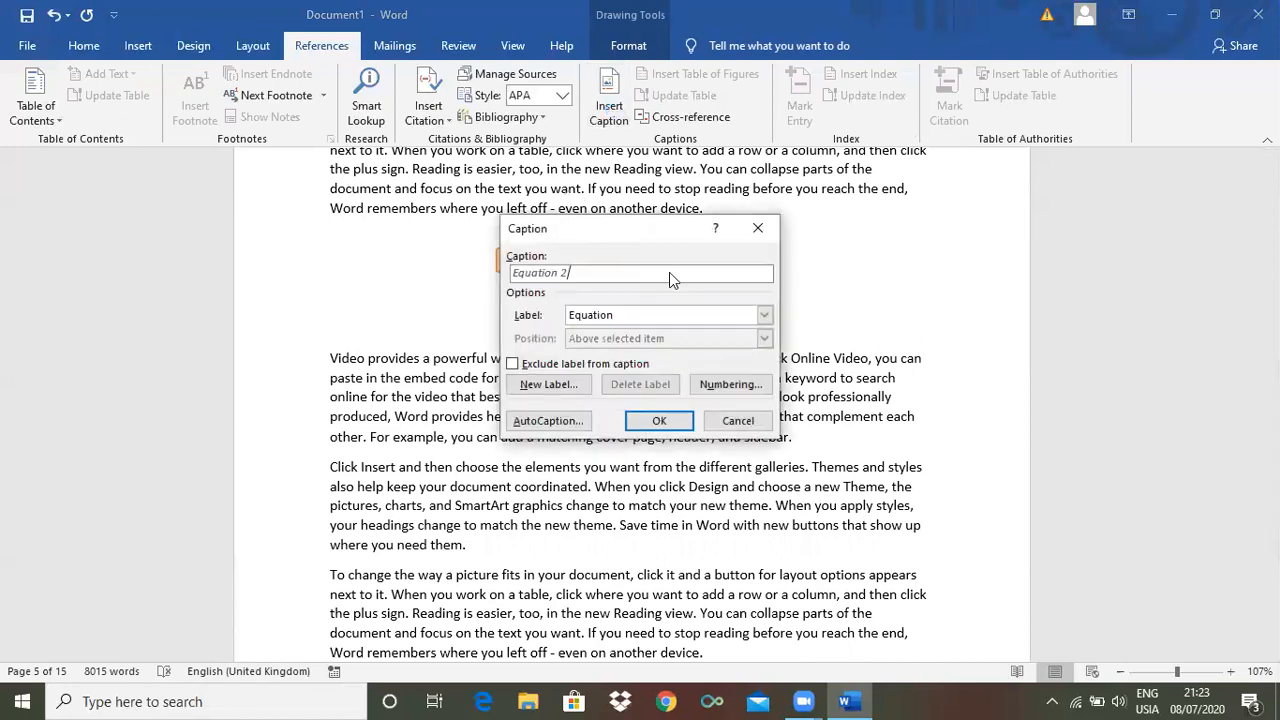
pyautogui.click(763, 315)
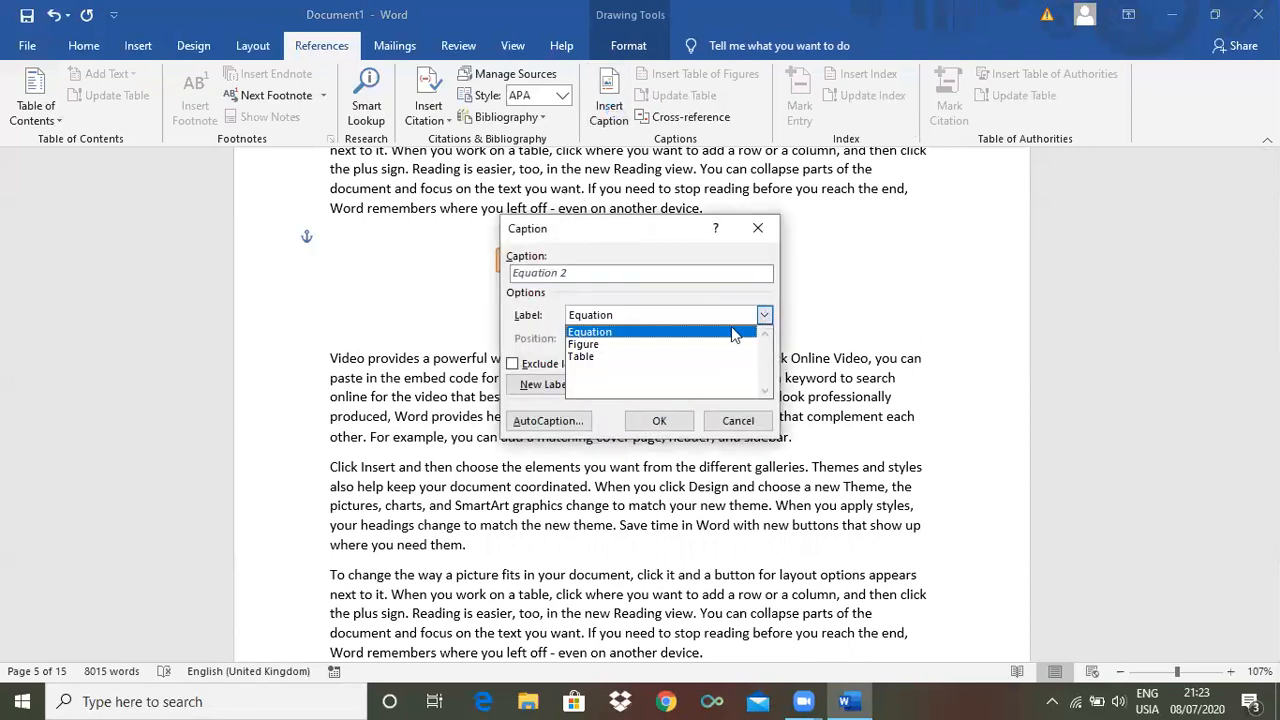
pyautogui.click(674, 345)
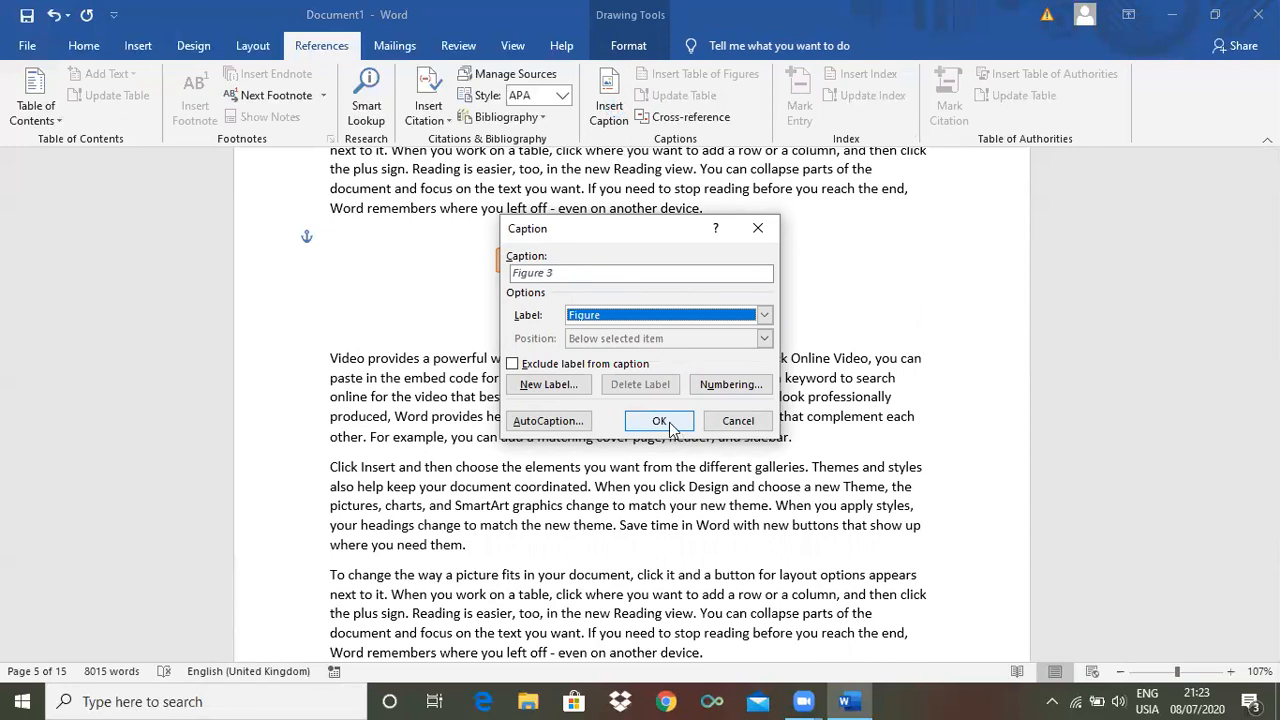
pyautogui.click(668, 424)
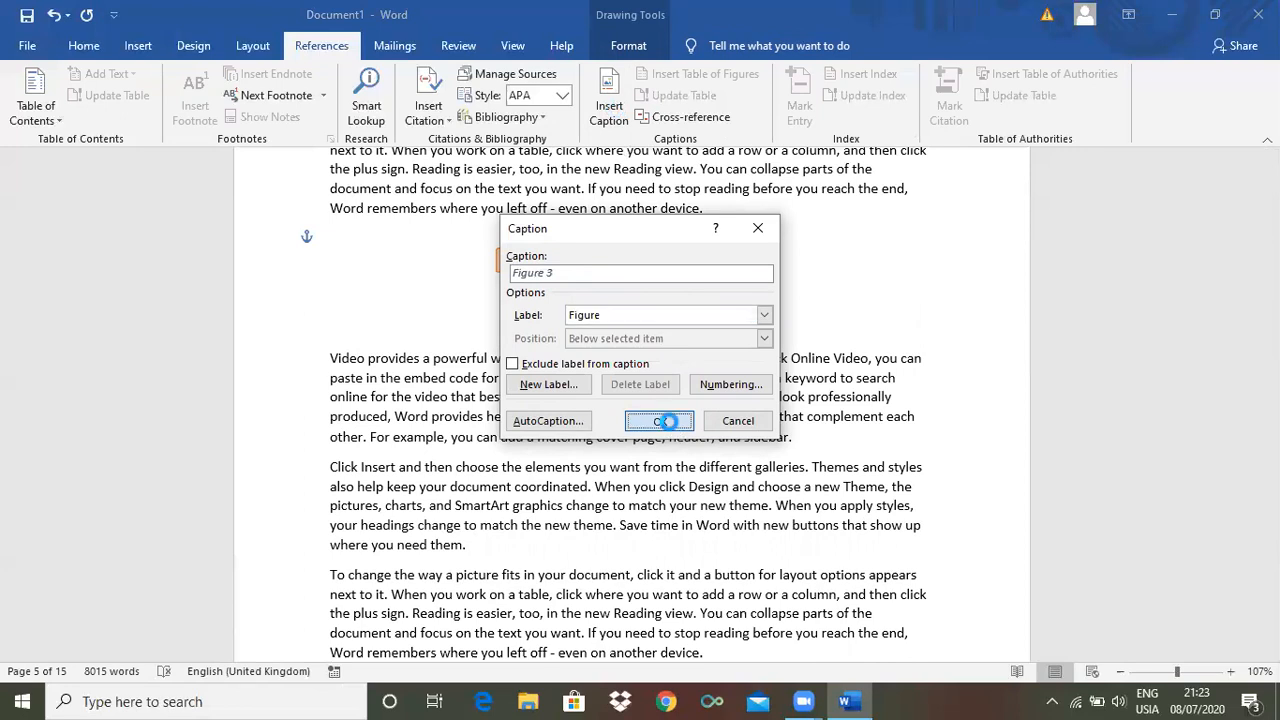
pyautogui.click(989, 340)
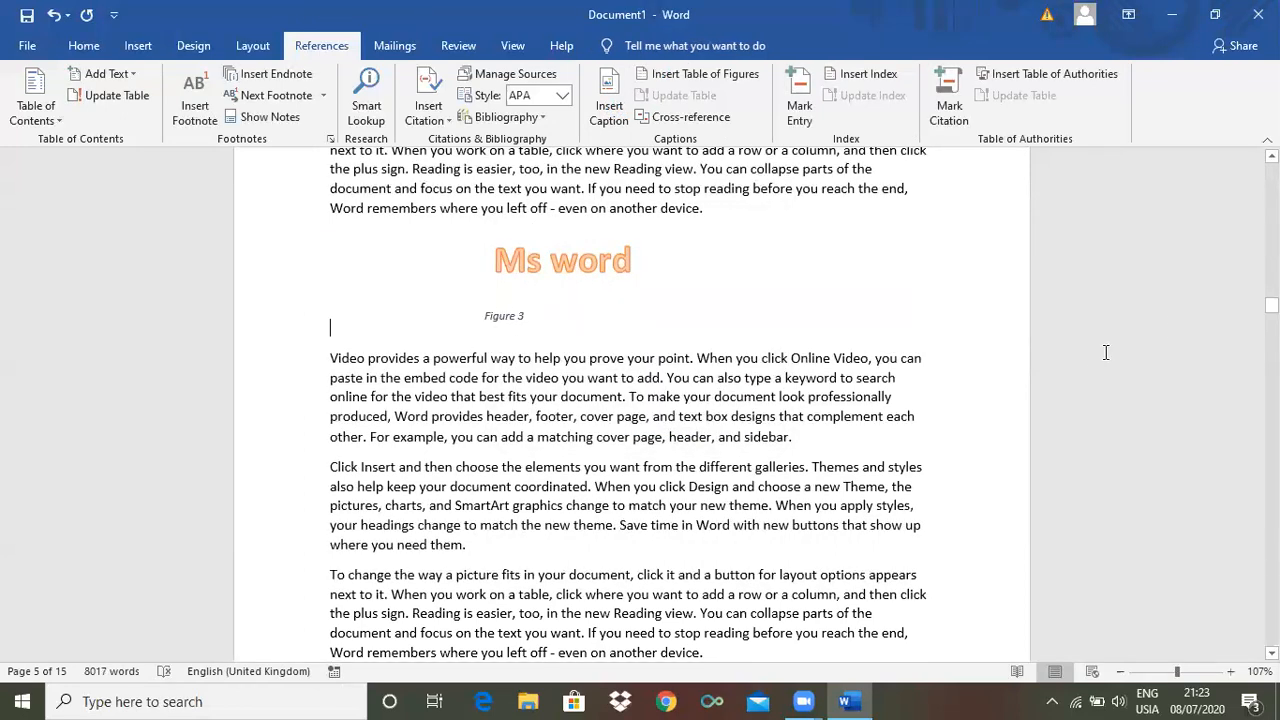
# Insert a caption with the Table label above the empty table on page 6.
pyautogui.moveTo(1271, 305); pyautogui.dragTo(1271, 340)
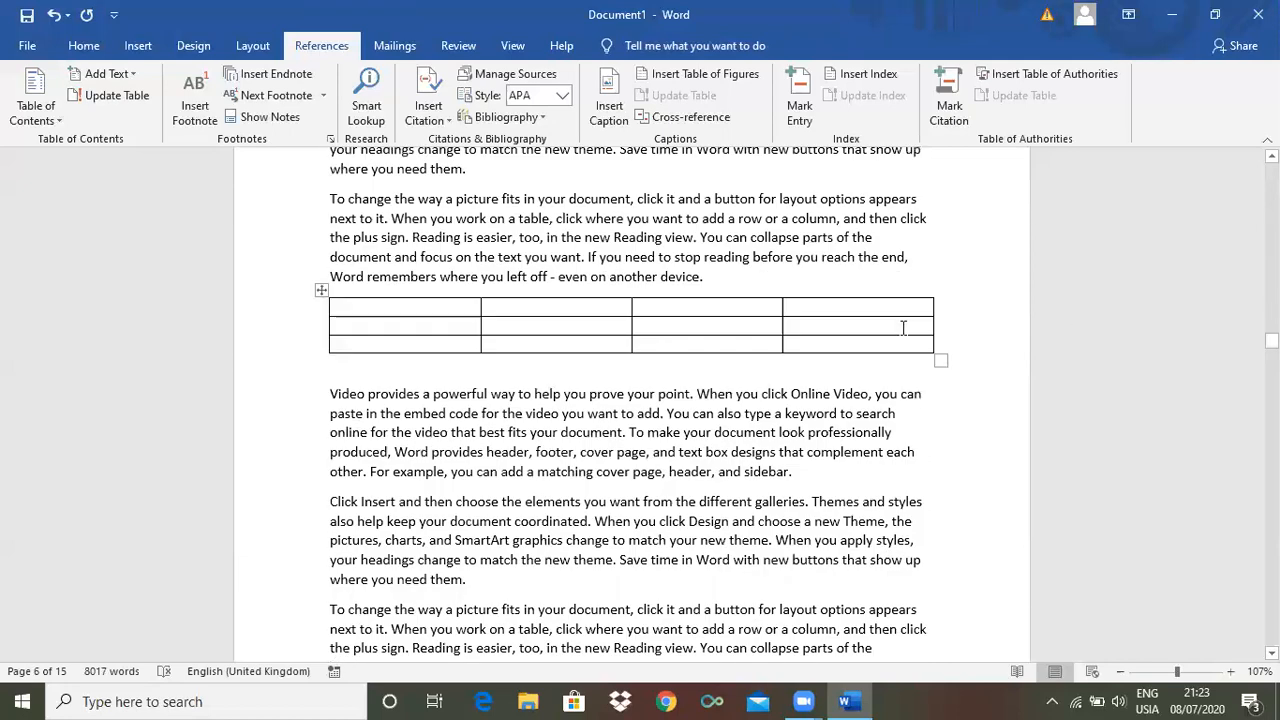
pyautogui.click(900, 327)
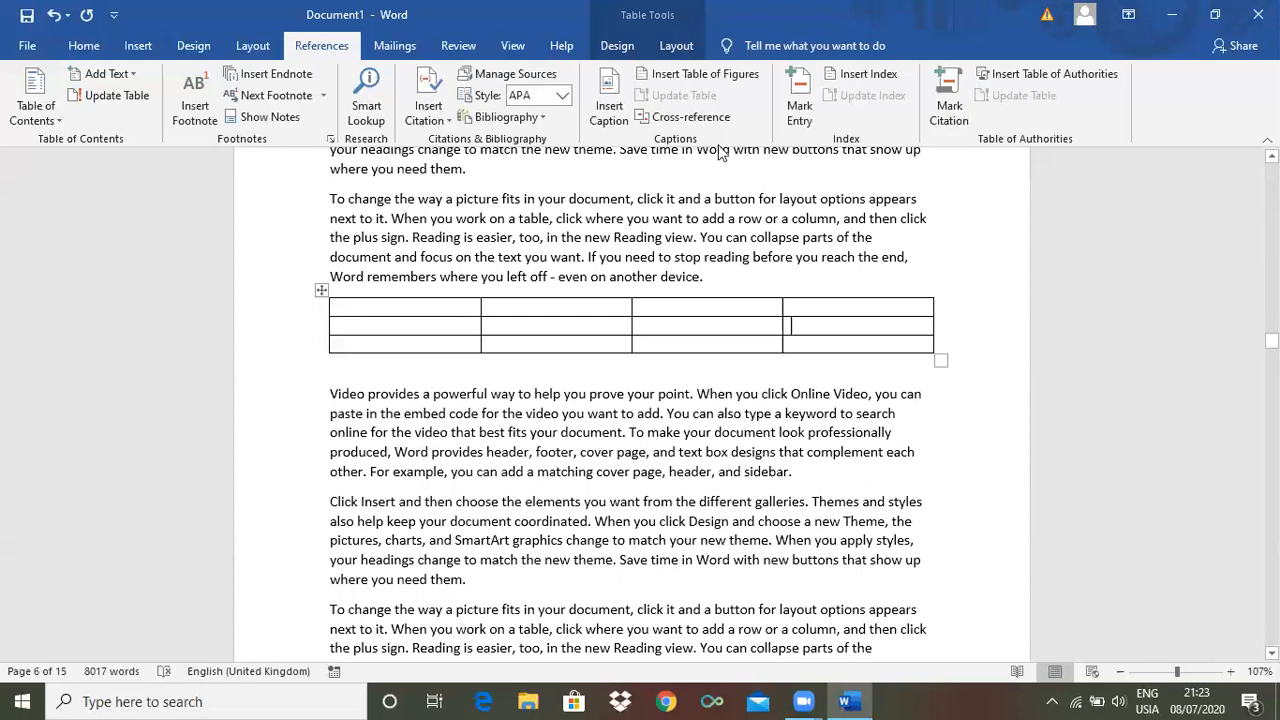
pyautogui.click(612, 108)
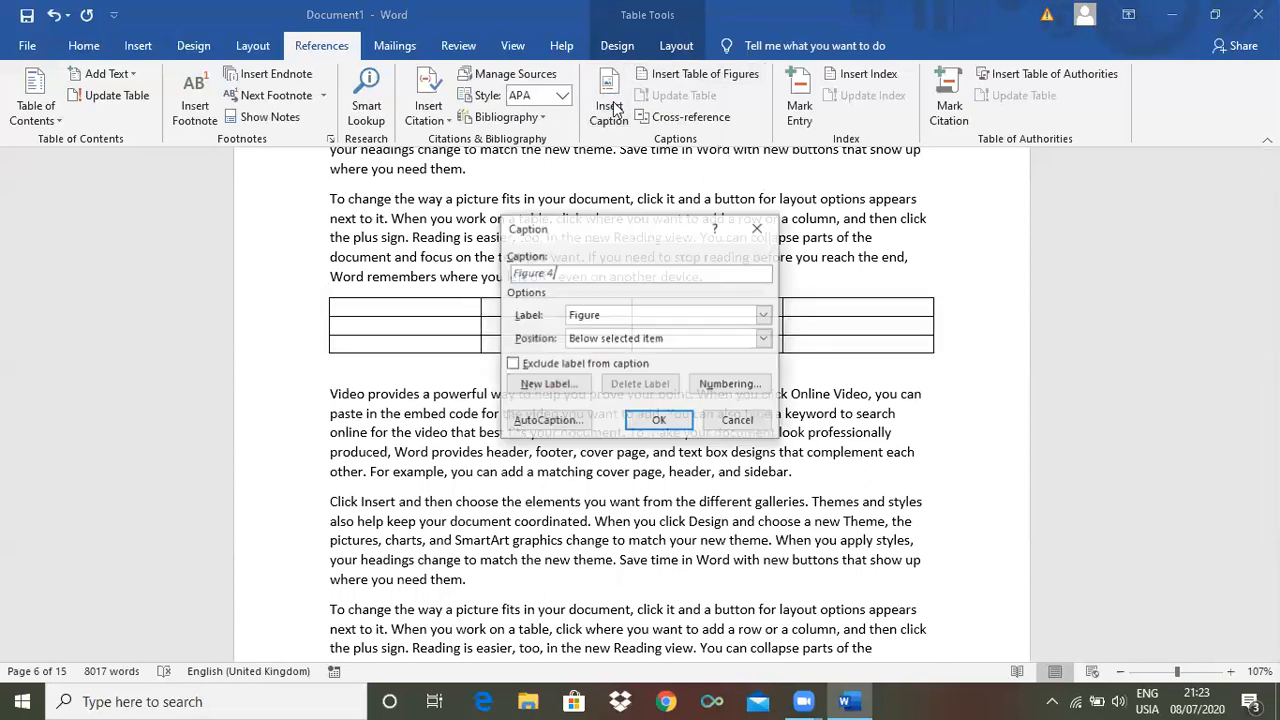
pyautogui.click(765, 315)
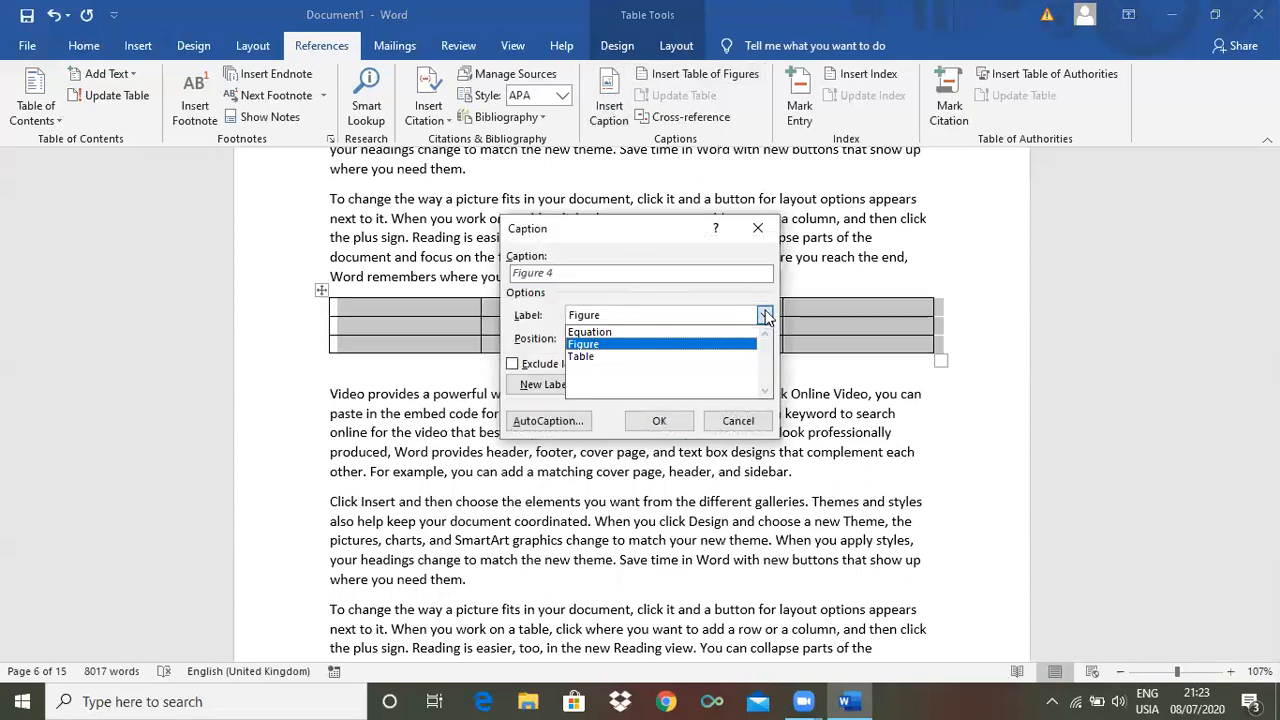
pyautogui.click(651, 357)
pyautogui.click(660, 421)
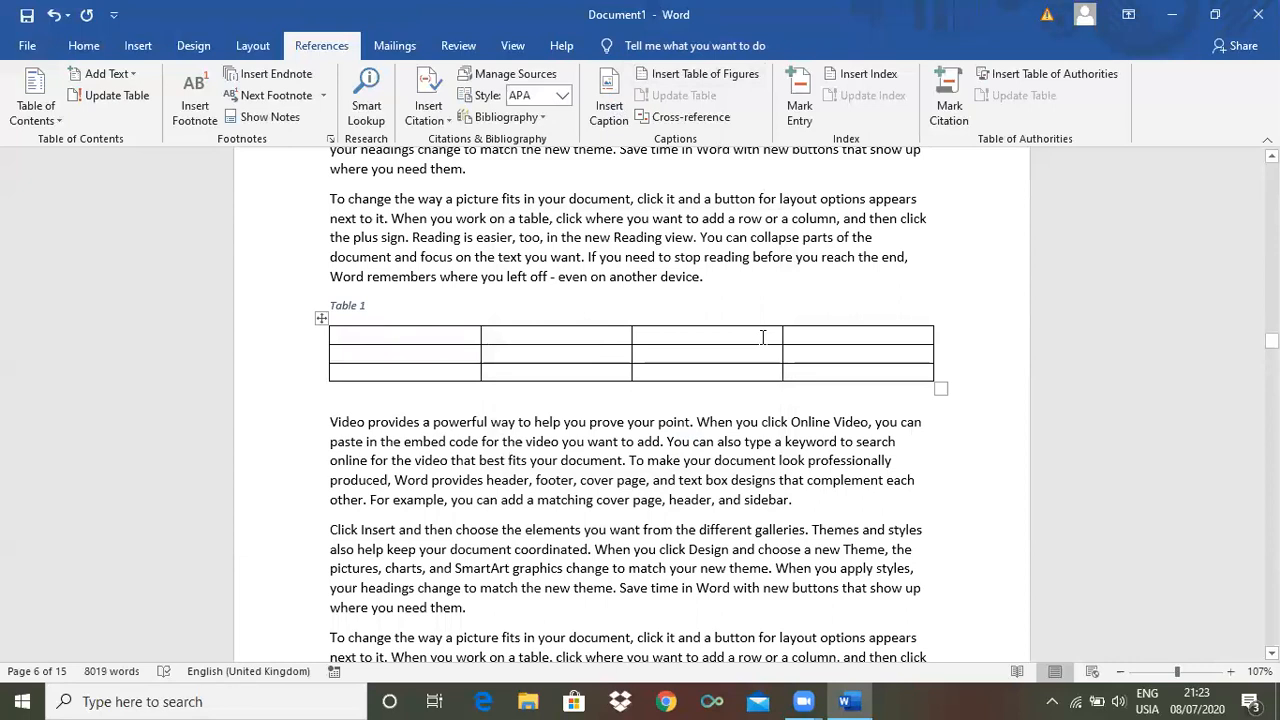
# Insert a caption with the Table label above the empty table on page 7.
pyautogui.moveTo(1272, 341); pyautogui.dragTo(1272, 368)
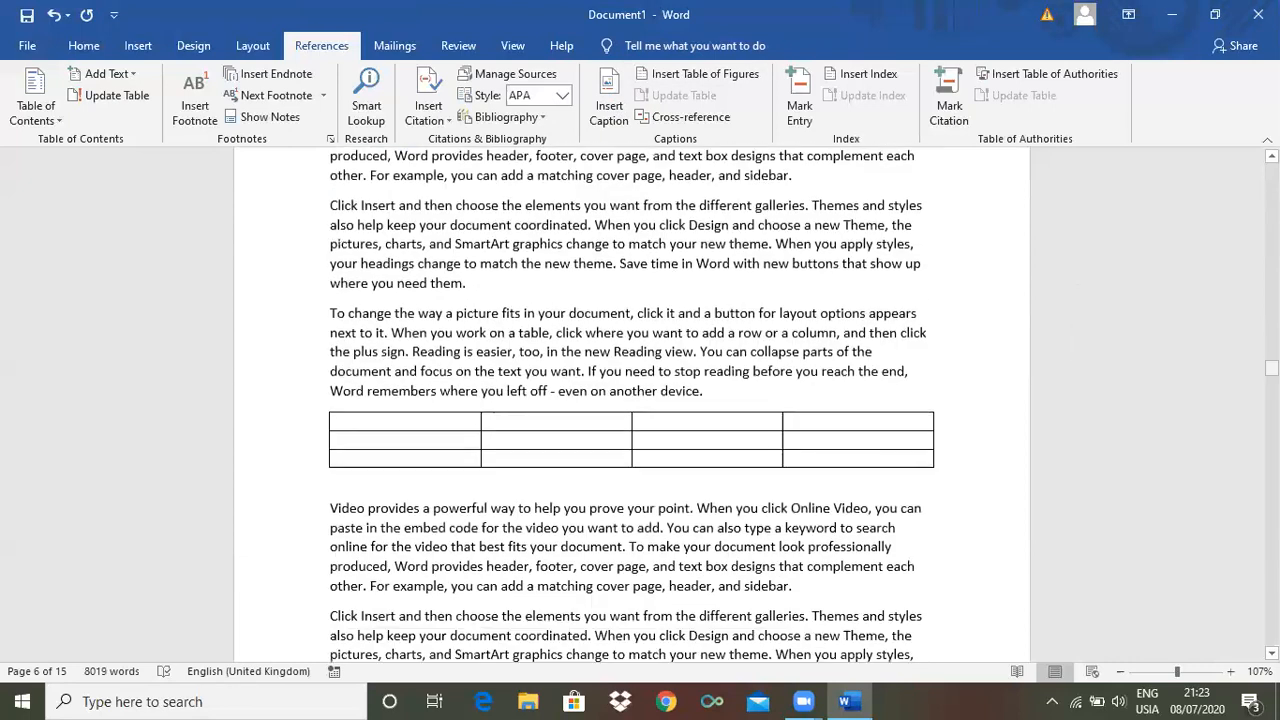
pyautogui.click(895, 427)
pyautogui.click(608, 100)
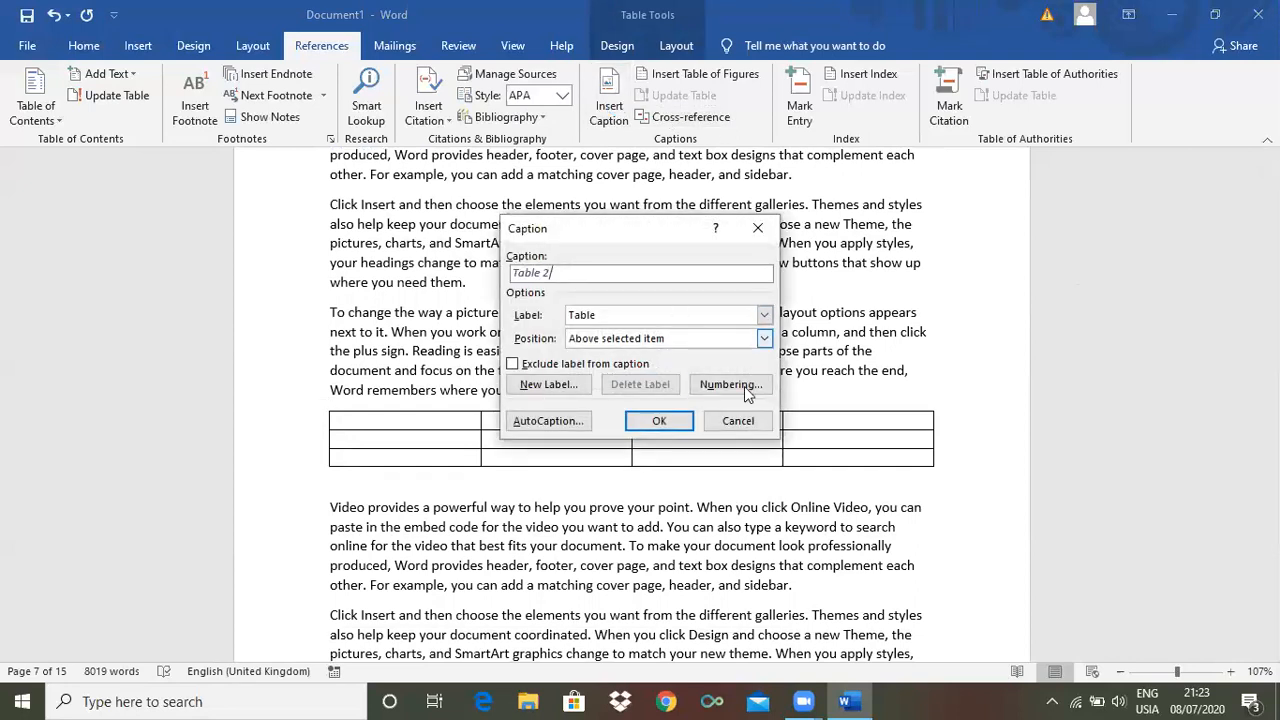
pyautogui.click(660, 421)
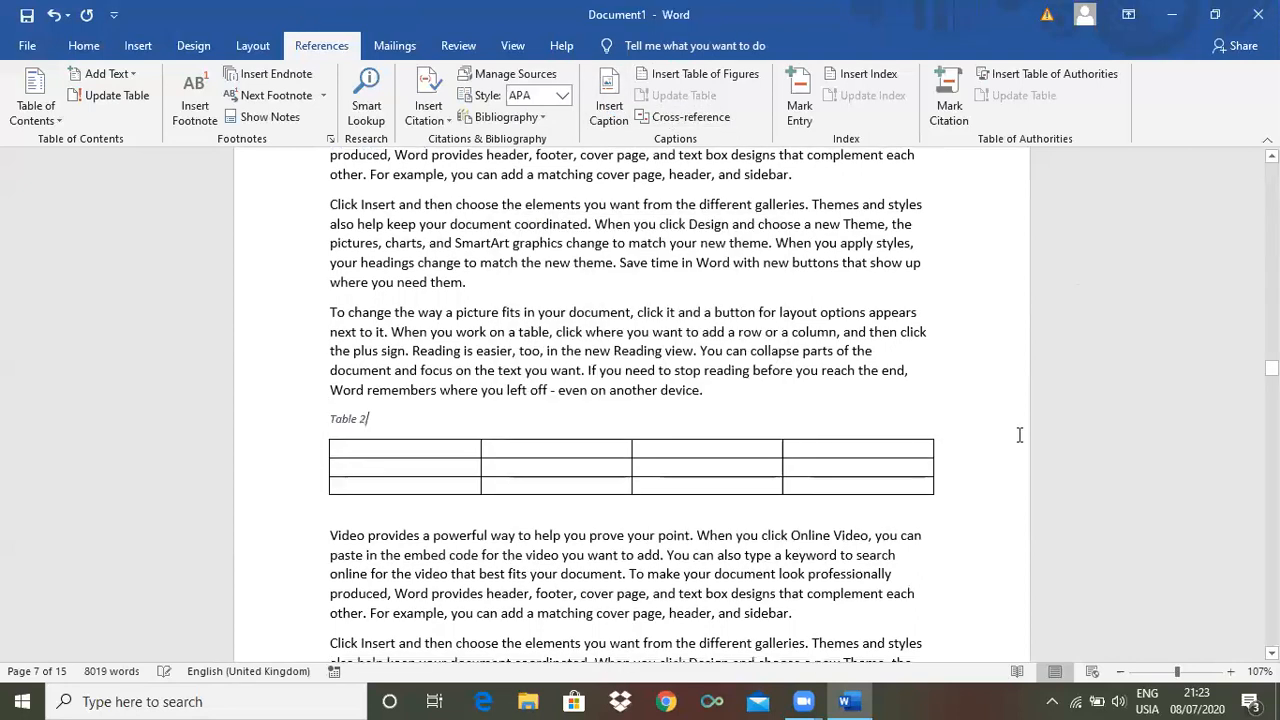
# Insert a caption with the Figure label below the pink picture on page 9.
pyautogui.moveTo(1272, 368); pyautogui.dragTo(1272, 441)
pyautogui.click(899, 406)
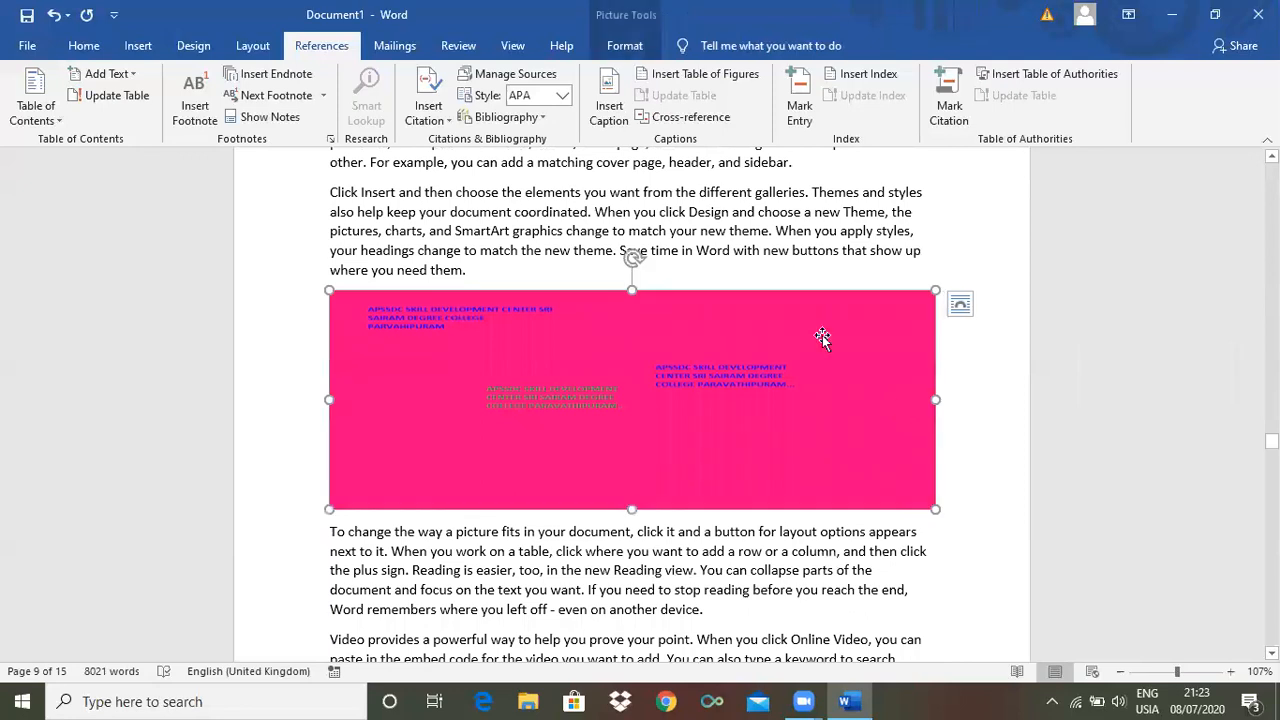
pyautogui.click(610, 102)
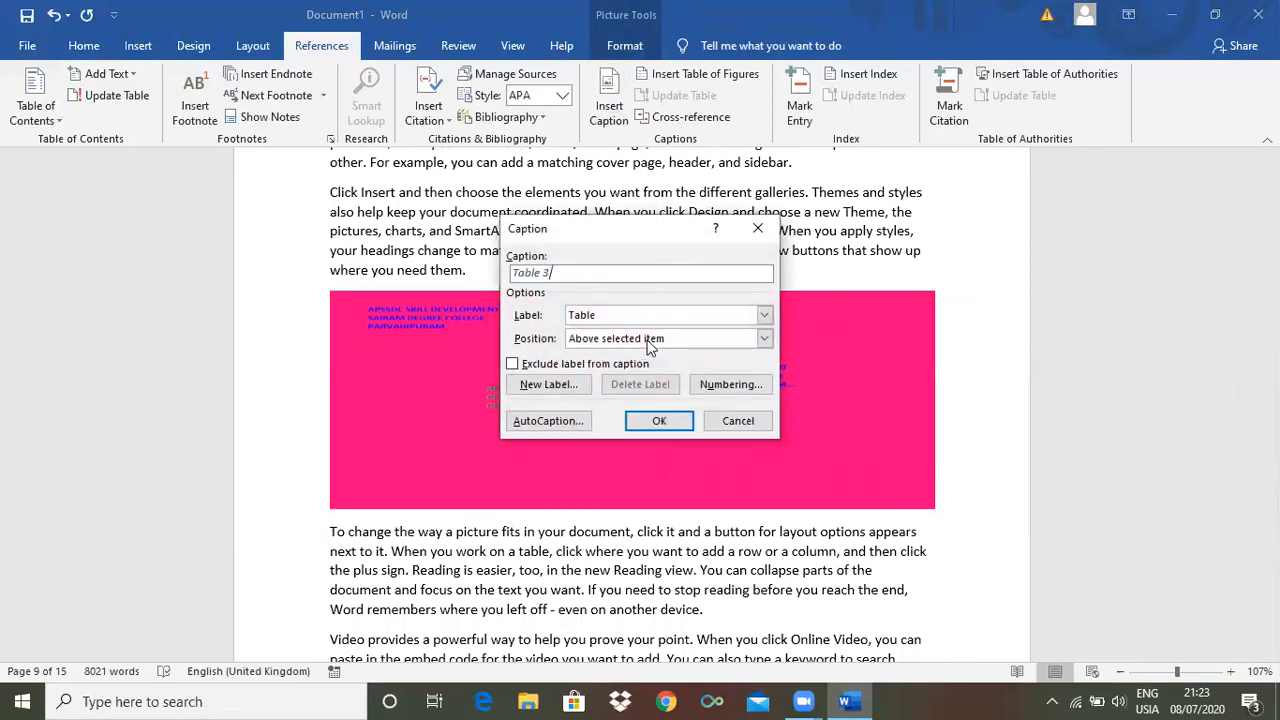
pyautogui.click(764, 315)
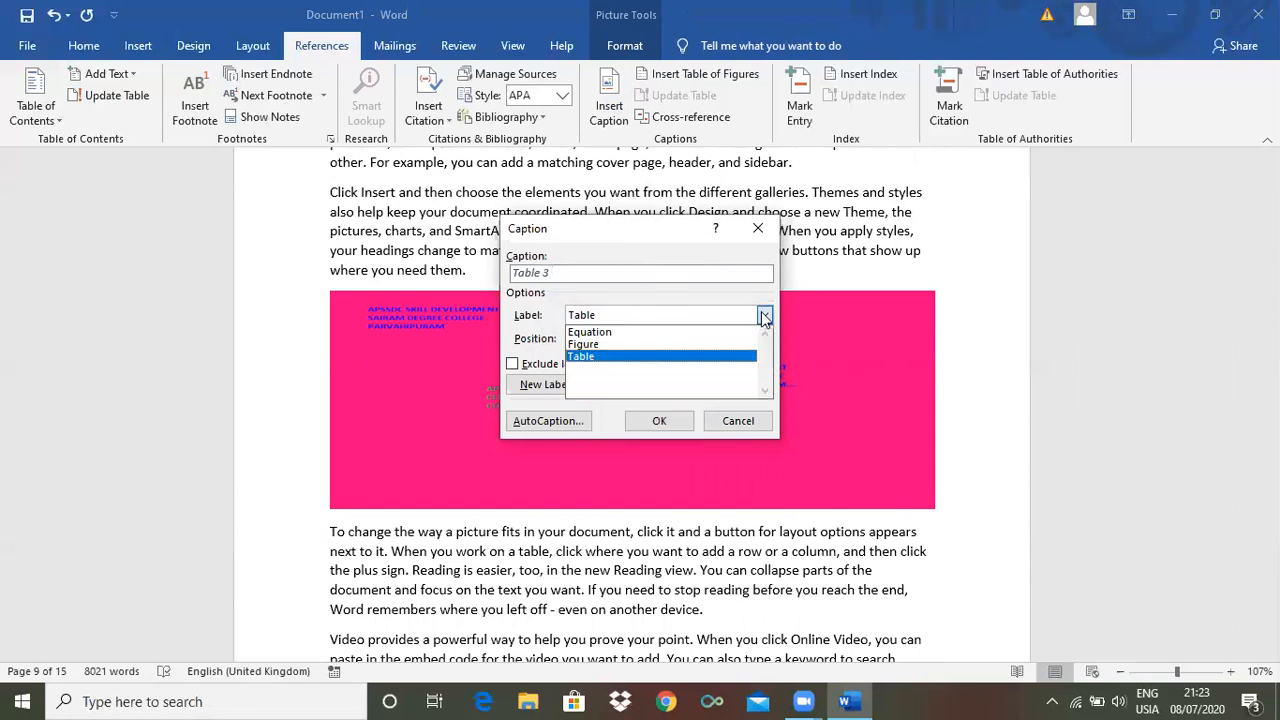
pyautogui.click(680, 345)
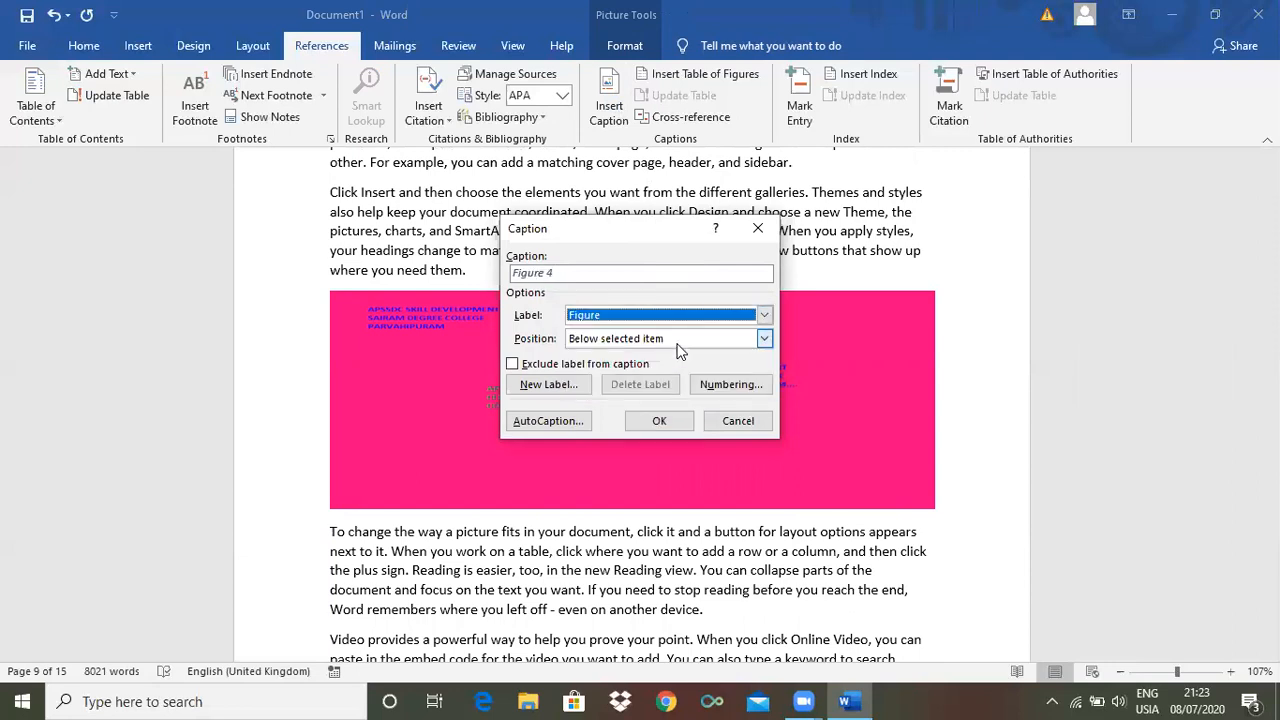
pyautogui.click(662, 421)
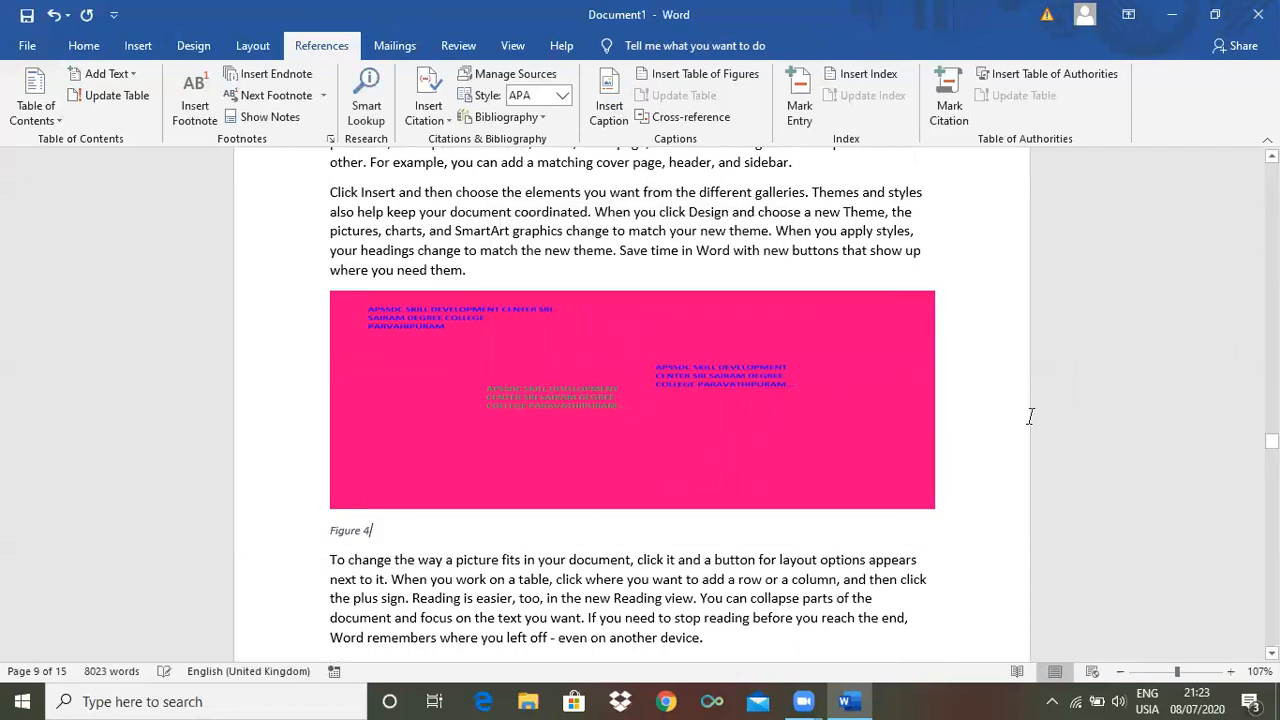
# Insert a caption with the Equation label above the expansion equation on page 10.
pyautogui.moveTo(1272, 441); pyautogui.dragTo(1272, 474)
pyautogui.click(722, 262)
pyautogui.moveTo(738, 270); pyautogui.dragTo(514, 270)
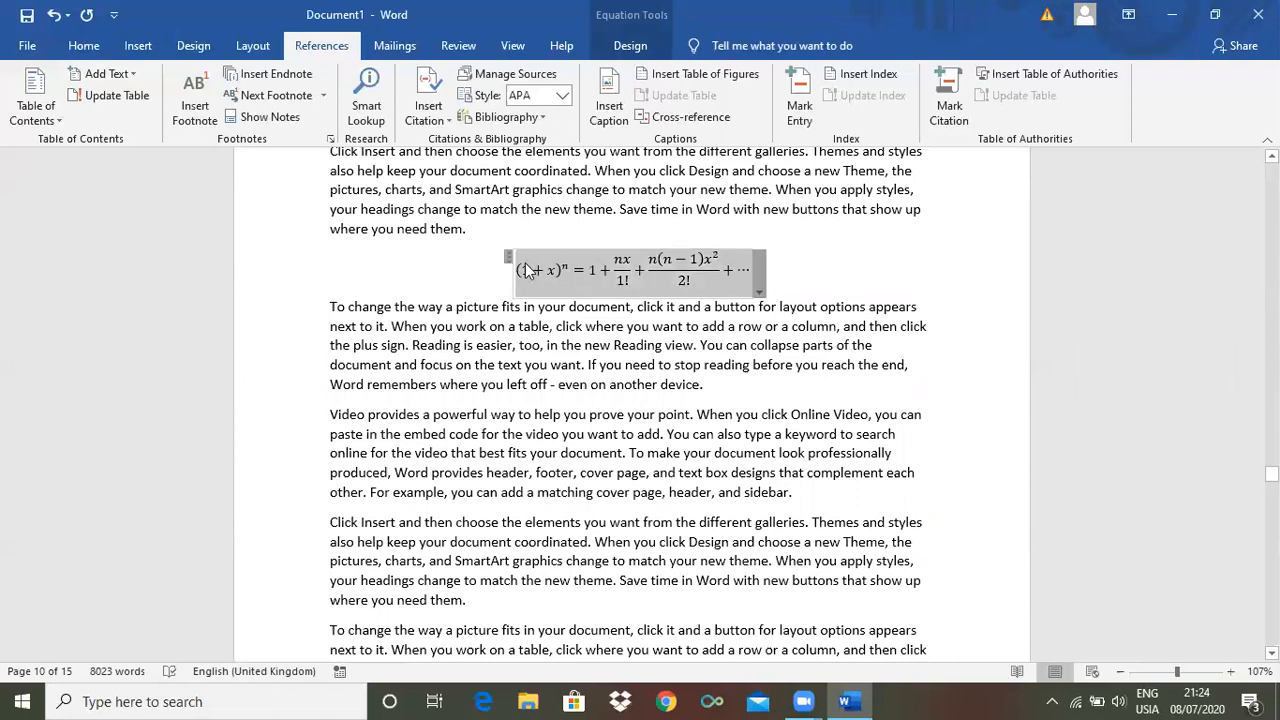
pyautogui.click(610, 106)
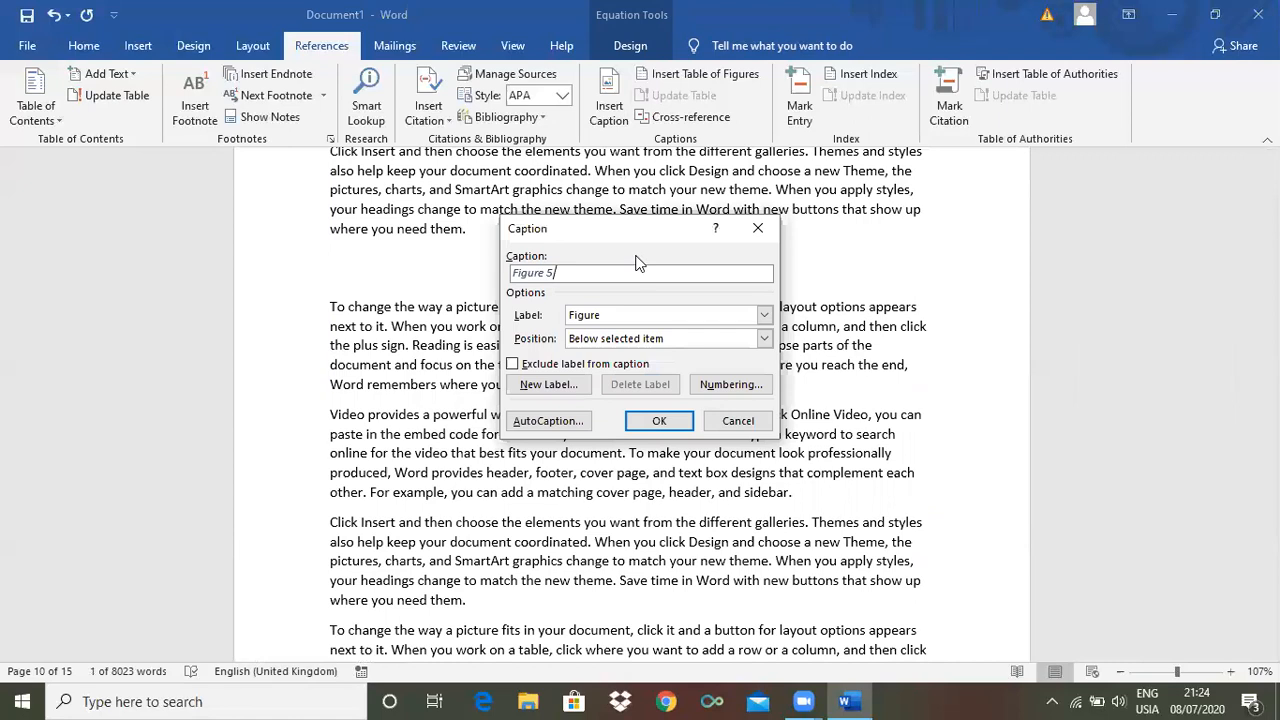
pyautogui.click(764, 315)
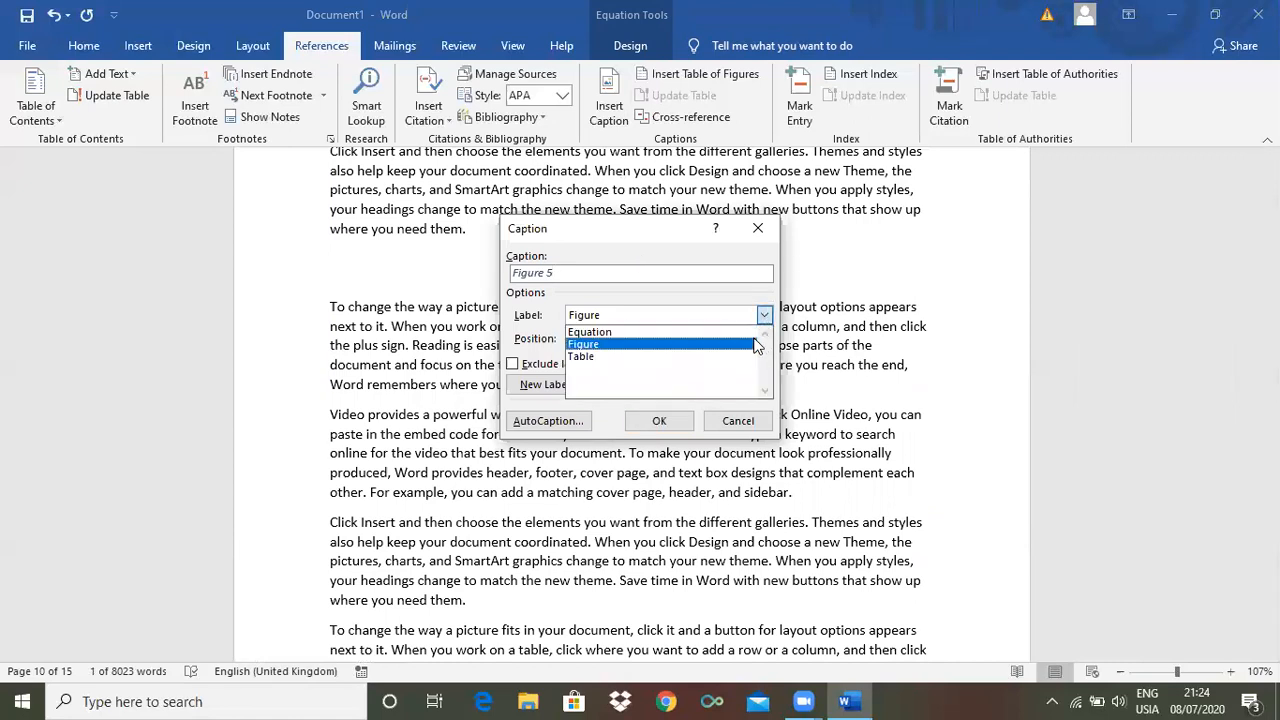
pyautogui.click(697, 337)
pyautogui.click(680, 421)
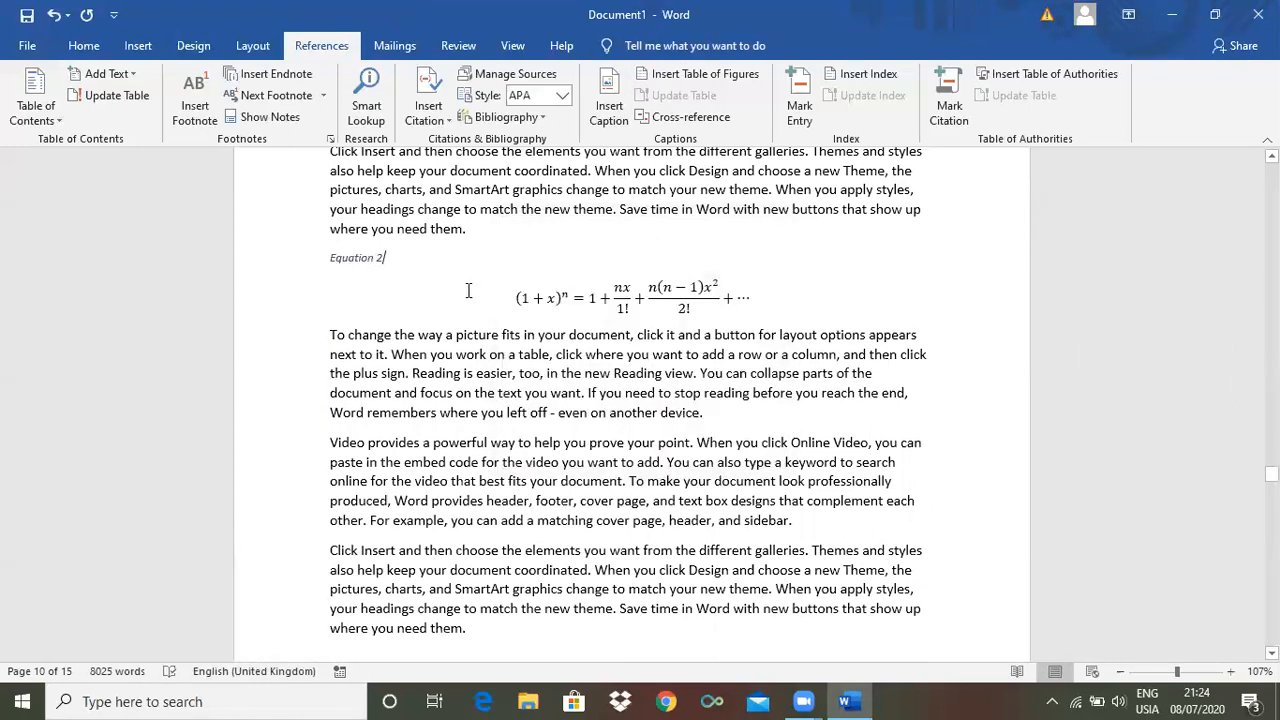
# Insert a table of figures for the Equation caption label below the table of contents on page 1.
pyautogui.scroll(-6, 630, 400)
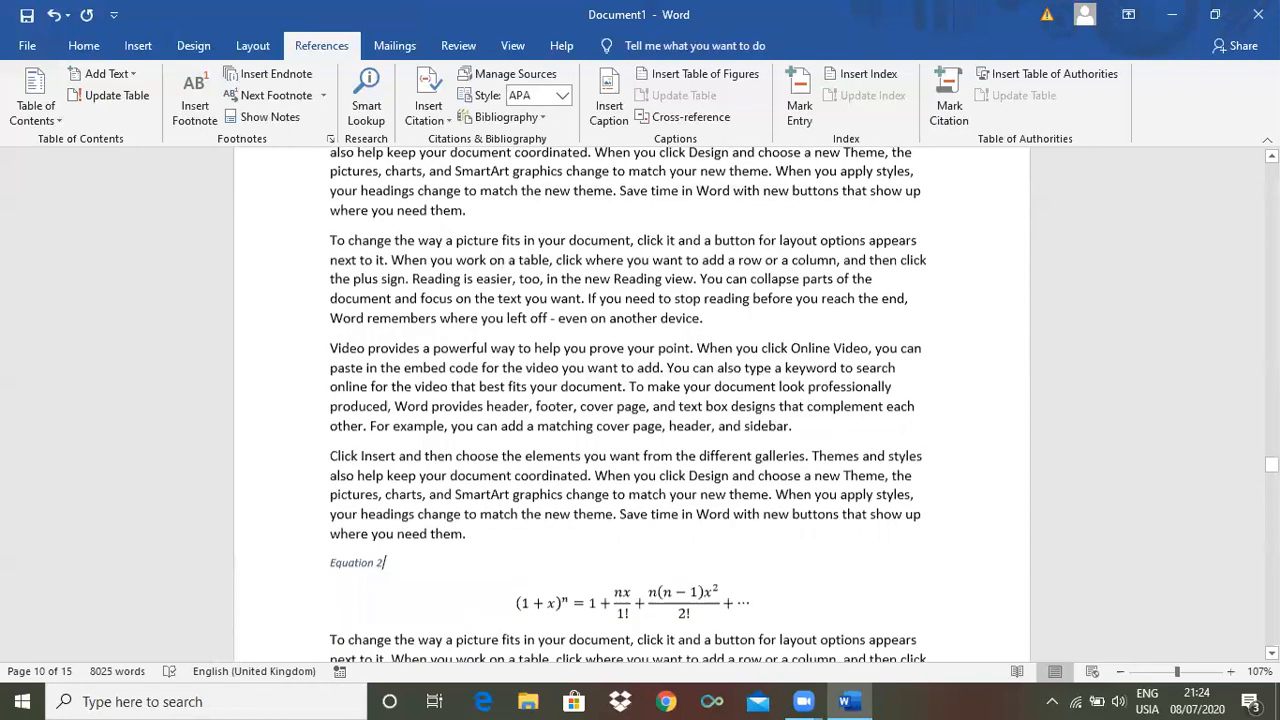
pyautogui.moveTo(1271, 460); pyautogui.dragTo(1271, 170)
pyautogui.click(335, 478)
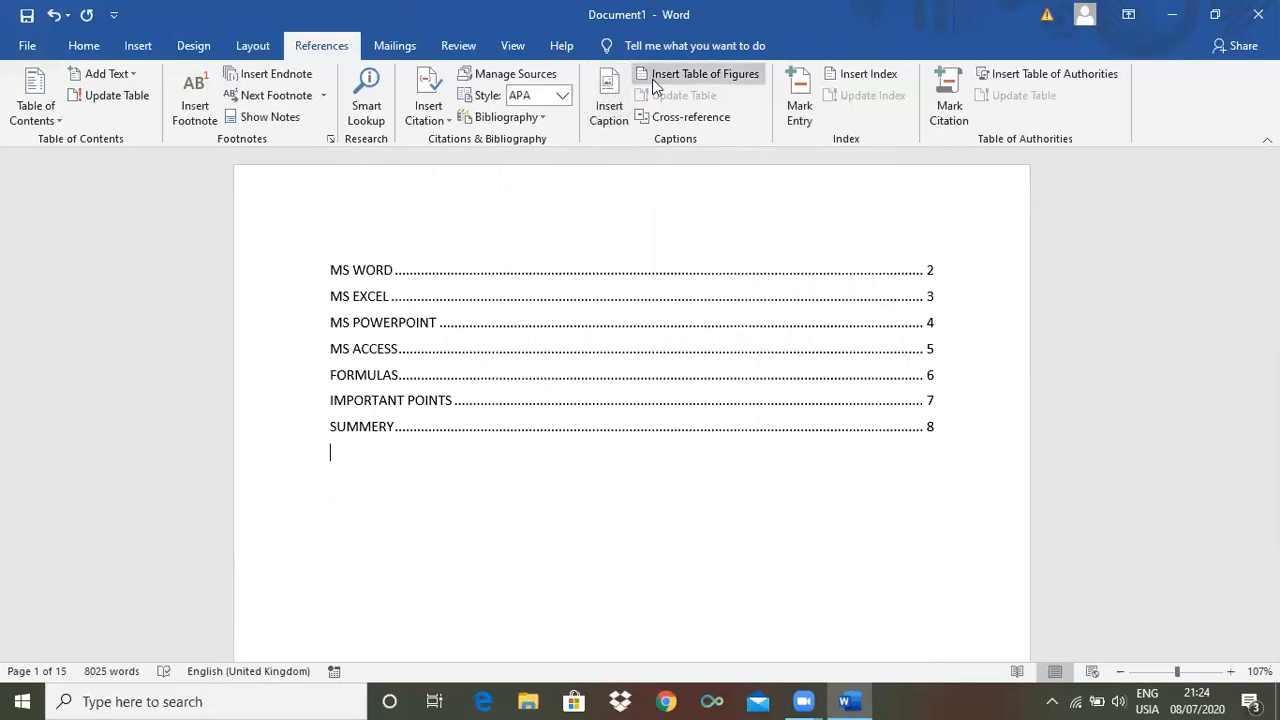
pyautogui.click(709, 82)
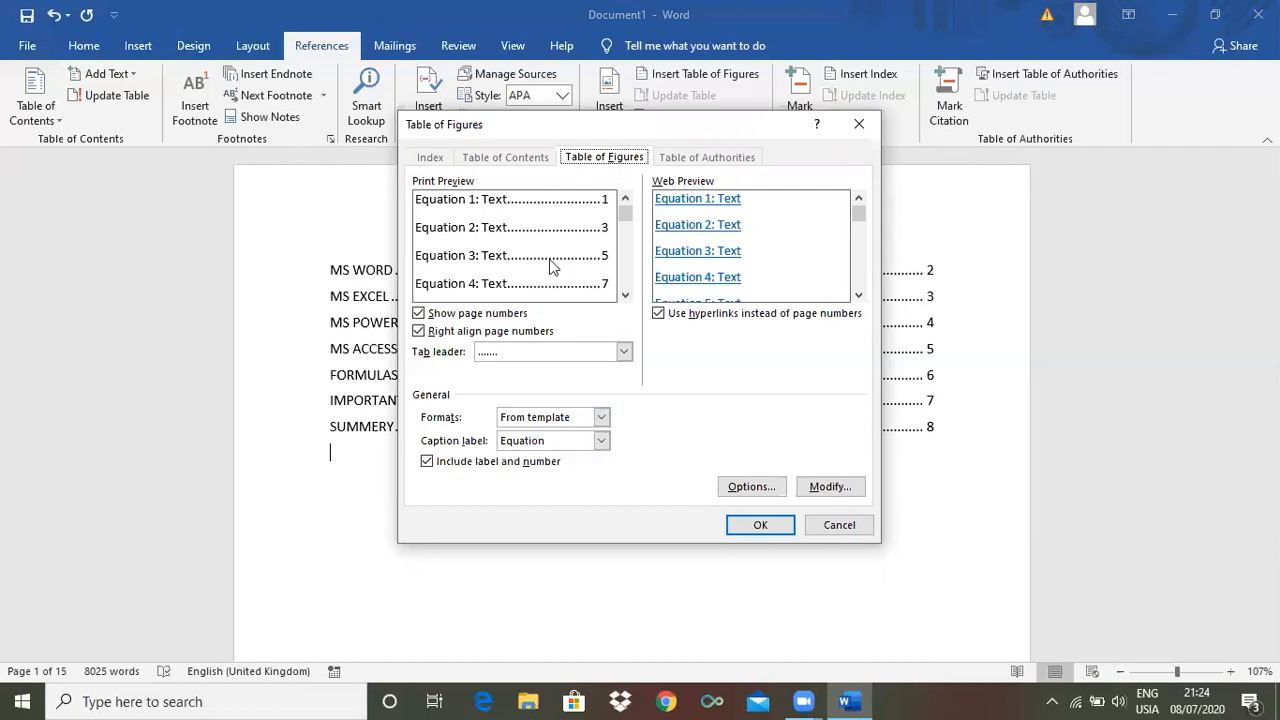
pyautogui.click(761, 525)
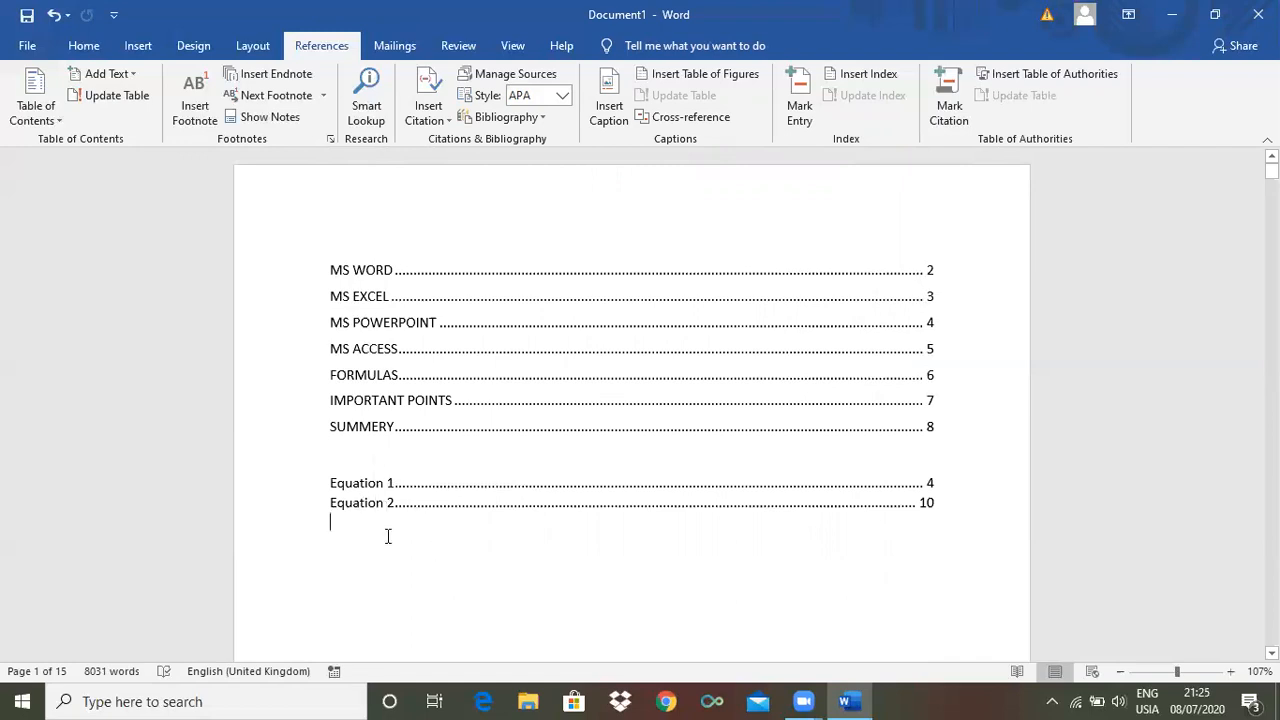
# Insert a table of figures for the Figure caption label below the list of equations on page 1.
pyautogui.hotkey('ctrl', 'z')
pyautogui.click(683, 72)
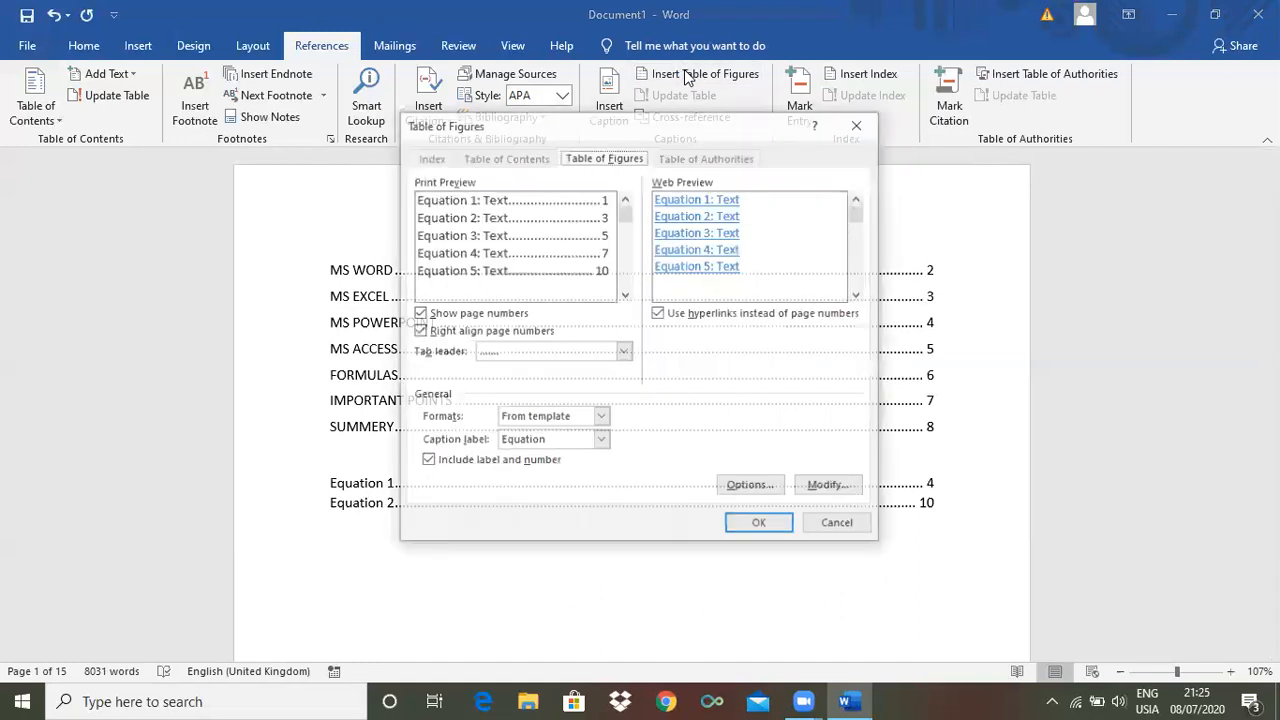
pyautogui.click(601, 441)
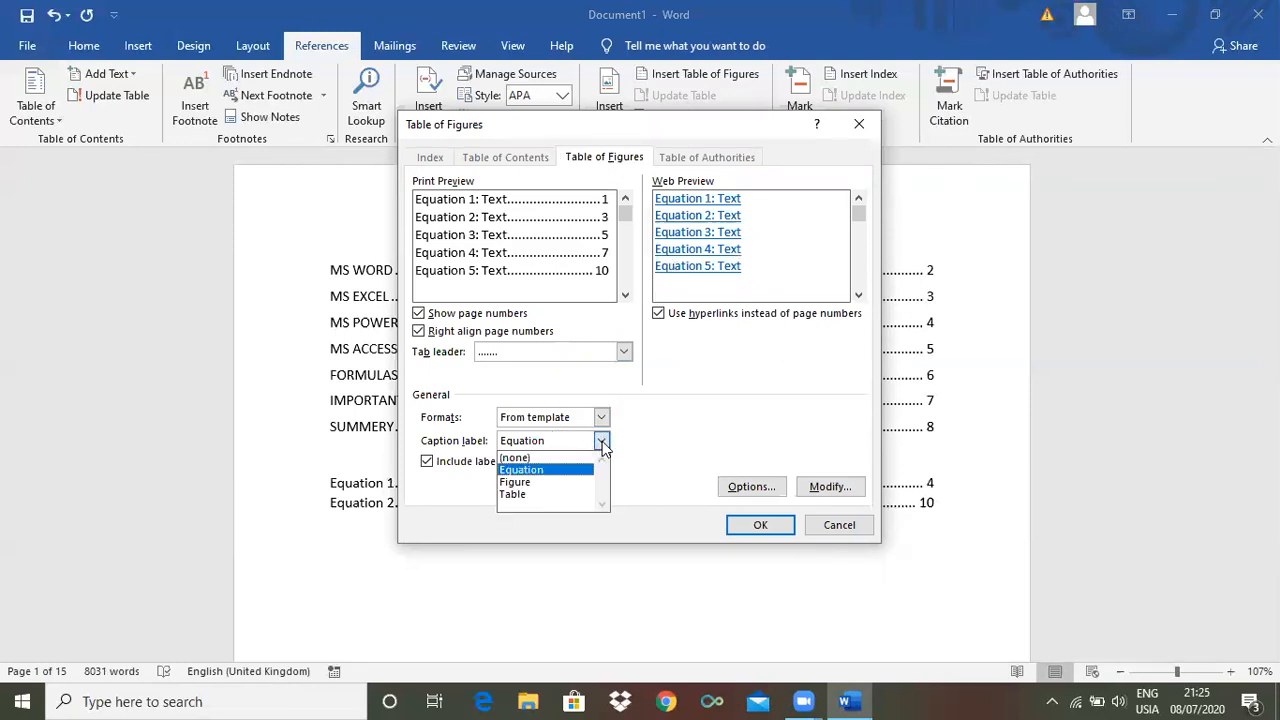
pyautogui.click(580, 487)
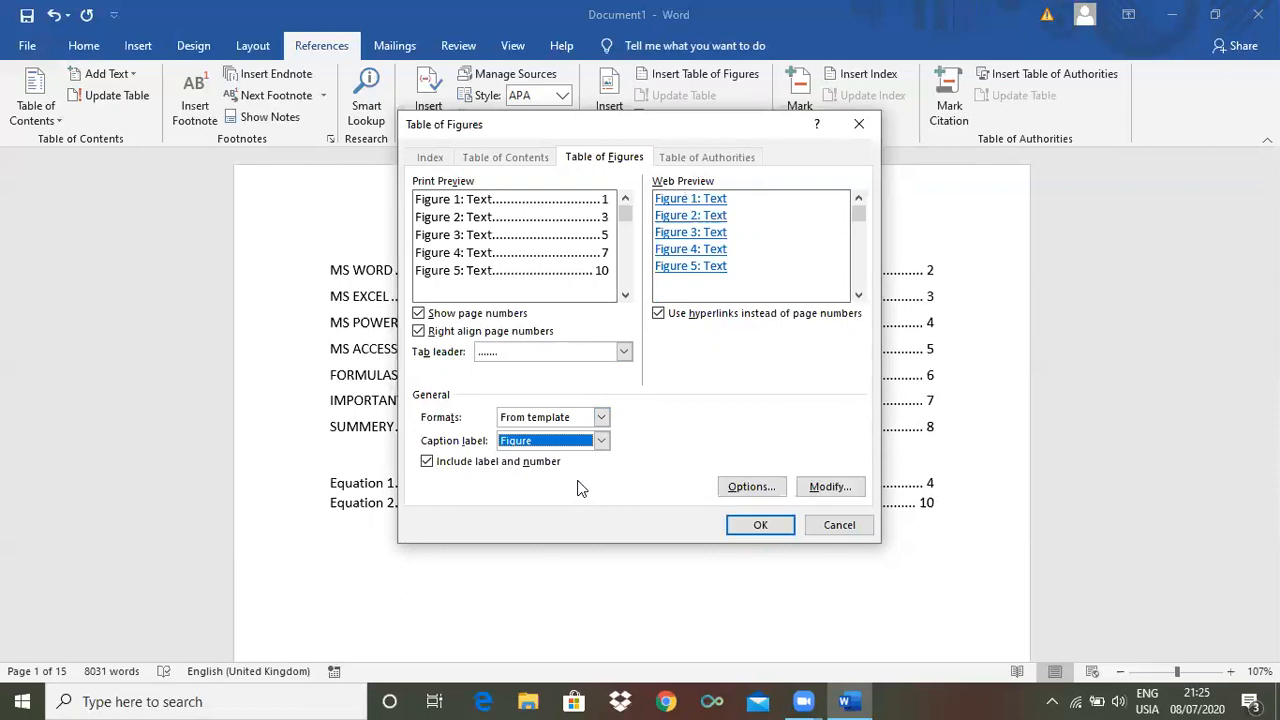
pyautogui.click(757, 526)
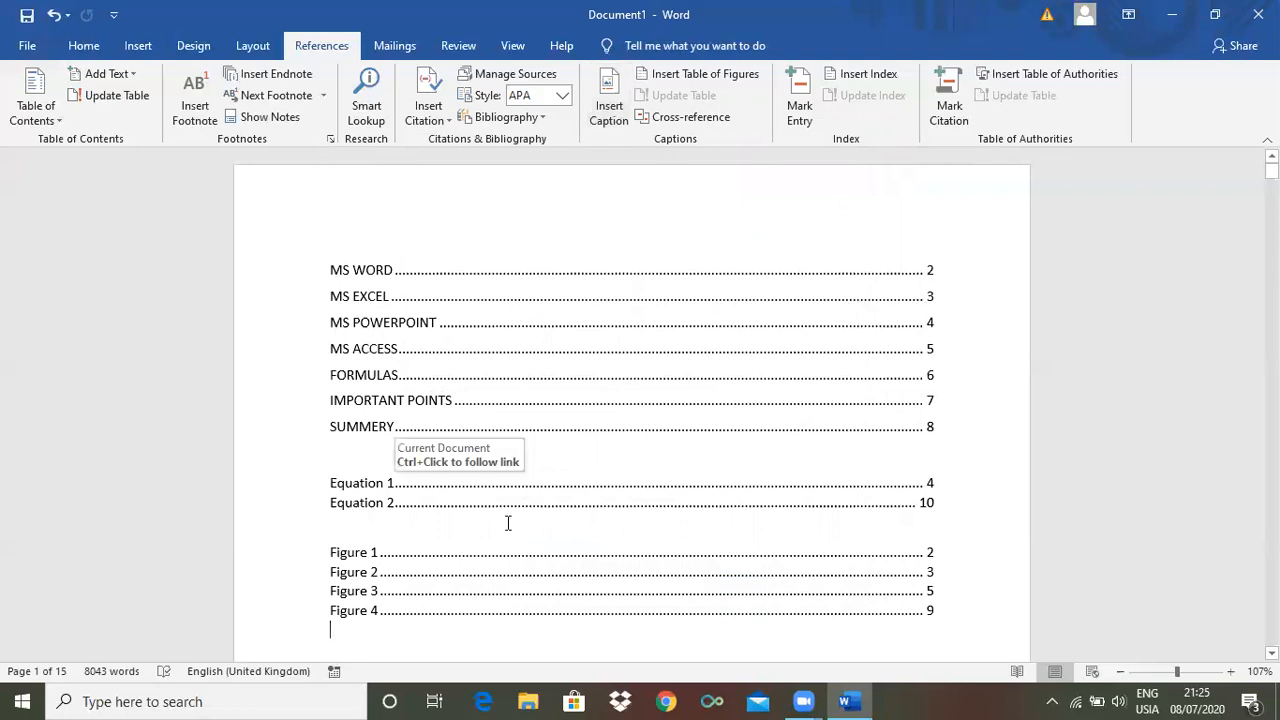
# Add a blank line after the list of figures and insert a table of figures for the Table caption label.
pyautogui.press('Return')
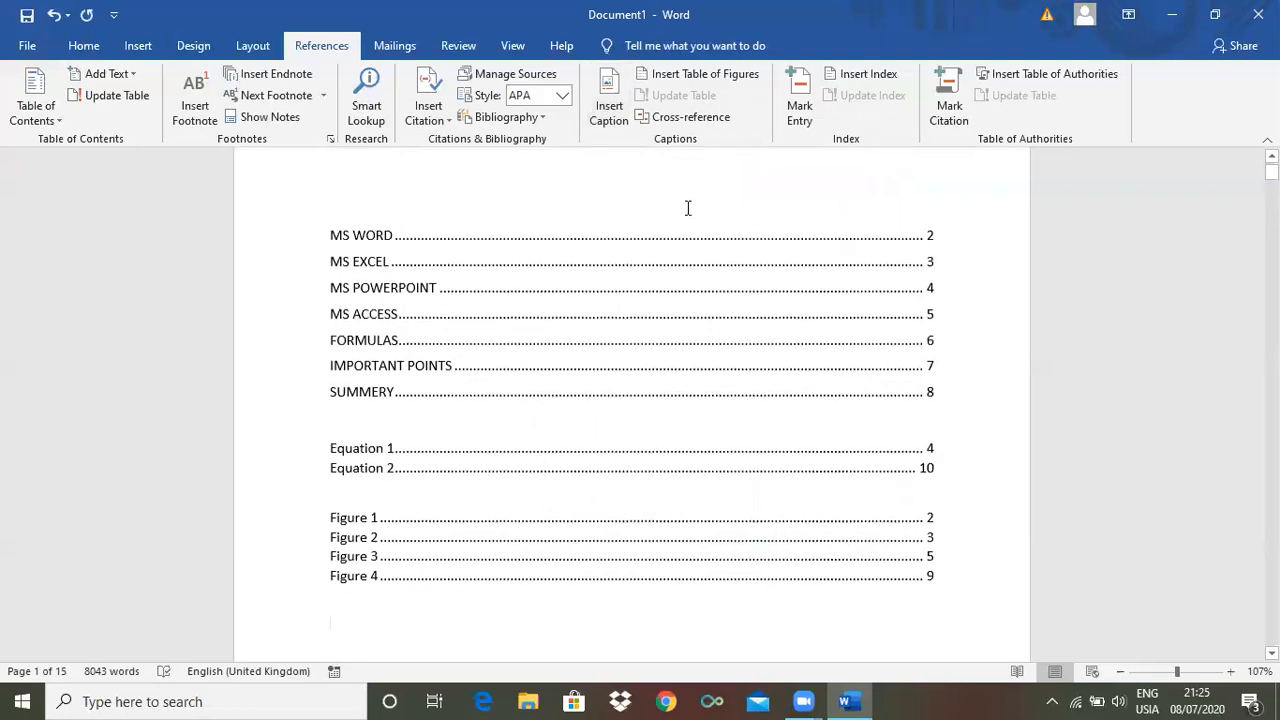
pyautogui.click(663, 80)
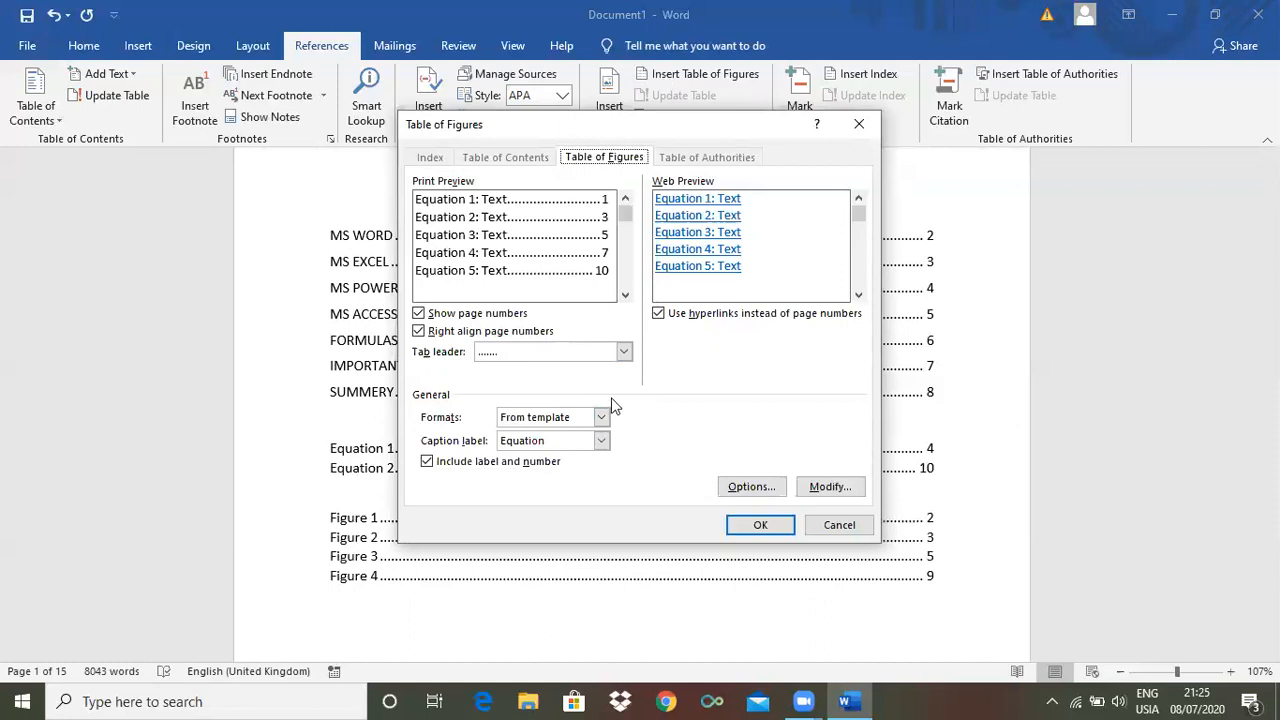
pyautogui.click(602, 441)
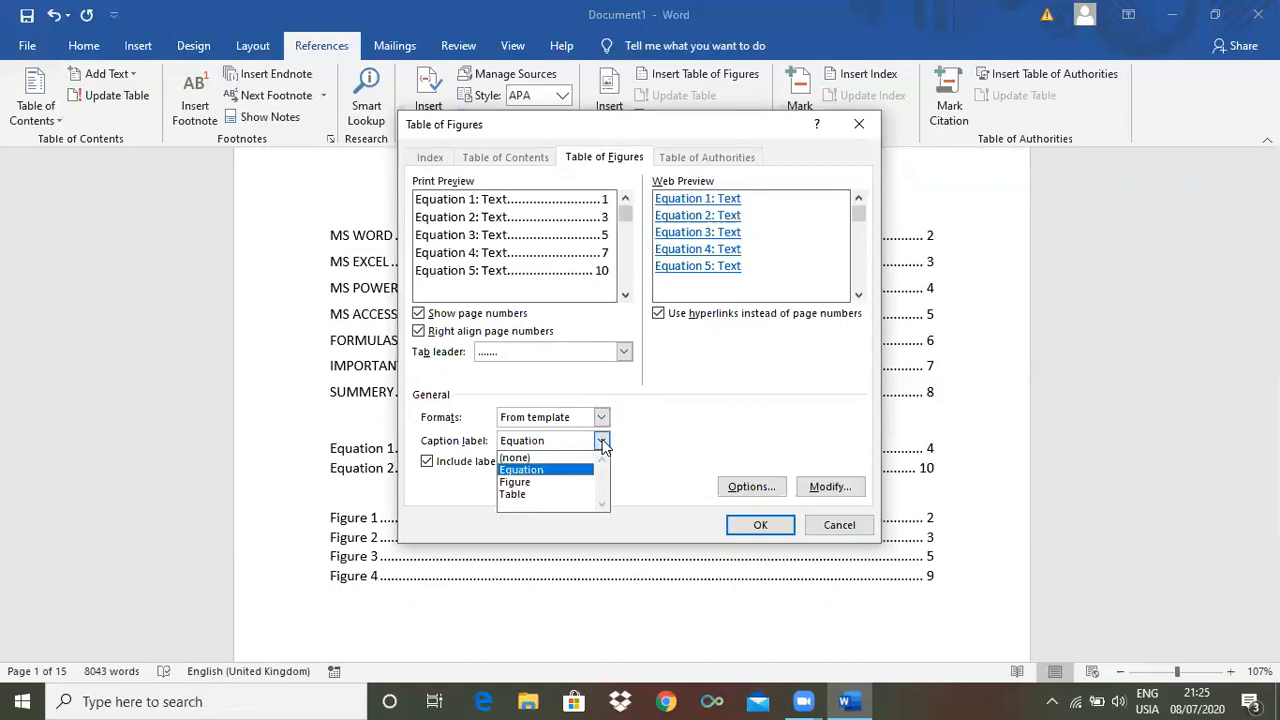
pyautogui.click(569, 493)
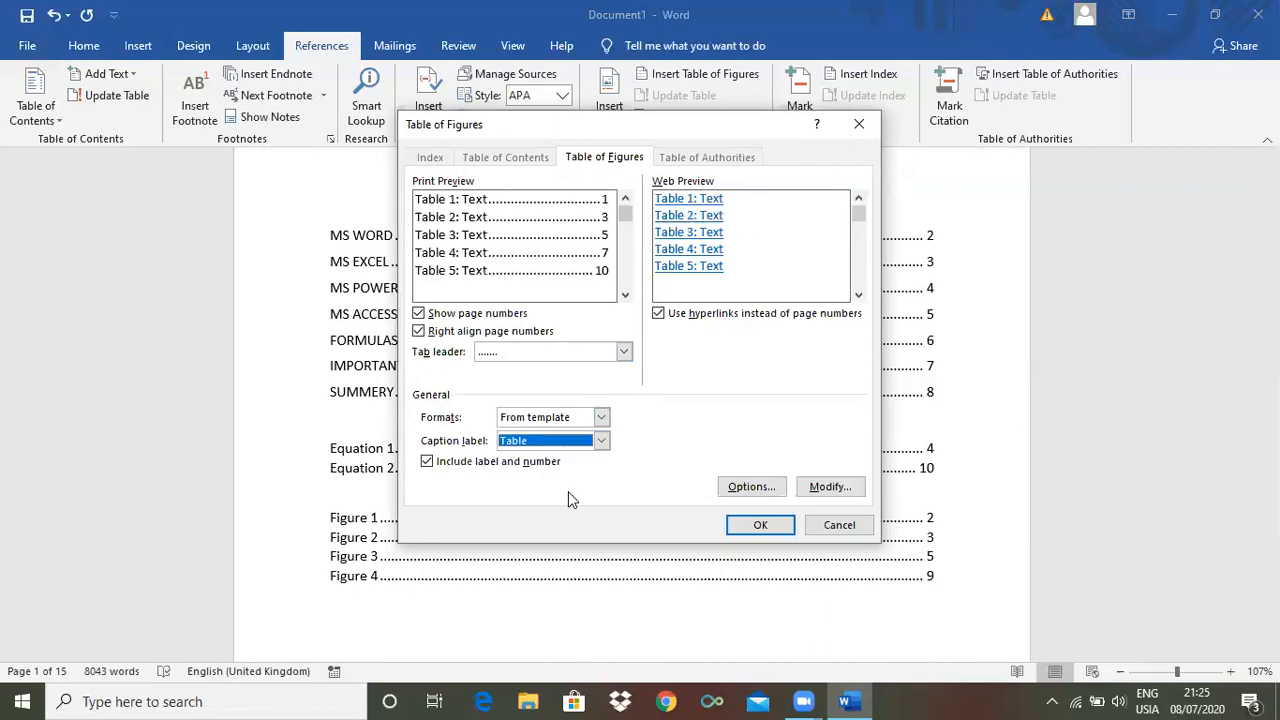
pyautogui.click(758, 525)
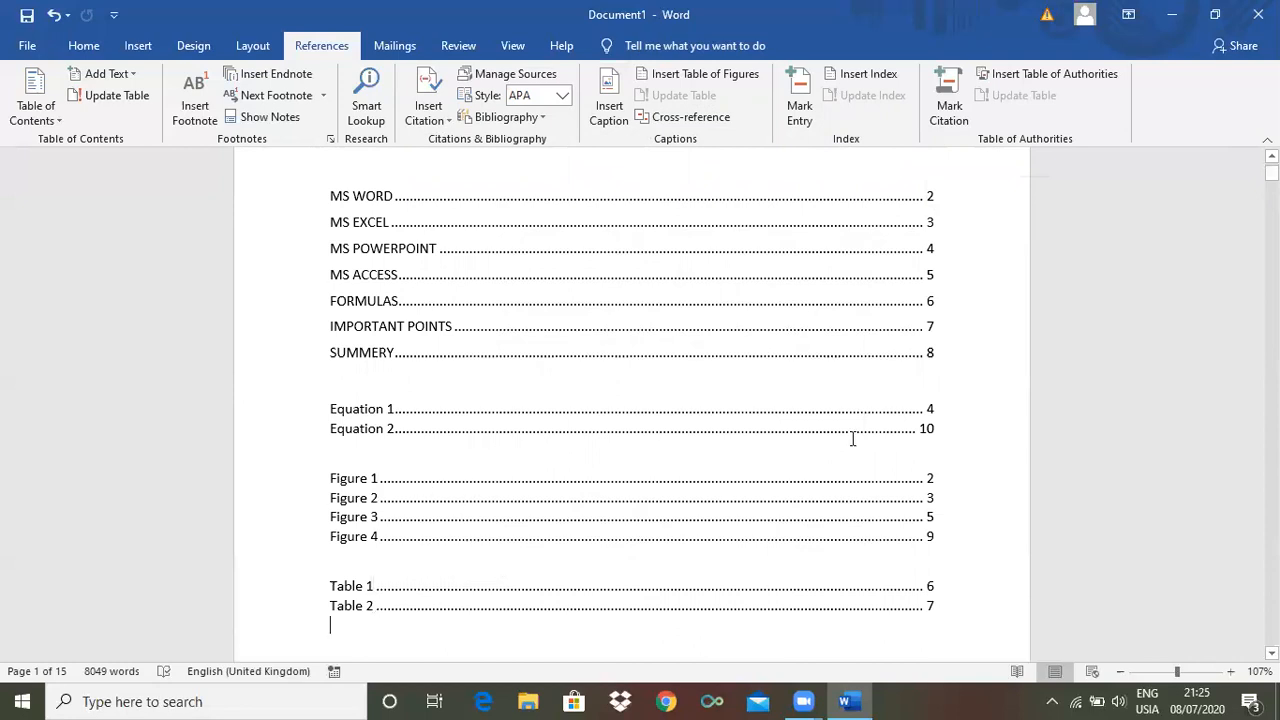
pyautogui.tripleClick(929, 409)
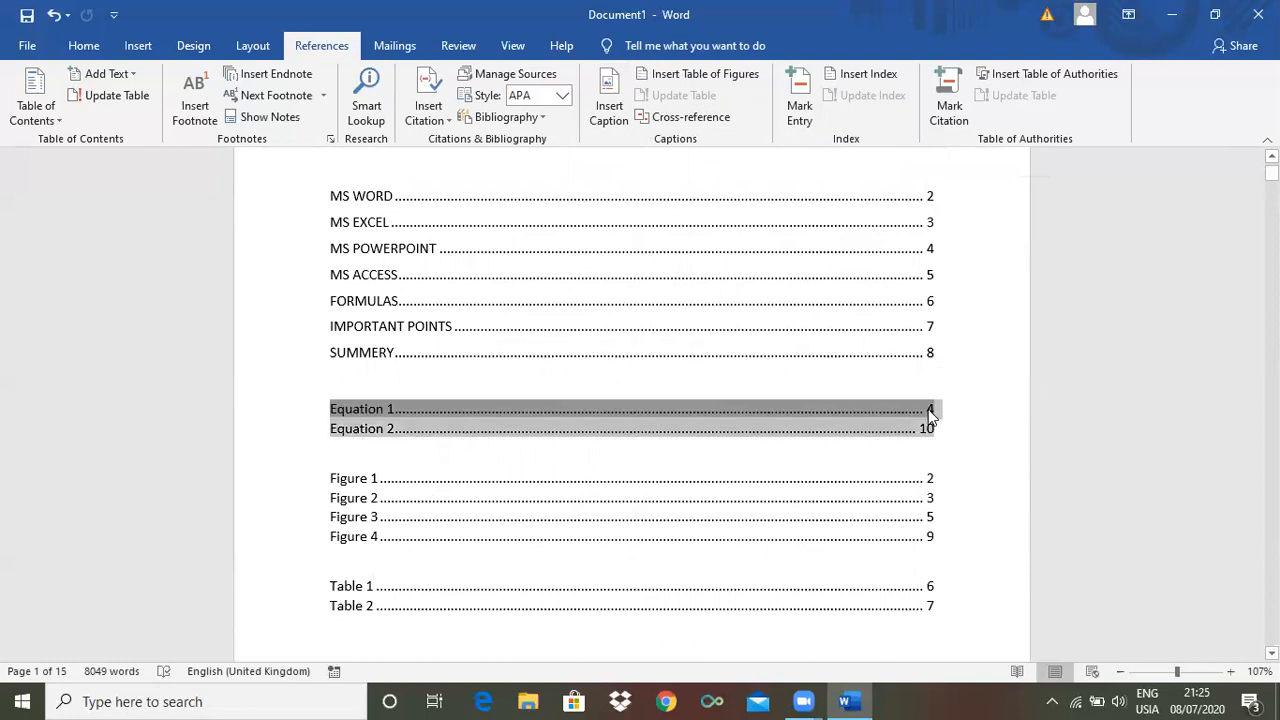
pyautogui.click(965, 437)
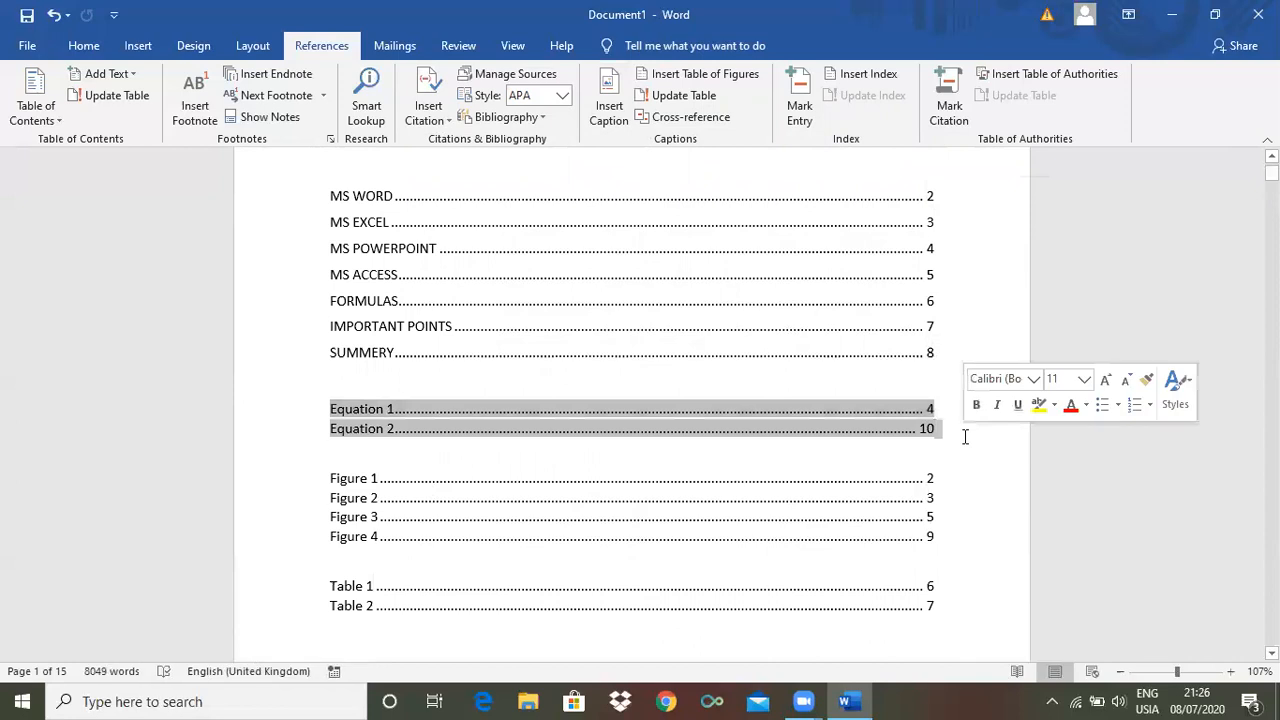
pyautogui.click(900, 453)
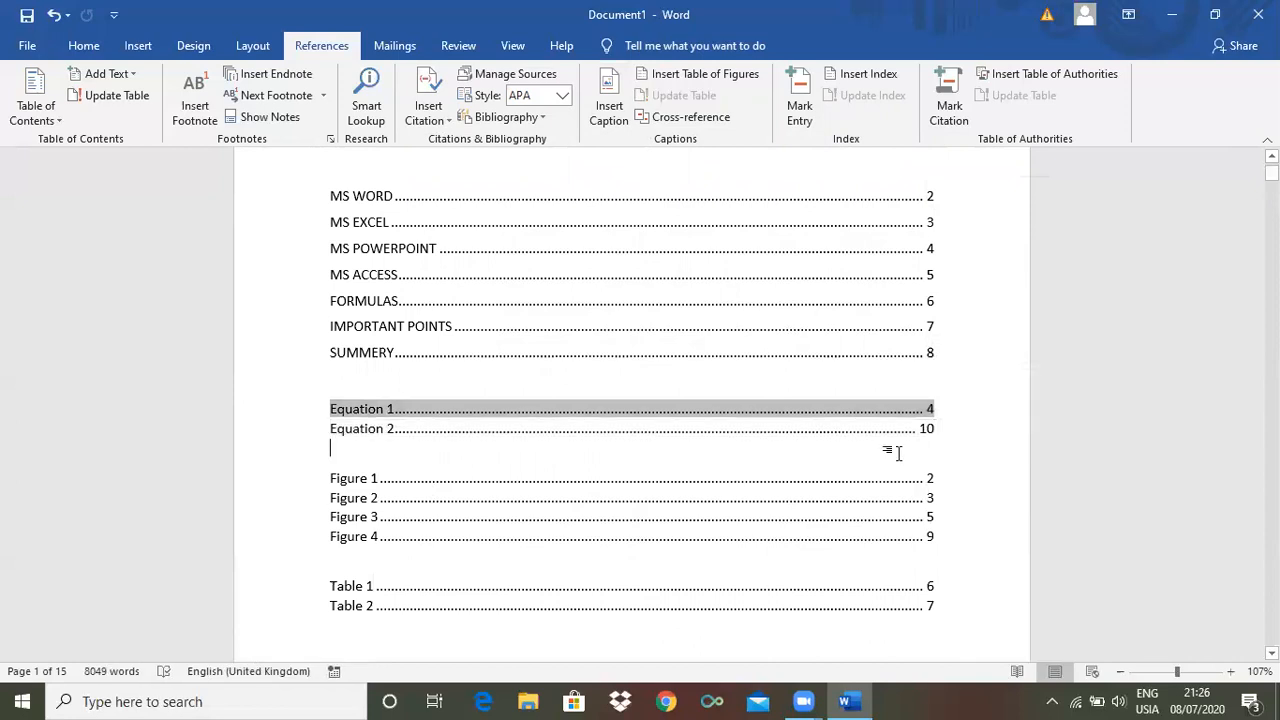
pyautogui.doubleClick(898, 453)
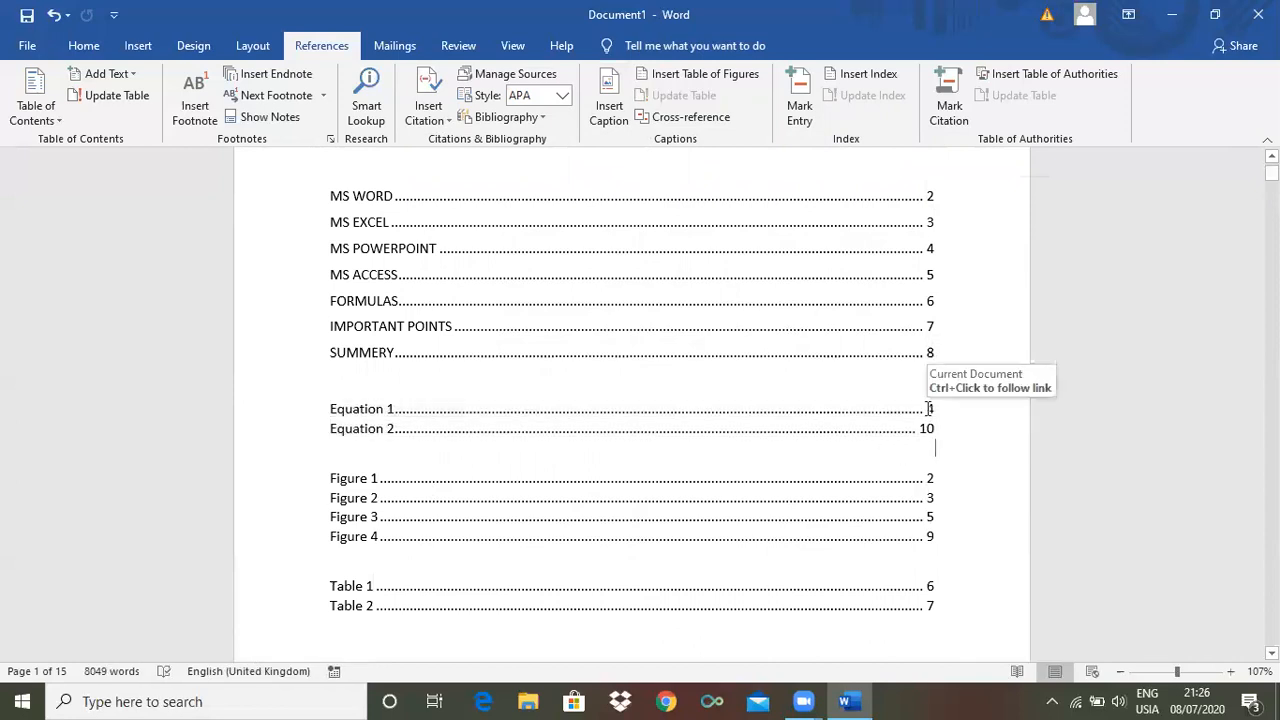
pyautogui.hotkey('ctrl', 'z')
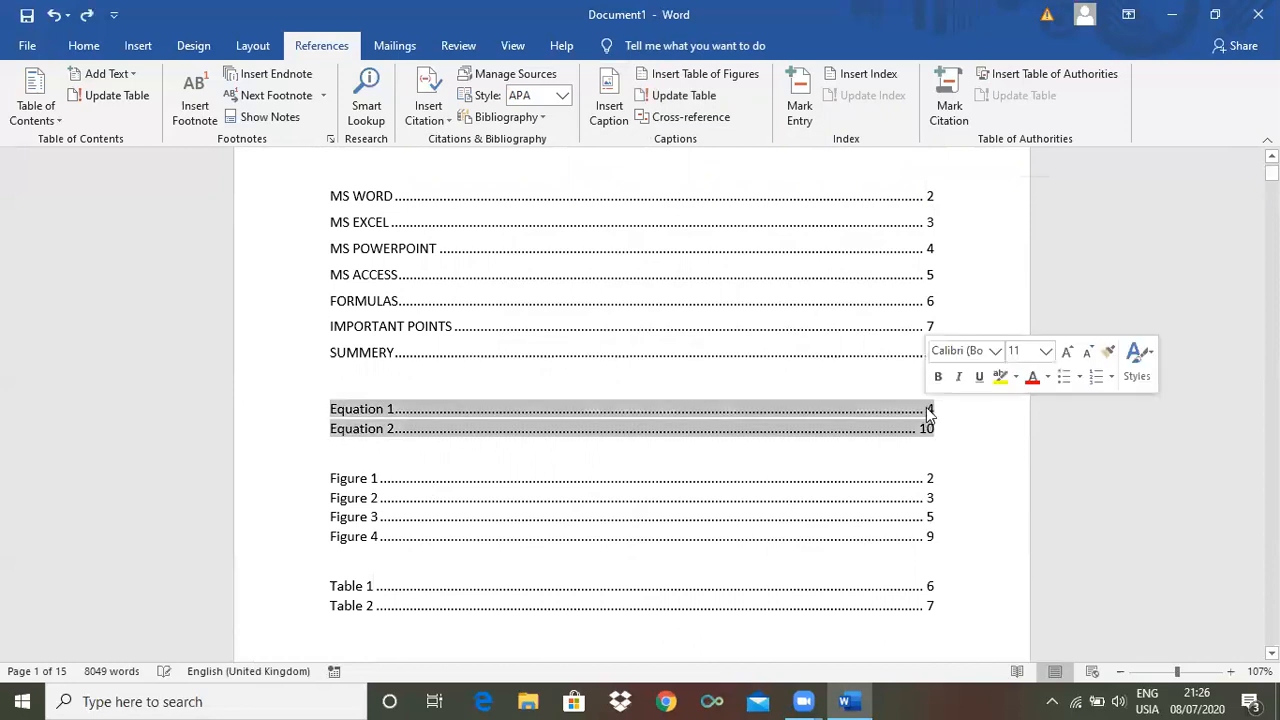
# Review the equation, figure and table lists on page 1 and follow the Figure 1 entry to its caption on page 2.
pyautogui.click(948, 428)
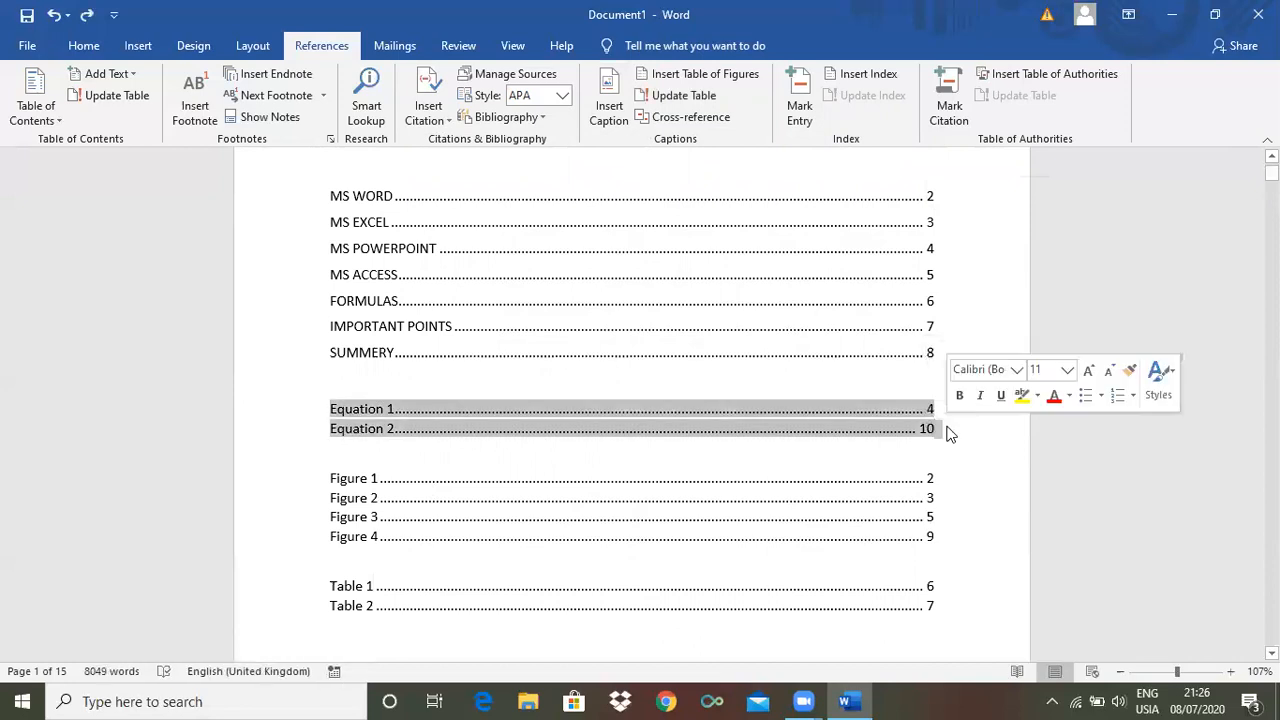
pyautogui.doubleClick(886, 450)
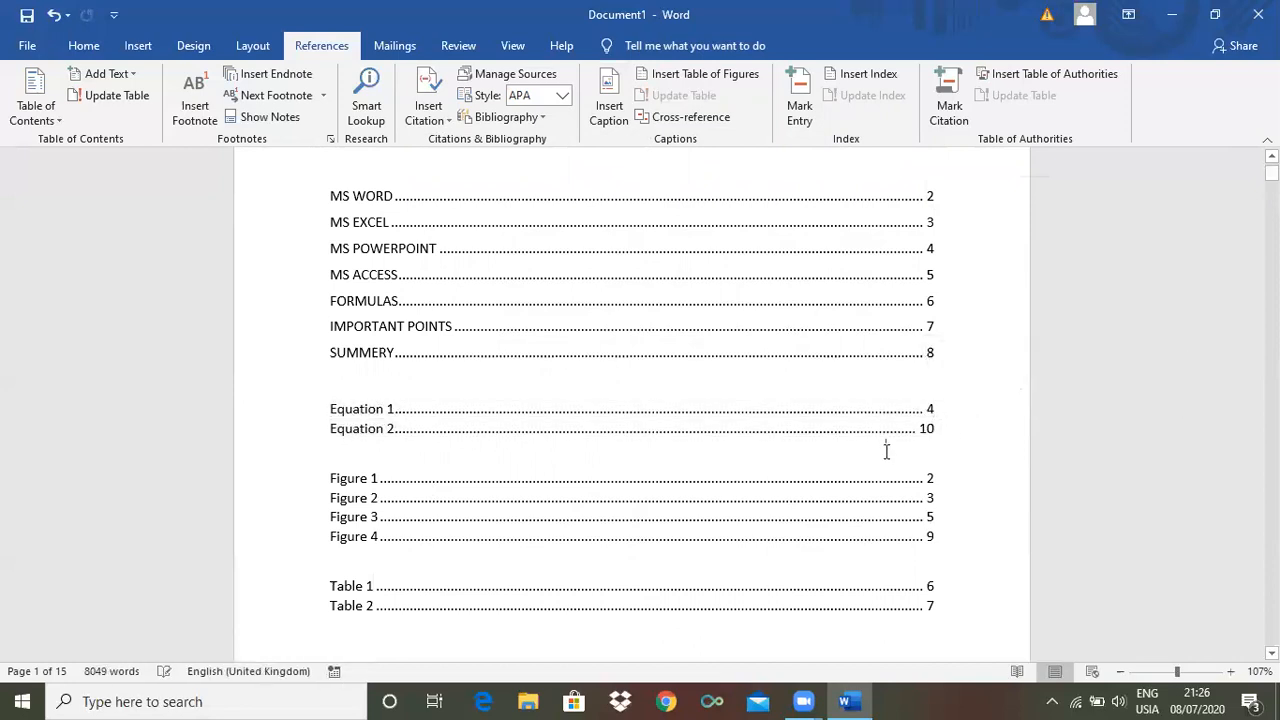
pyautogui.click(930, 408)
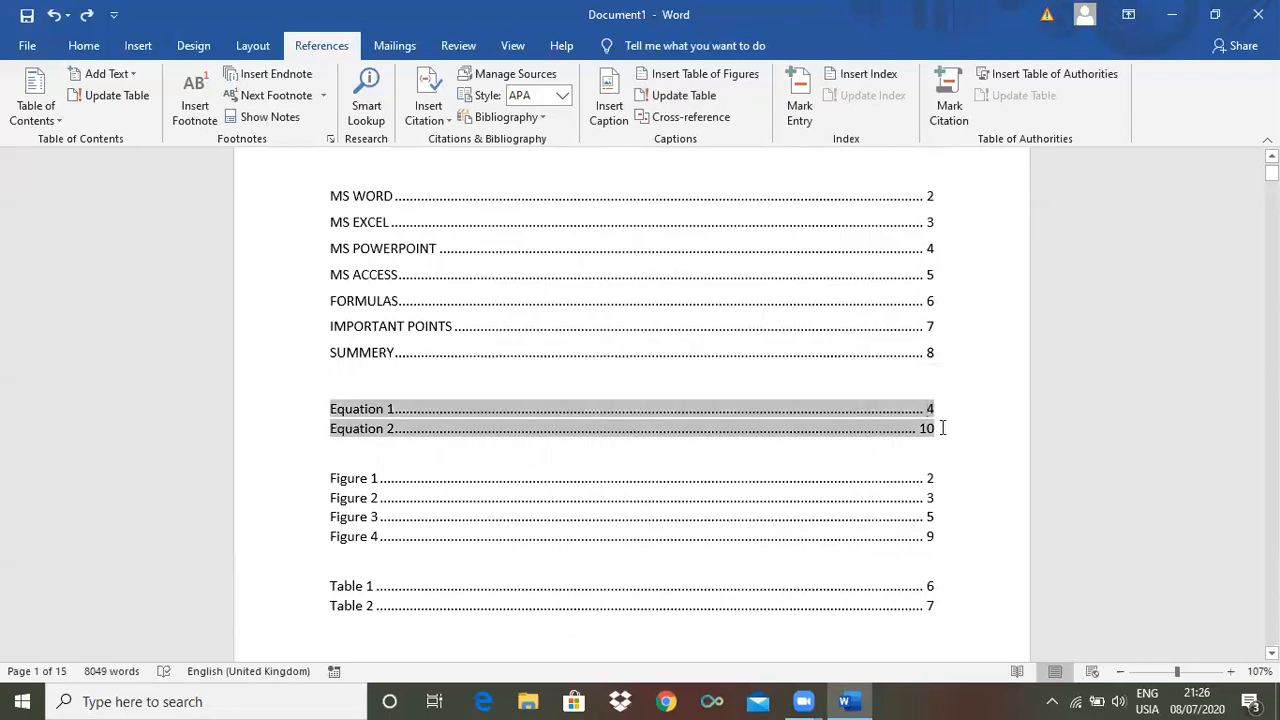
pyautogui.tripleClick(942, 428)
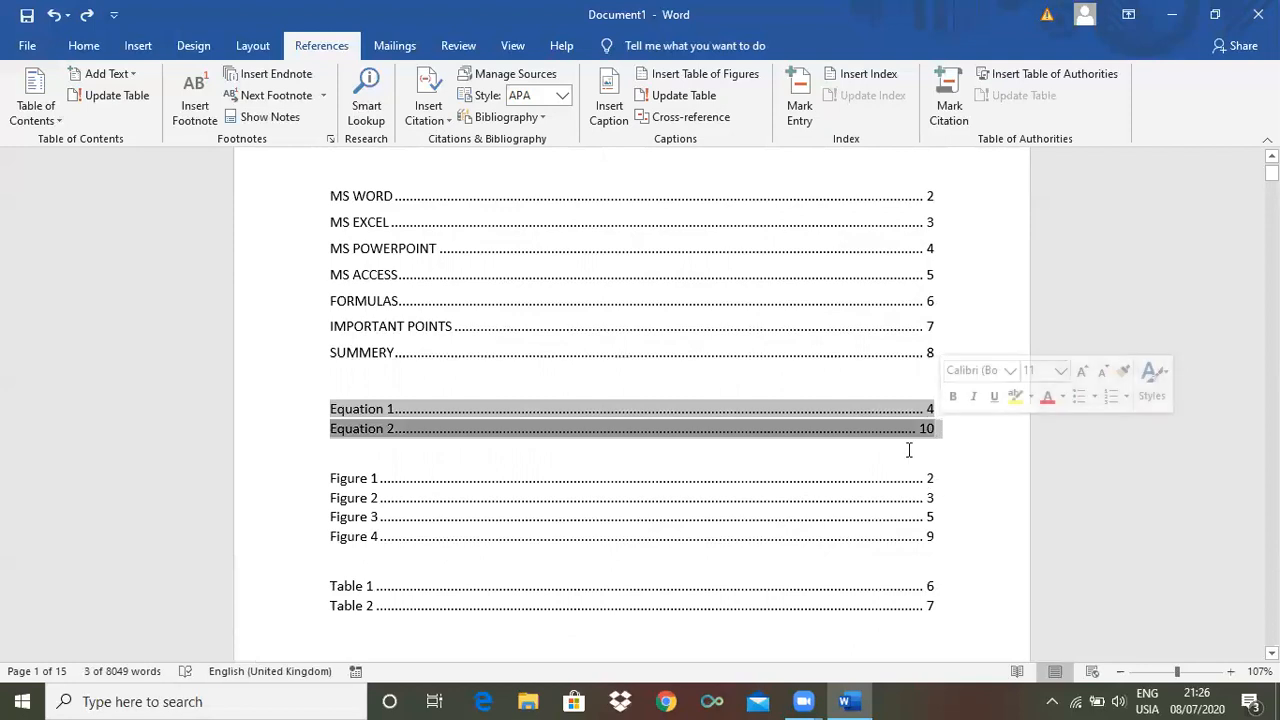
pyautogui.click(909, 450)
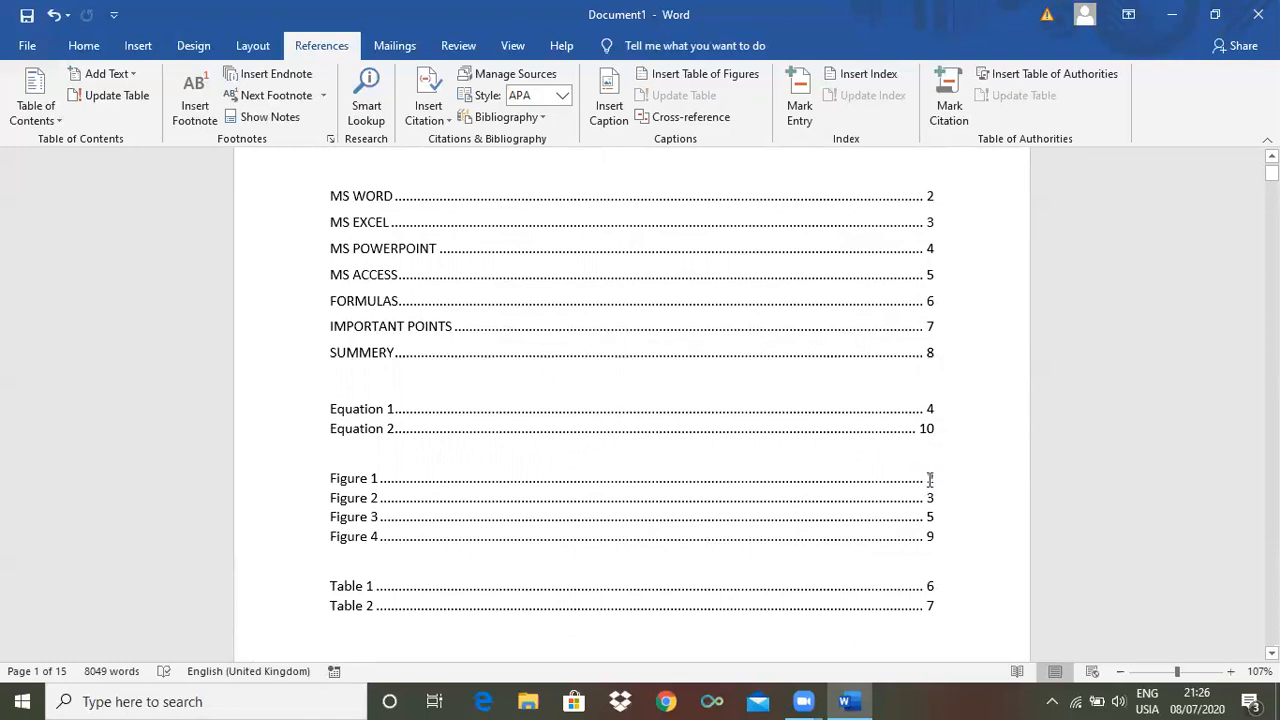
pyautogui.keyDown('ctrl'); pyautogui.click(931, 485); pyautogui.keyUp('ctrl')
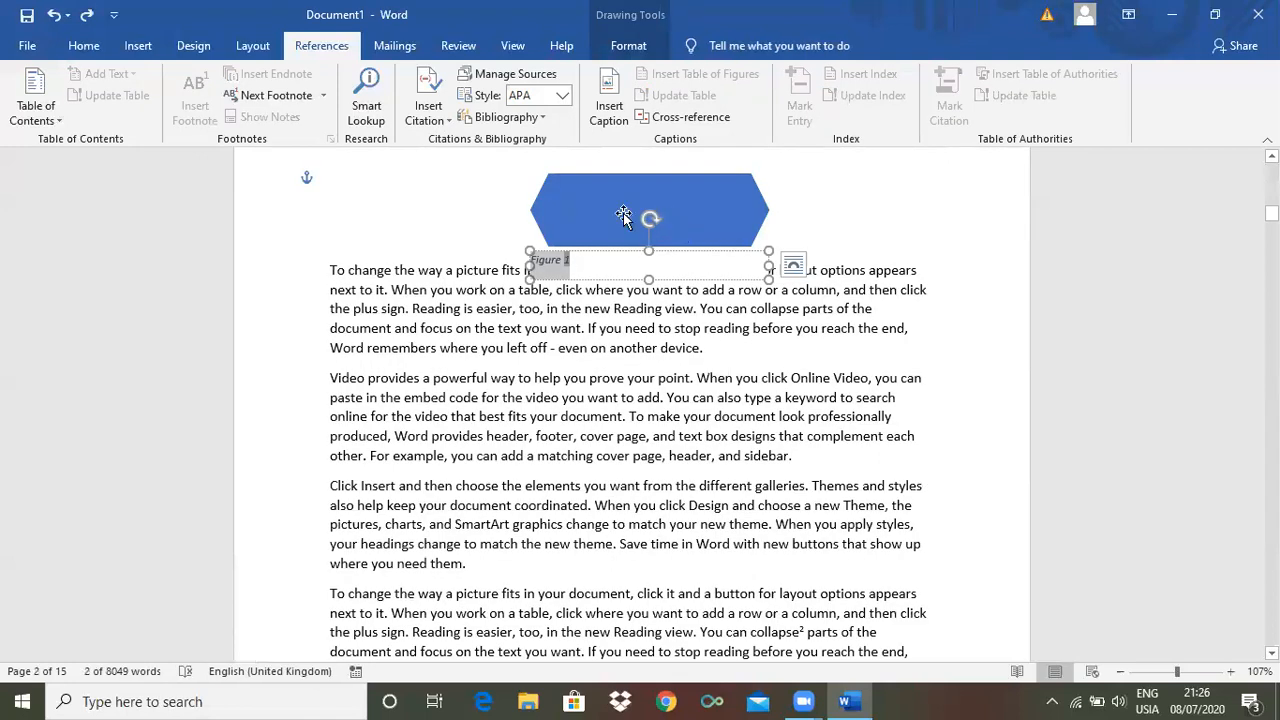
pyautogui.click(877, 203)
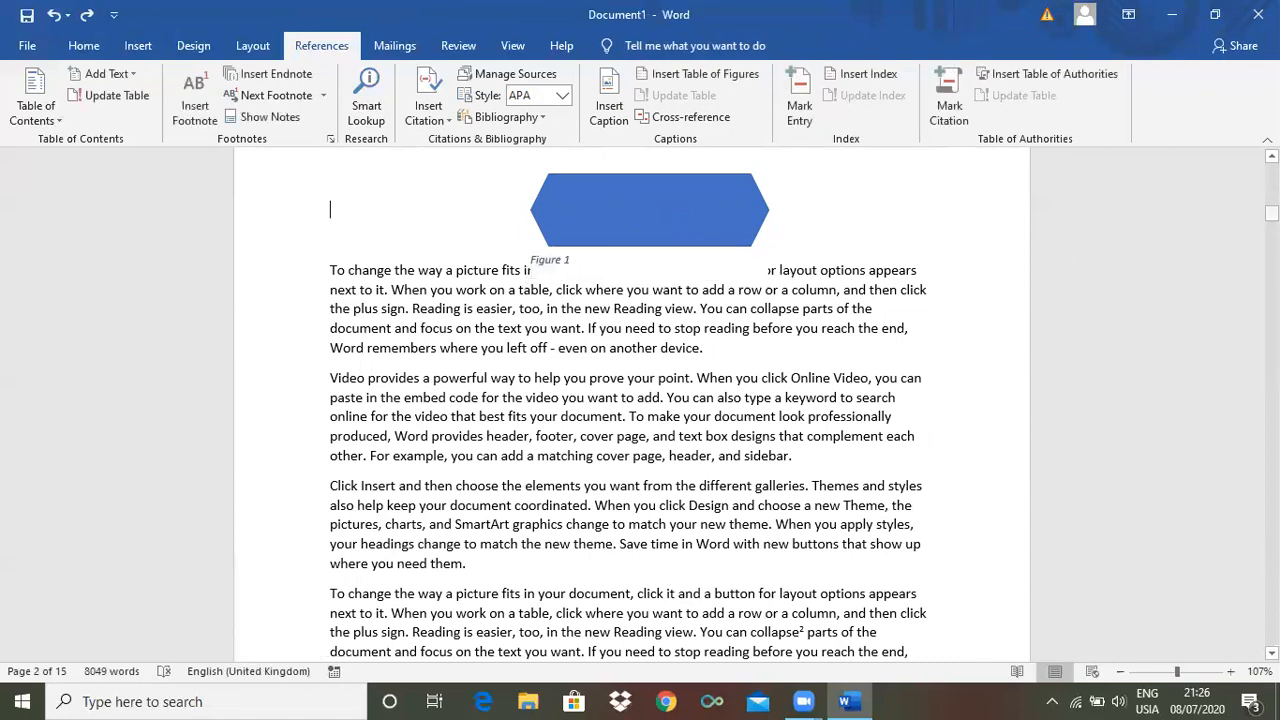
pyautogui.scroll(15, 834, 414)
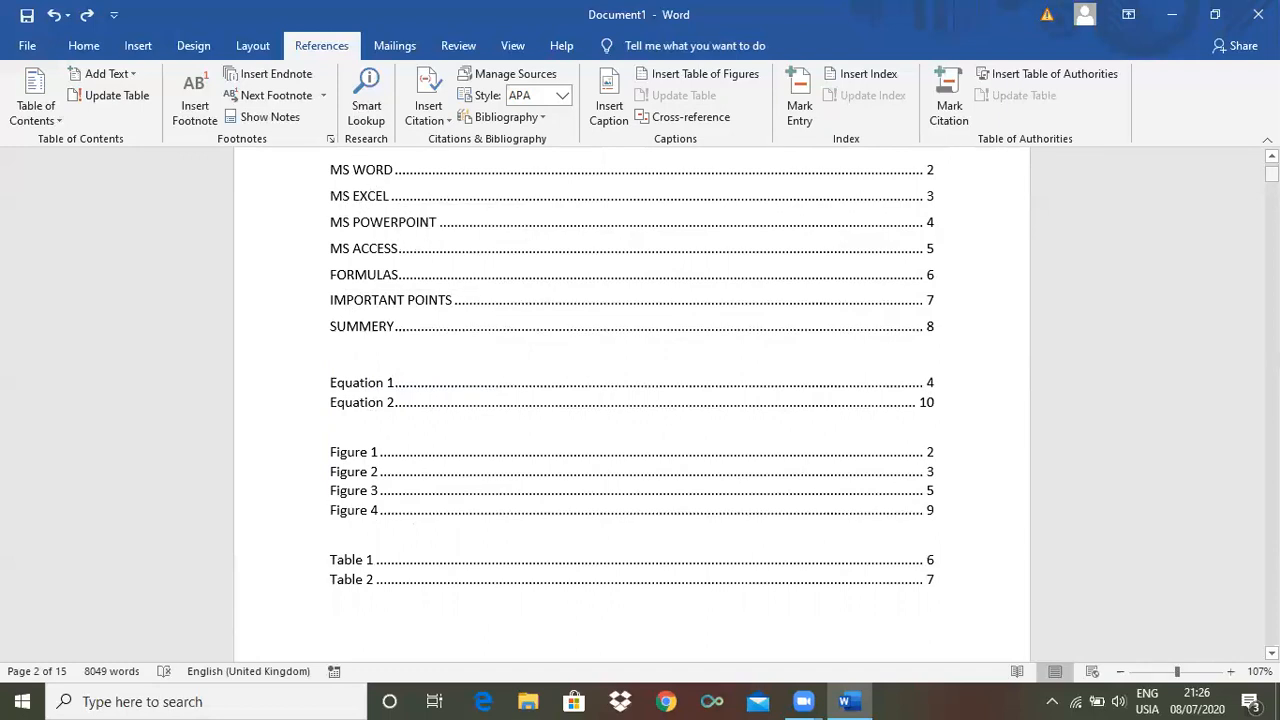
pyautogui.scroll(2, 631, 299)
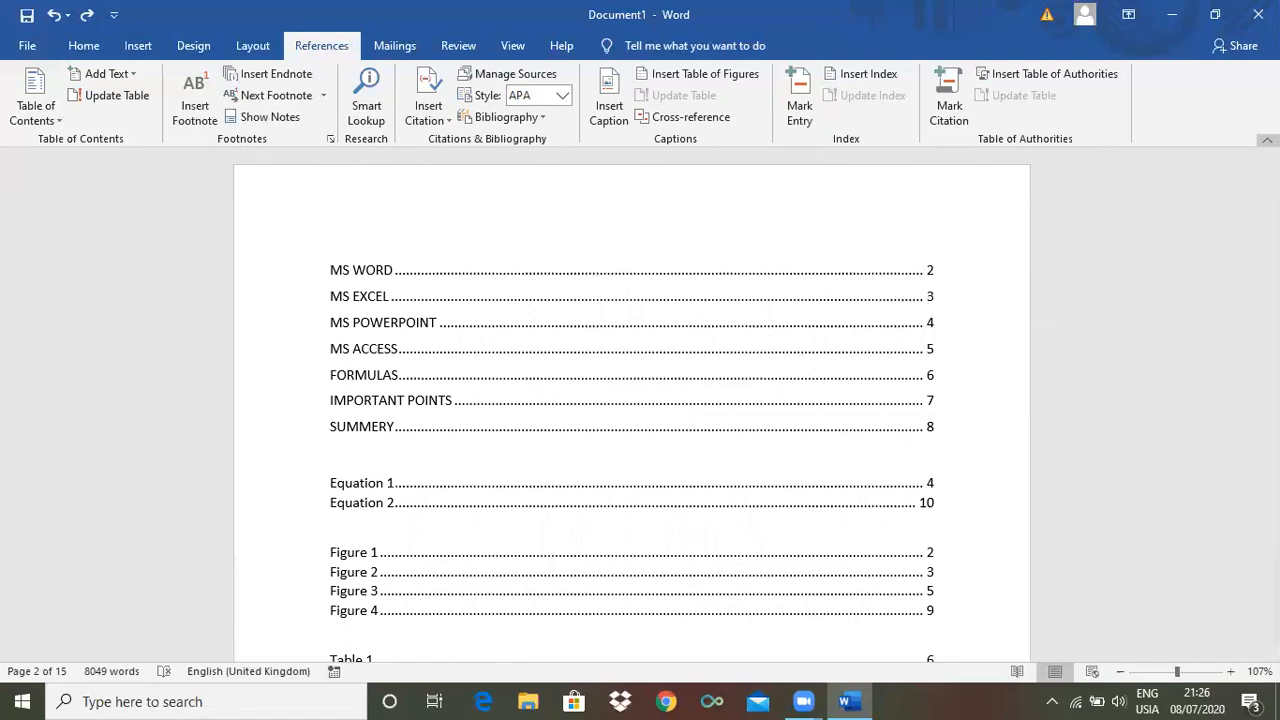
pyautogui.moveTo(1272, 171); pyautogui.dragTo(1272, 178)
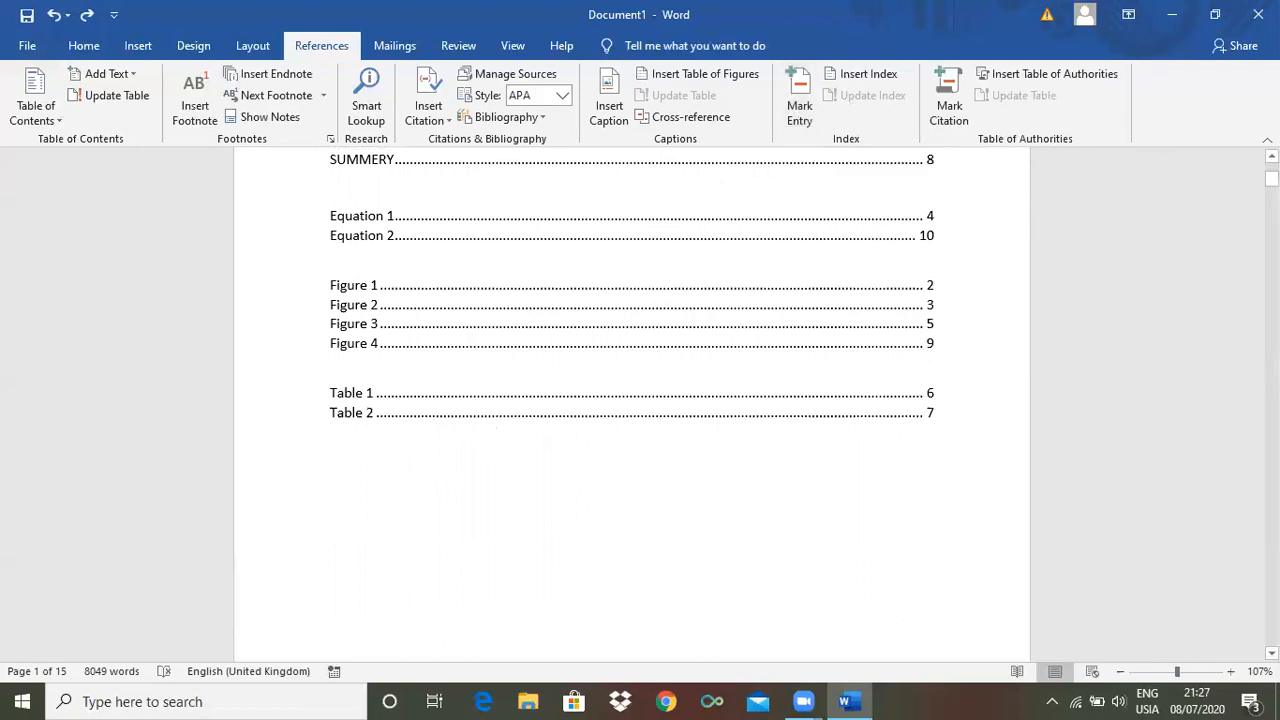
pyautogui.moveTo(1272, 179)
pyautogui.mouseDown()
pyautogui.moveTo(1272, 221)
pyautogui.moveTo(1272, 202)
pyautogui.mouseUp()
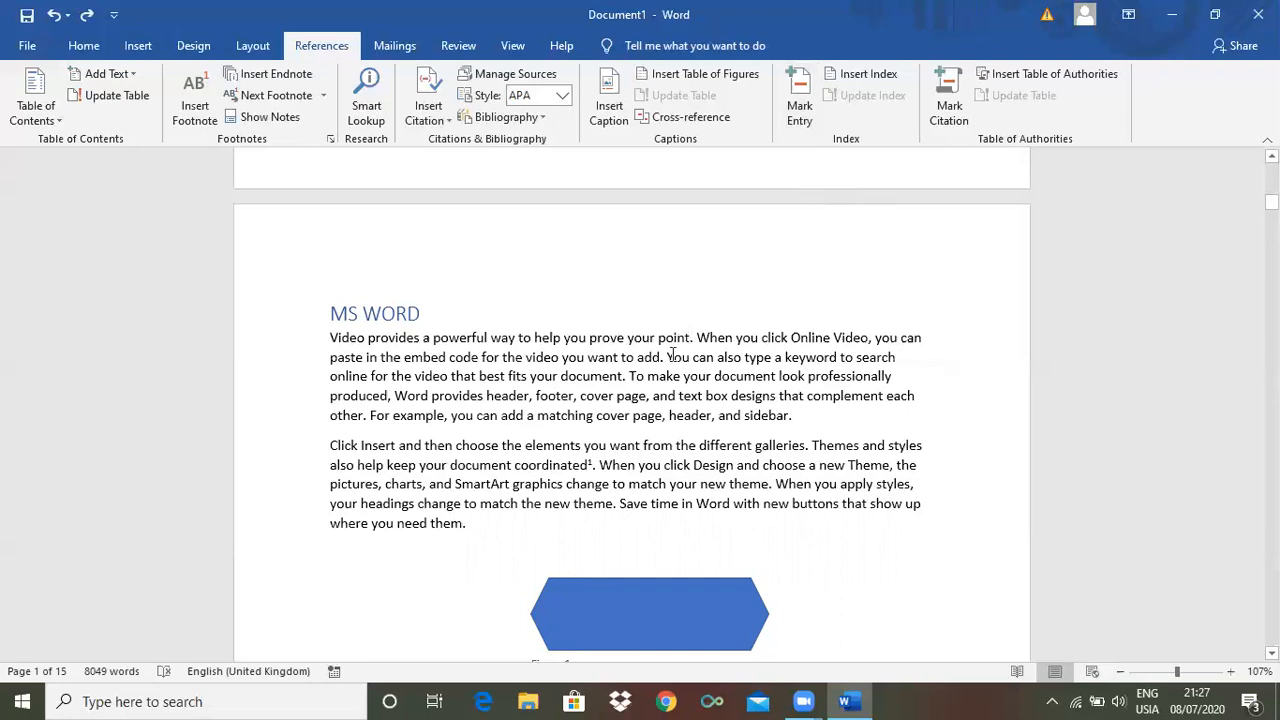
pyautogui.click(773, 395)
pyautogui.moveTo(686, 337); pyautogui.dragTo(660, 340)
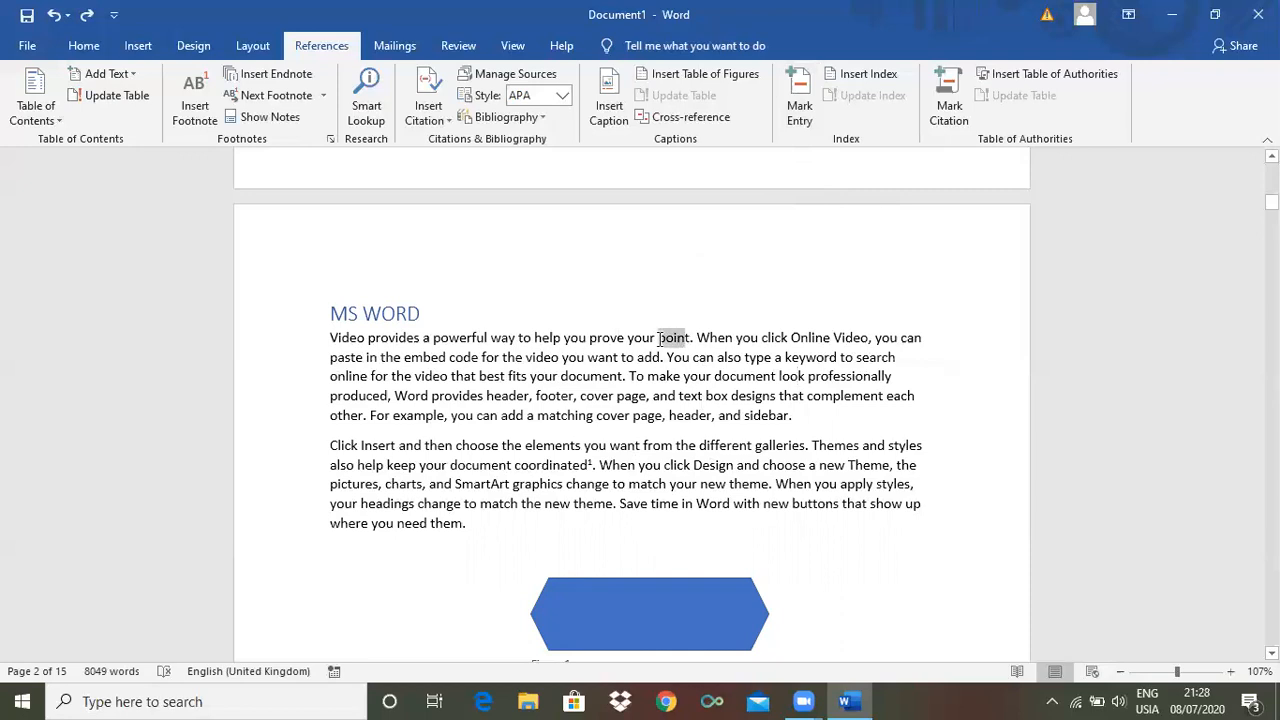
pyautogui.click(800, 112)
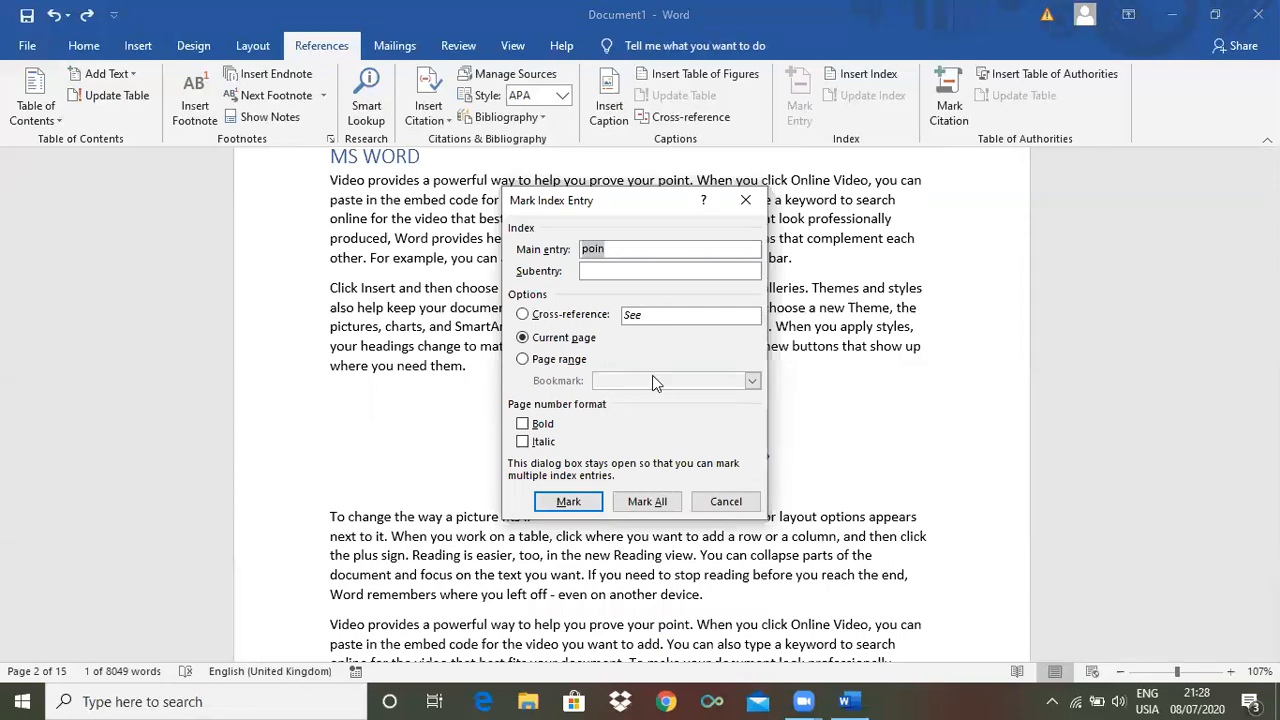
pyautogui.click(842, 369)
pyautogui.click(748, 199)
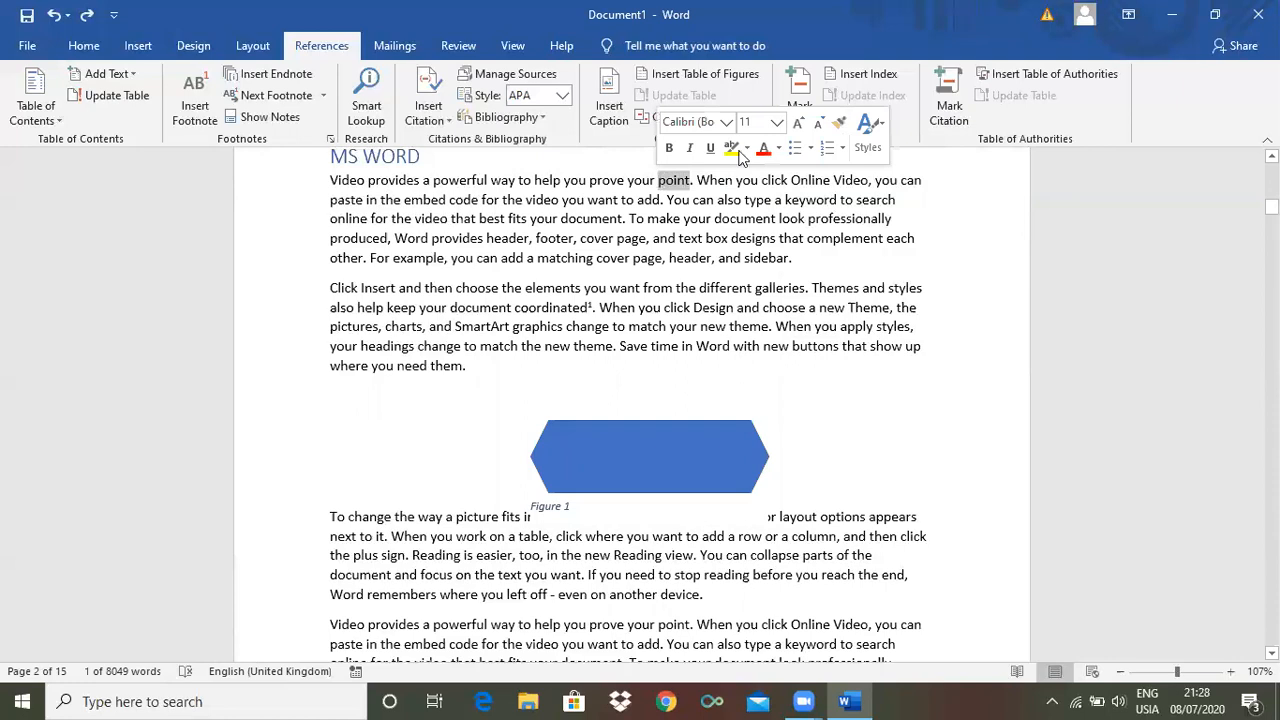
# Mark the selected word "point" in the first MS WORD paragraph as an index entry and hide the formatting marks.
pyautogui.click(800, 105)
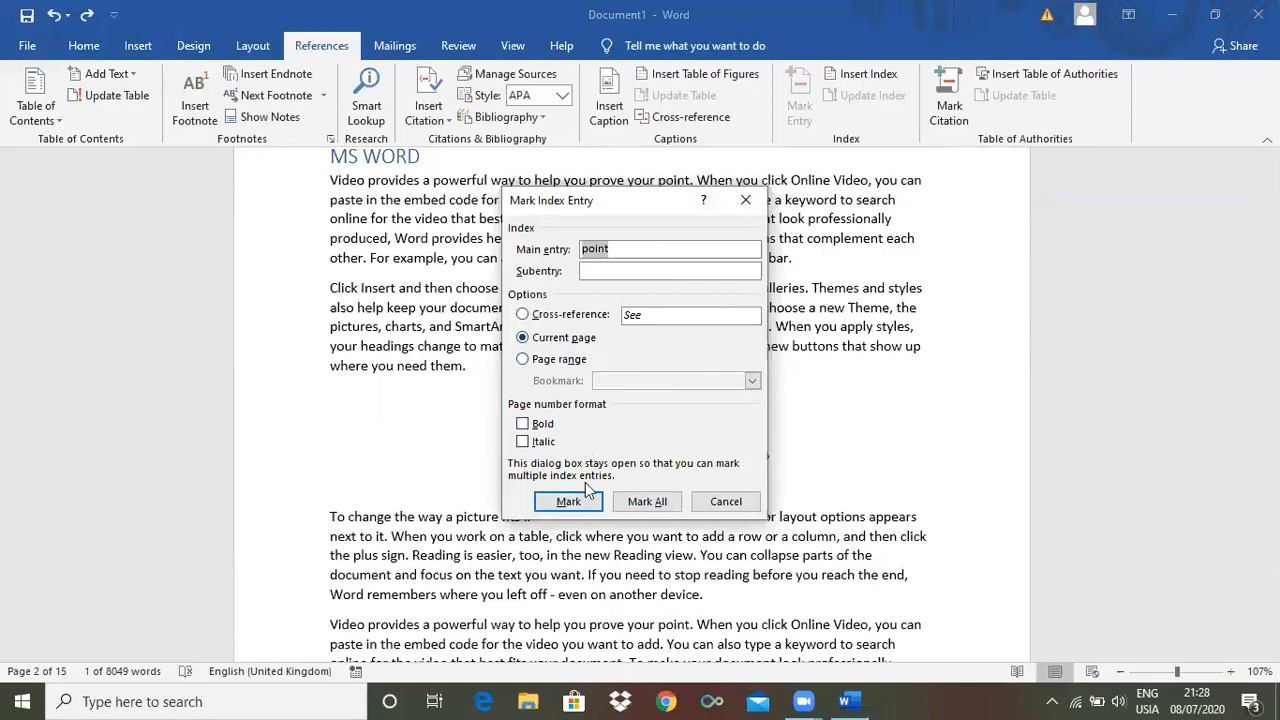
pyautogui.click(568, 502)
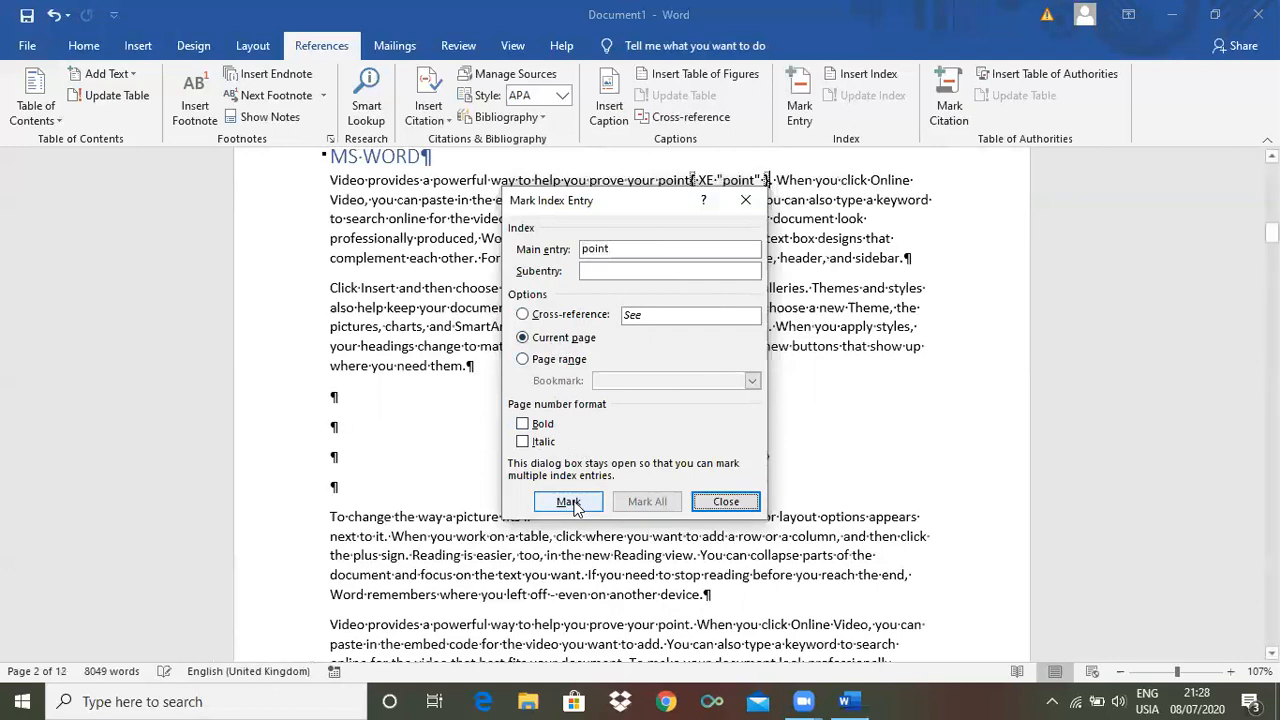
pyautogui.click(745, 200)
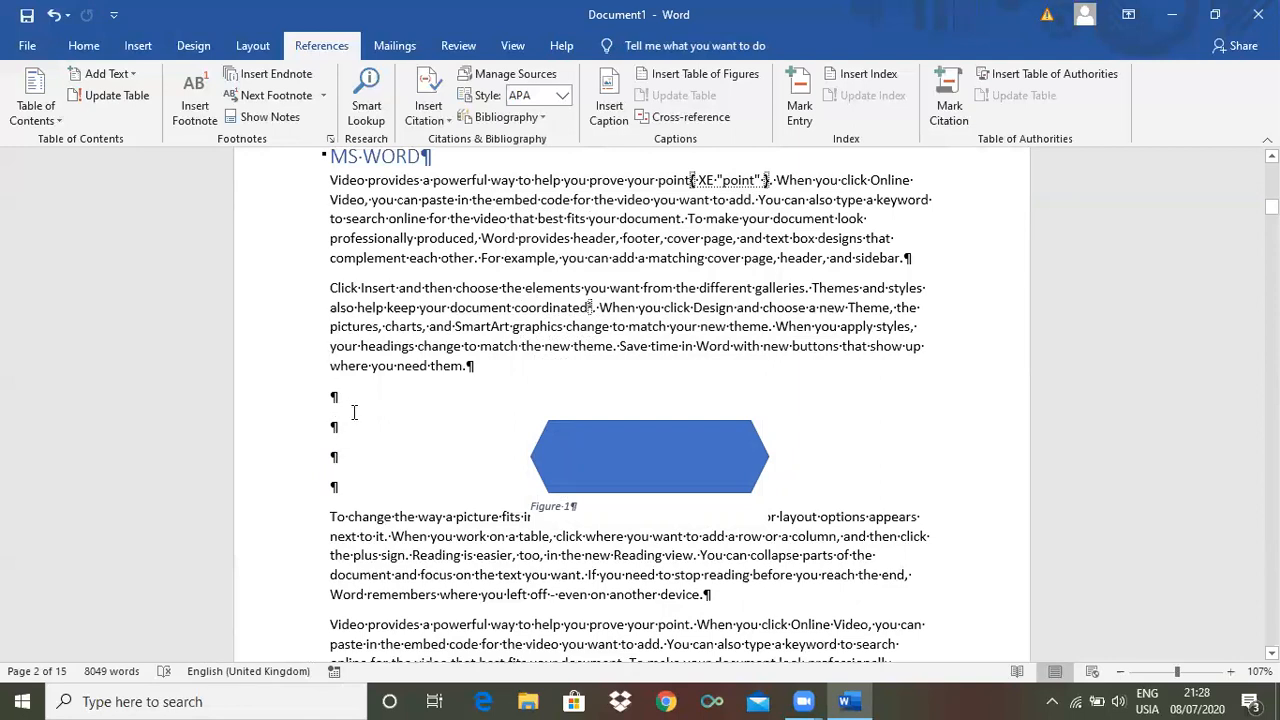
pyautogui.click(88, 47)
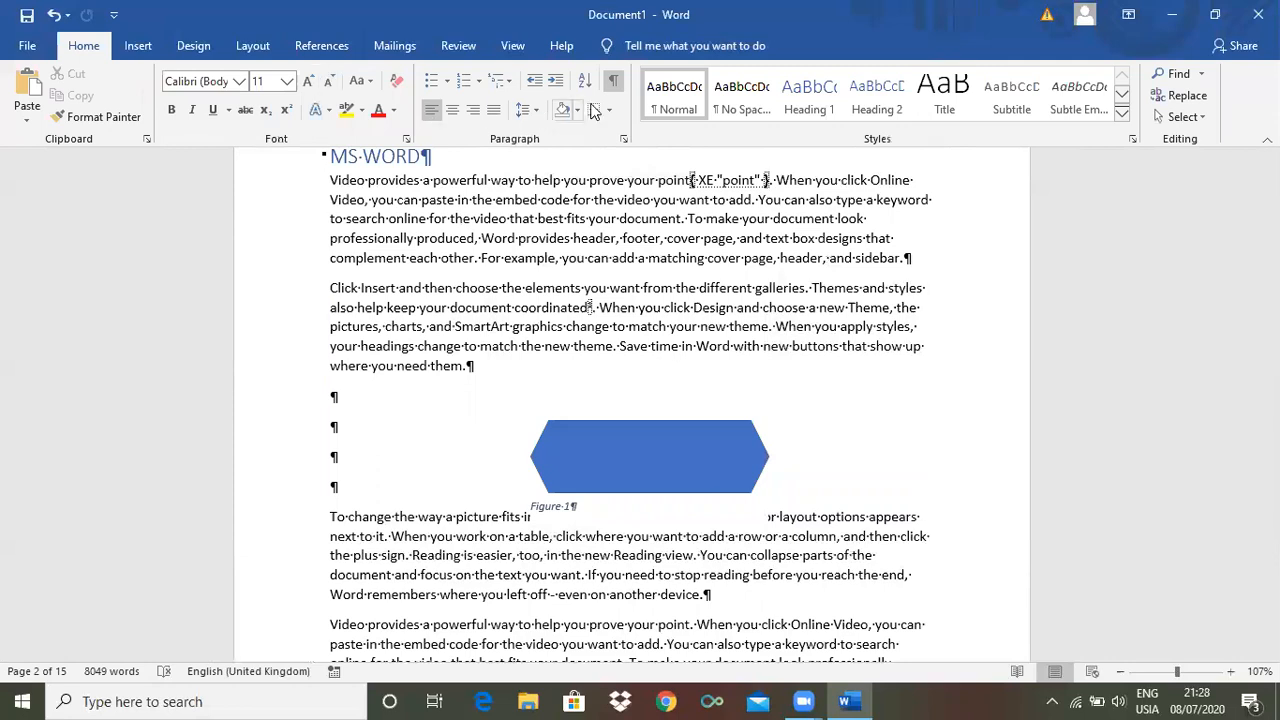
pyautogui.click(612, 97)
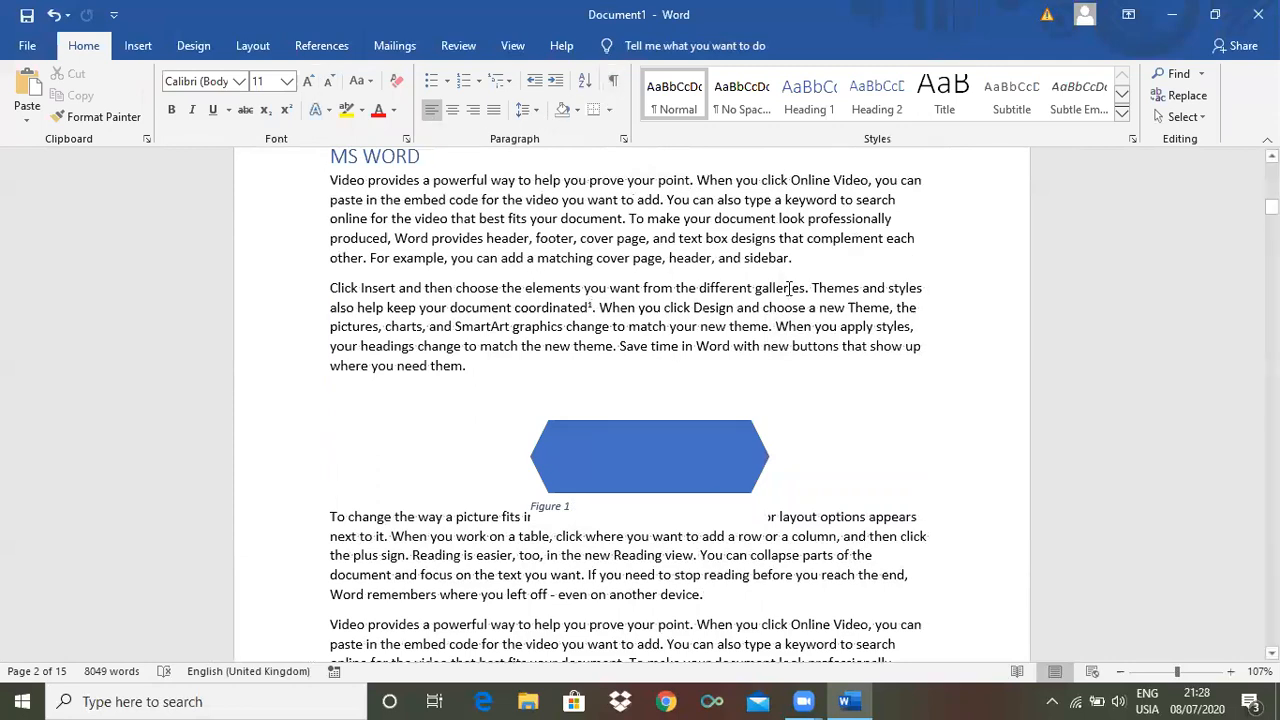
# Mark every occurrence of the word "box" from page 3's first paragraph as an index entry and hide the formatting marks.
pyautogui.moveTo(1272, 206); pyautogui.dragTo(1272, 233)
pyautogui.scroll(-1, 710, 341)
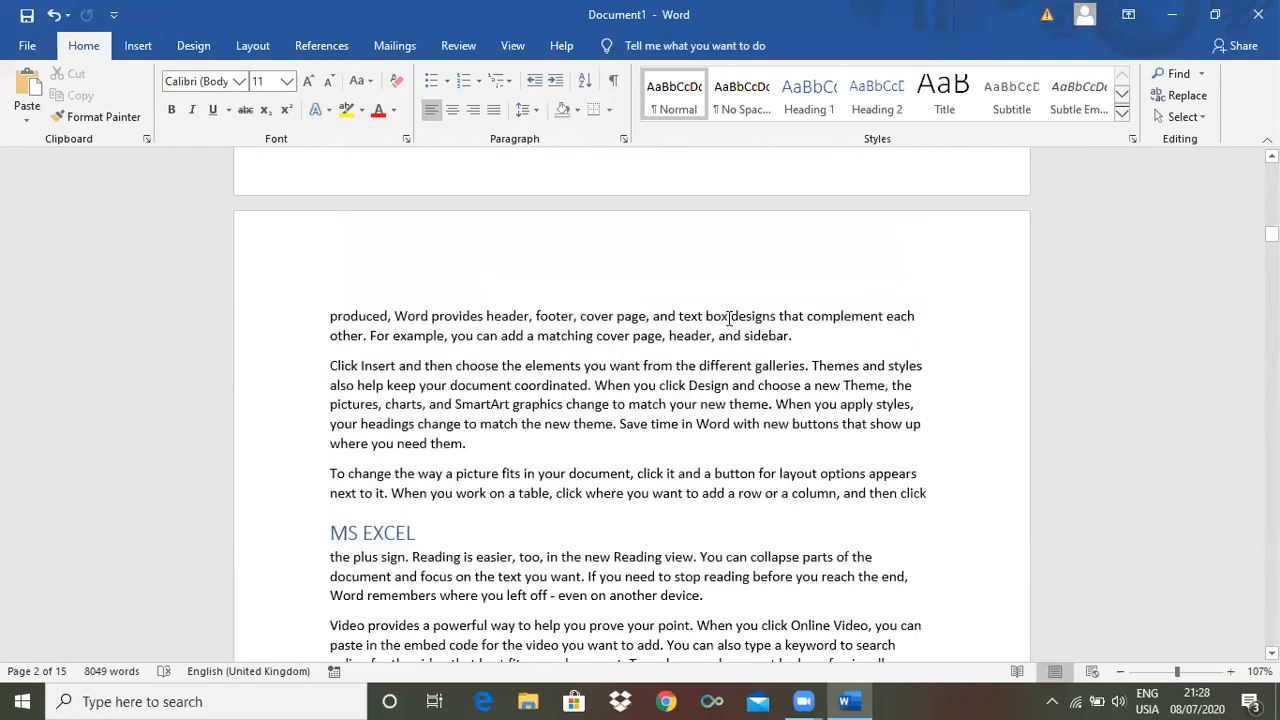
pyautogui.moveTo(726, 316); pyautogui.dragTo(704, 318)
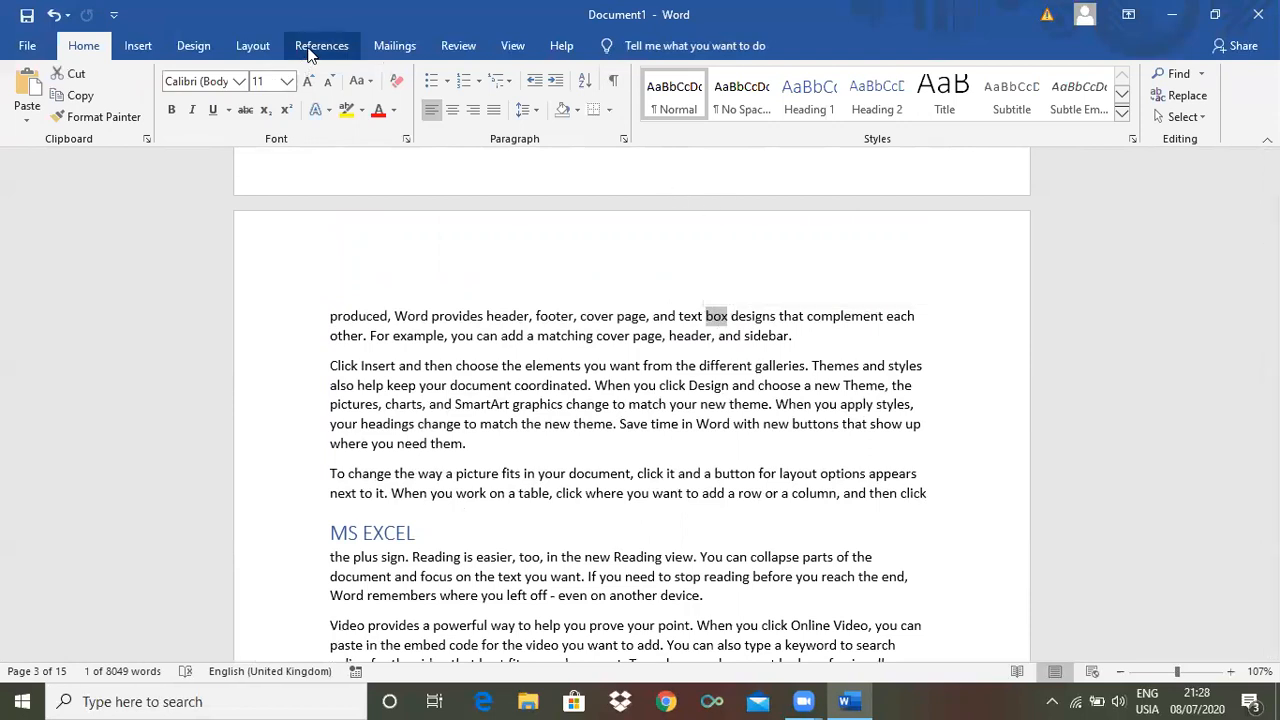
pyautogui.click(312, 50)
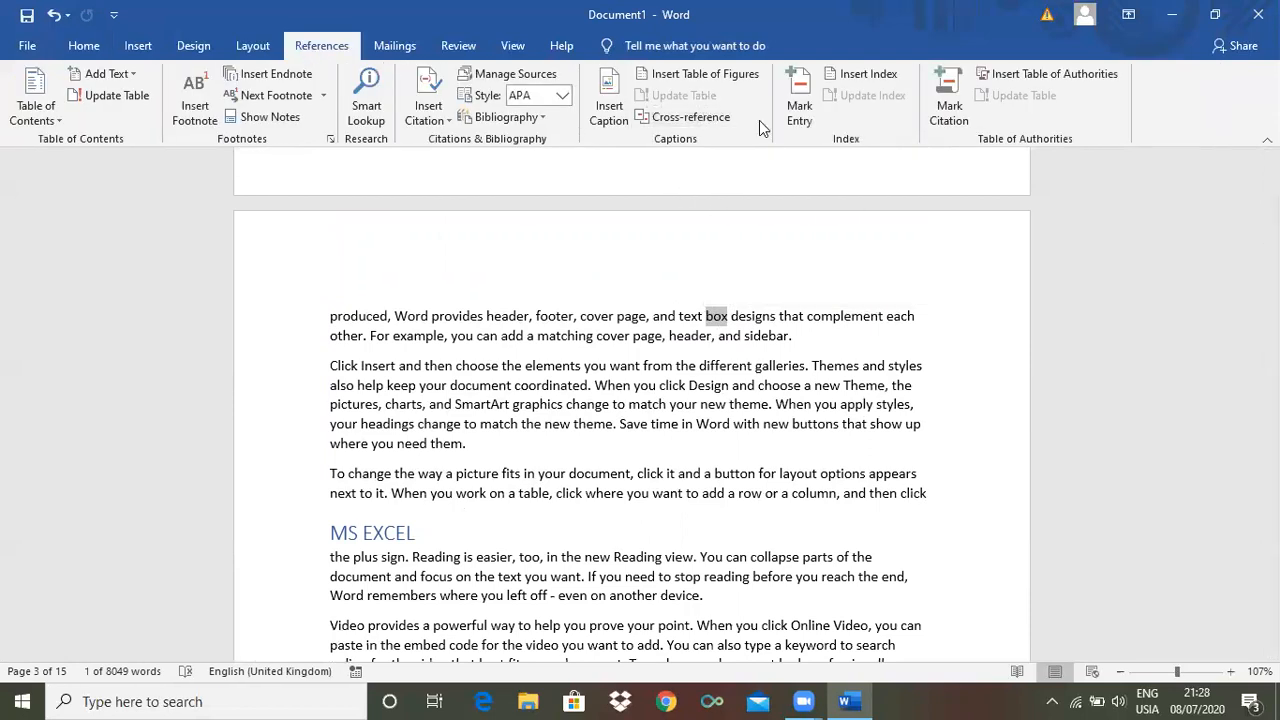
pyautogui.click(817, 118)
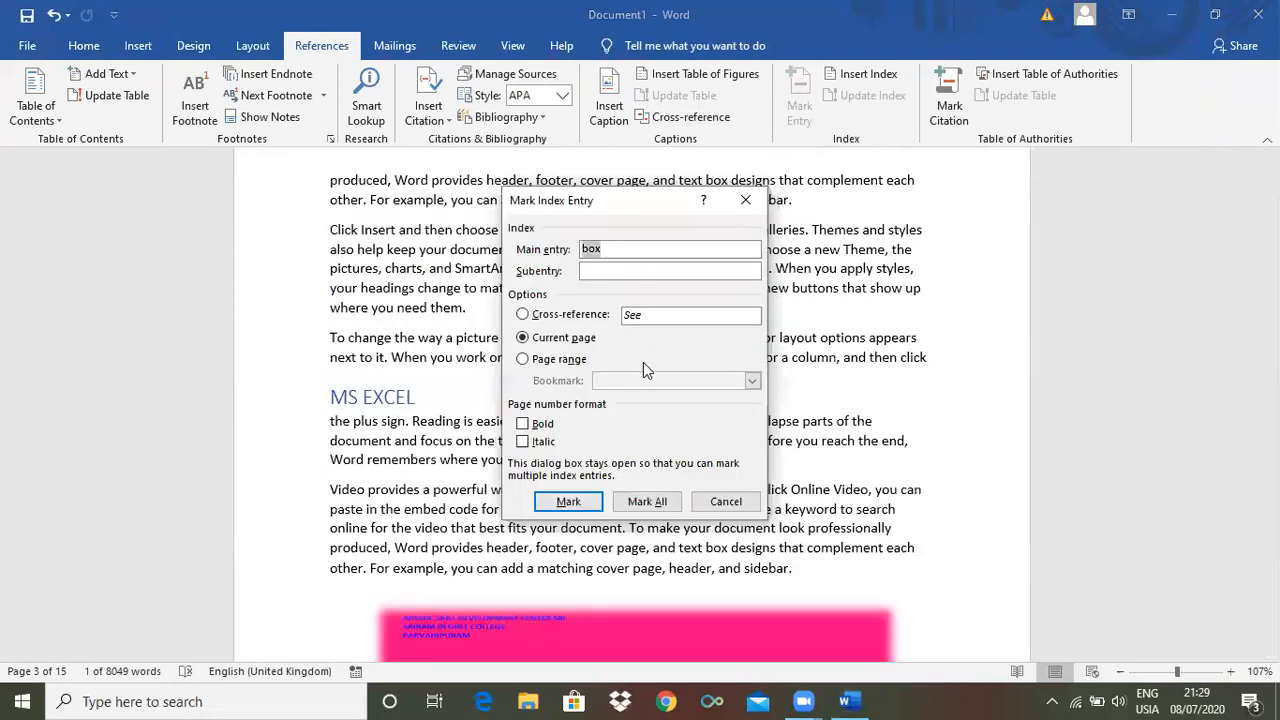
pyautogui.click(648, 501)
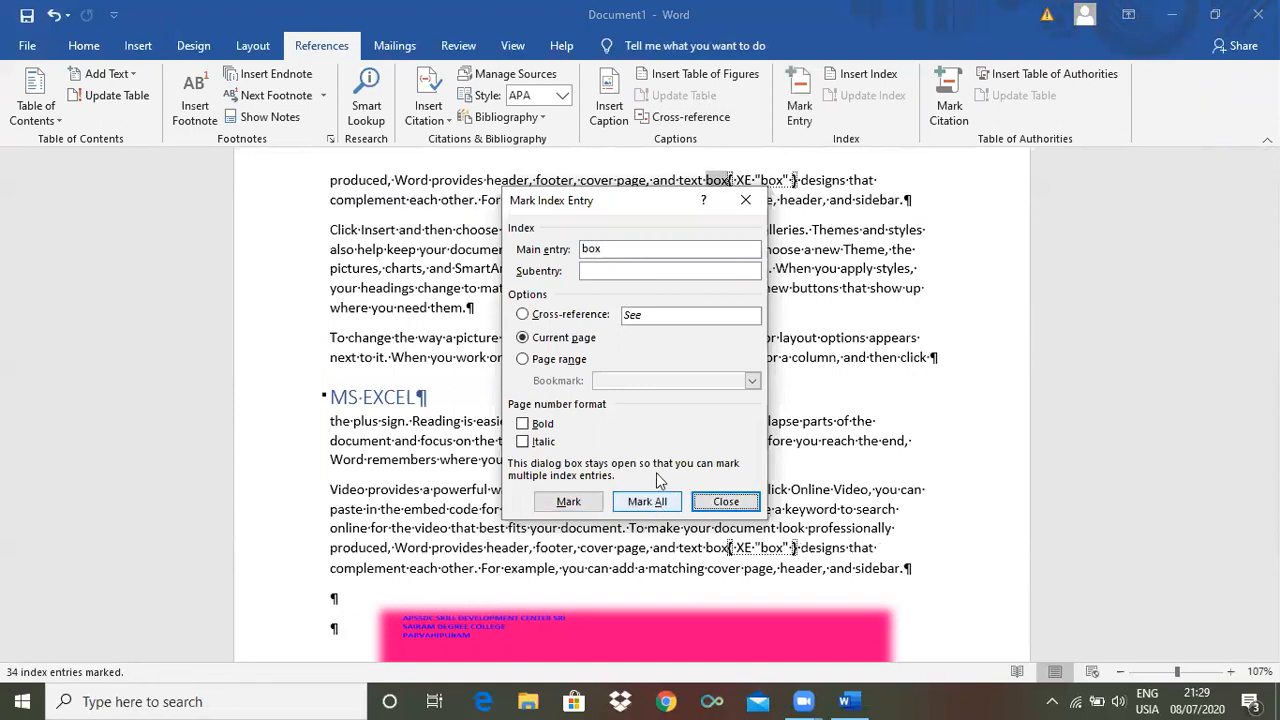
pyautogui.click(745, 200)
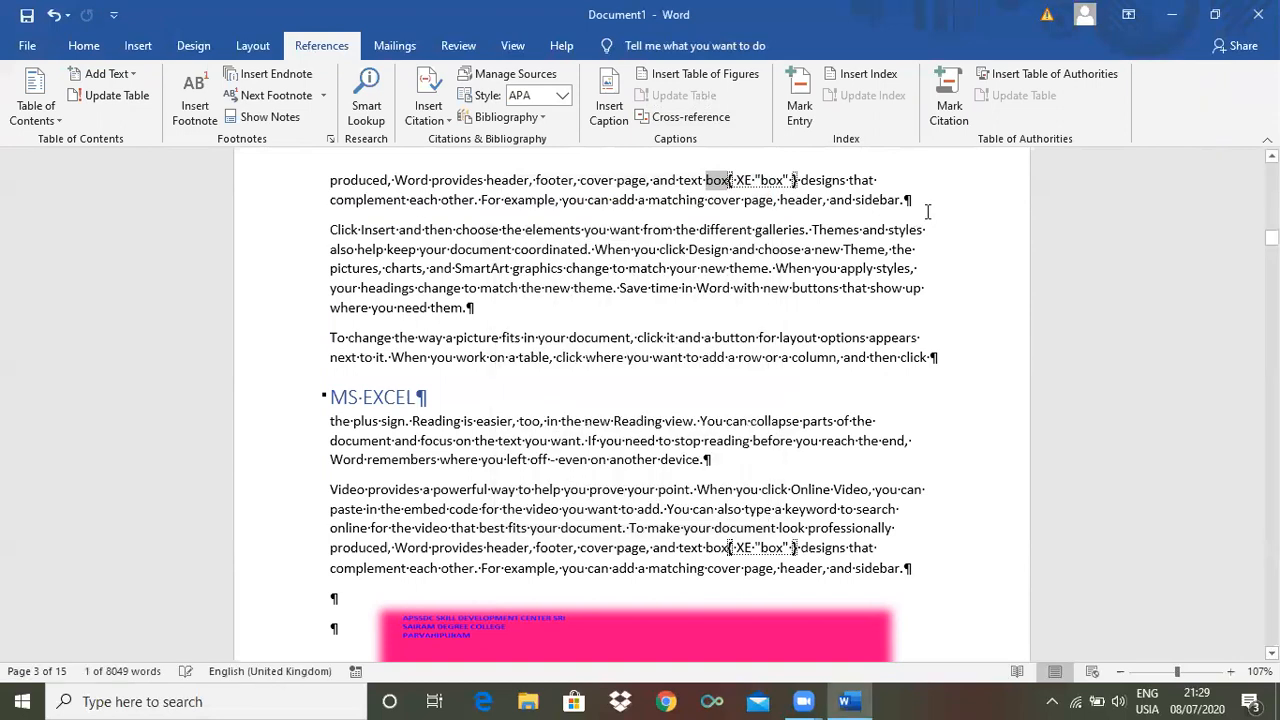
pyautogui.click(84, 48)
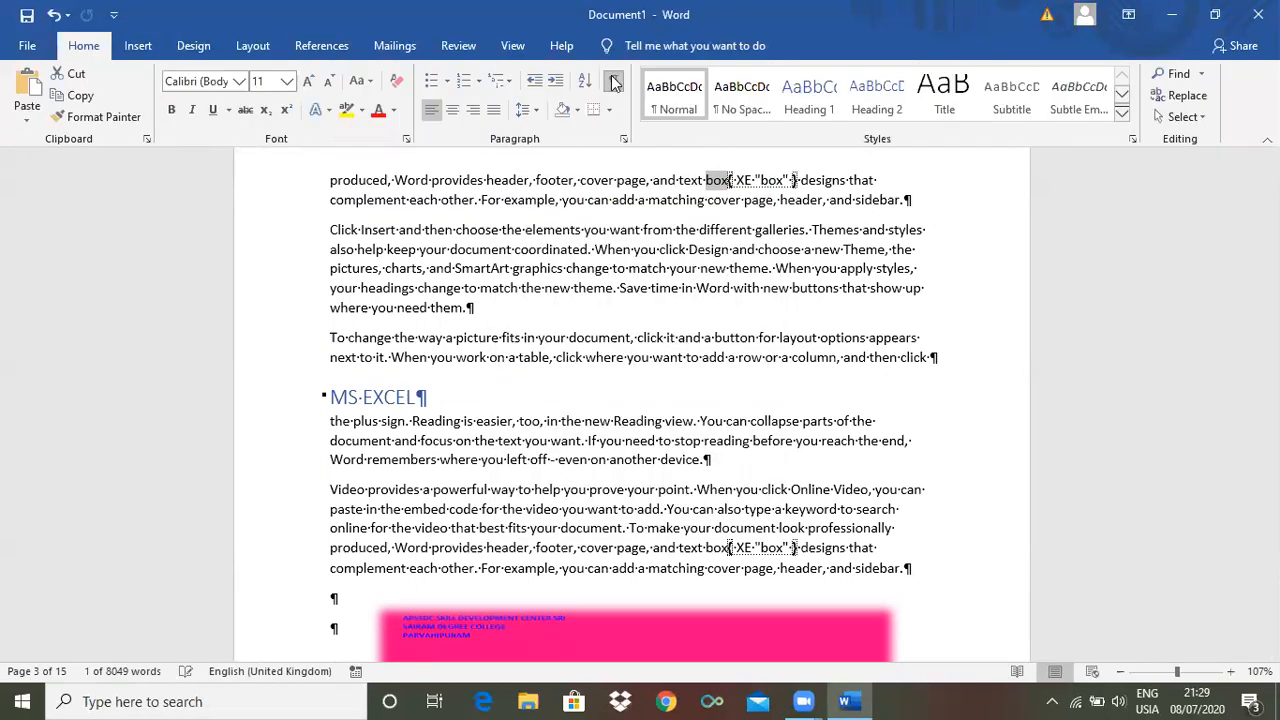
pyautogui.click(616, 88)
# Mark only the word "different" in the second paragraph above Equation 1 on page 4 as an index entry and hide the formatting marks.
pyautogui.moveTo(1272, 237); pyautogui.dragTo(1272, 271)
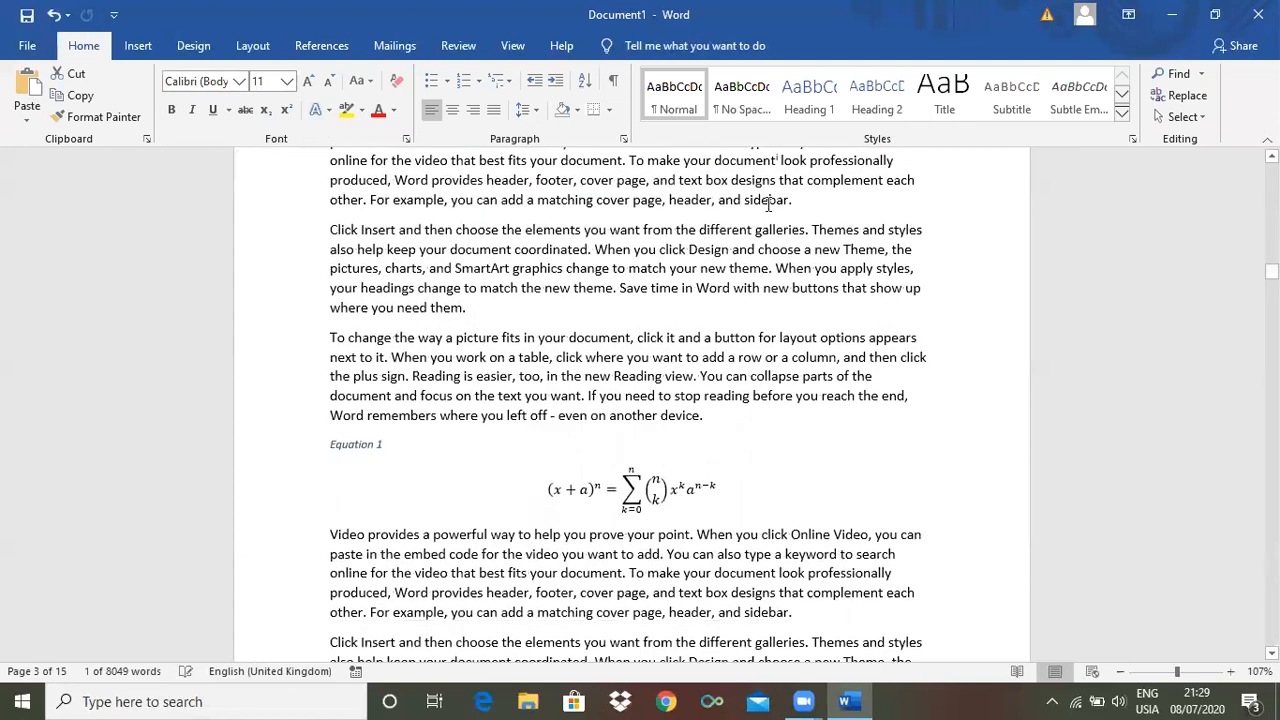
pyautogui.doubleClick(748, 229)
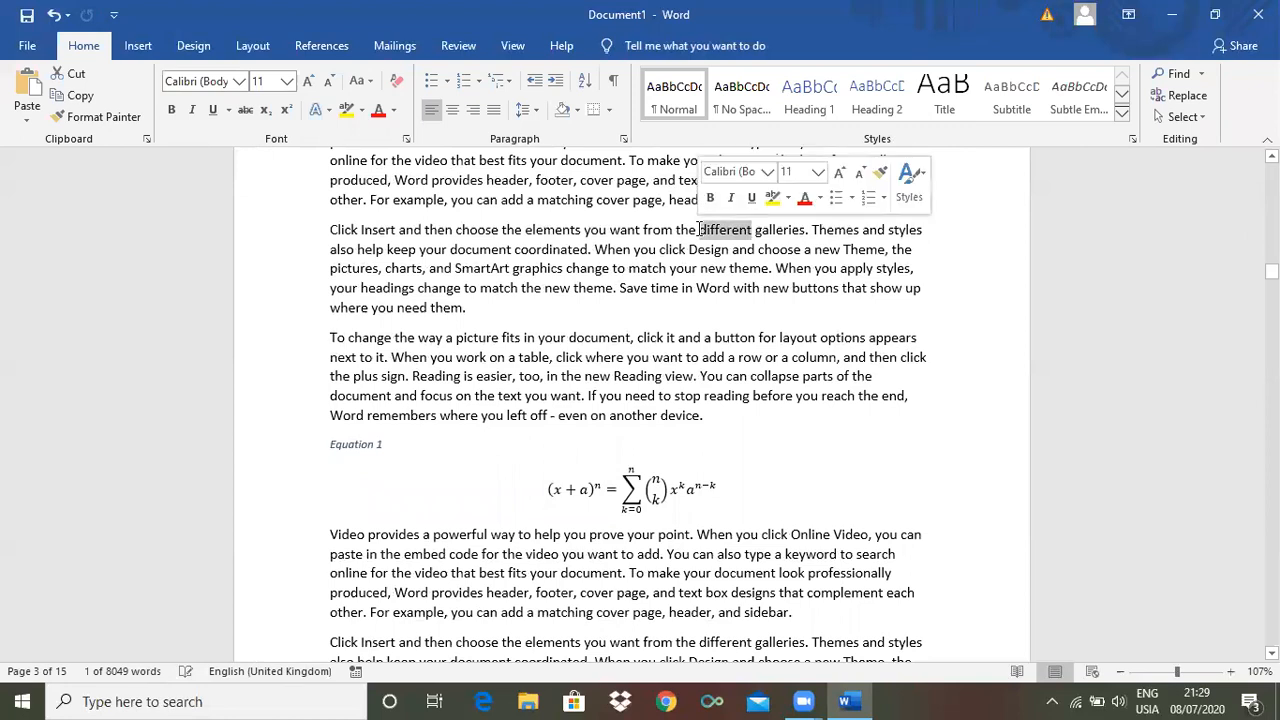
pyautogui.click(316, 46)
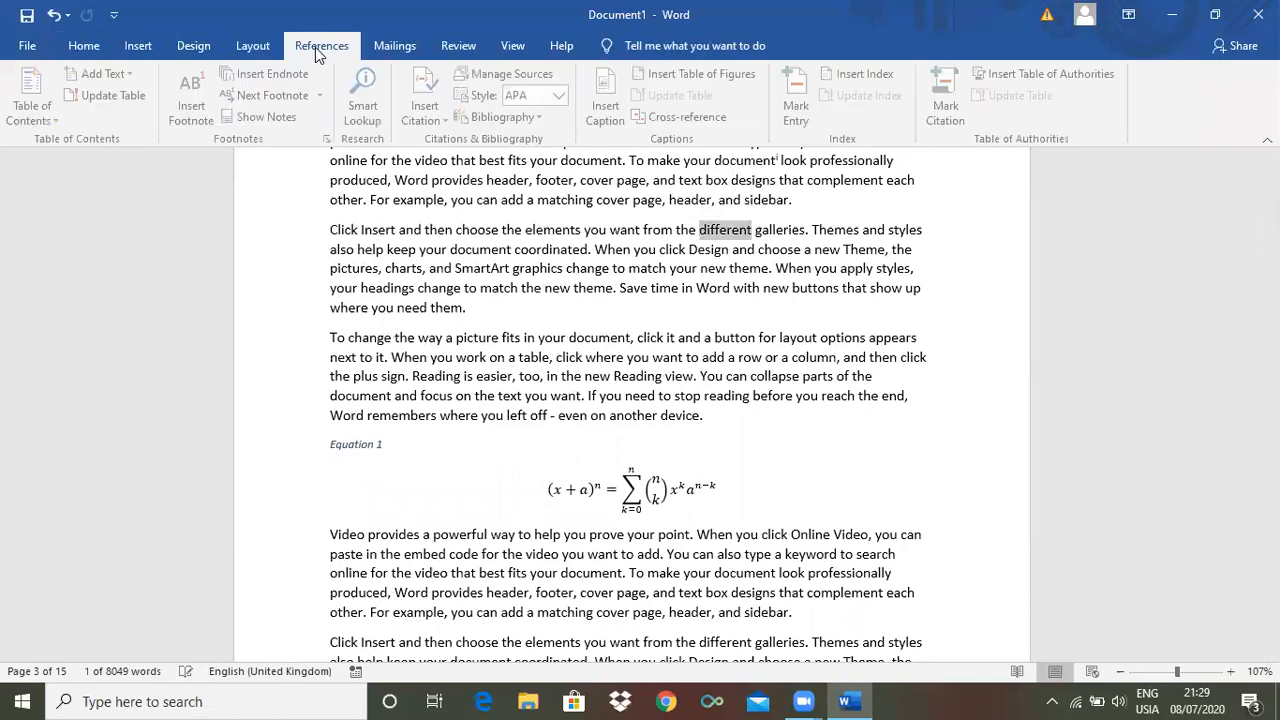
pyautogui.click(792, 108)
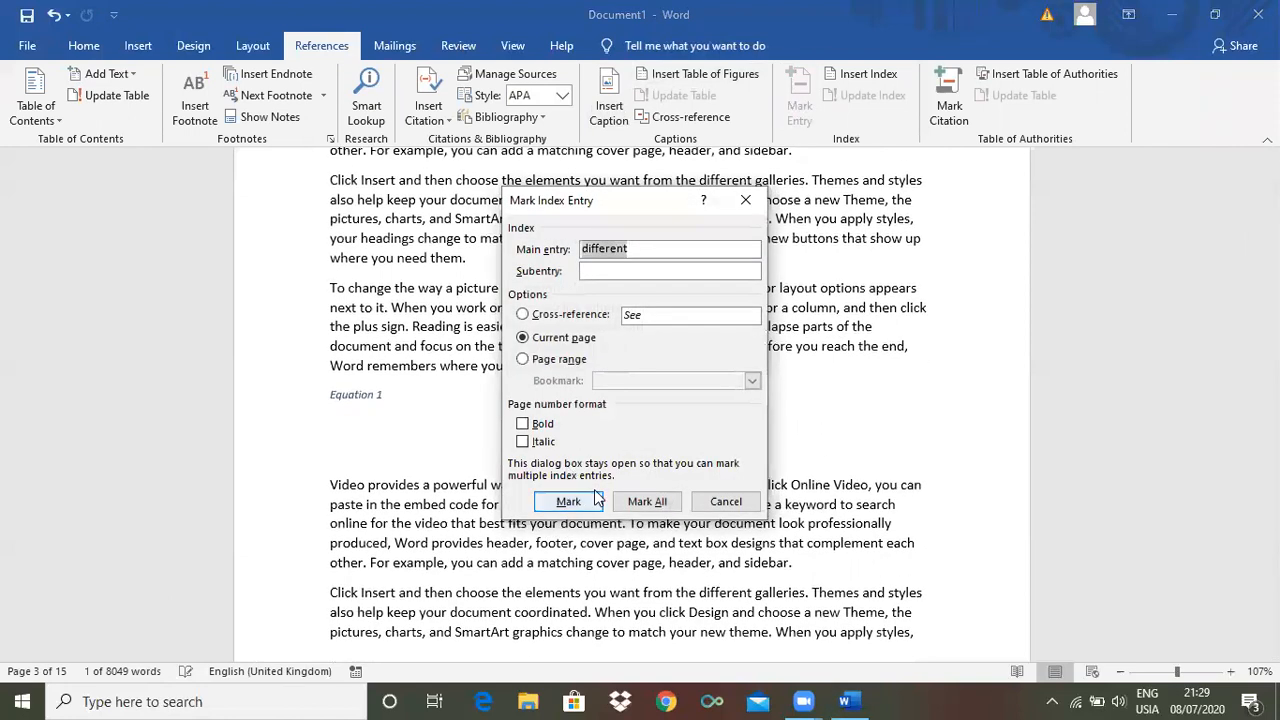
pyautogui.click(578, 503)
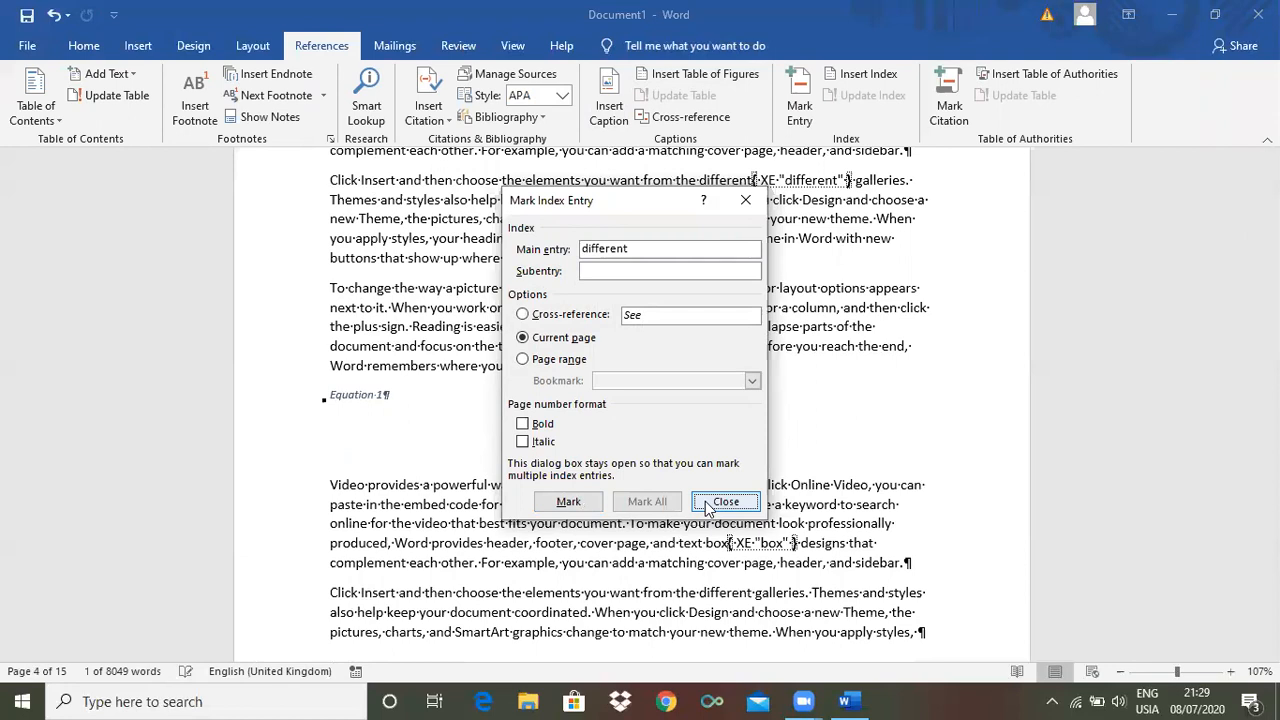
pyautogui.click(725, 502)
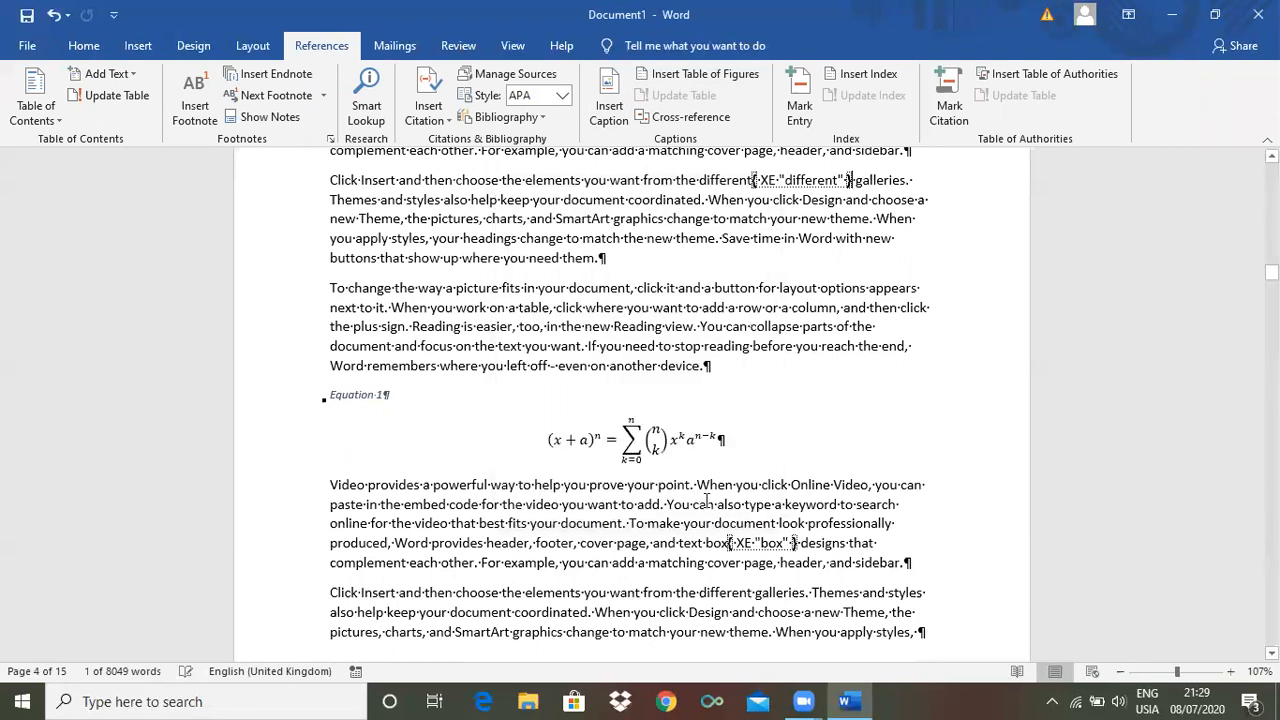
pyautogui.click(84, 46)
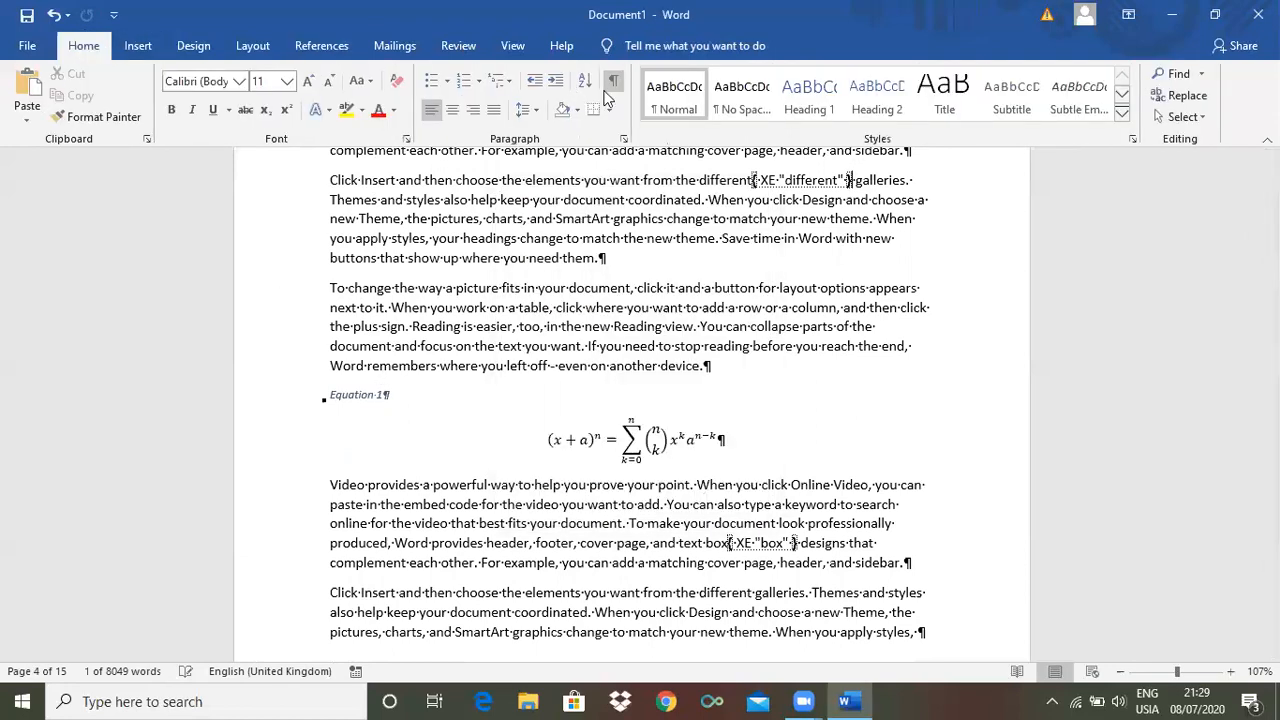
pyautogui.click(608, 88)
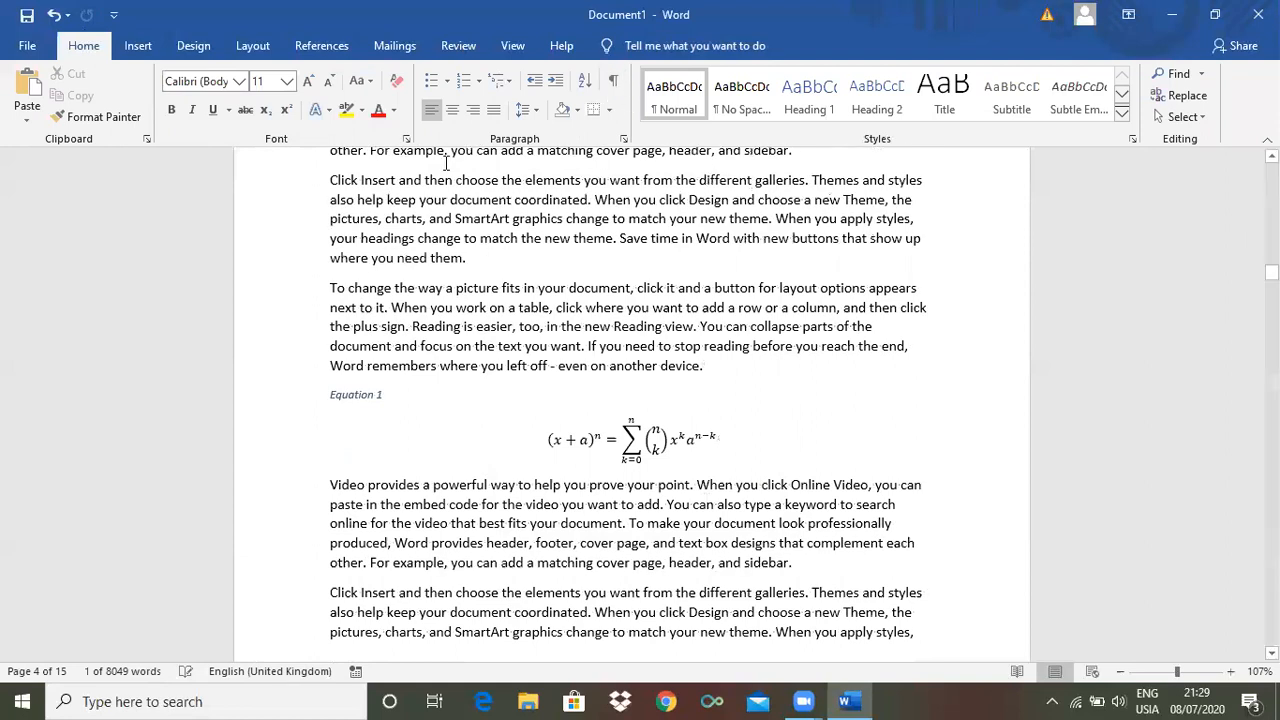
pyautogui.click(322, 46)
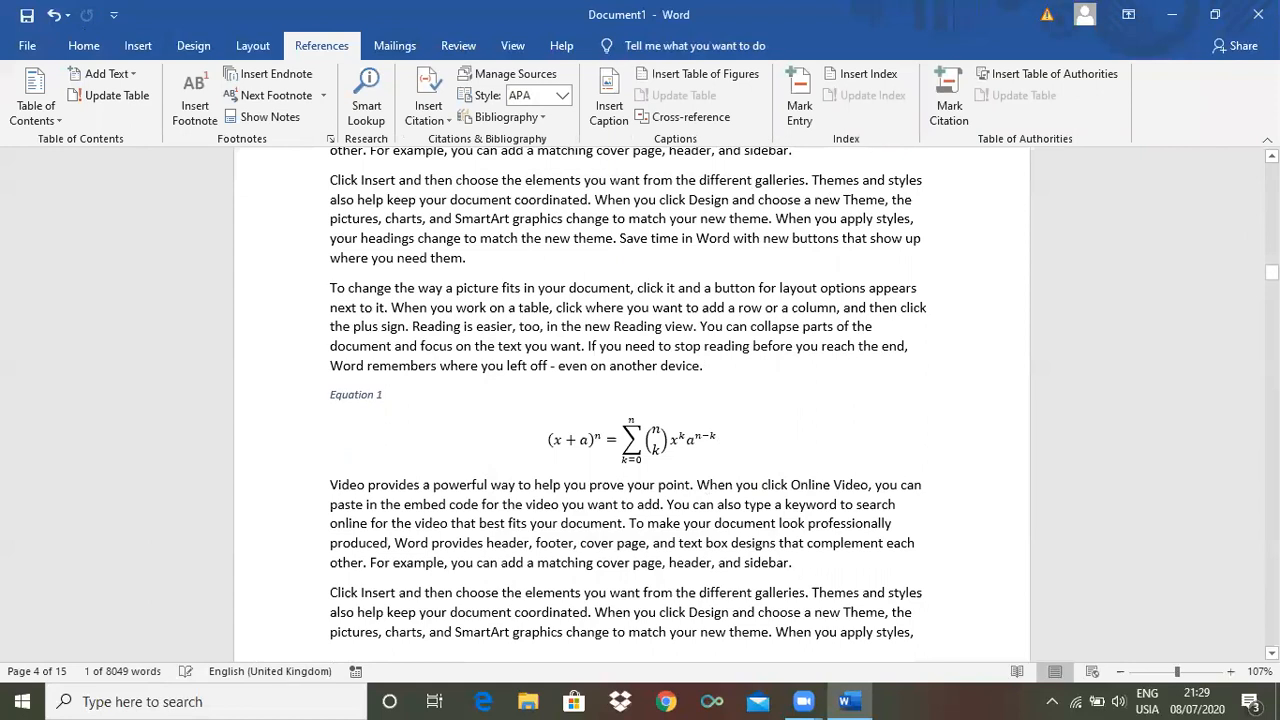
# Mark every occurrence of the word "match" from page 5's first line above Figure 3 as an index entry and hide the formatting marks.
pyautogui.moveTo(1271, 272); pyautogui.dragTo(1271, 297)
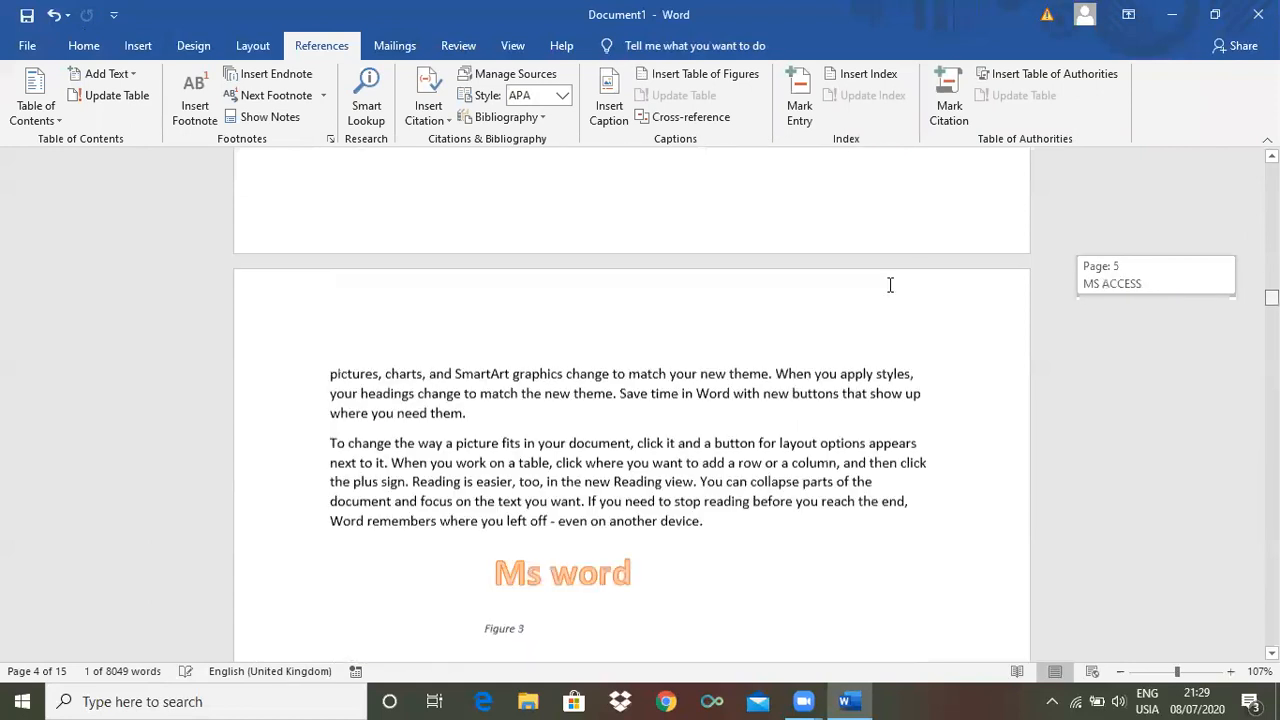
pyautogui.moveTo(890, 285); pyautogui.dragTo(890, 288)
pyautogui.moveTo(667, 228); pyautogui.dragTo(631, 228)
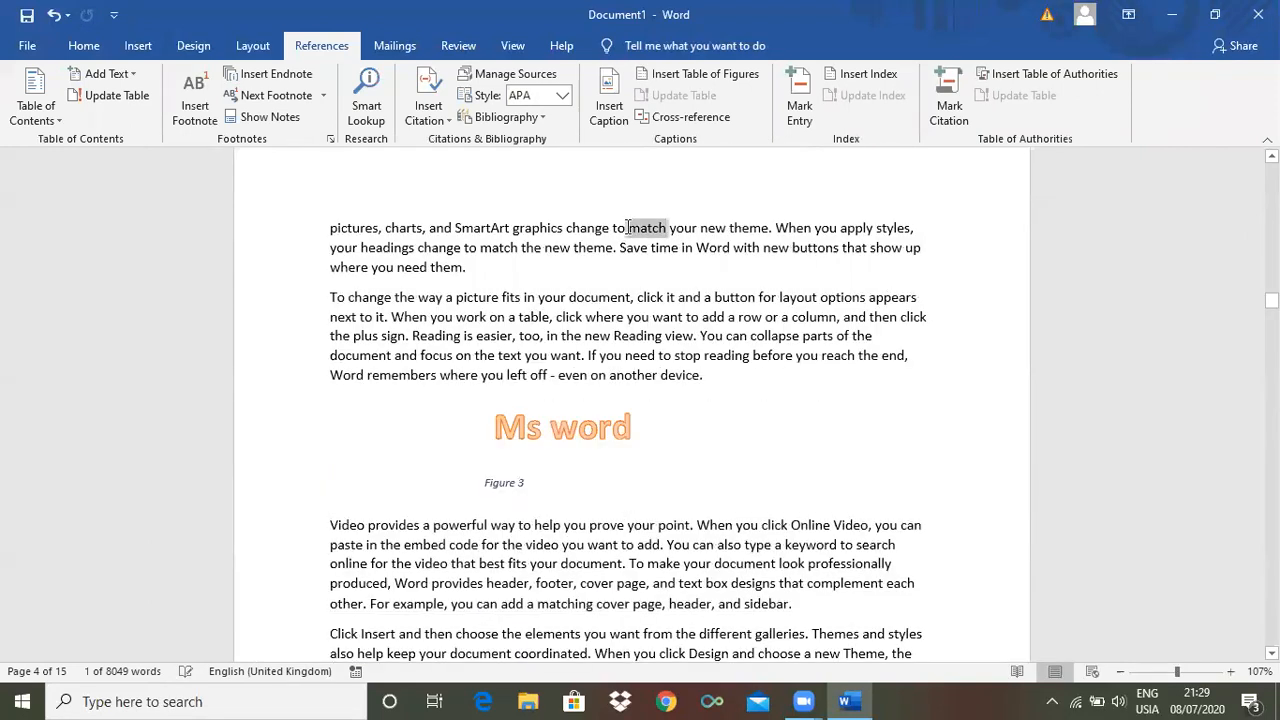
pyautogui.click(806, 92)
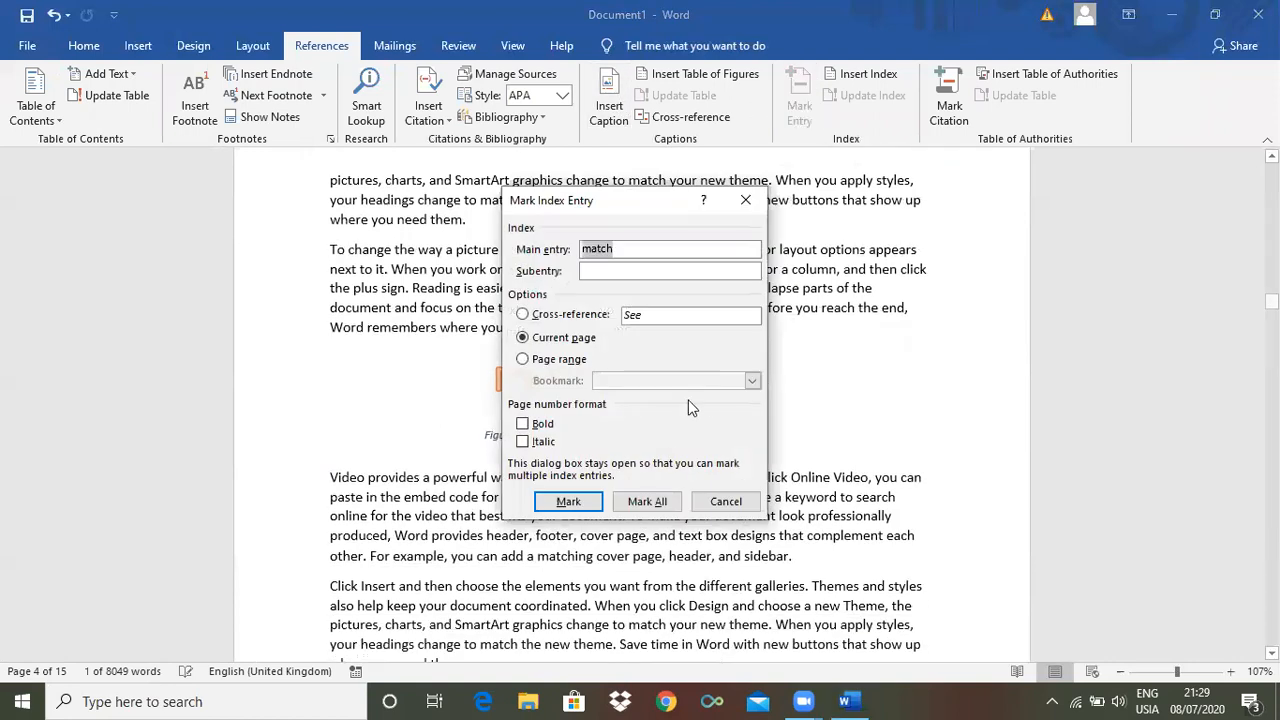
pyautogui.click(647, 500)
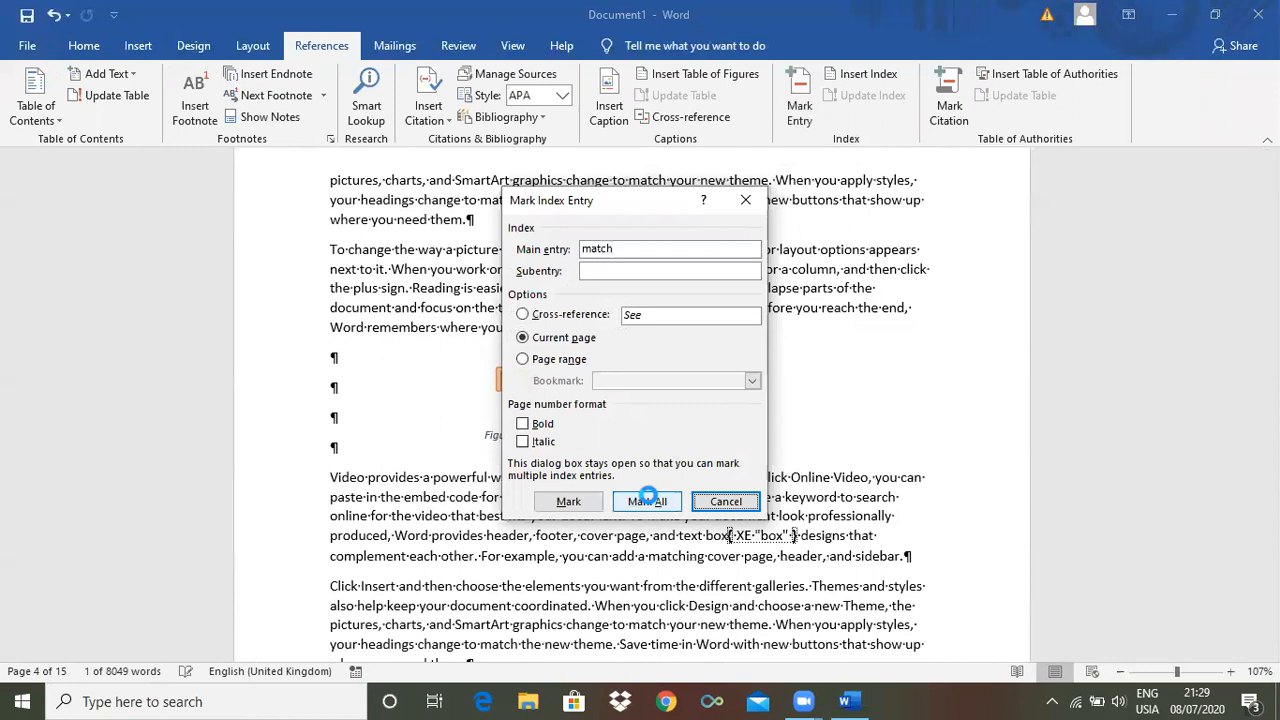
pyautogui.click(746, 203)
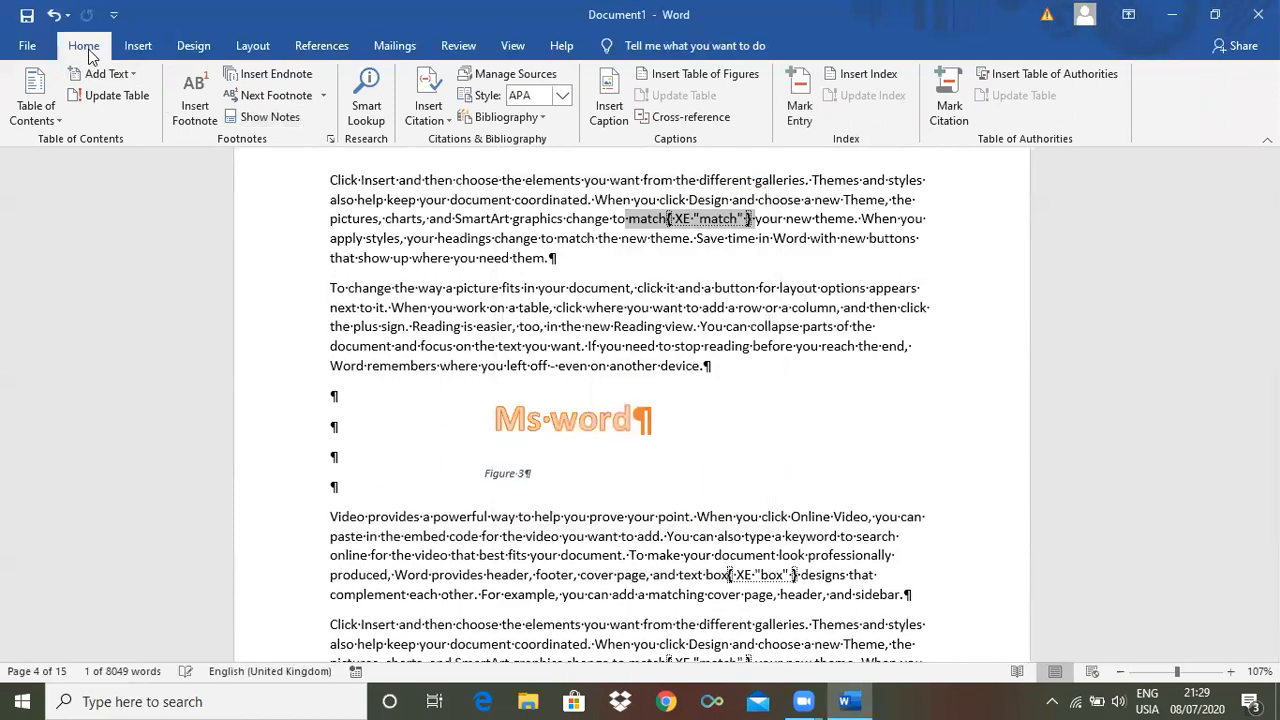
pyautogui.click(86, 50)
pyautogui.click(614, 87)
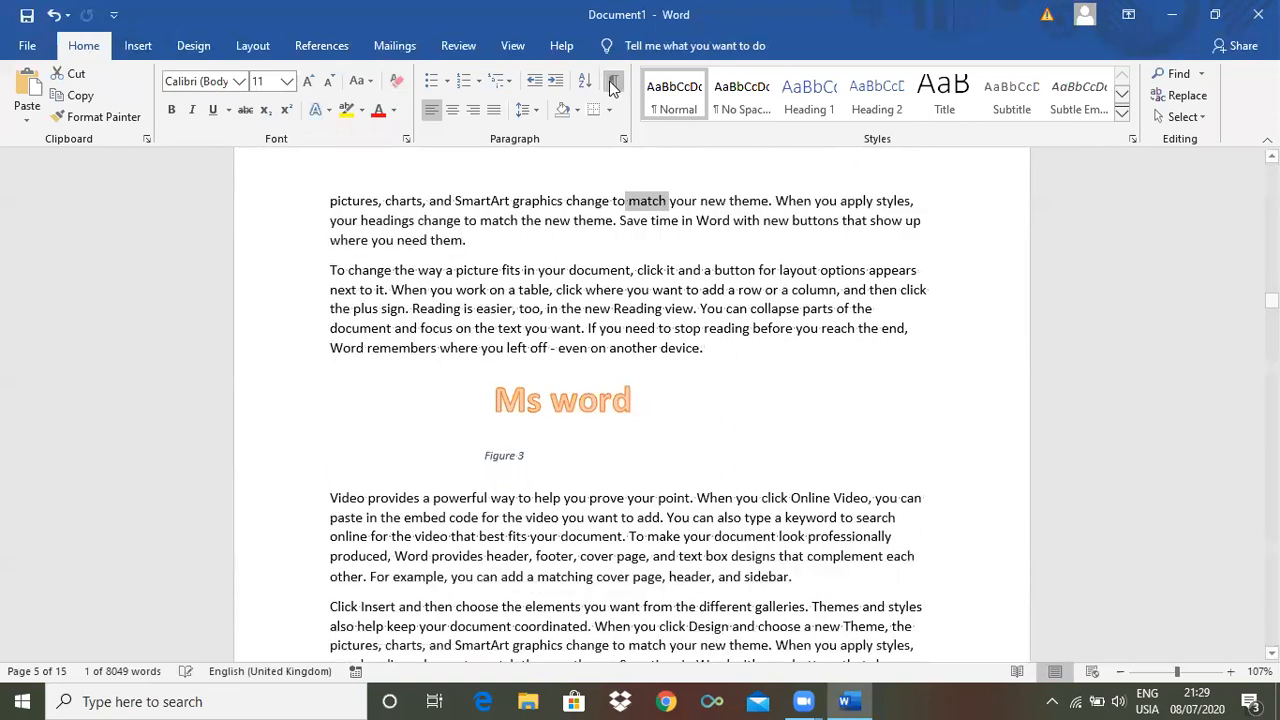
# Mark only the word "When" in the "Video provides" paragraph above Table 1 as an index entry and hide the formatting marks.
pyautogui.click(321, 46)
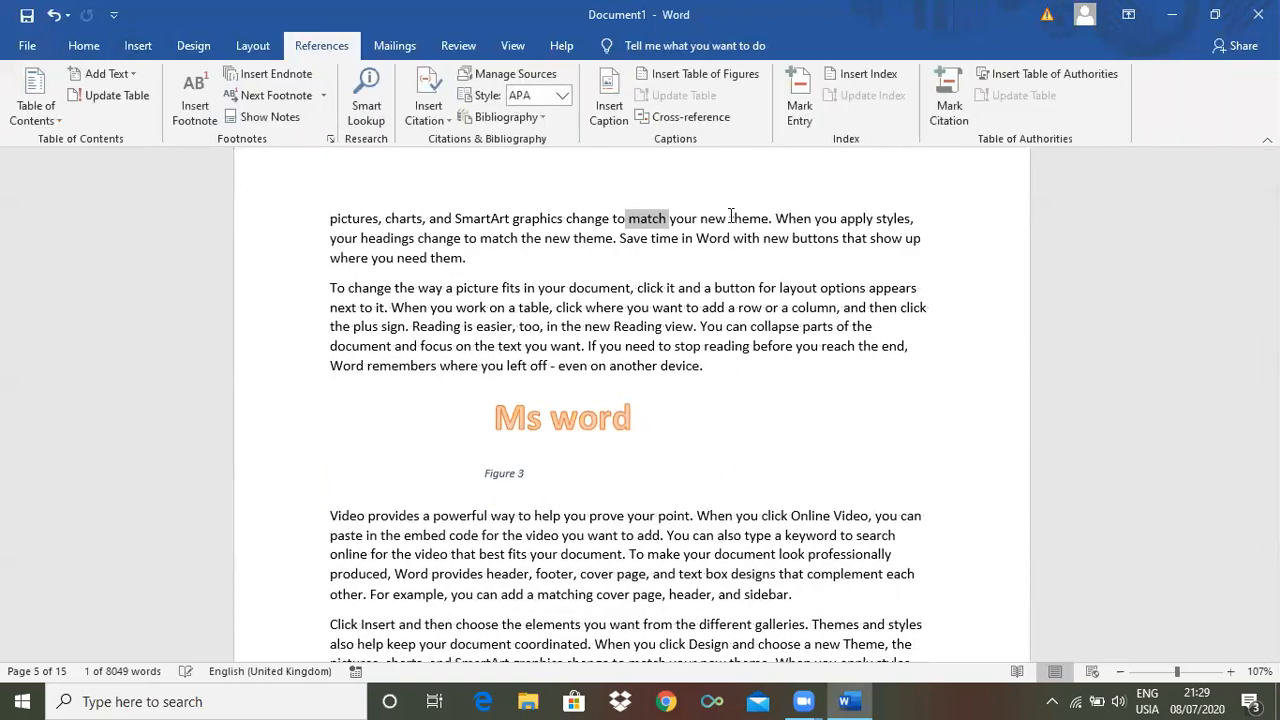
pyautogui.moveTo(1272, 300); pyautogui.dragTo(1272, 331)
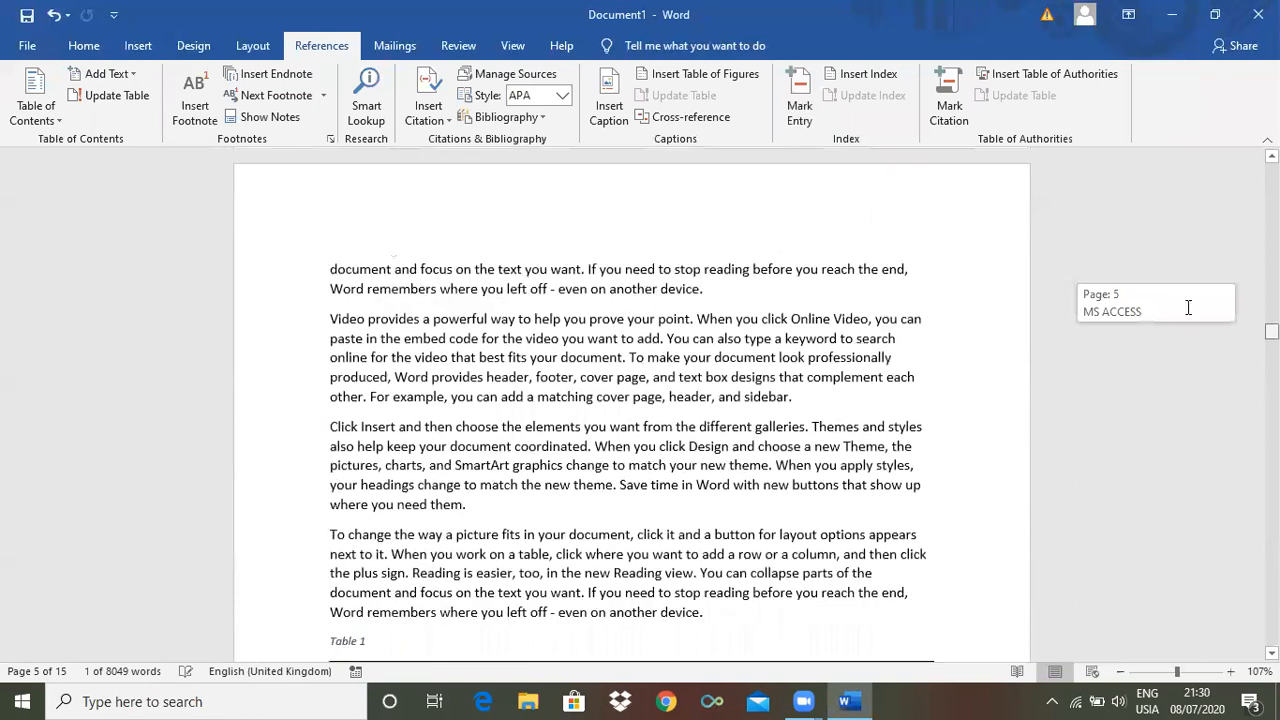
pyautogui.doubleClick(715, 318)
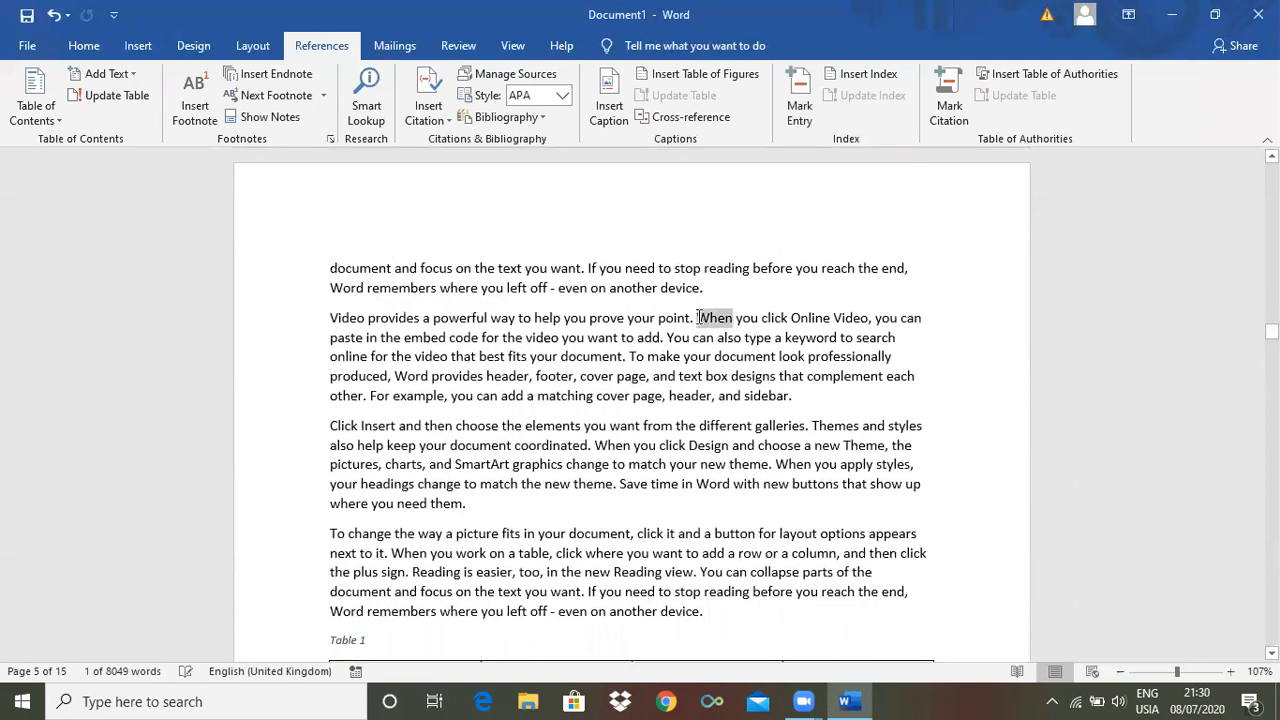
pyautogui.click(782, 90)
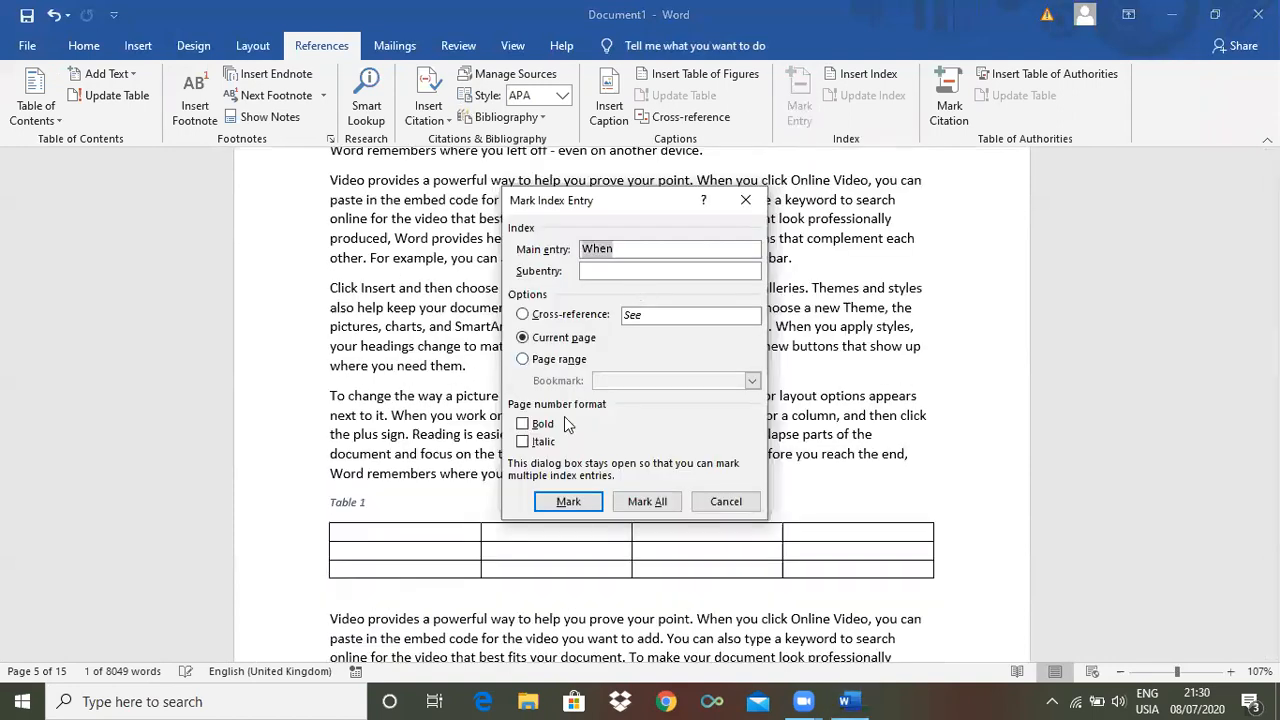
pyautogui.click(570, 502)
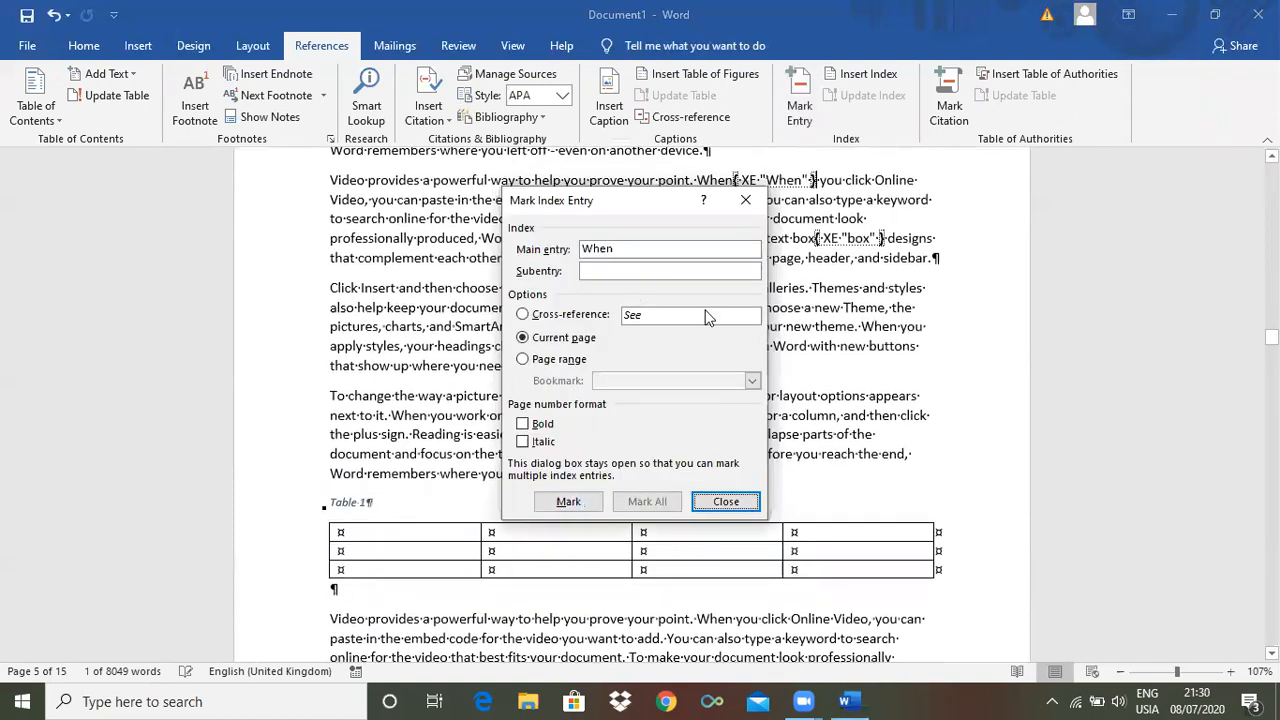
pyautogui.click(746, 203)
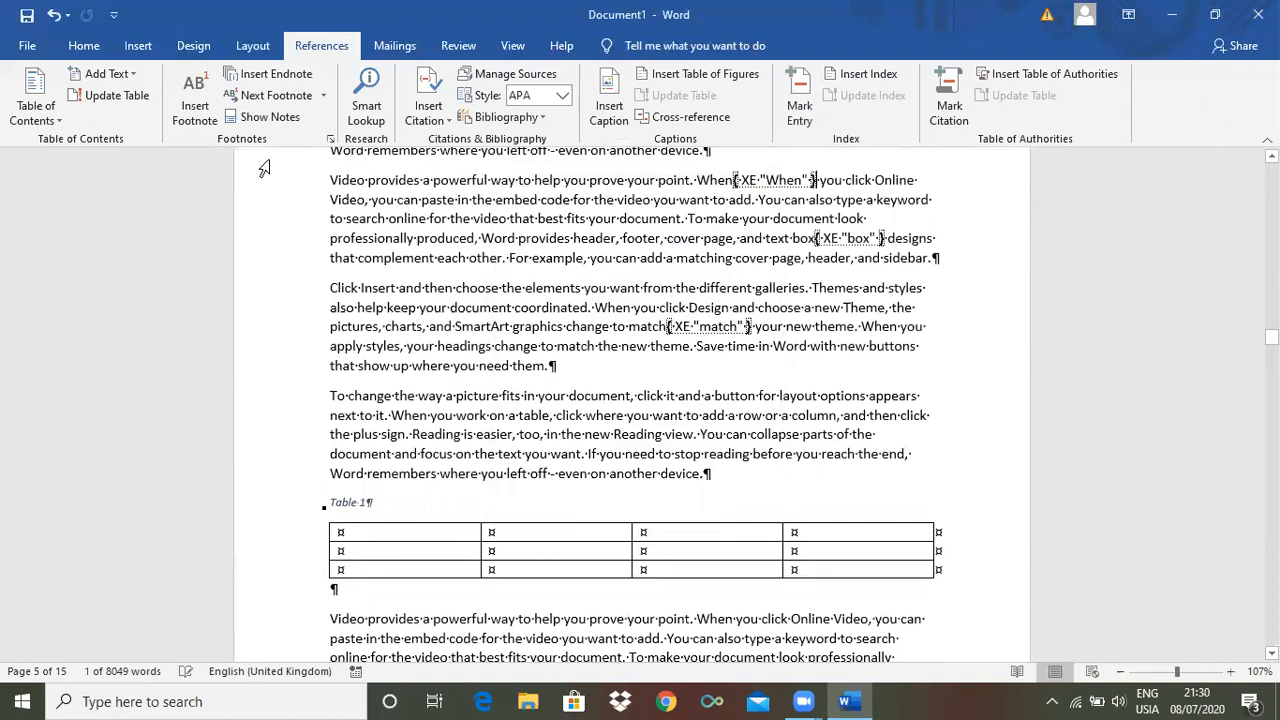
pyautogui.click(84, 47)
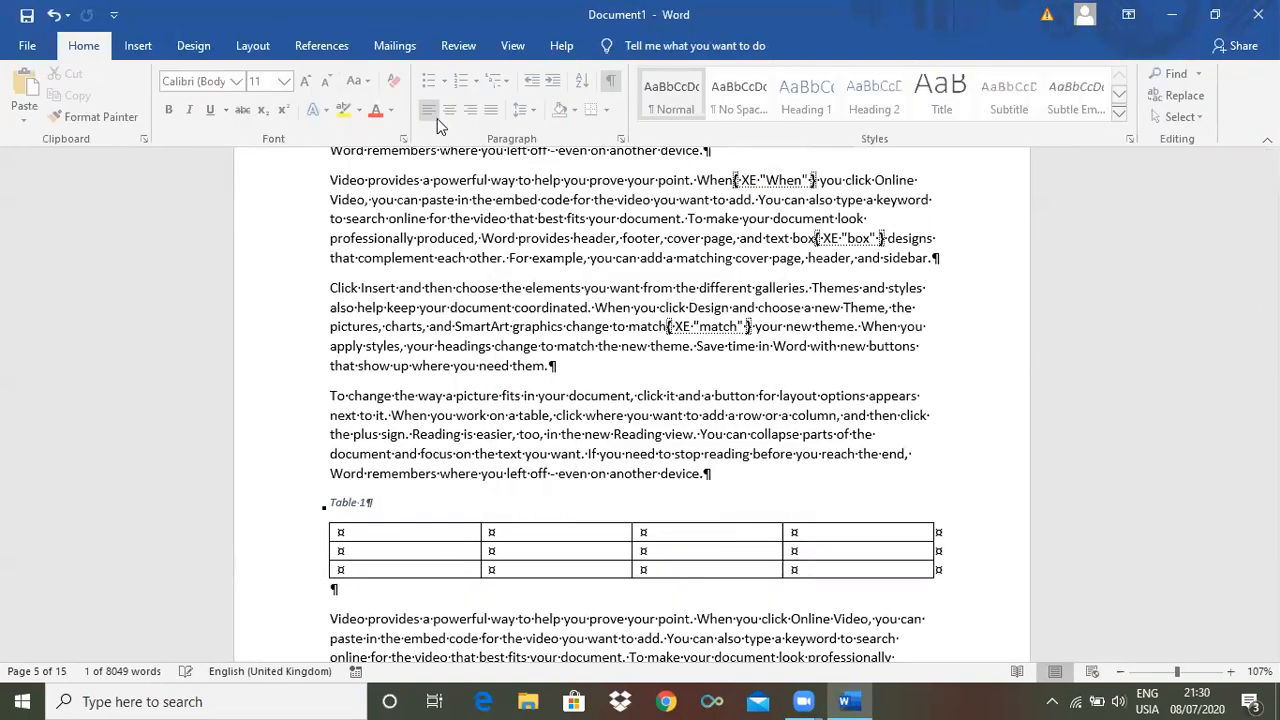
pyautogui.click(613, 83)
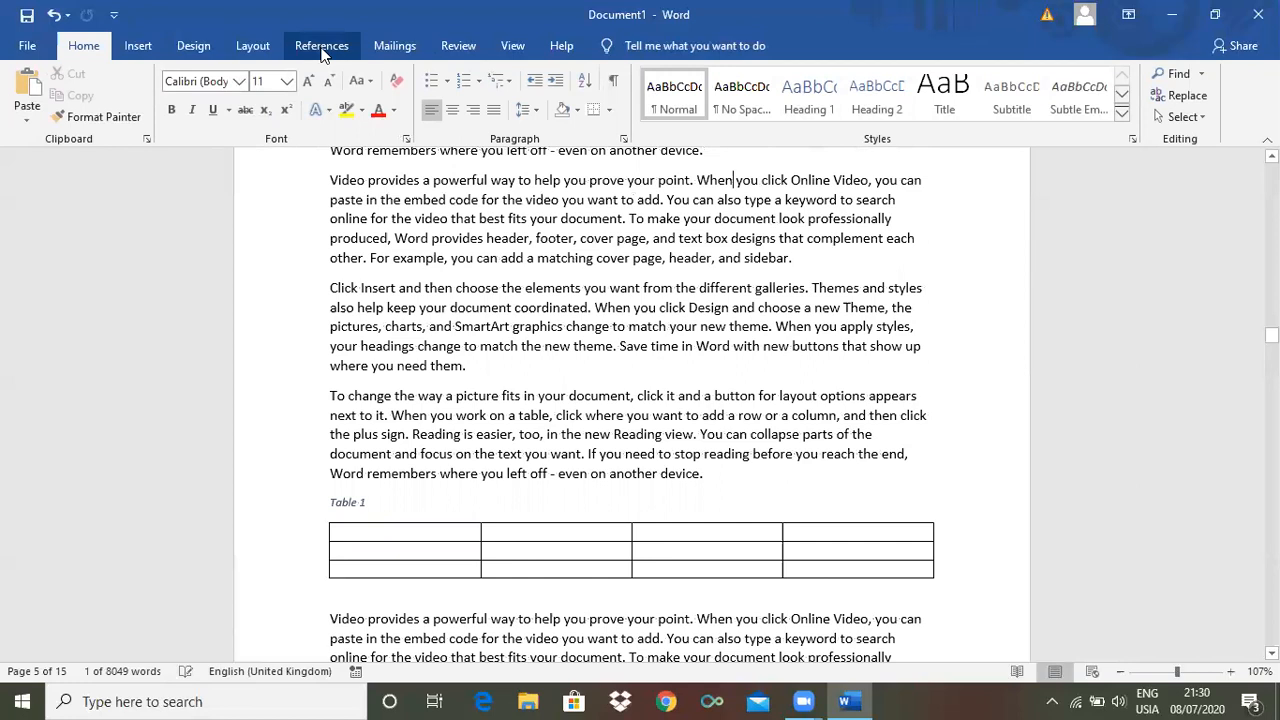
# Mark every occurrence of the word "designs" from the paragraph under the FORMULAS heading as an index entry and hide the formatting marks.
pyautogui.click(322, 50)
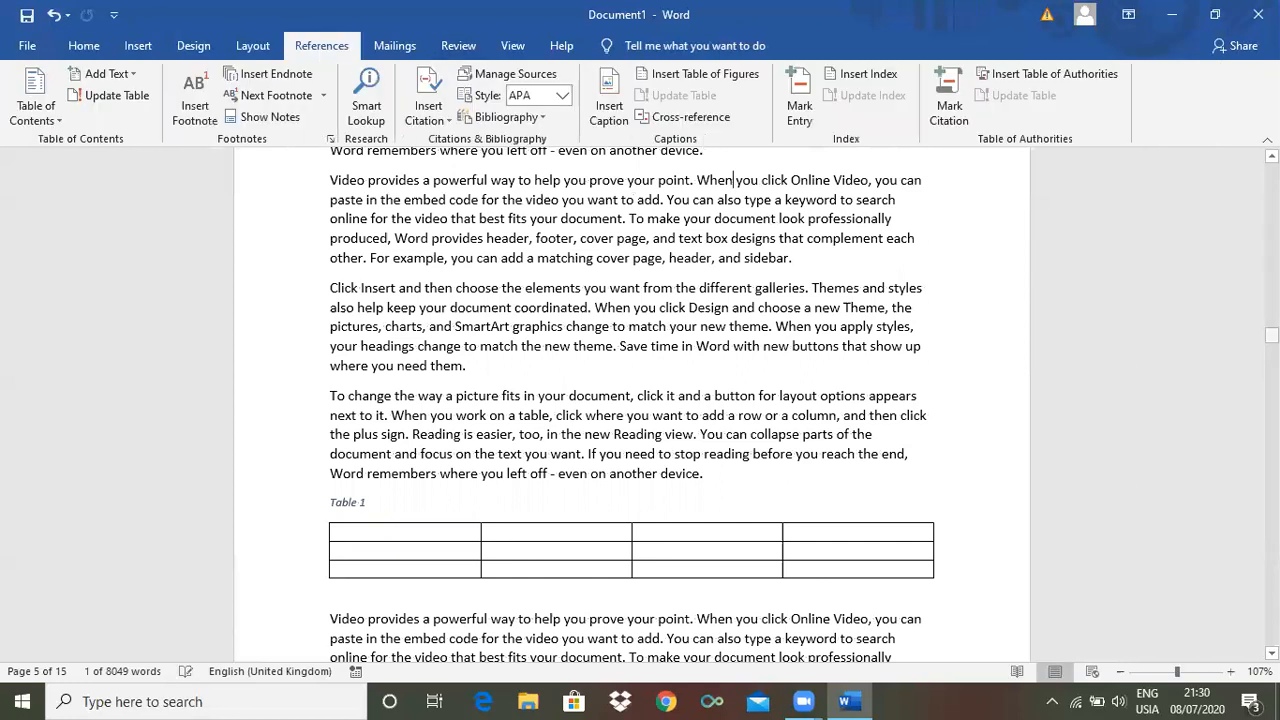
pyautogui.scroll(-10, 980, 351)
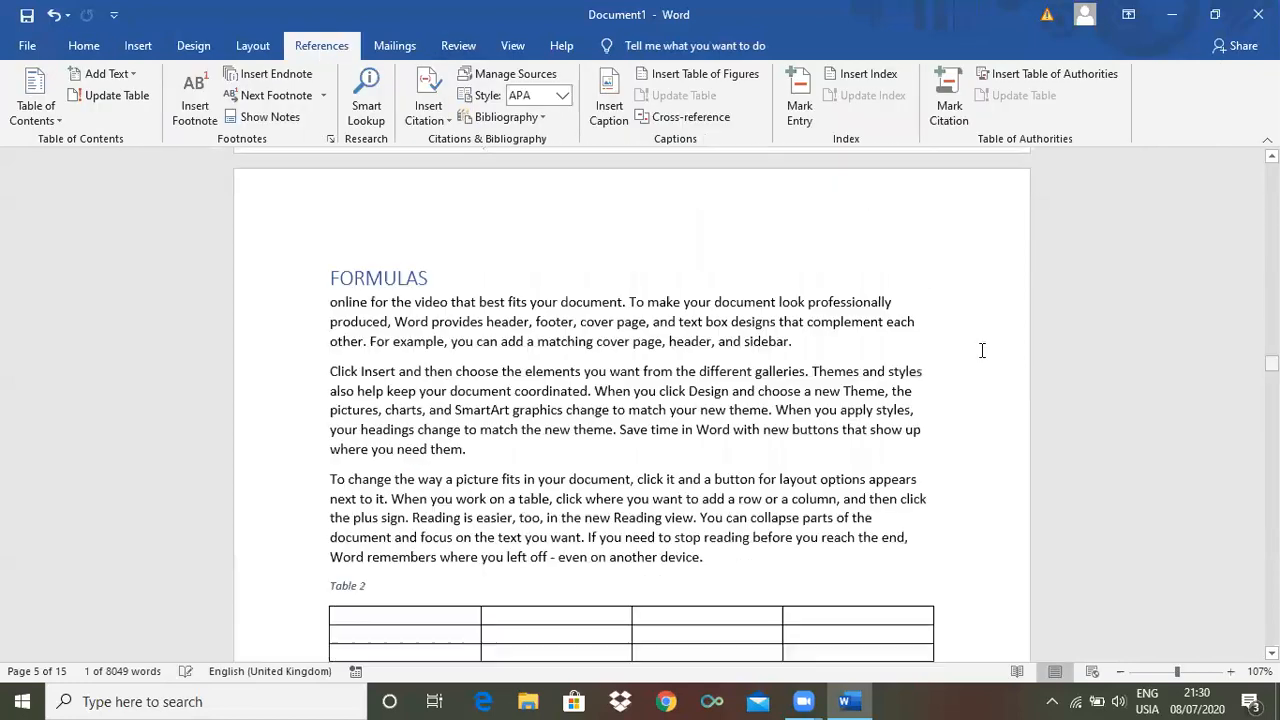
pyautogui.moveTo(781, 324); pyautogui.dragTo(730, 326)
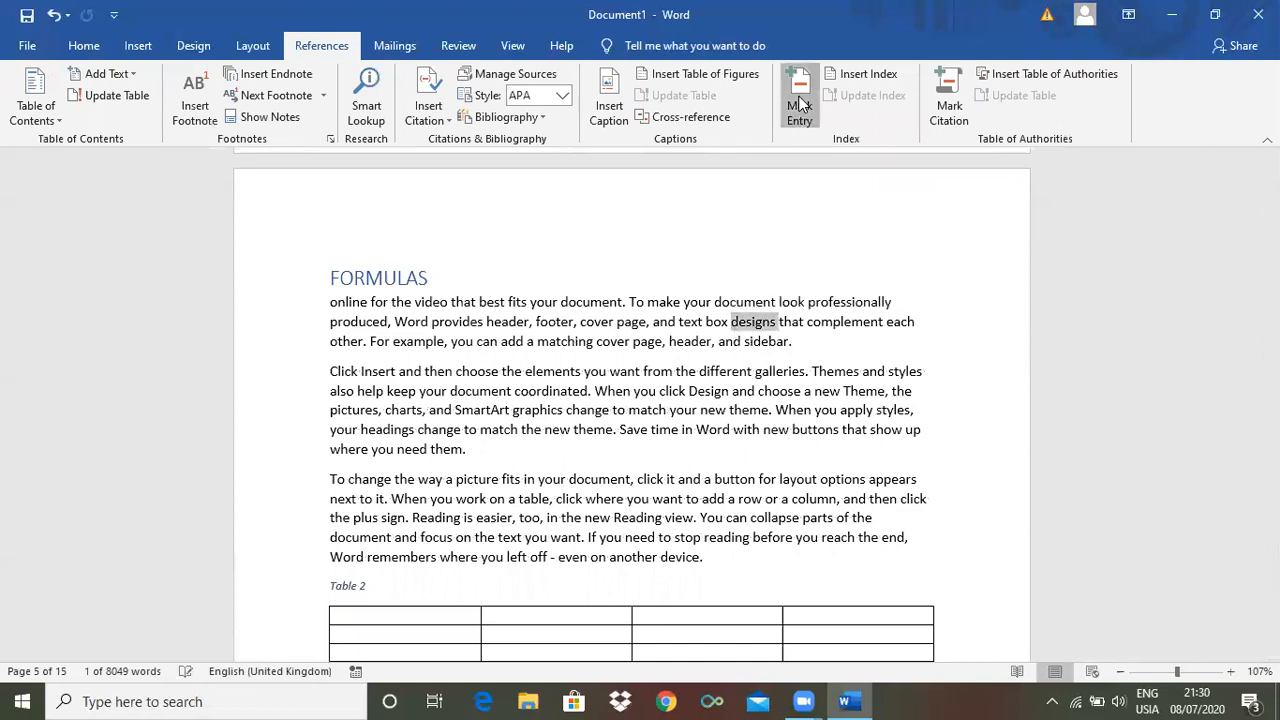
pyautogui.click(800, 104)
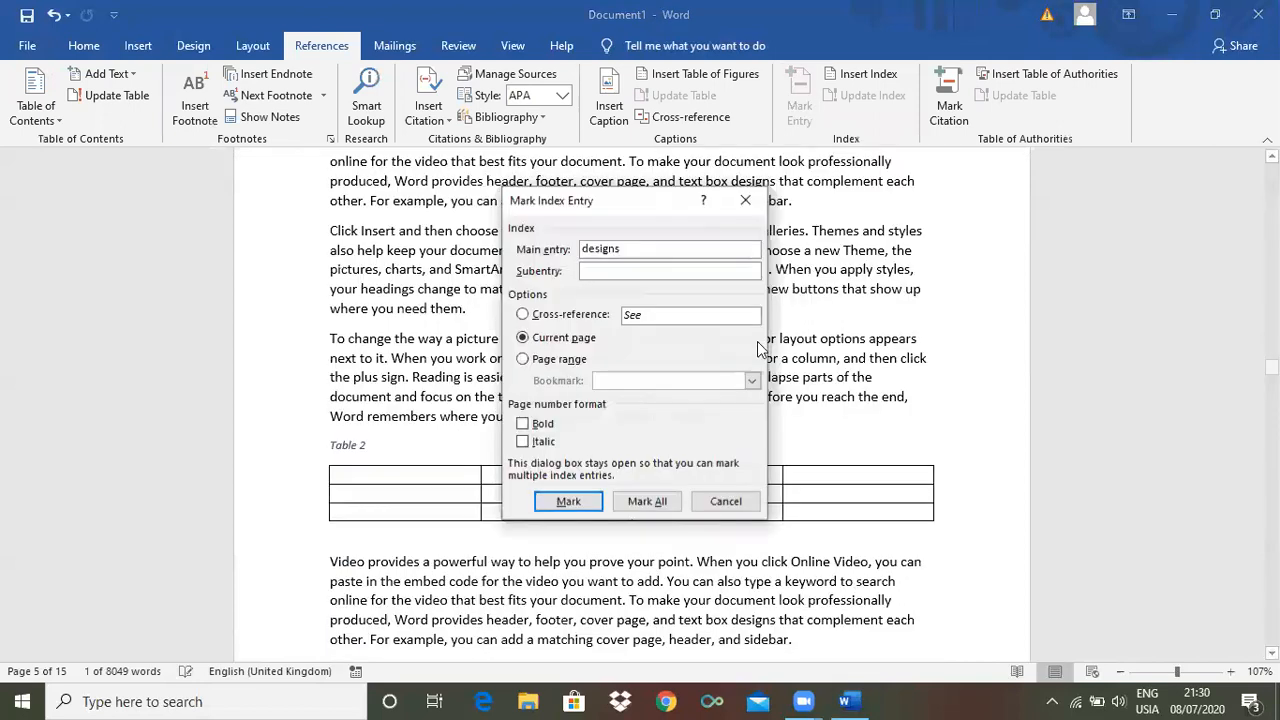
pyautogui.click(650, 502)
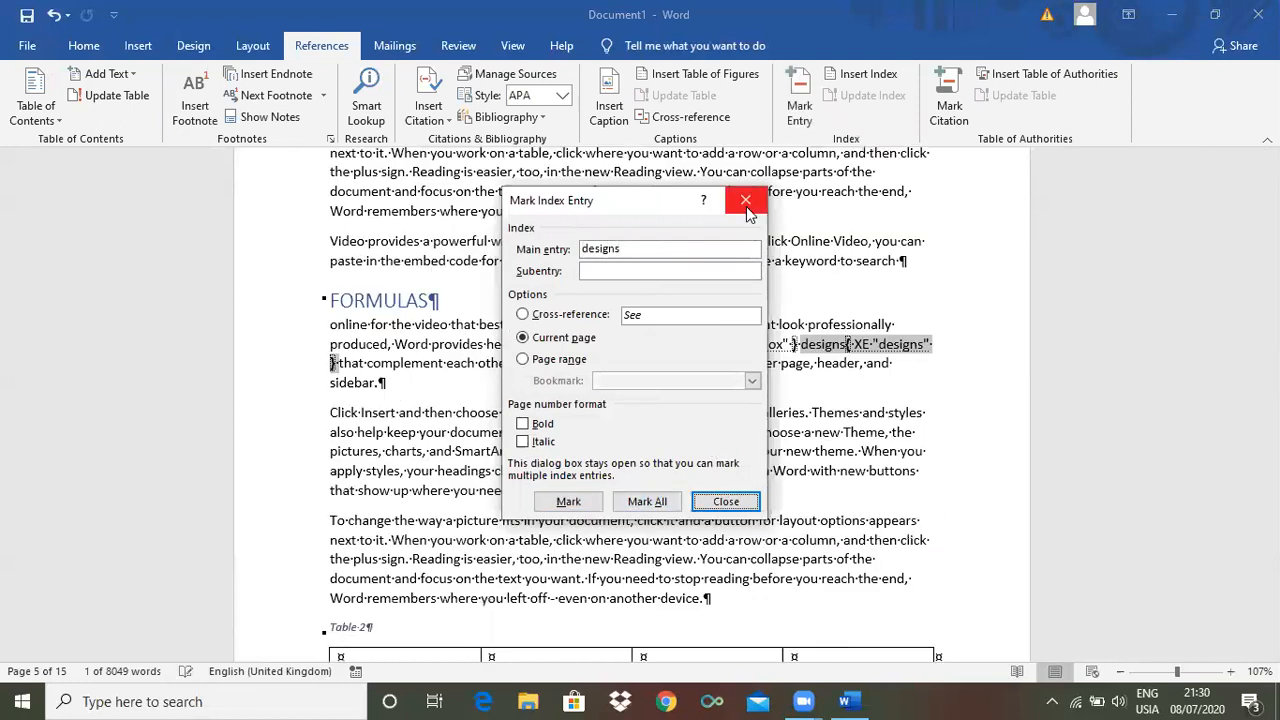
pyautogui.click(746, 208)
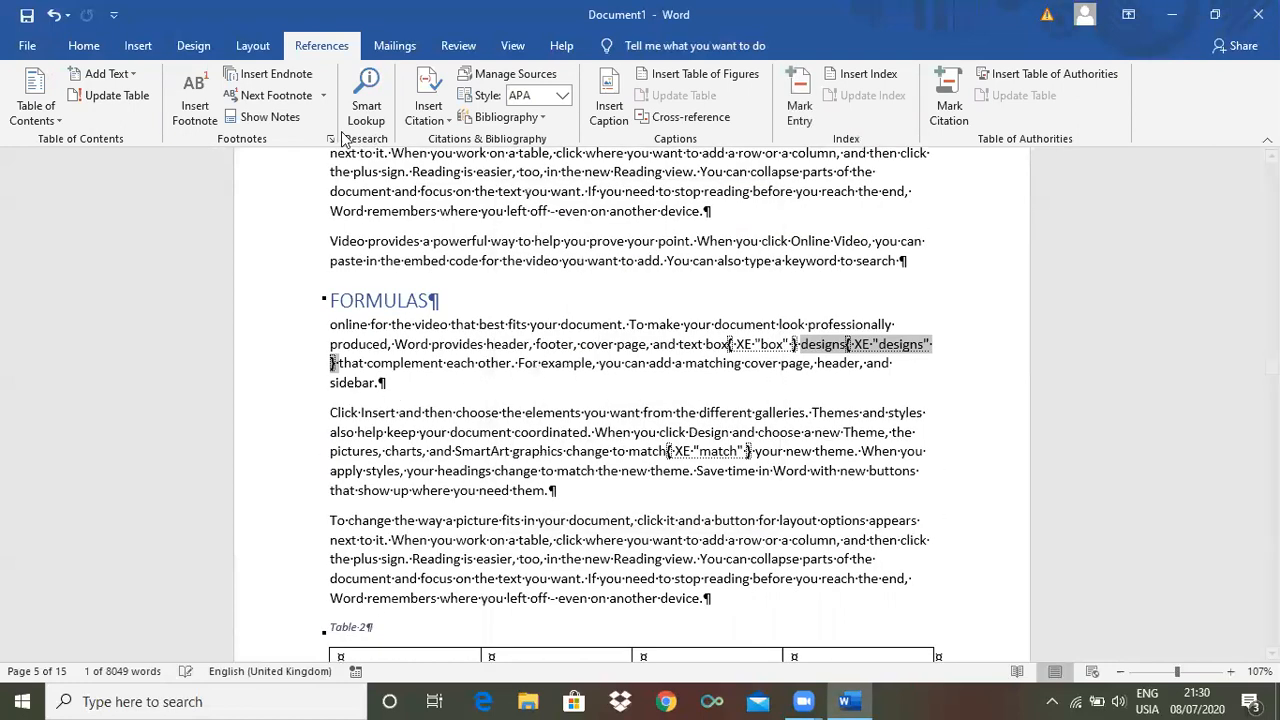
pyautogui.click(86, 47)
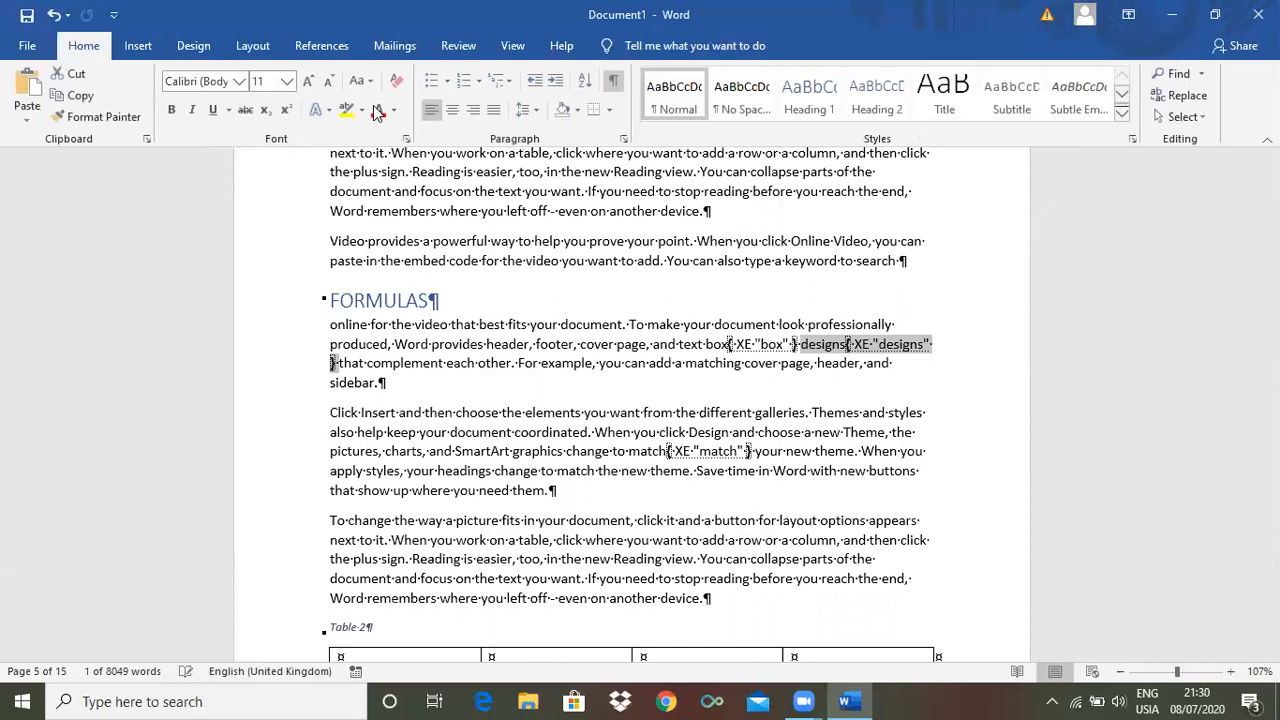
pyautogui.click(613, 88)
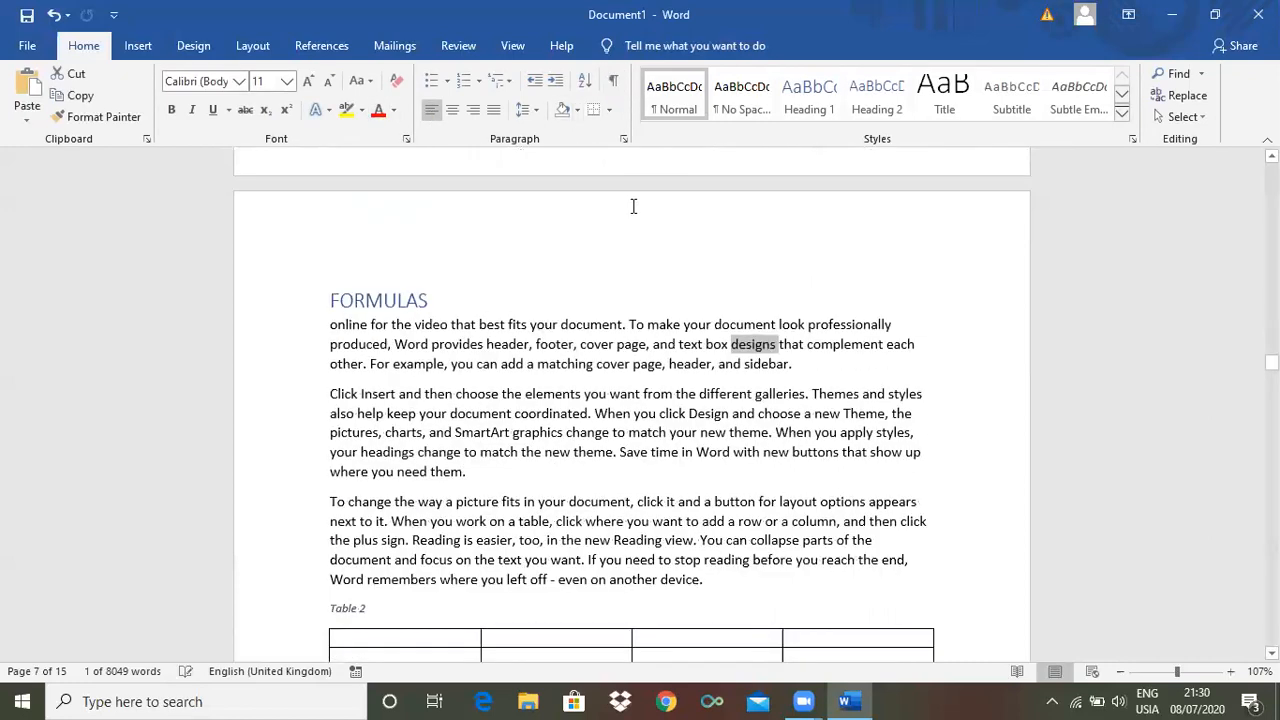
# Mark only the word "reading" in the first line under IMPORTANT POINTS as an index entry and hide the formatting marks.
pyautogui.moveTo(1271, 362); pyautogui.dragTo(1271, 393)
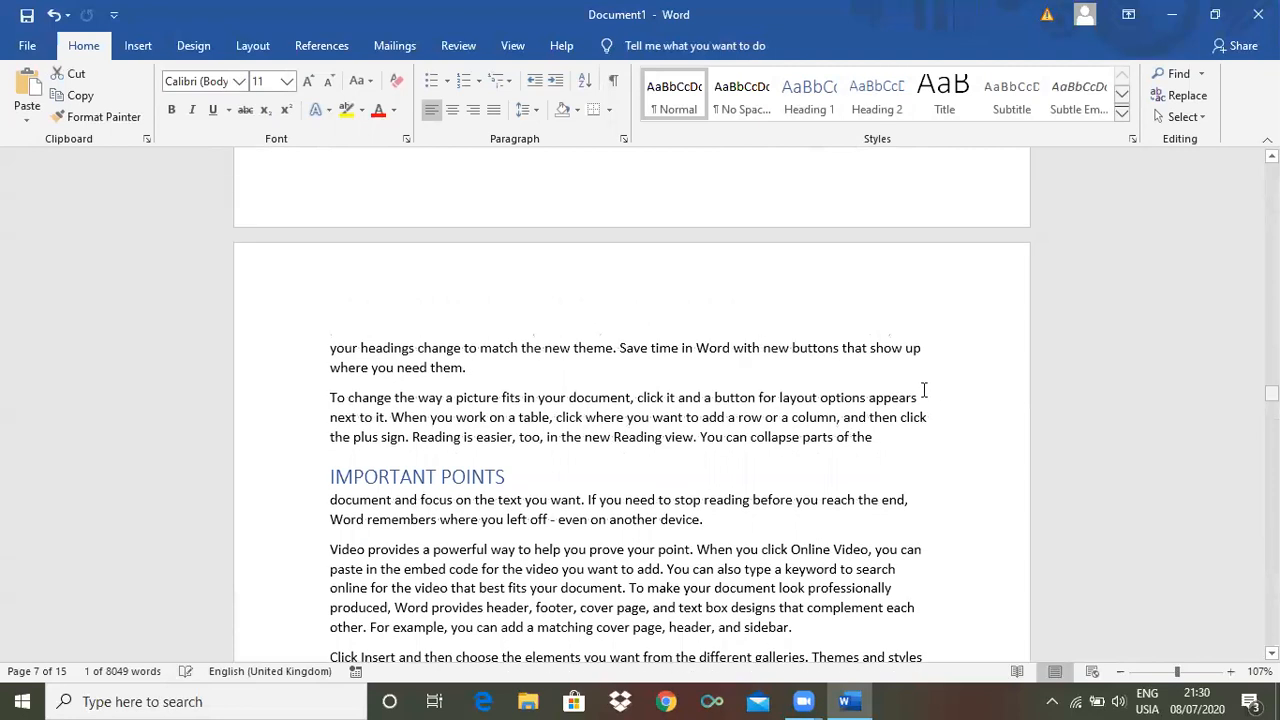
pyautogui.click(318, 45)
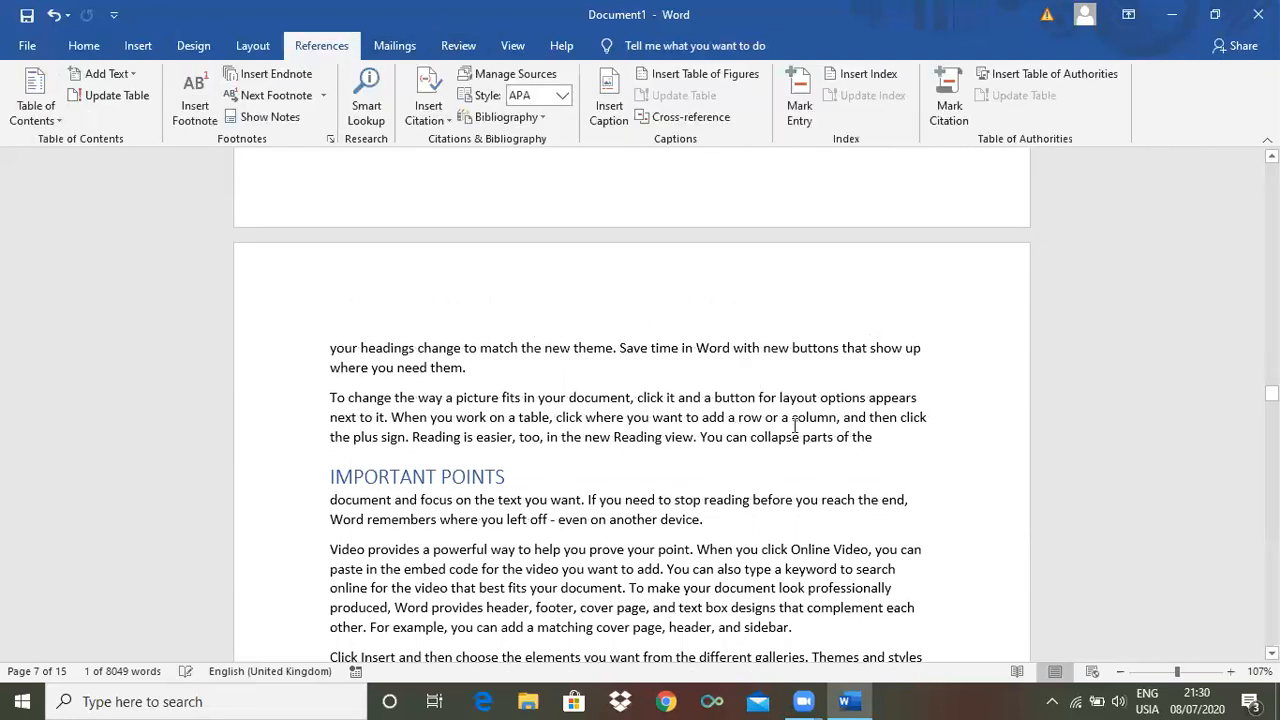
pyautogui.doubleClick(714, 499)
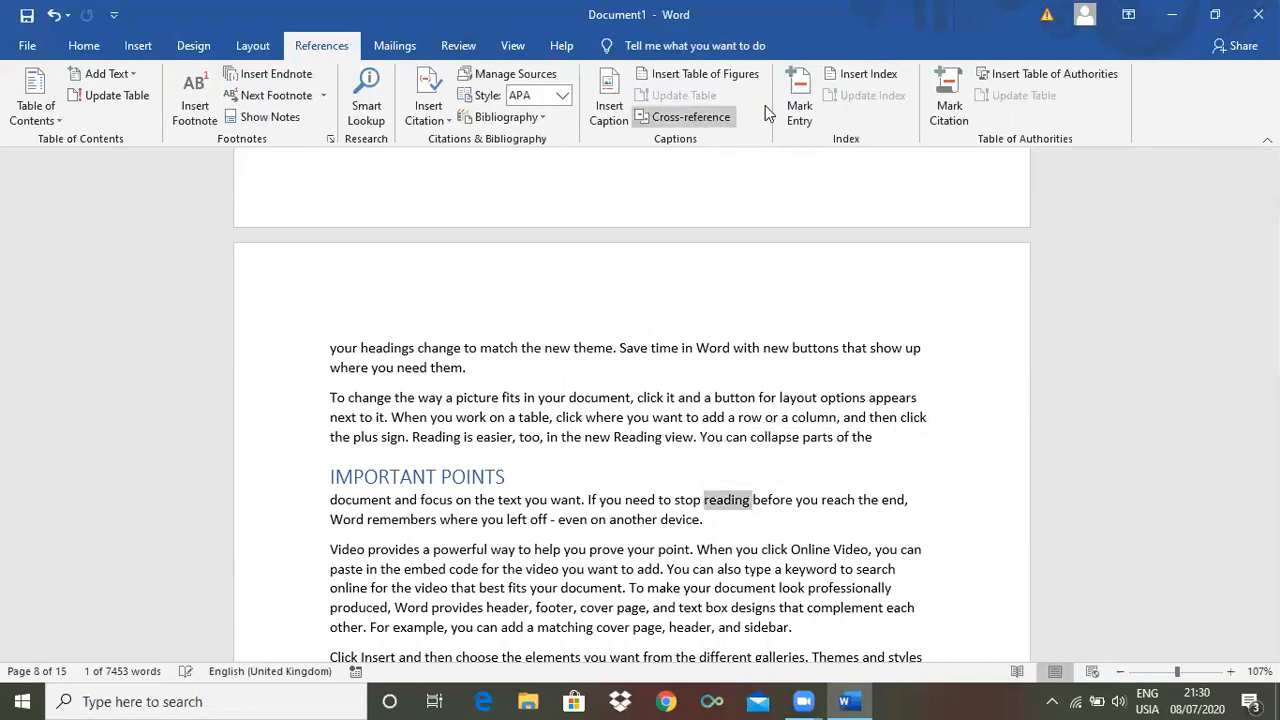
pyautogui.click(799, 105)
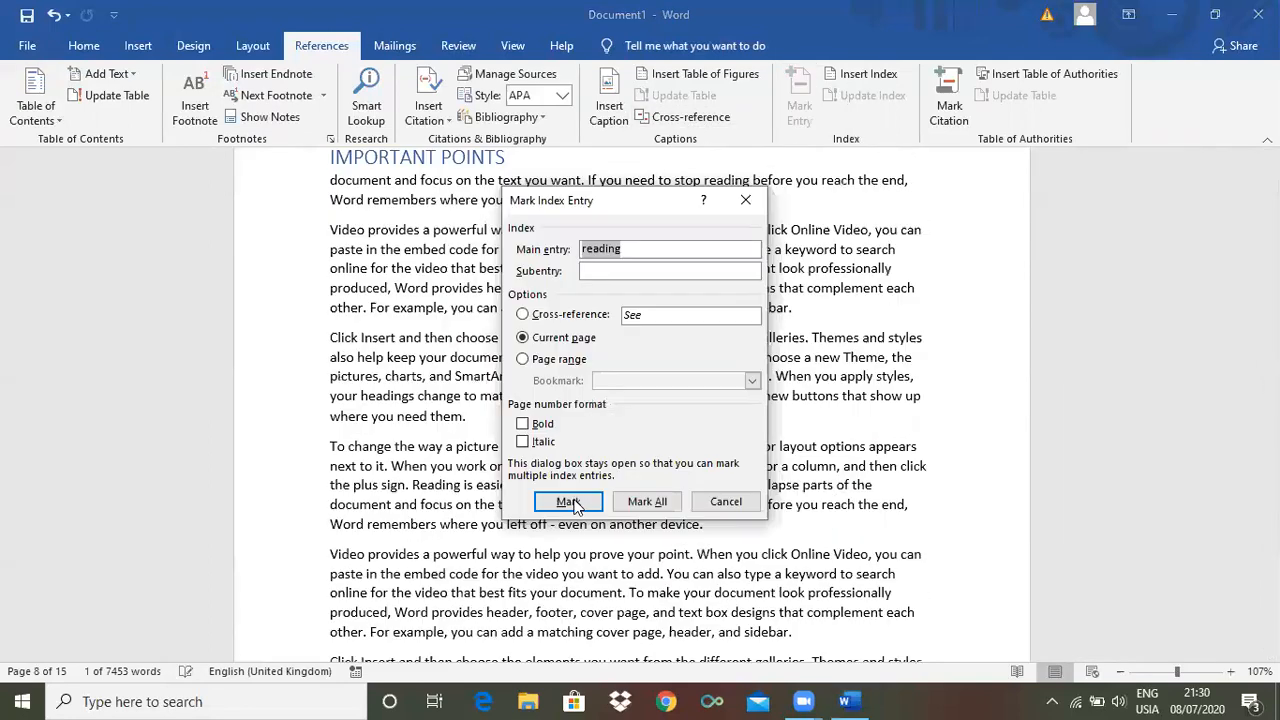
pyautogui.click(568, 501)
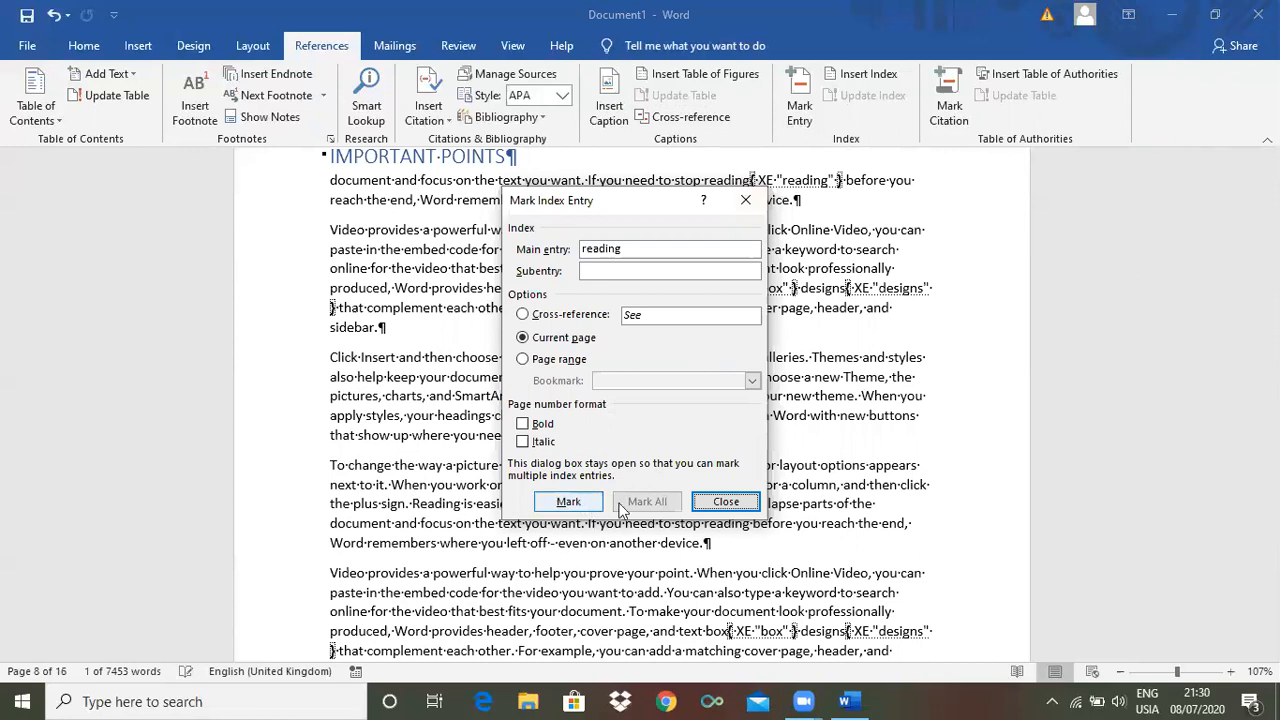
pyautogui.click(743, 201)
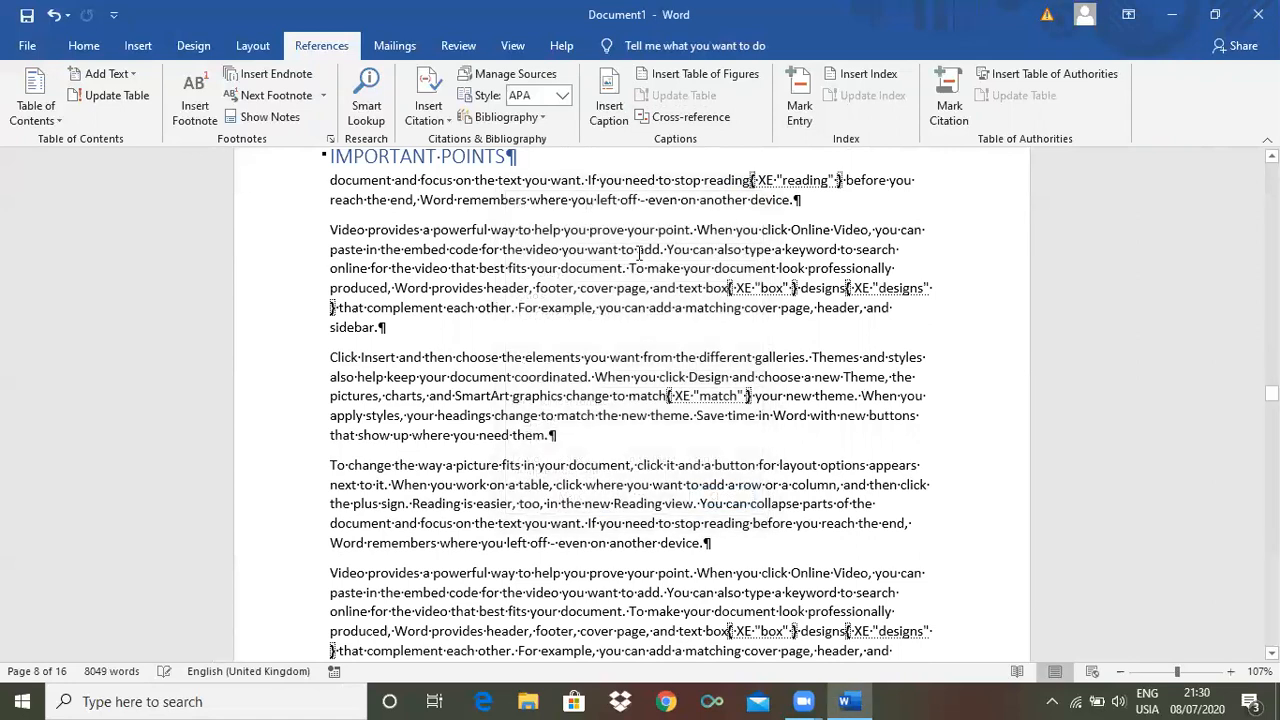
pyautogui.click(96, 53)
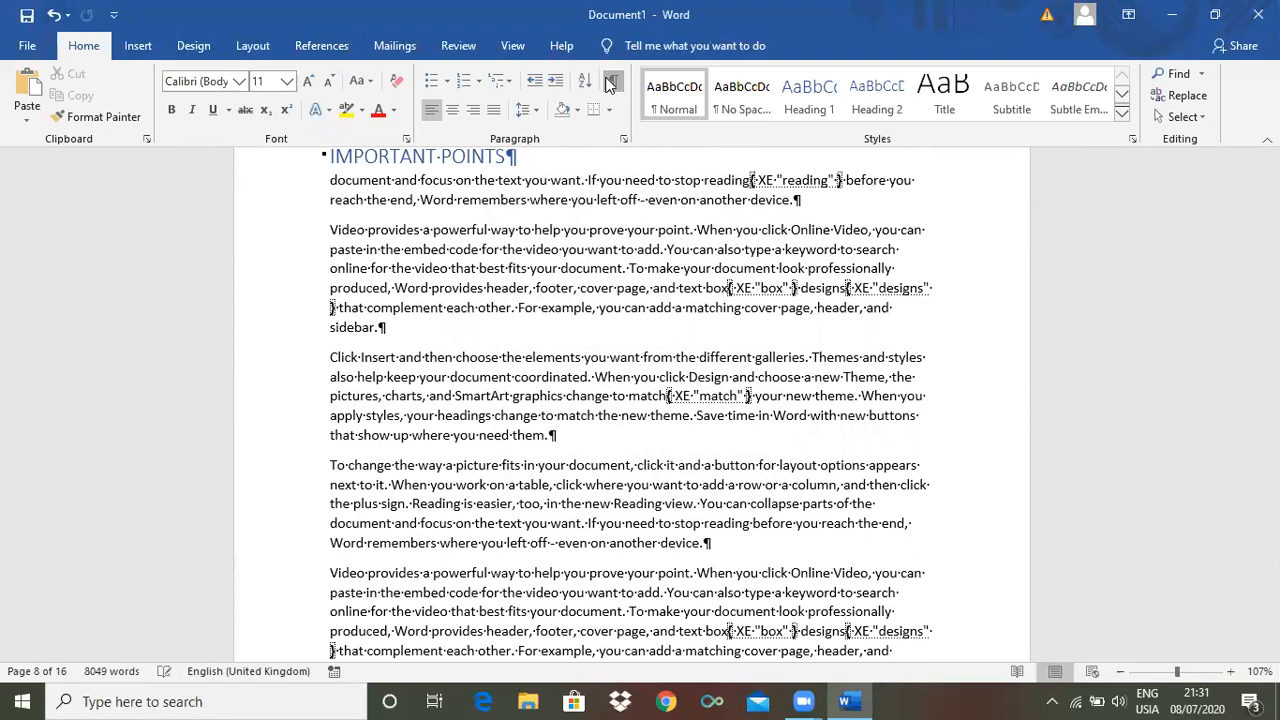
pyautogui.click(608, 84)
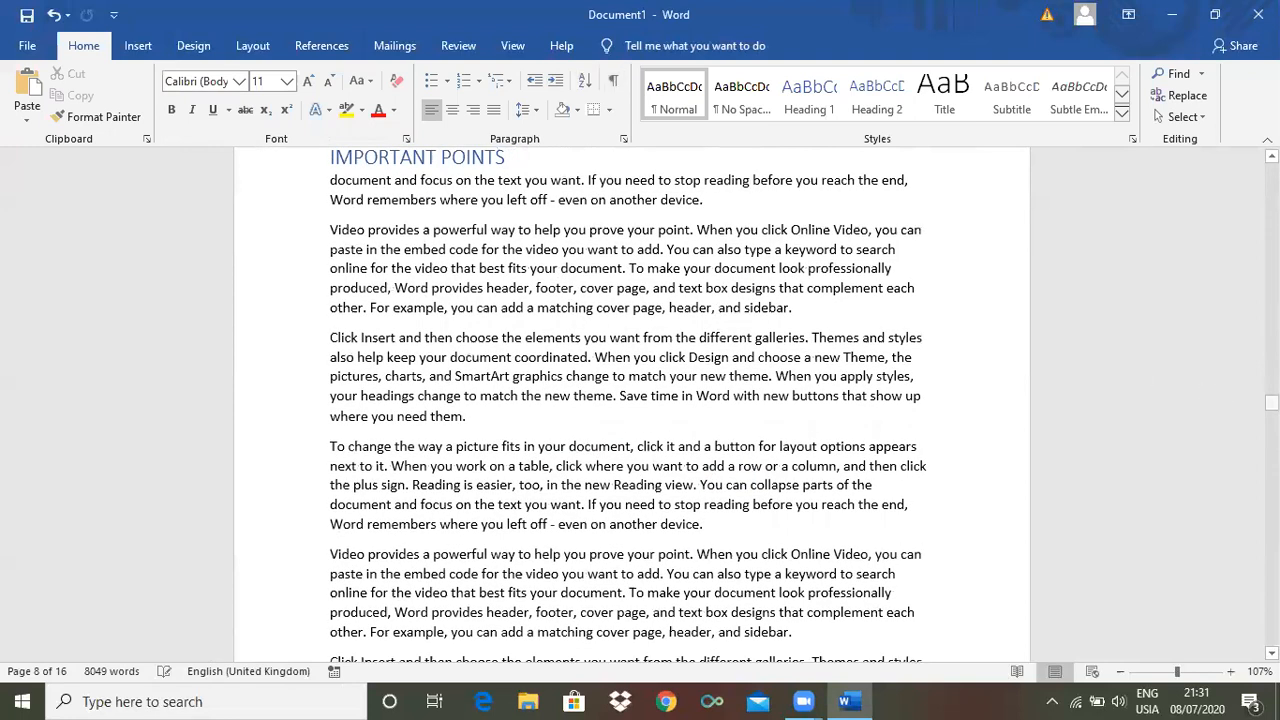
# Mark every occurrence of the word "theme" from the paragraph above the SUMMERY heading as an index entry.
pyautogui.scroll(-10, 866, 437)
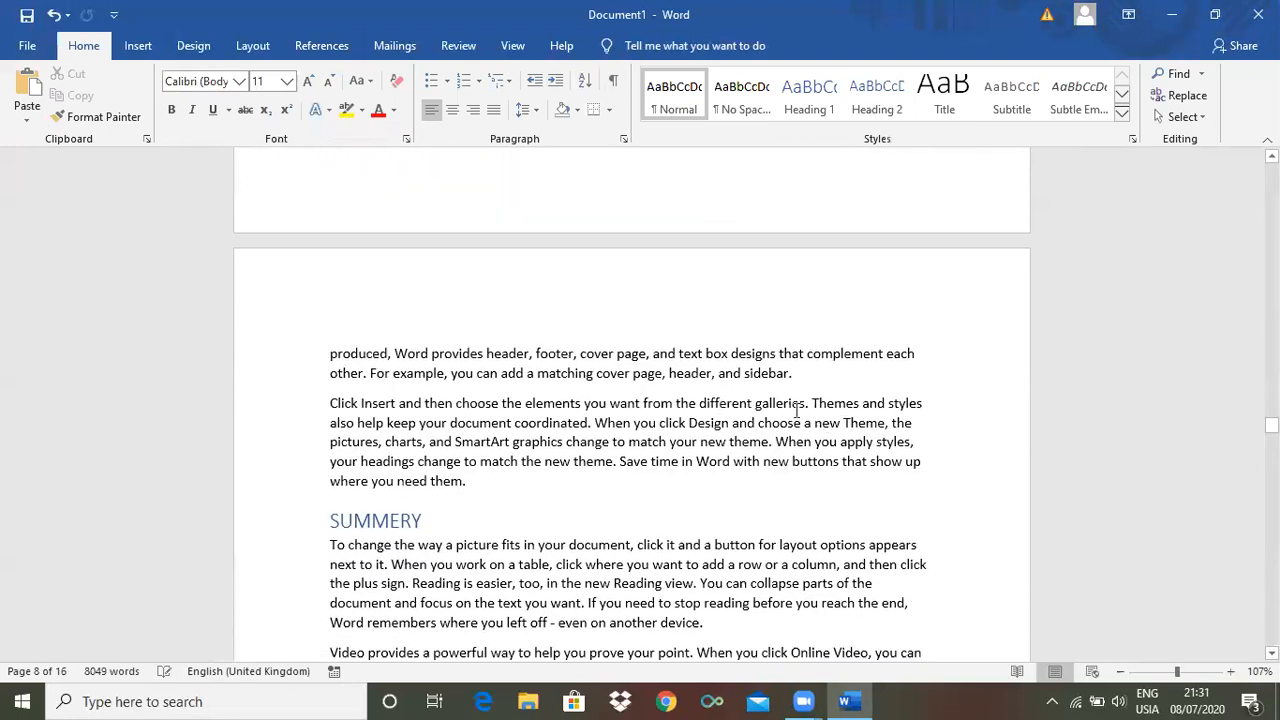
pyautogui.moveTo(768, 446); pyautogui.dragTo(728, 446)
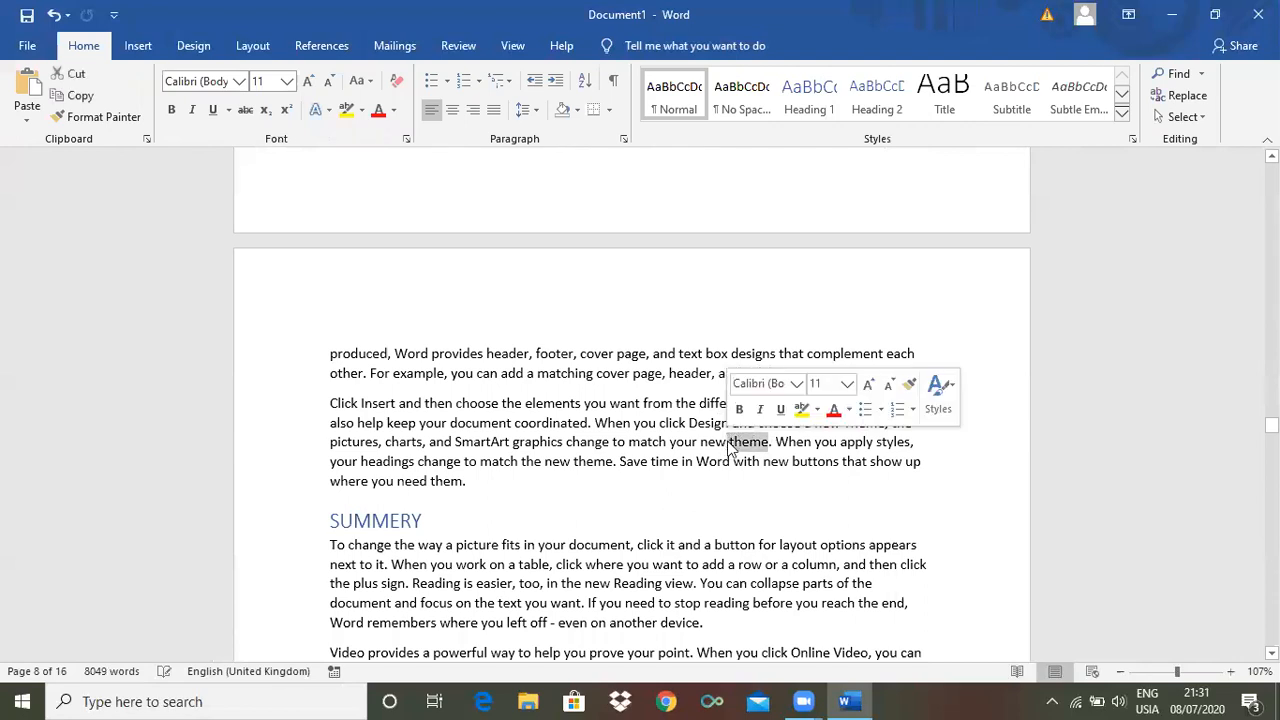
pyautogui.click(330, 53)
pyautogui.click(792, 115)
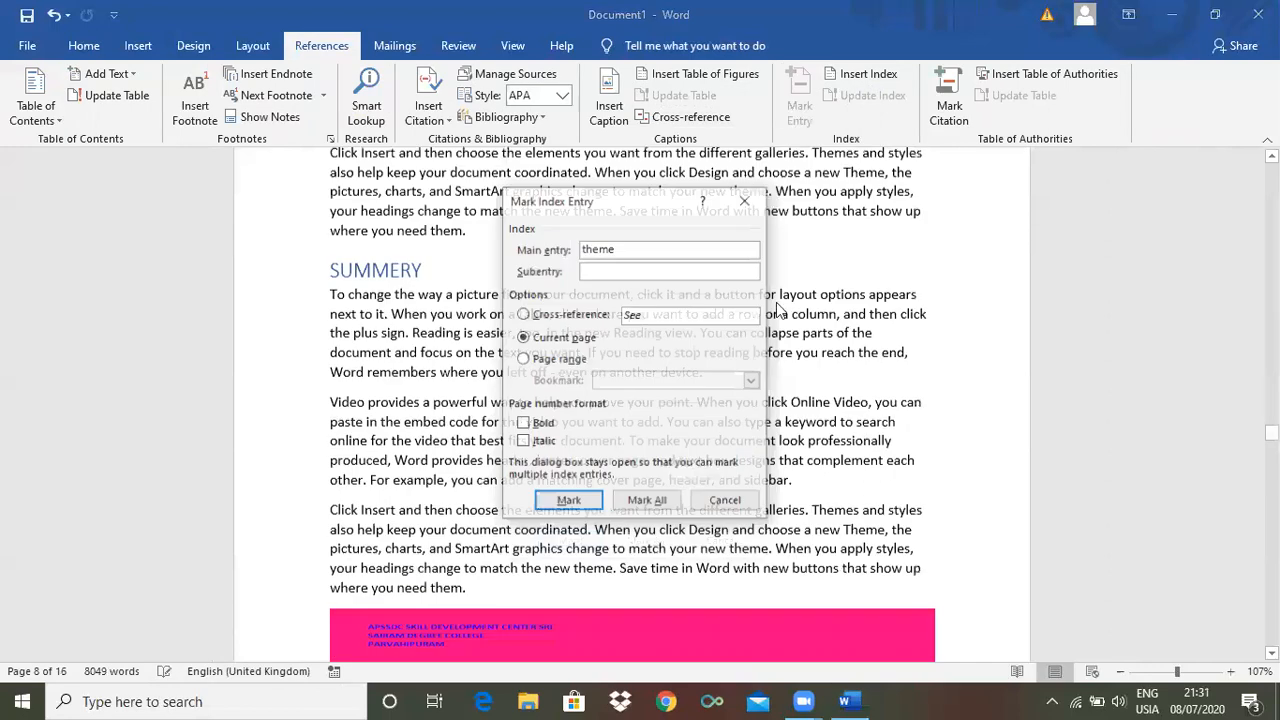
pyautogui.click(633, 505)
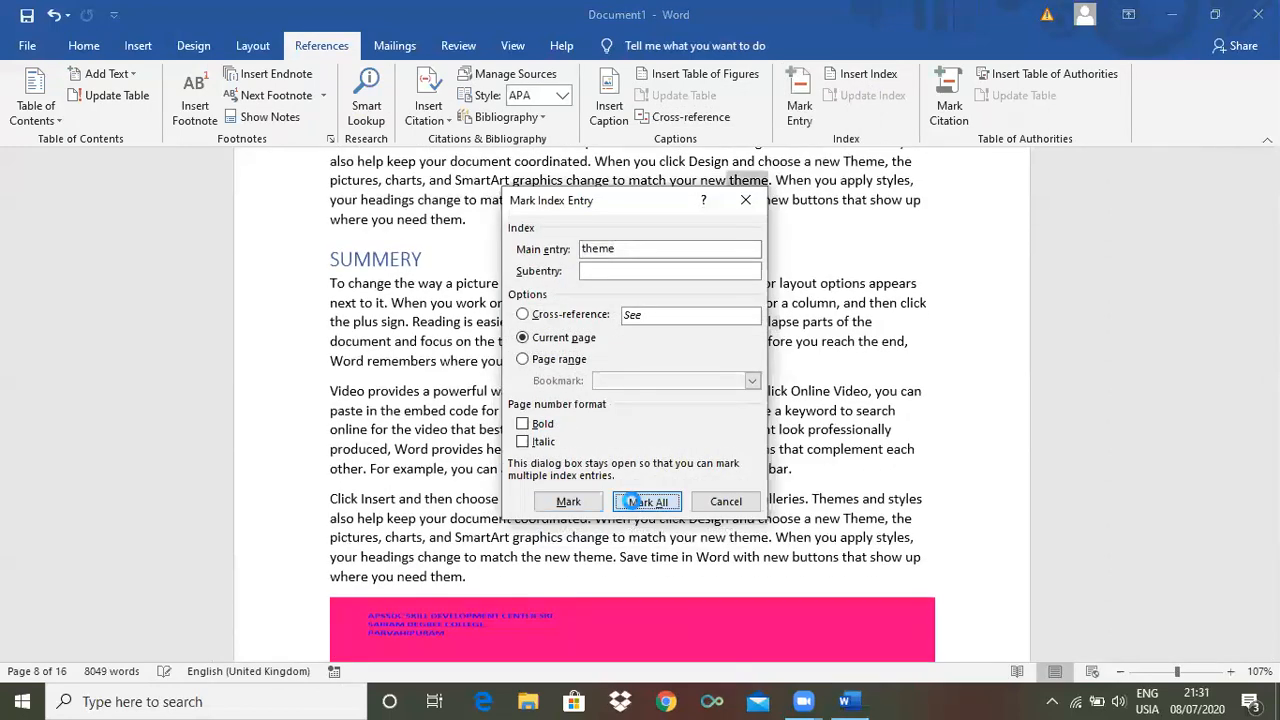
pyautogui.click(743, 203)
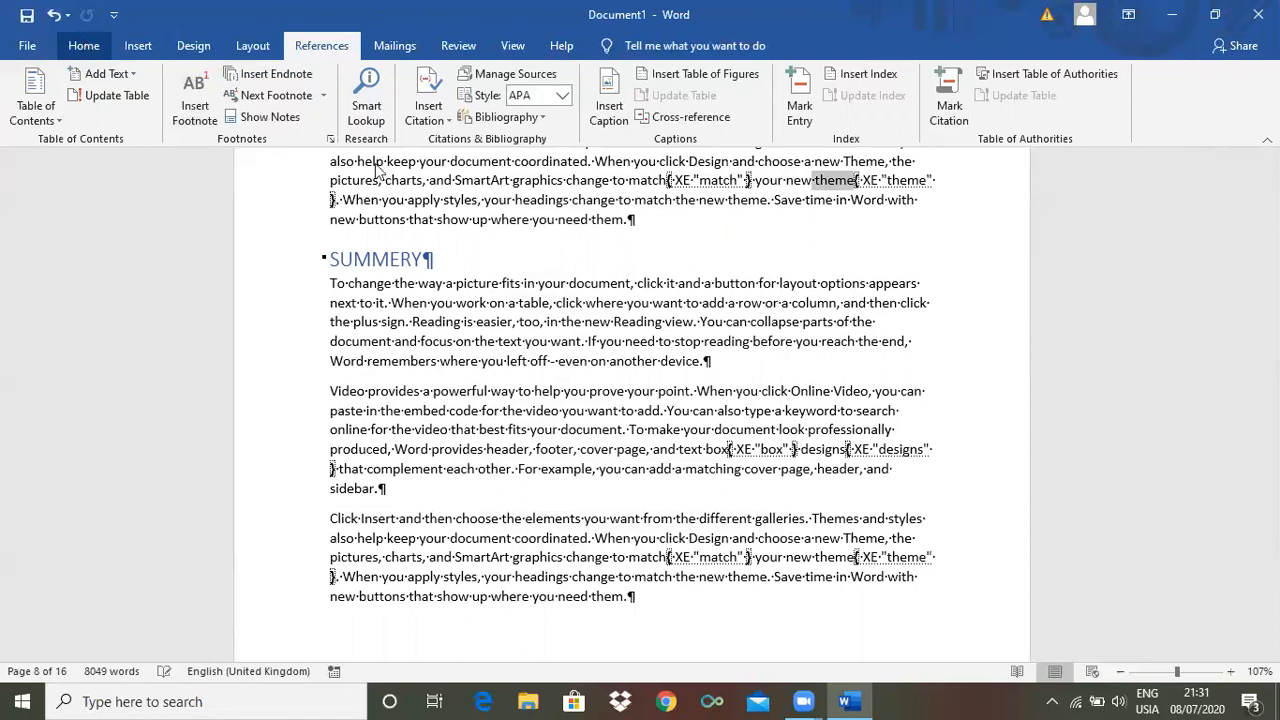
# Hide the formatting marks so the index entry fields no longer show in the text.
pyautogui.click(84, 47)
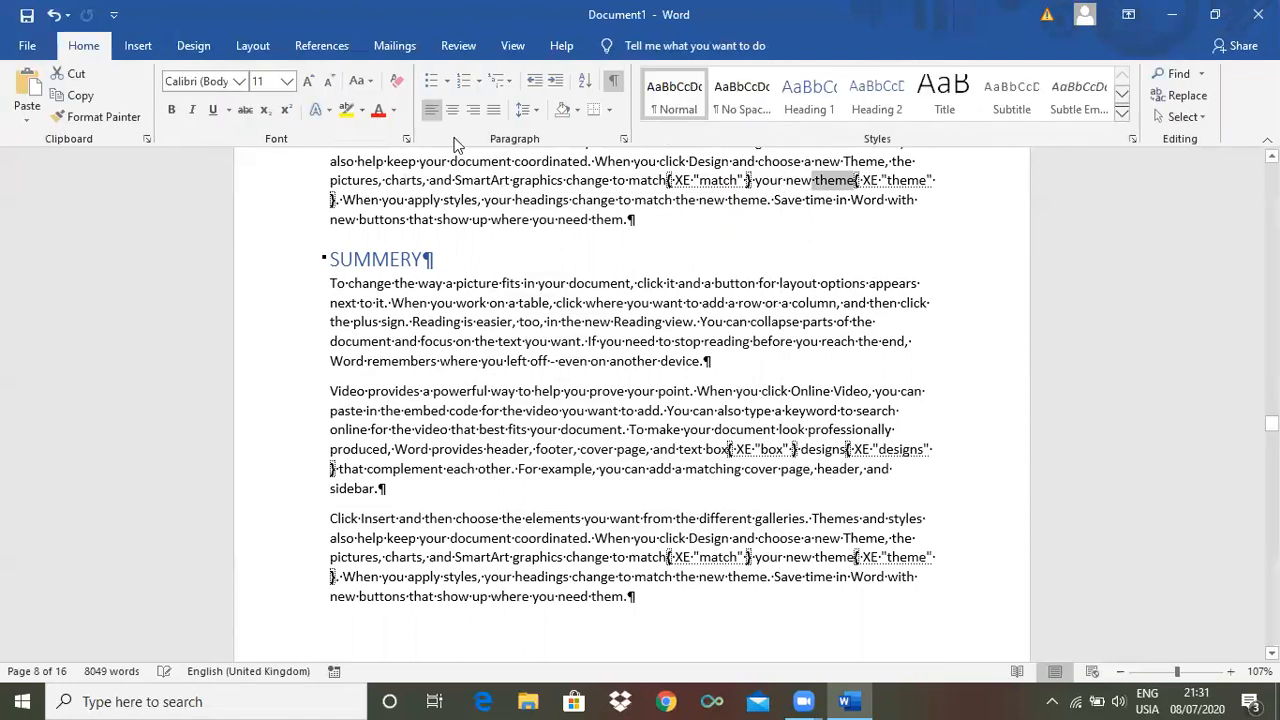
pyautogui.click(614, 86)
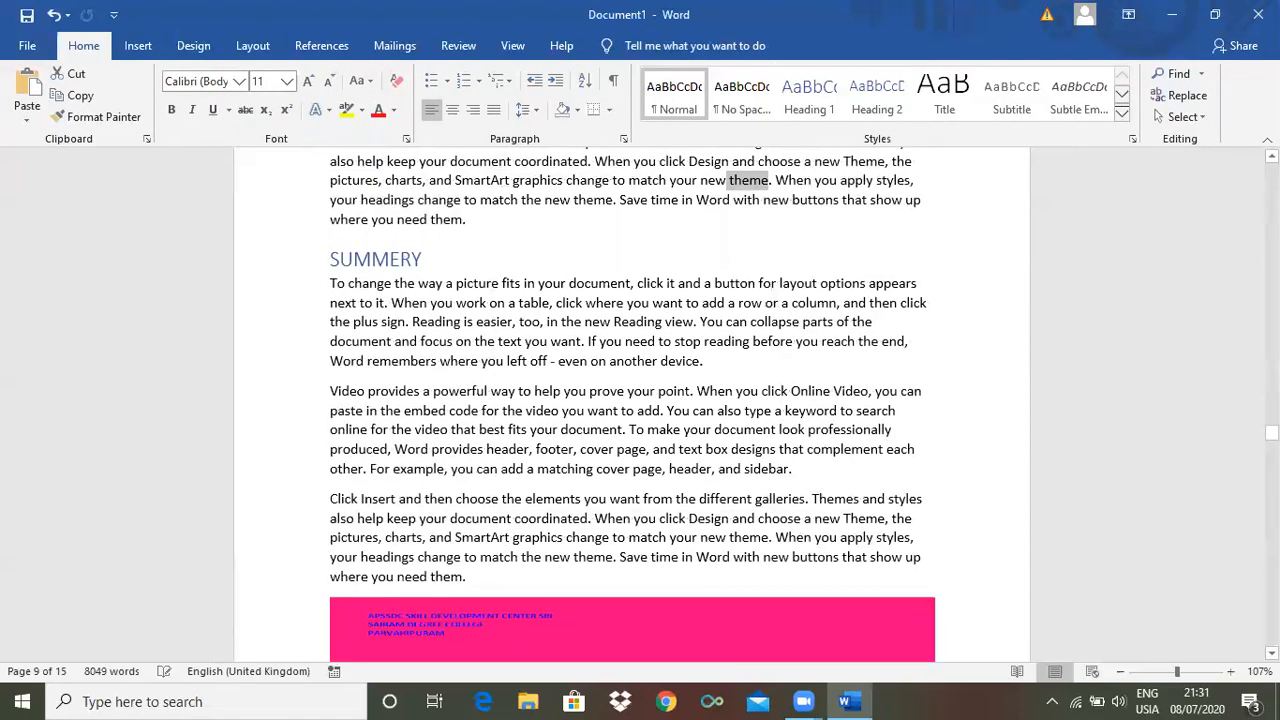
# Mark every occurrence of the word "Online" from the "Video provides" paragraph above Equation 2 as an index entry and hide the formatting marks.
pyautogui.moveTo(1272, 433); pyautogui.dragTo(1272, 466)
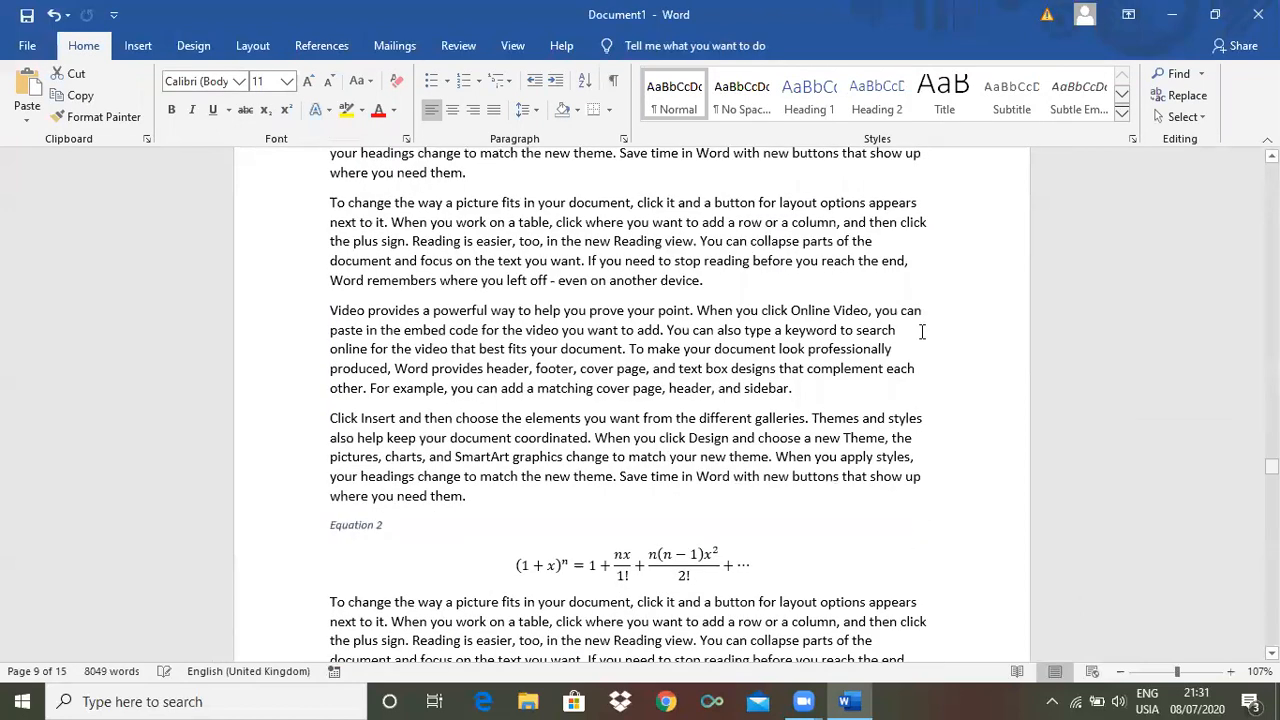
pyautogui.doubleClick(810, 311)
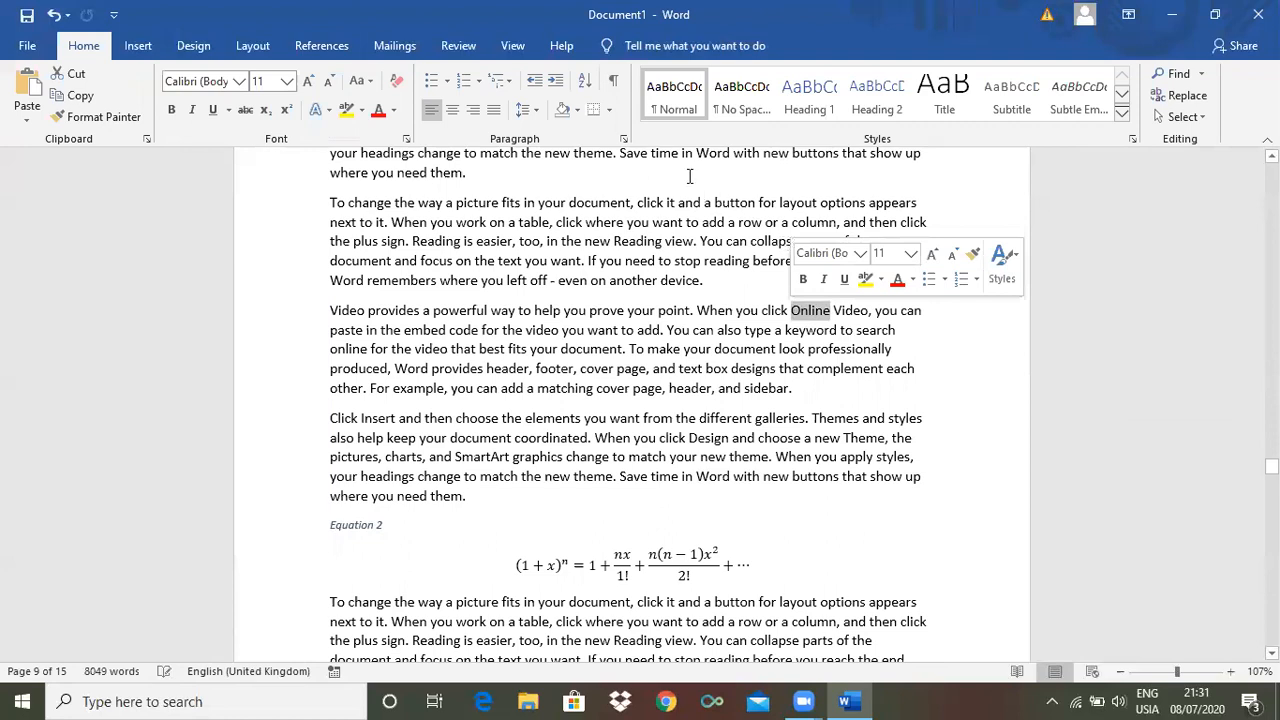
pyautogui.click(302, 47)
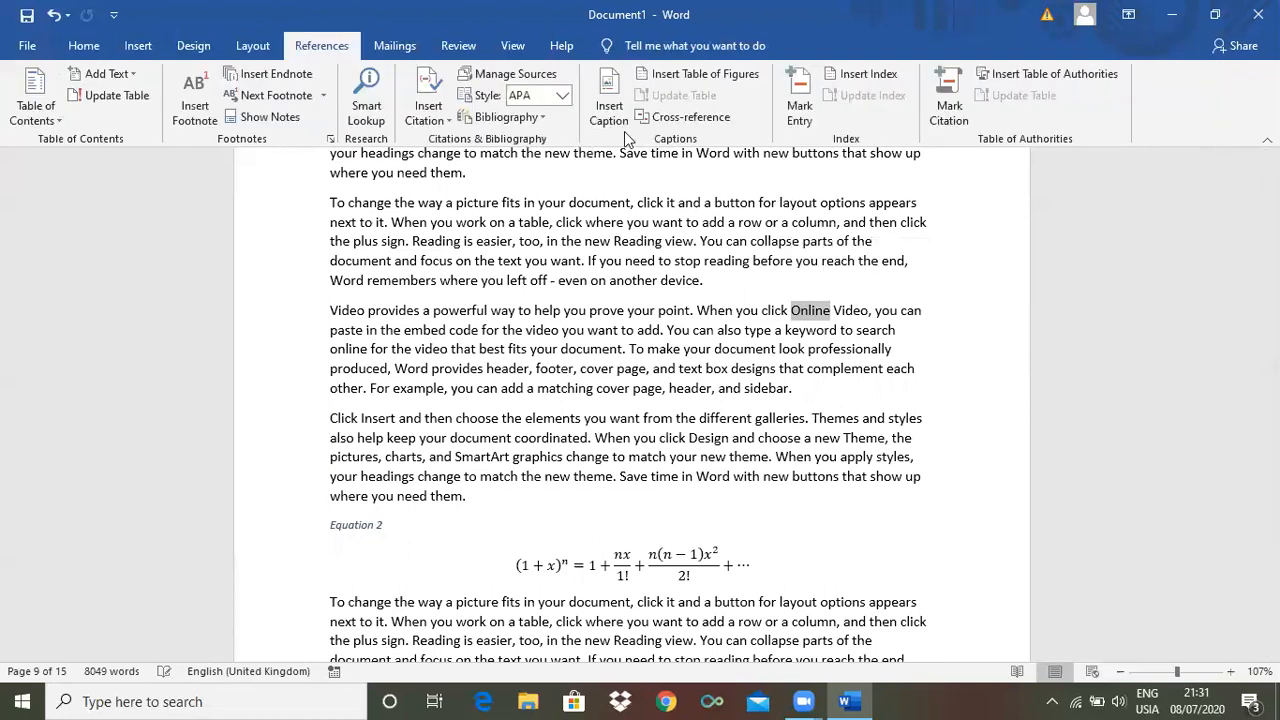
pyautogui.click(609, 105)
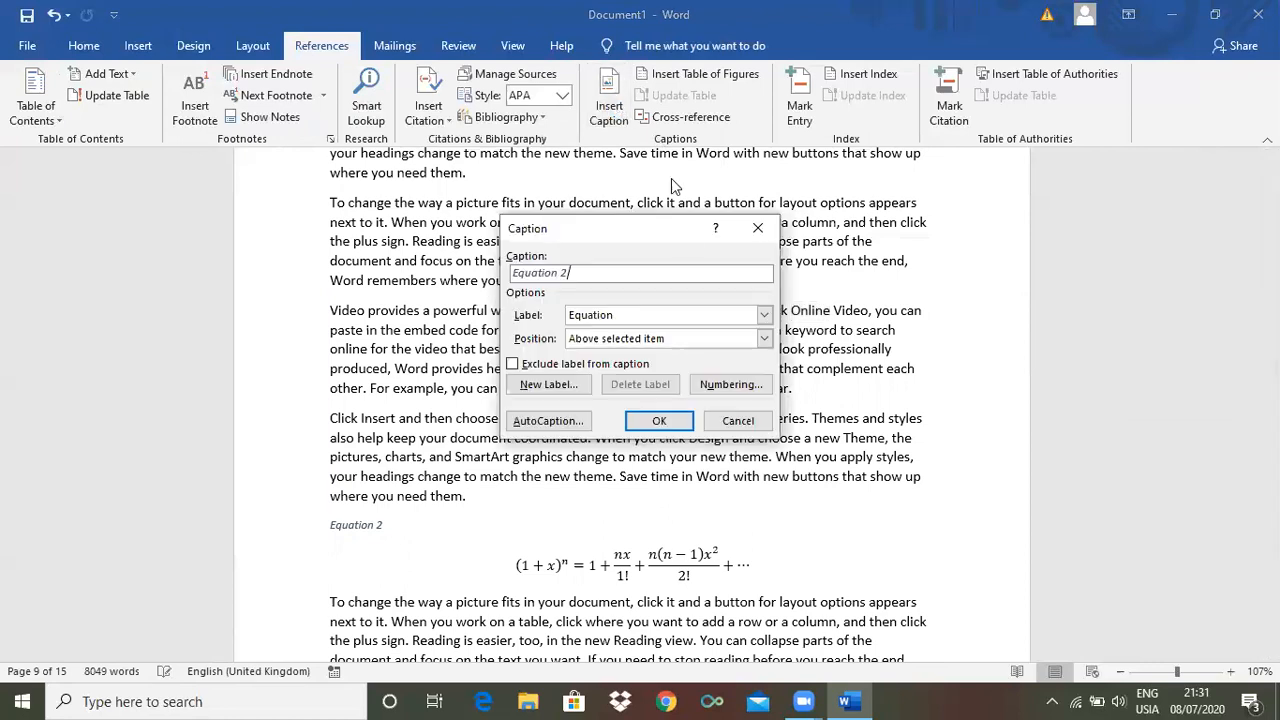
pyautogui.click(762, 232)
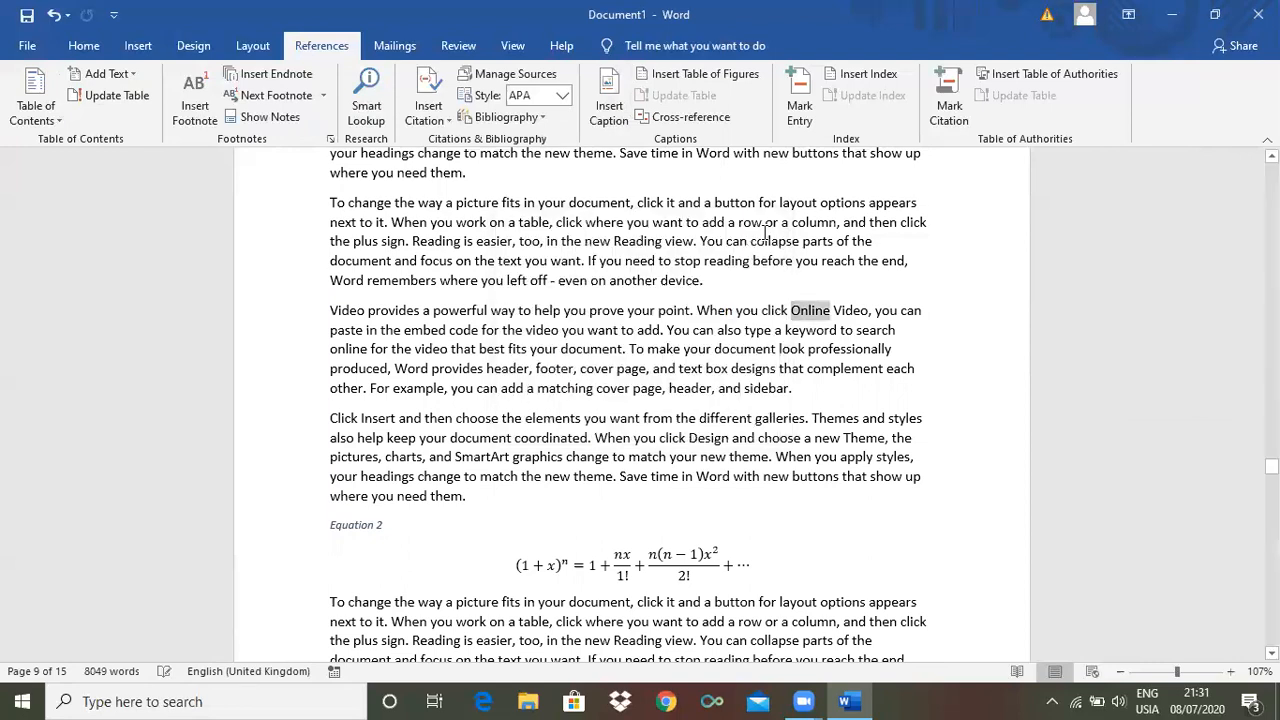
pyautogui.doubleClick(832, 316)
pyautogui.click(797, 112)
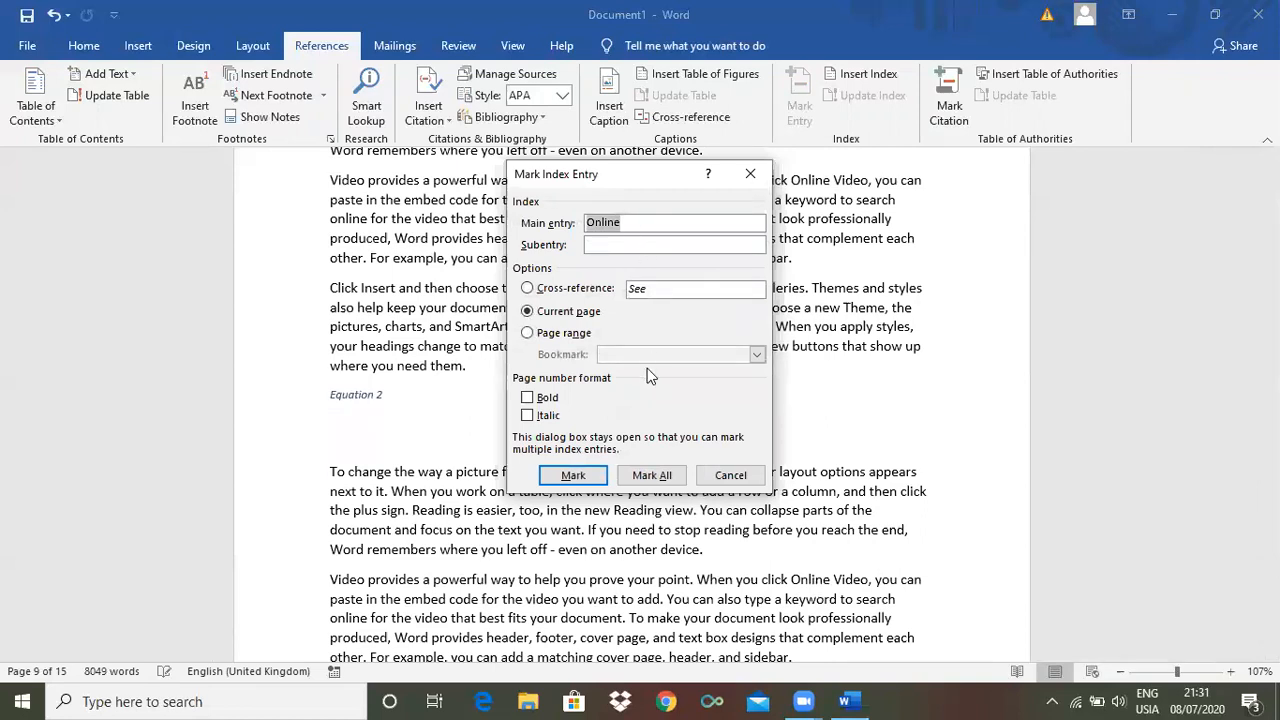
pyautogui.click(655, 475)
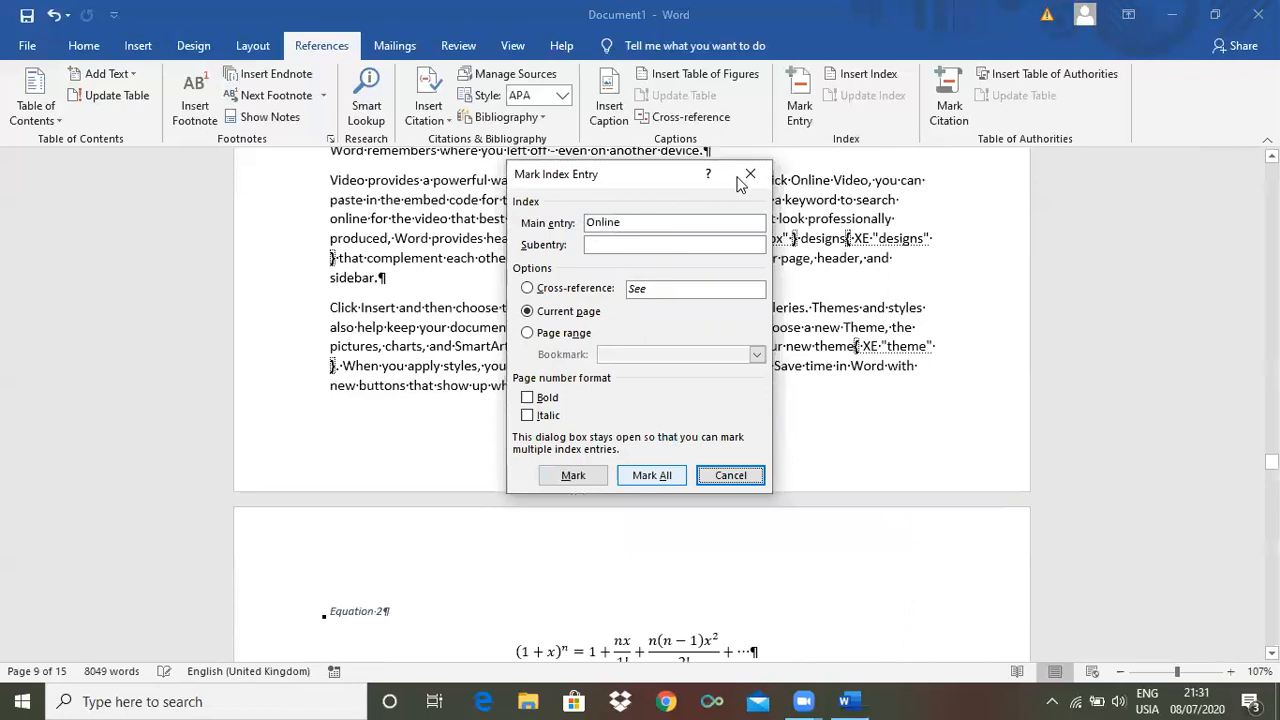
pyautogui.click(750, 173)
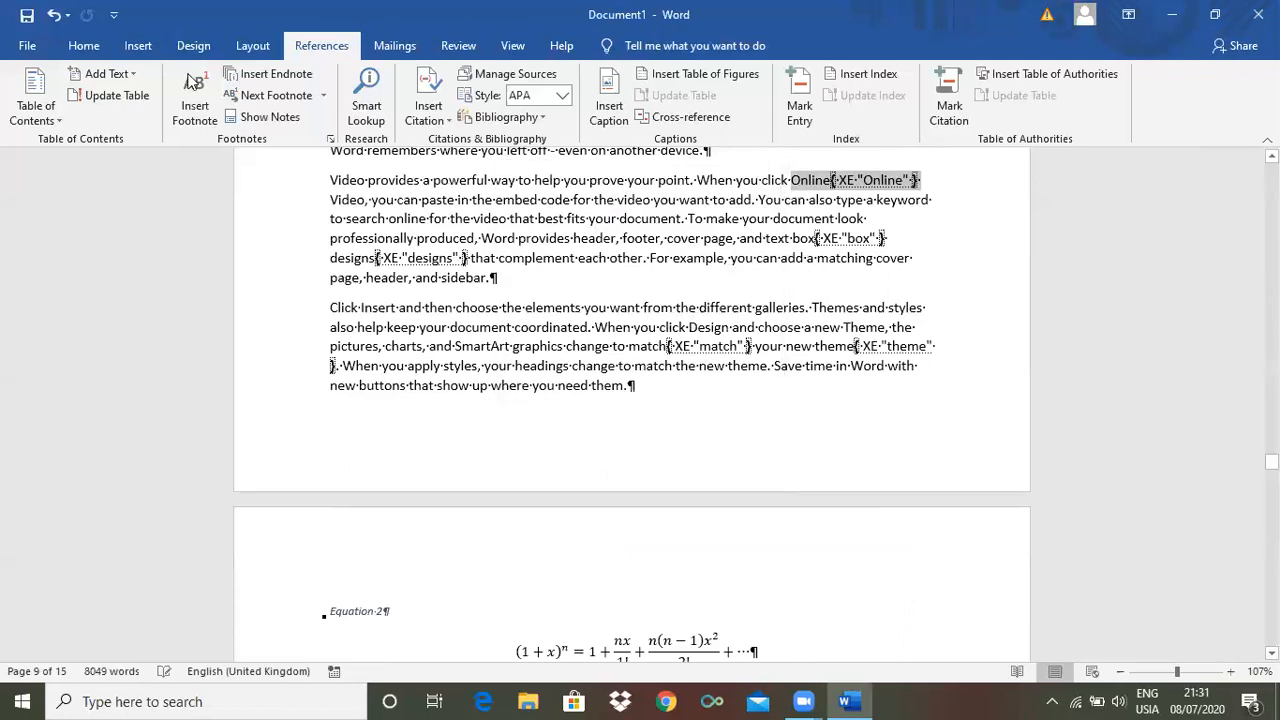
pyautogui.click(86, 47)
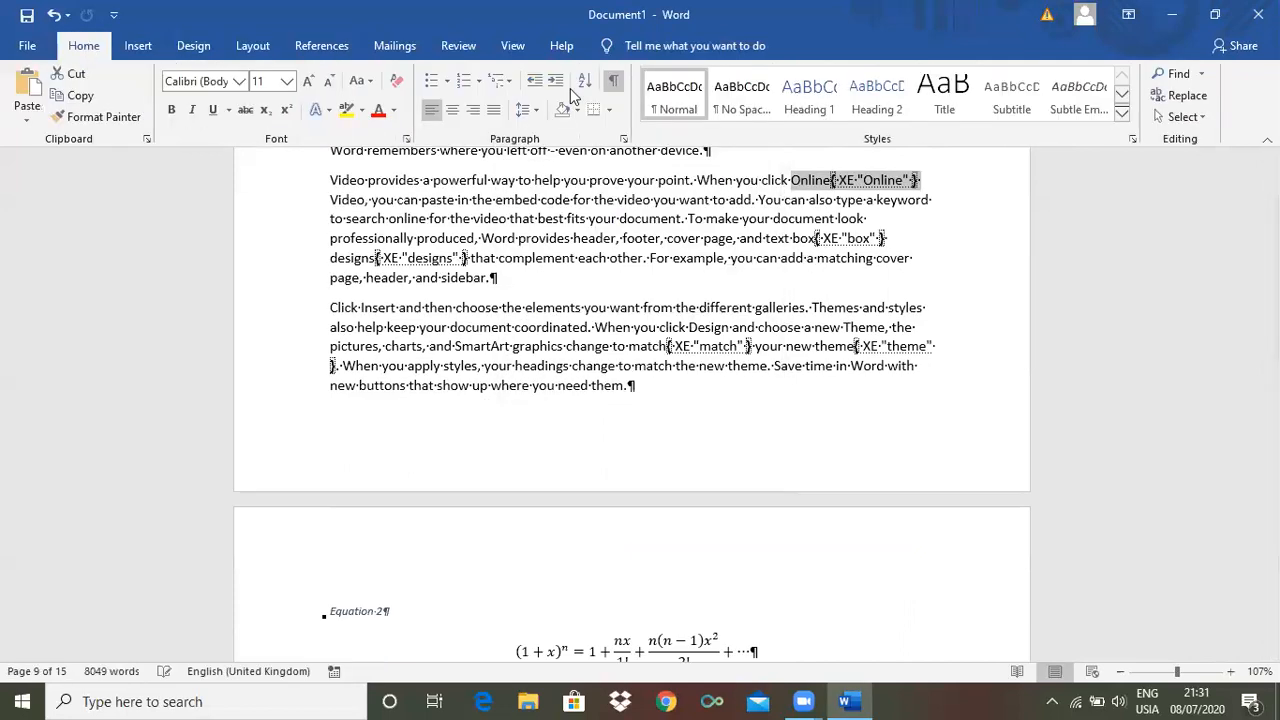
pyautogui.click(611, 80)
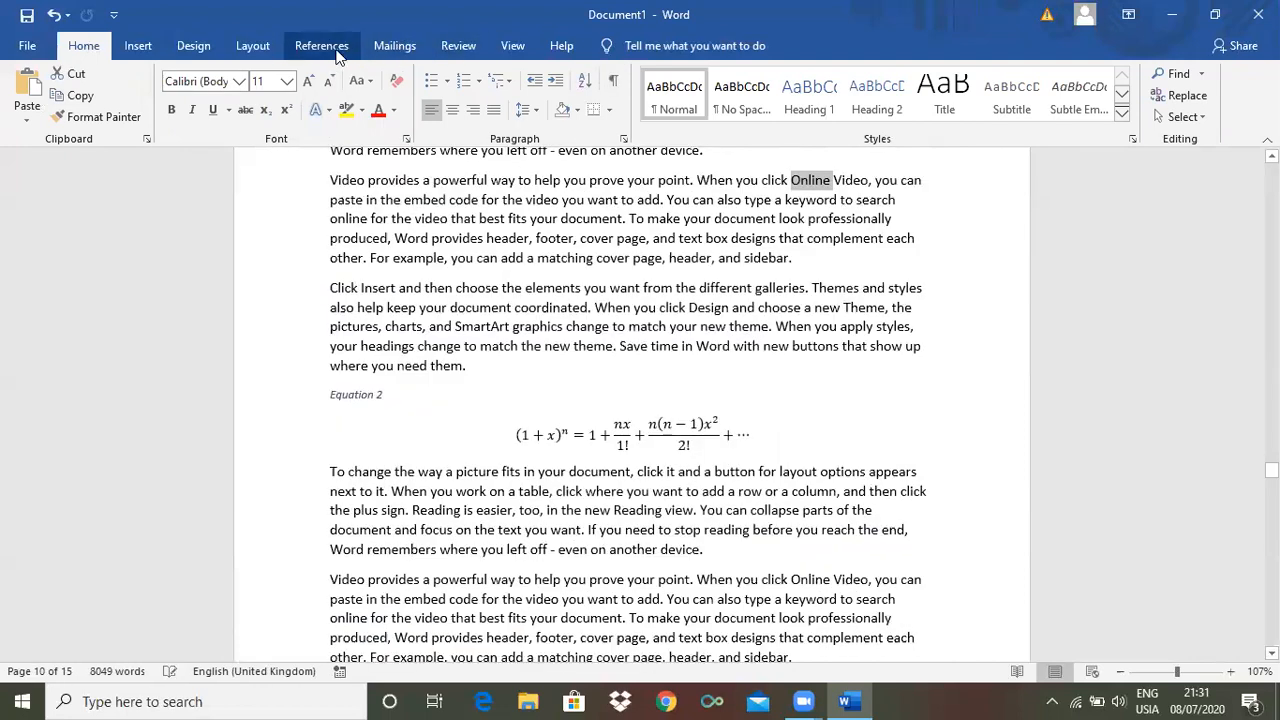
# Mark only the word "buttons" in the first line of a page after Equation 2 as an index entry and hide the formatting marks.
pyautogui.click(330, 48)
pyautogui.moveTo(1272, 470); pyautogui.dragTo(1272, 518)
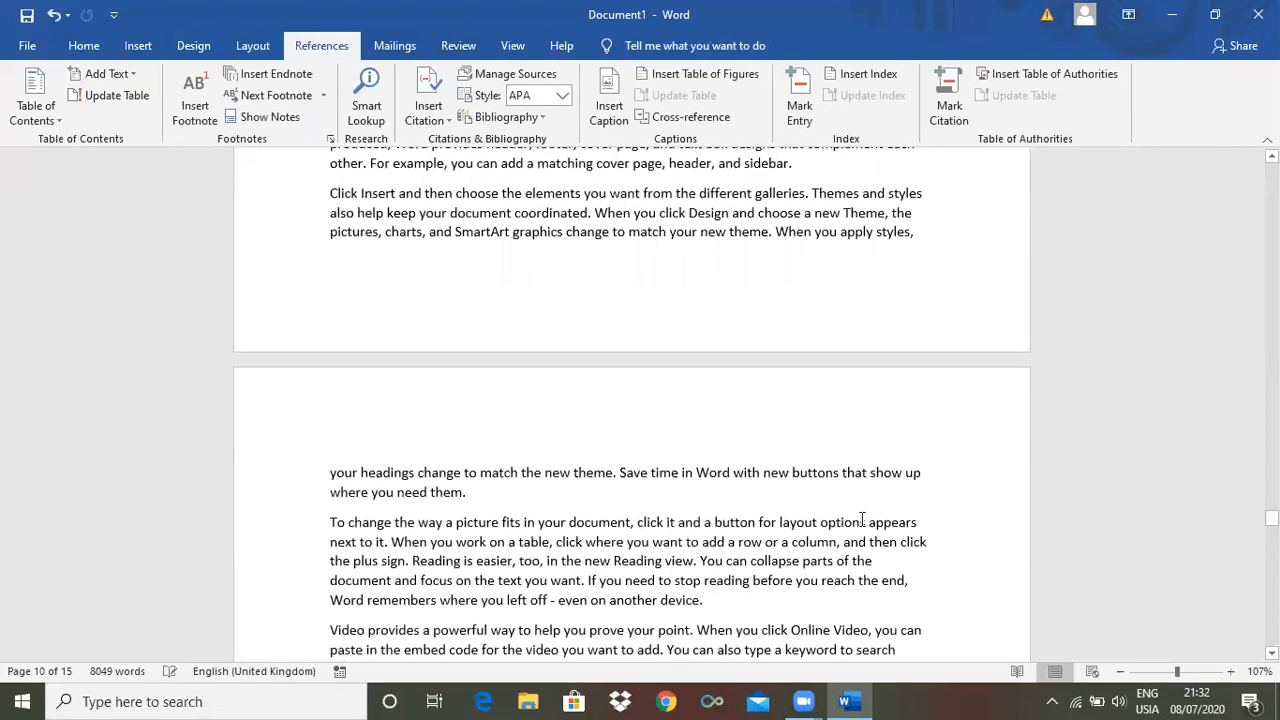
pyautogui.doubleClick(795, 478)
pyautogui.click(800, 108)
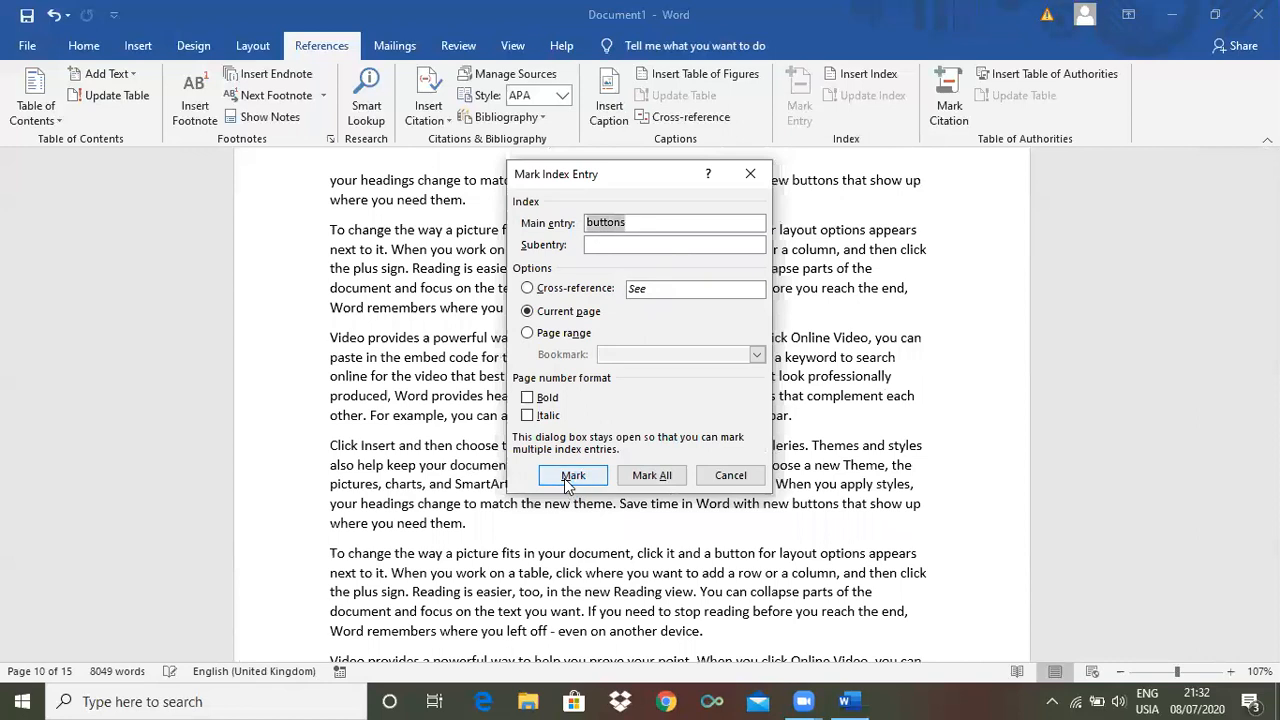
pyautogui.click(564, 478)
pyautogui.click(748, 173)
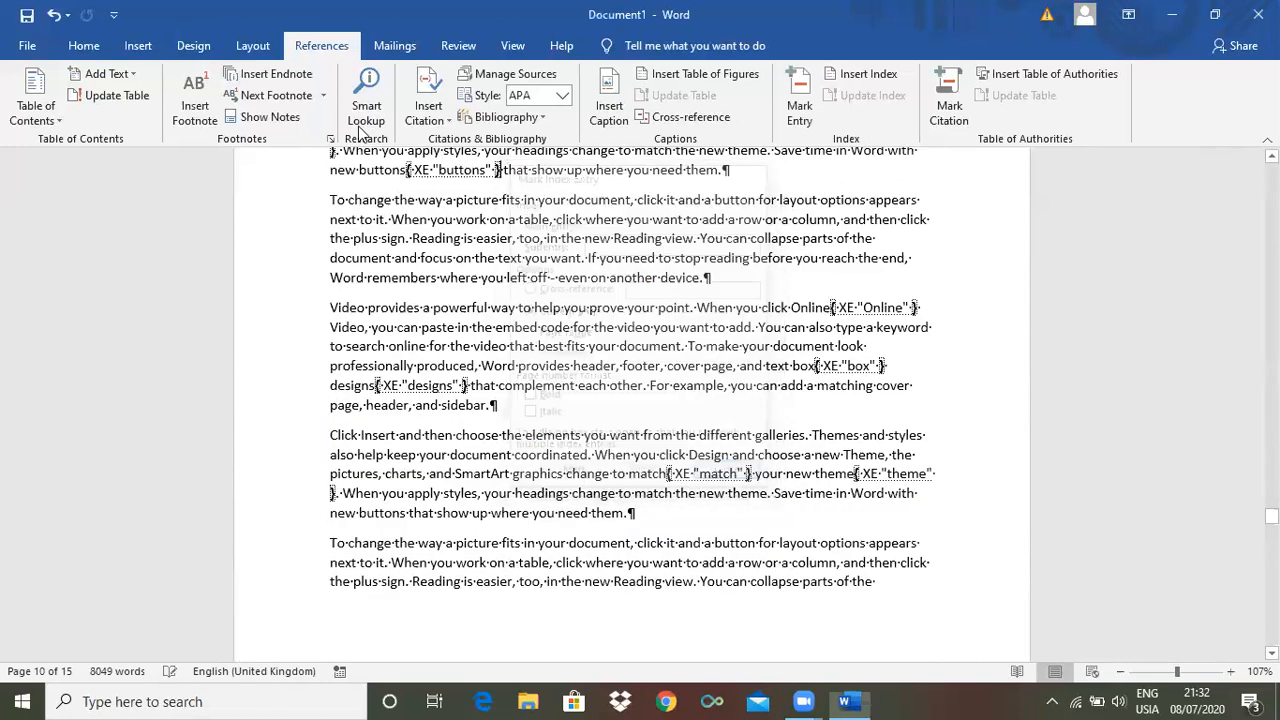
pyautogui.click(84, 46)
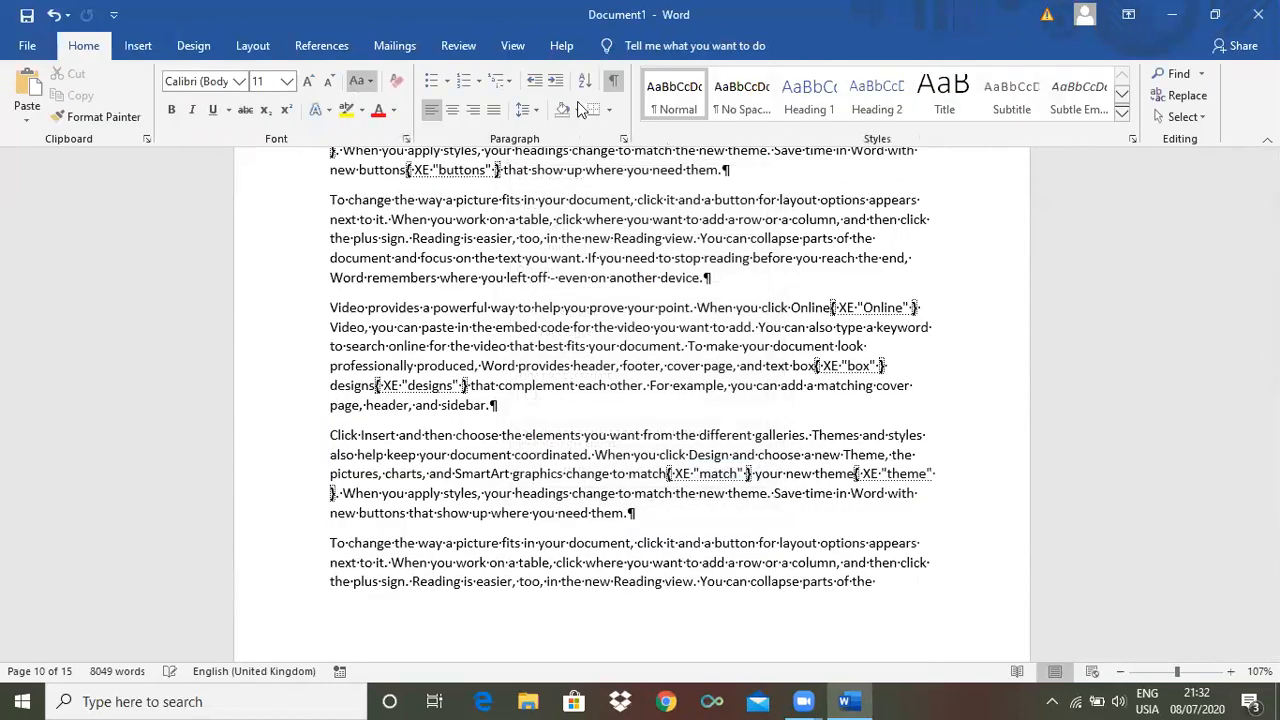
pyautogui.click(614, 90)
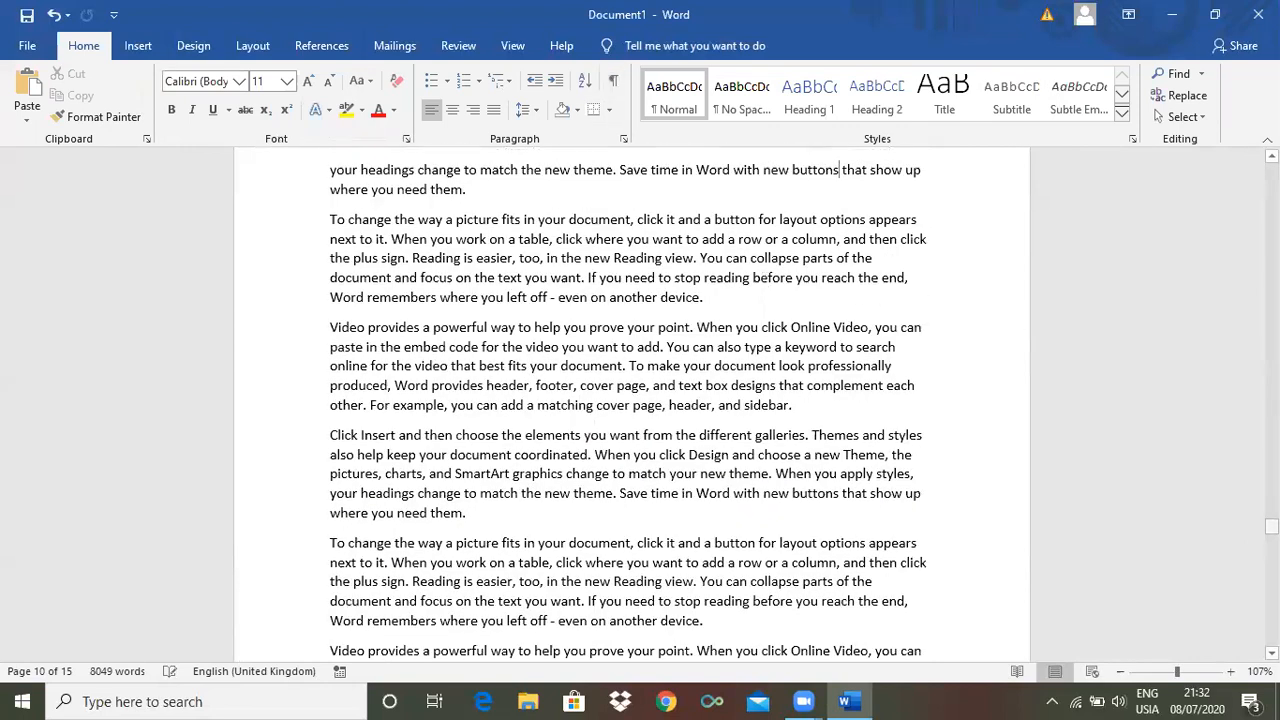
# Mark every occurrence of "To" from the sentence "To make your document look" on page 13 as an index entry and hide the formatting marks.
pyautogui.scroll(-15, 772, 432)
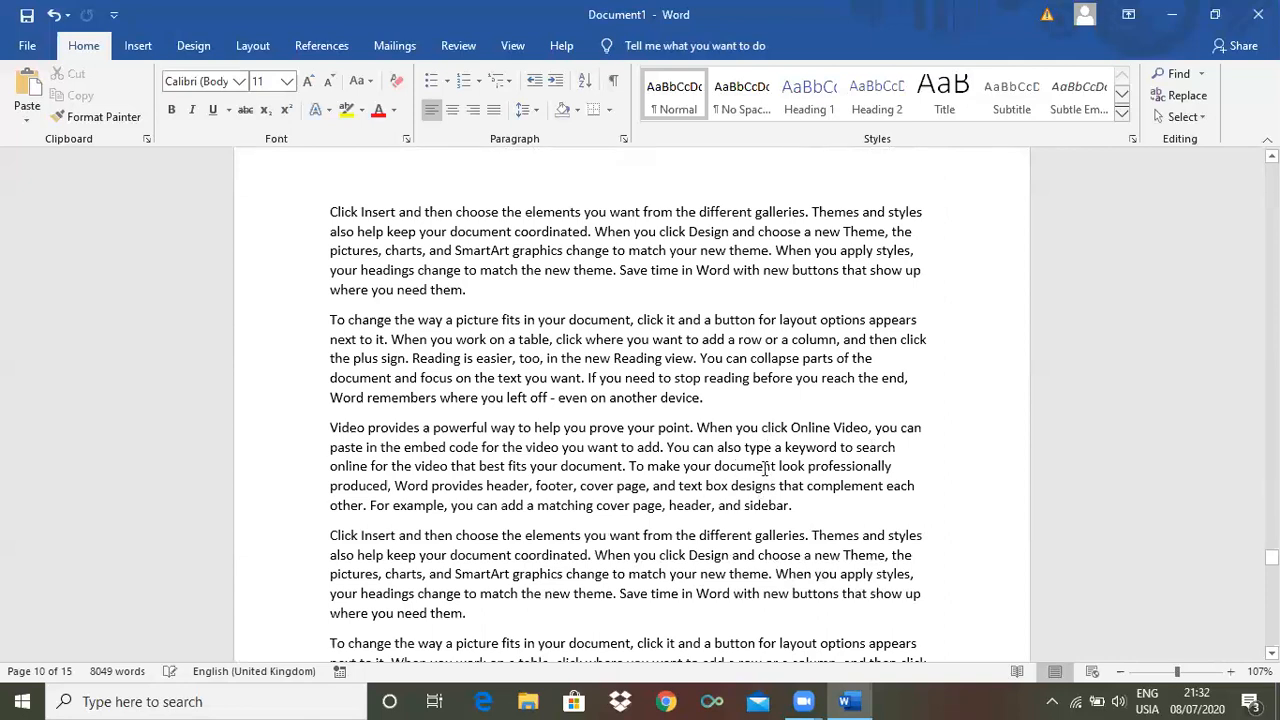
pyautogui.doubleClick(641, 466)
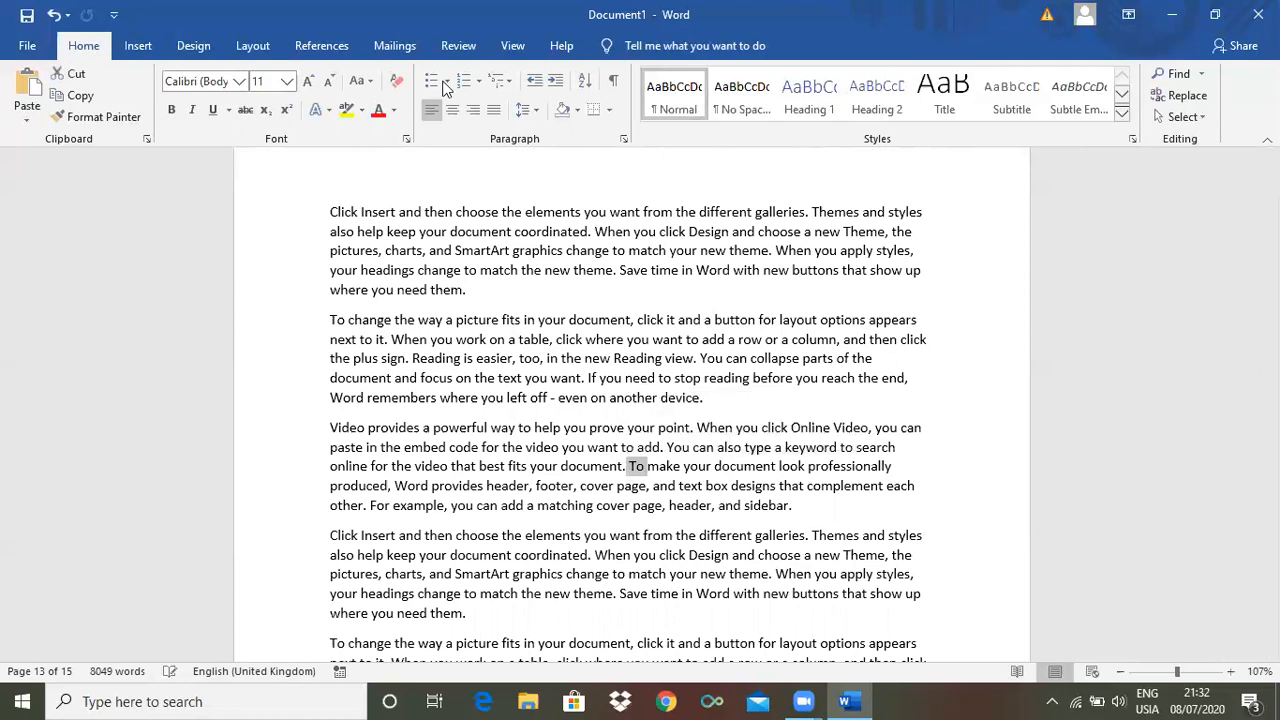
pyautogui.click(332, 47)
pyautogui.click(800, 112)
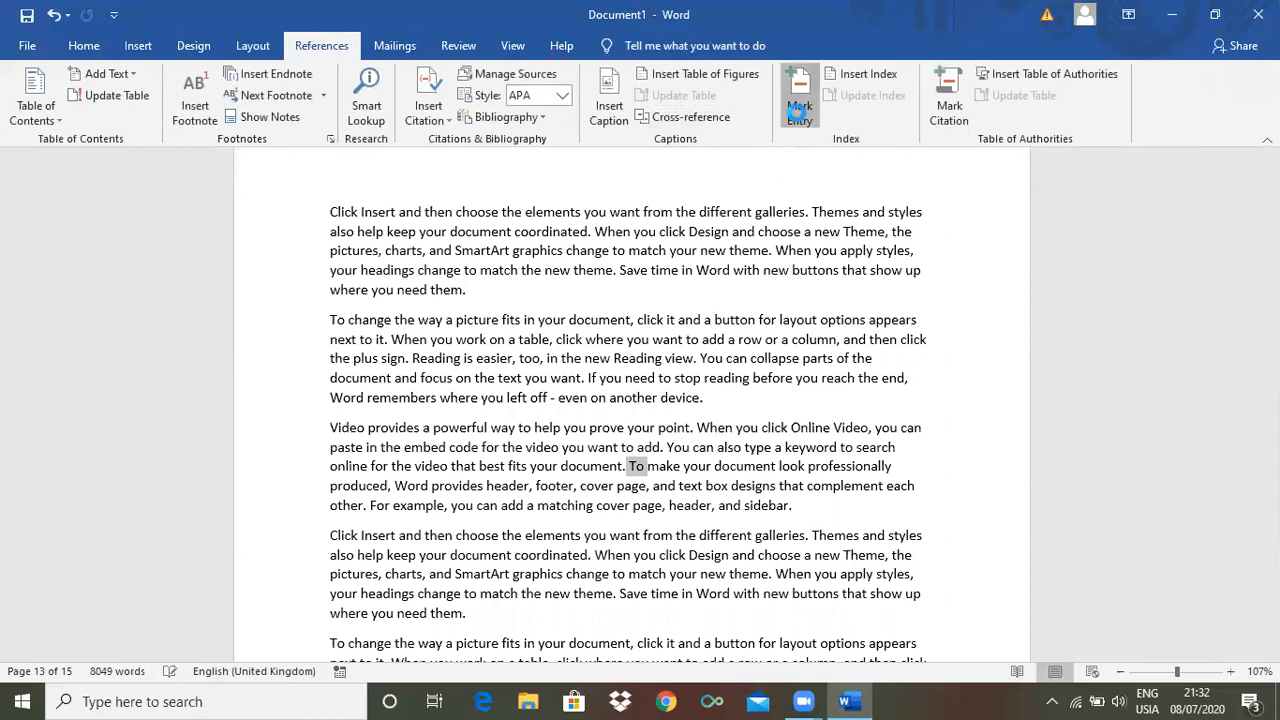
pyautogui.click(647, 502)
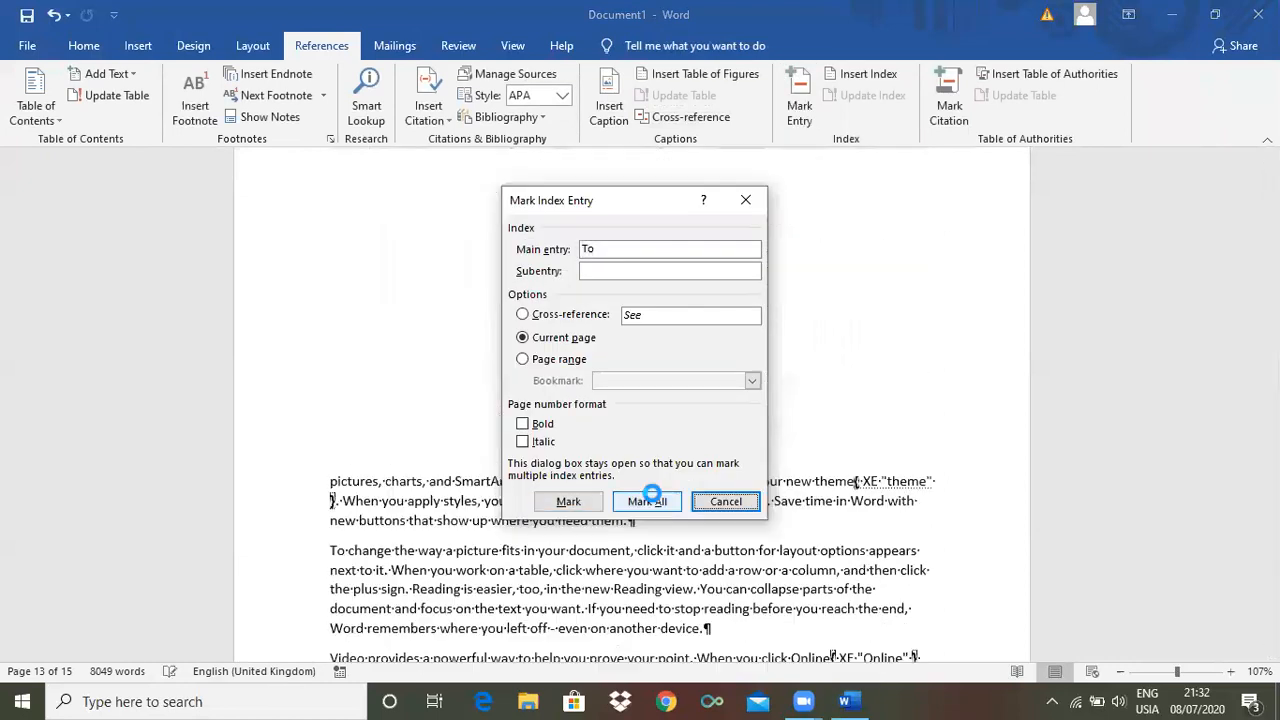
pyautogui.click(745, 203)
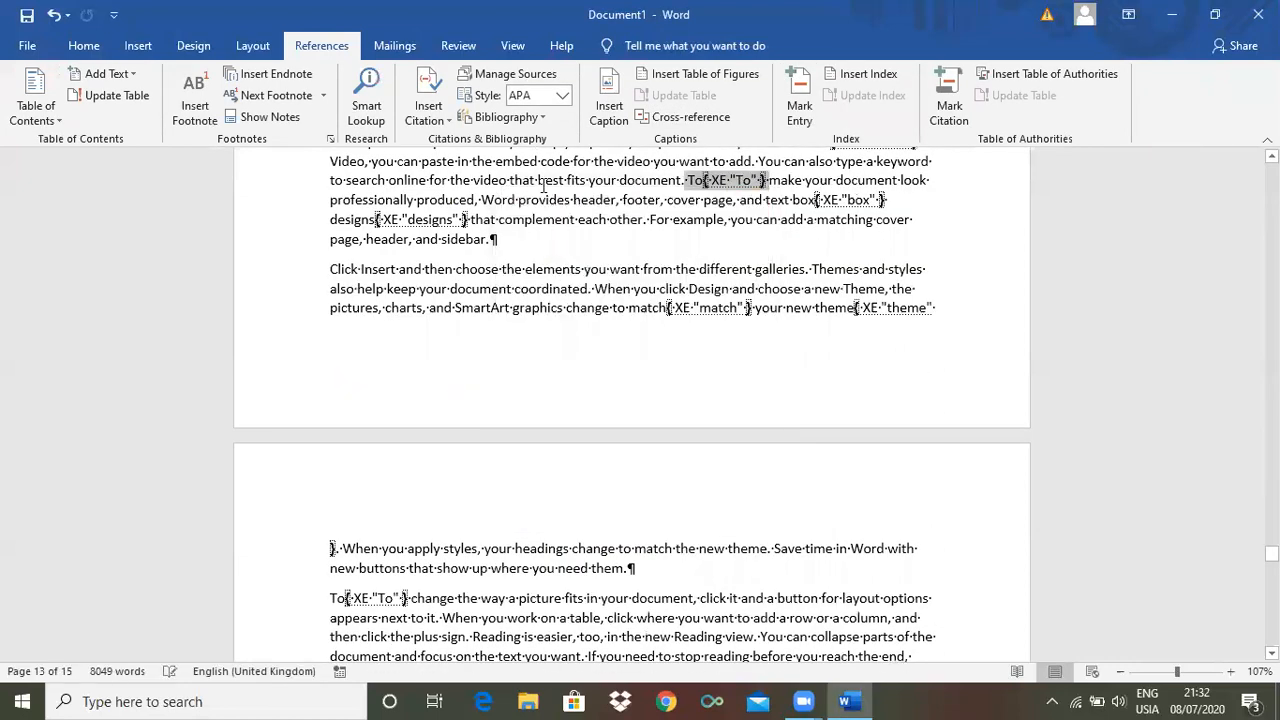
pyautogui.click(86, 46)
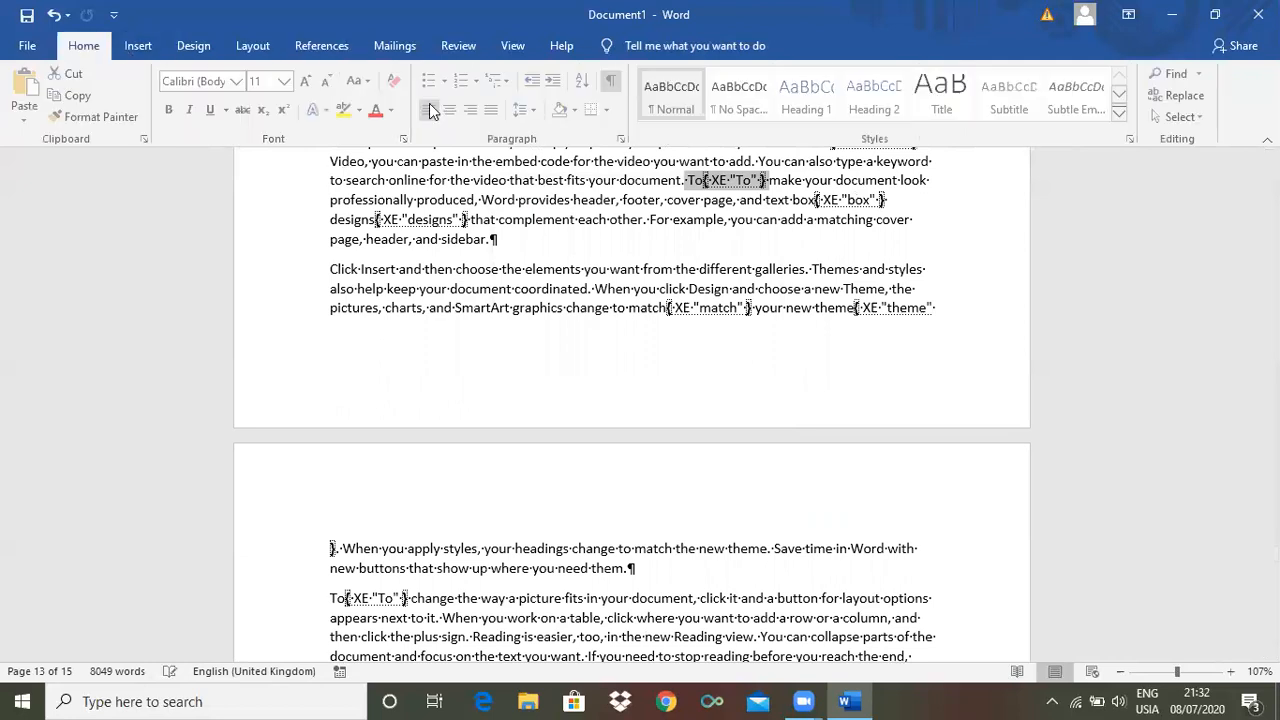
pyautogui.click(610, 86)
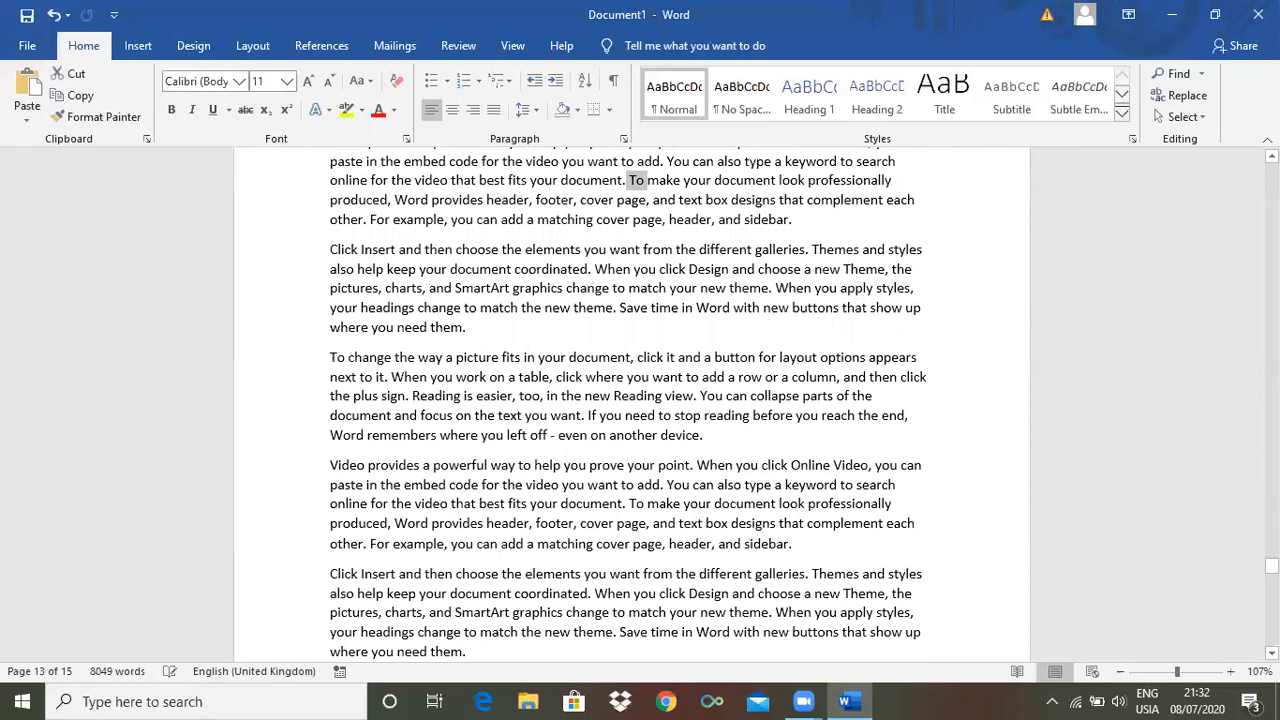
# Insert an indented one-column index on a new line below the list of tables, with right-aligned page numbers and a dotted tab leader.
pyautogui.moveTo(1272, 566); pyautogui.dragTo(1272, 180)
pyautogui.click(933, 362)
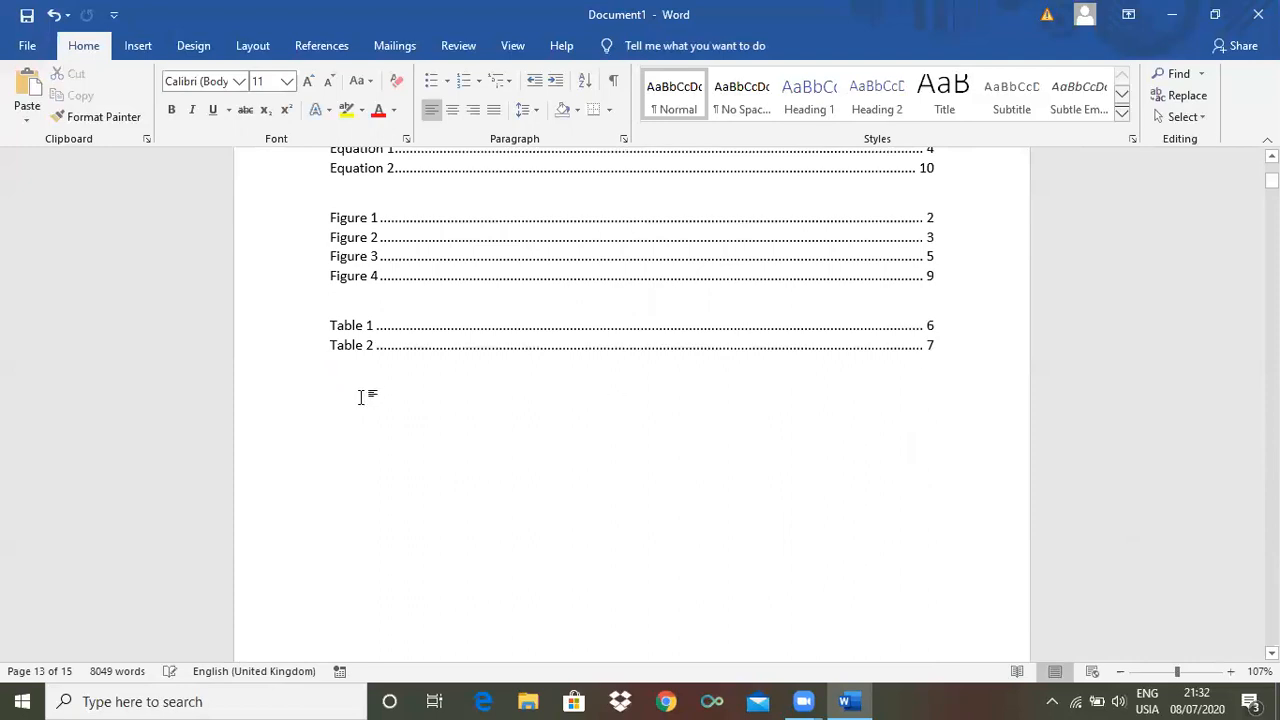
pyautogui.press('Return')
pyautogui.click(296, 50)
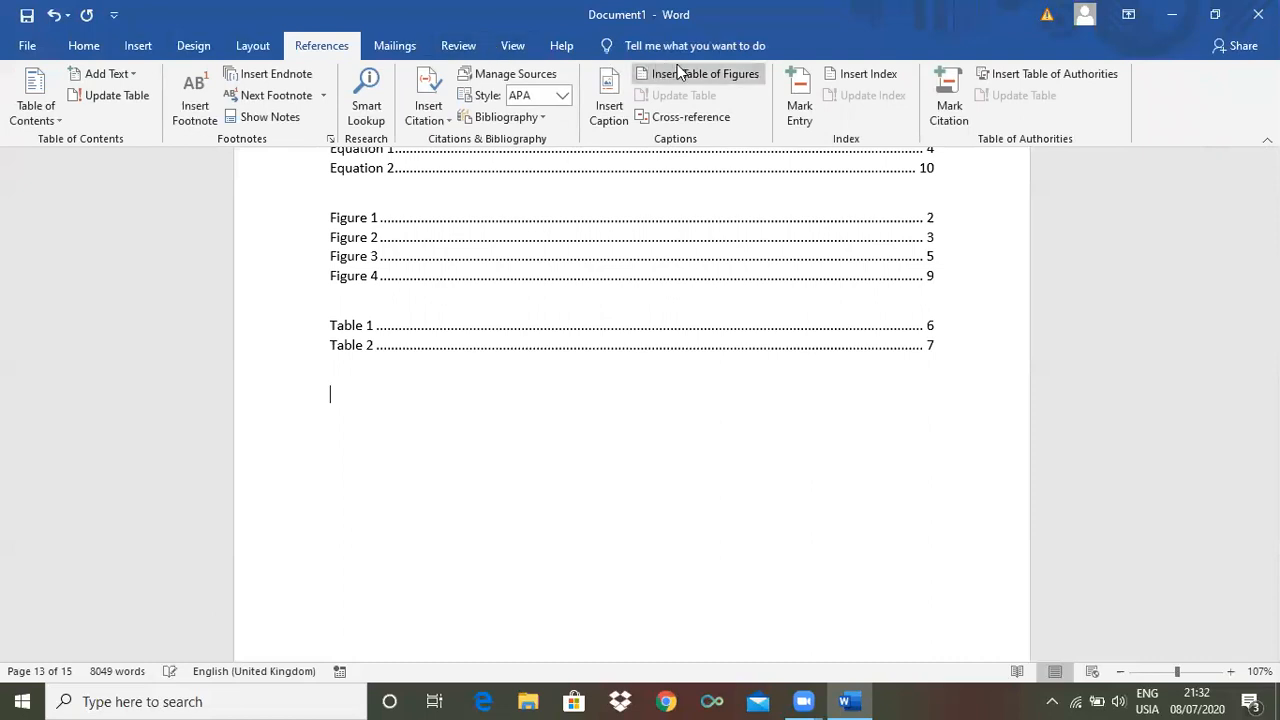
pyautogui.click(864, 73)
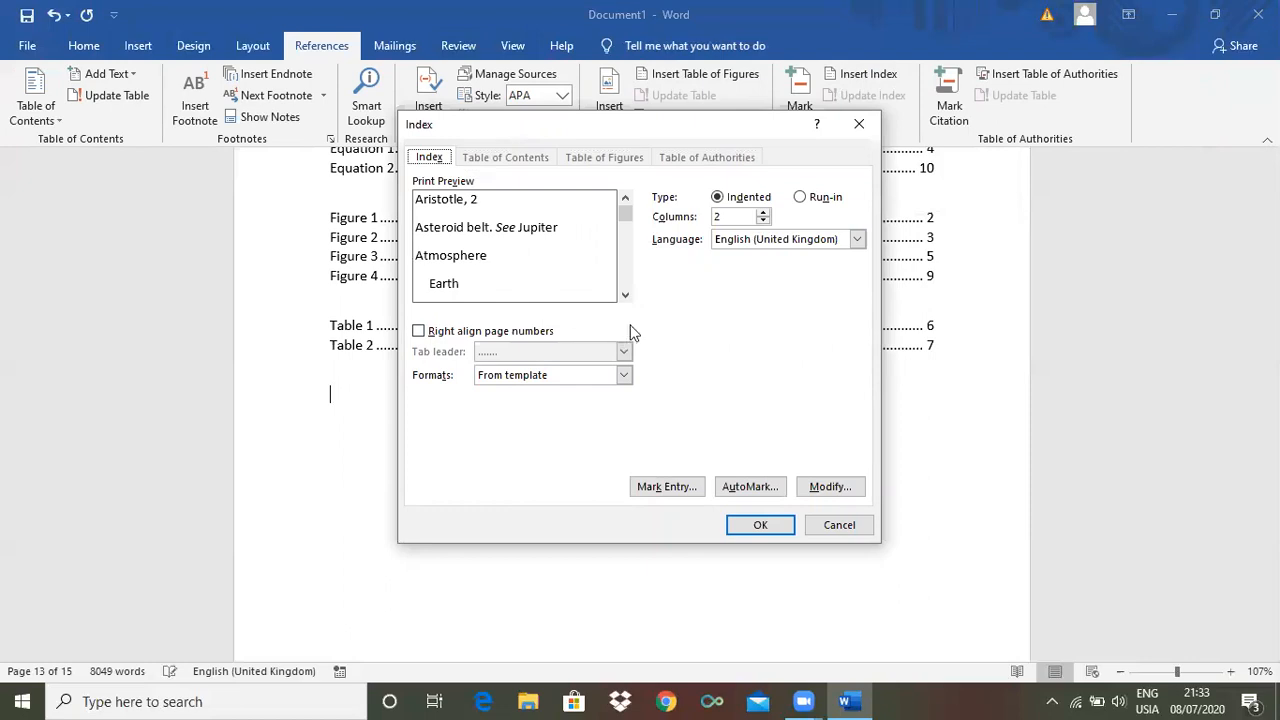
pyautogui.click(419, 331)
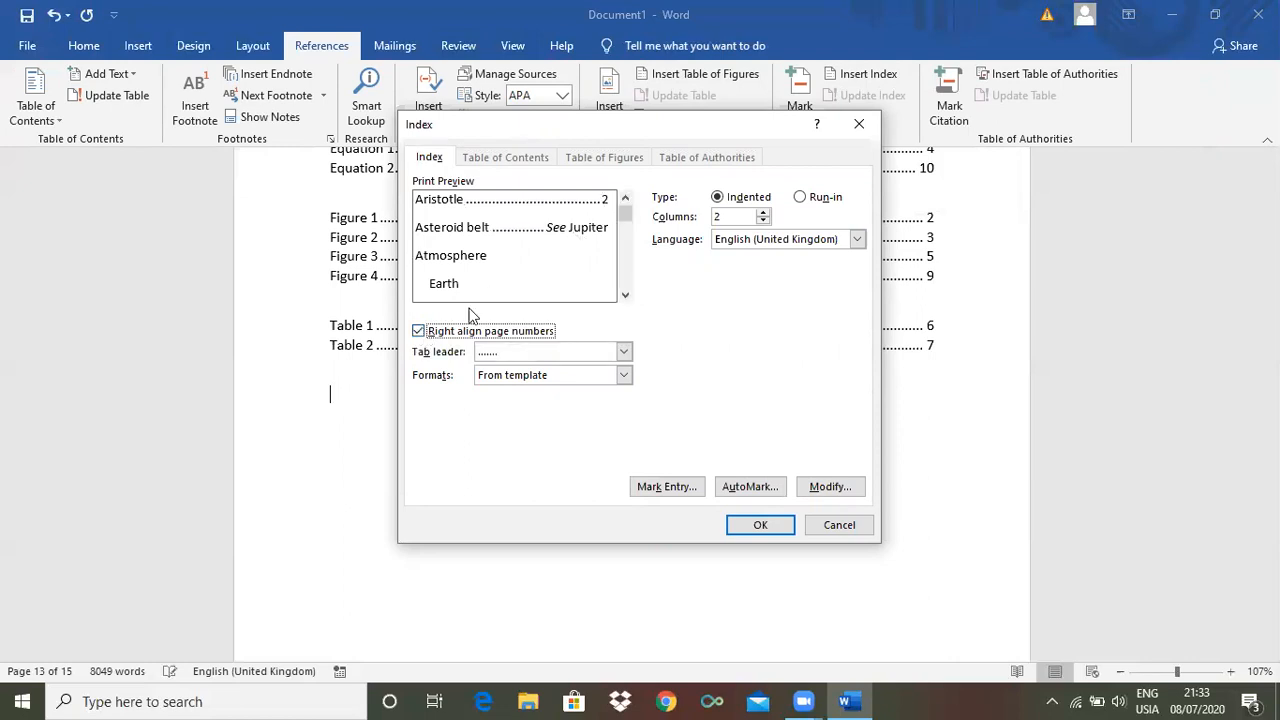
pyautogui.click(419, 331)
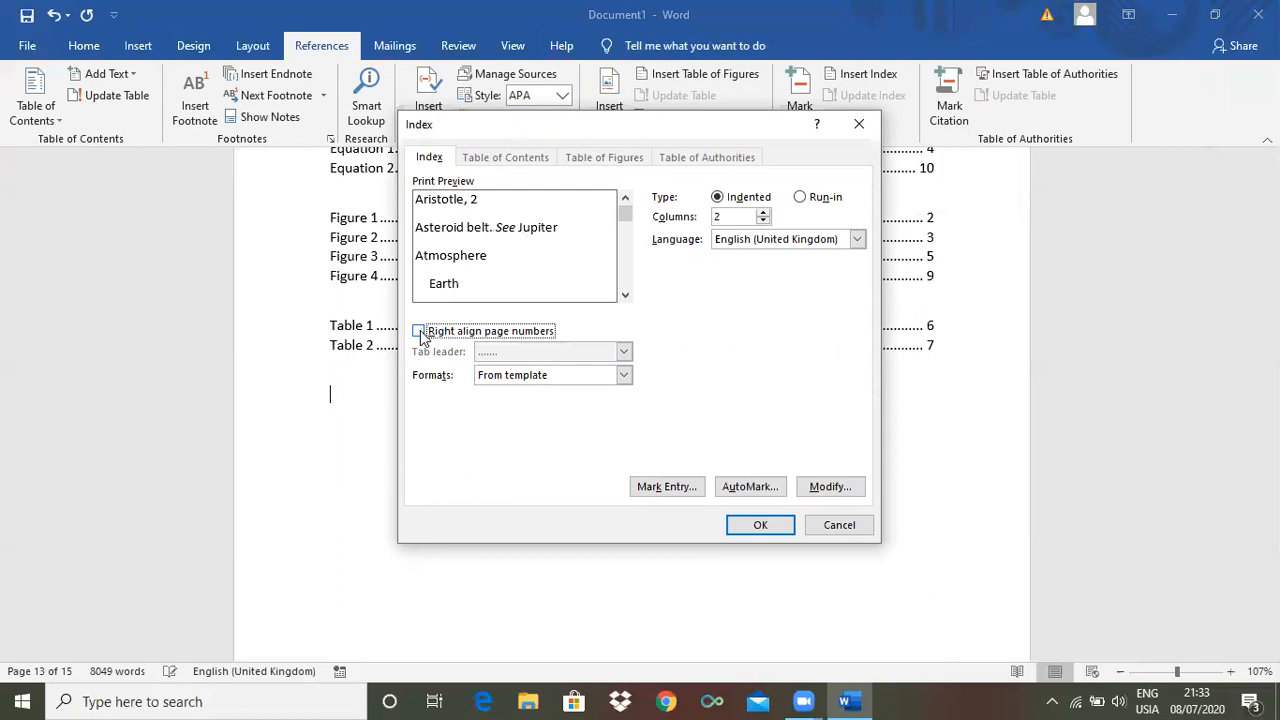
pyautogui.click(419, 331)
pyautogui.click(419, 331)
pyautogui.click(419, 331)
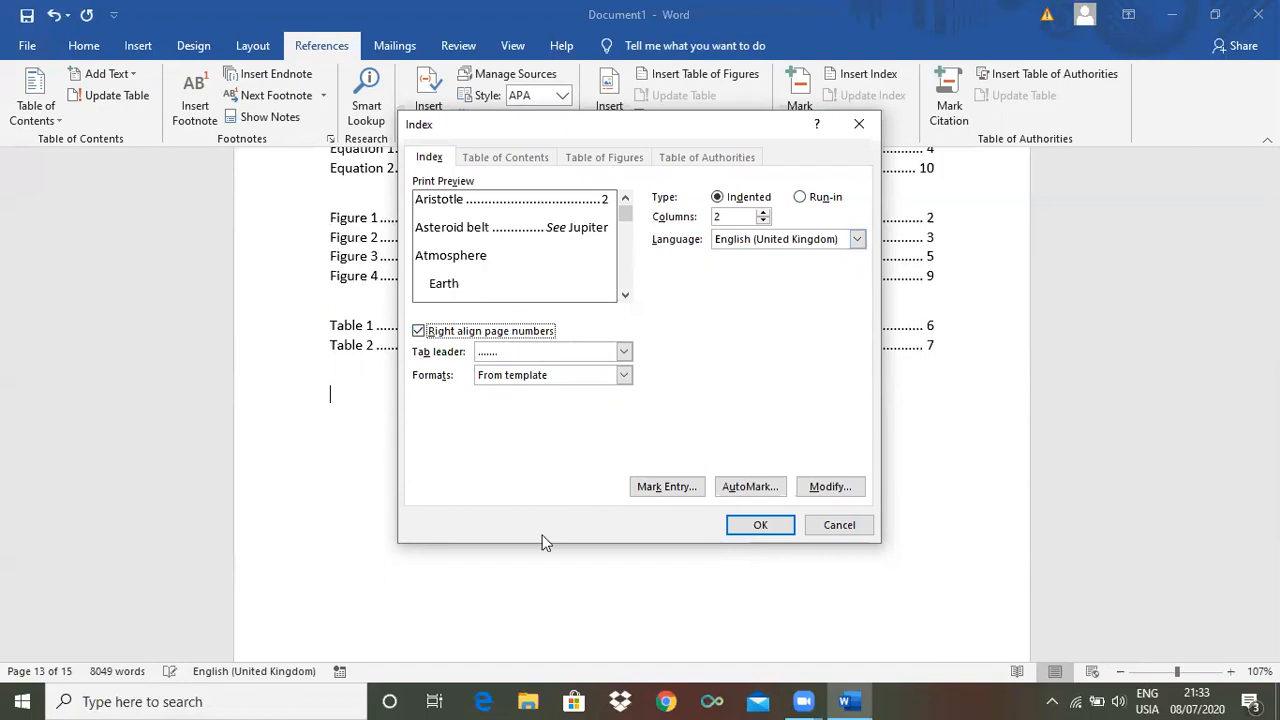
pyautogui.click(764, 221)
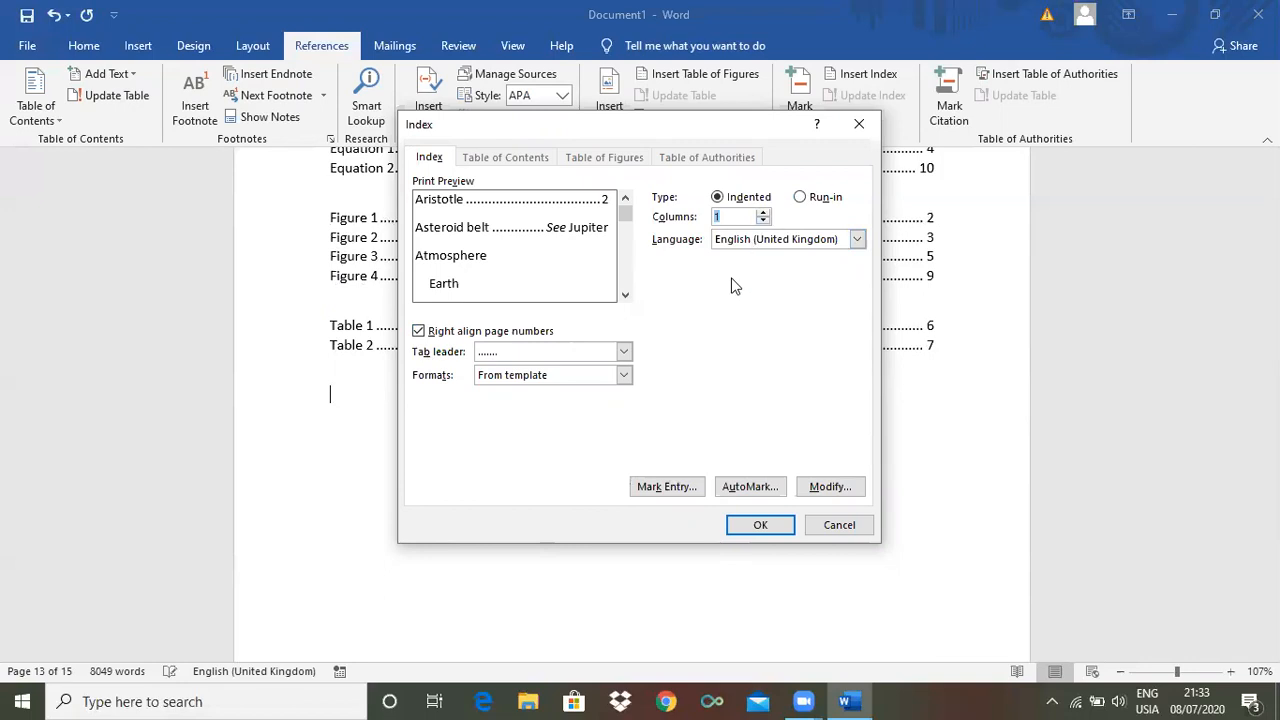
pyautogui.click(758, 526)
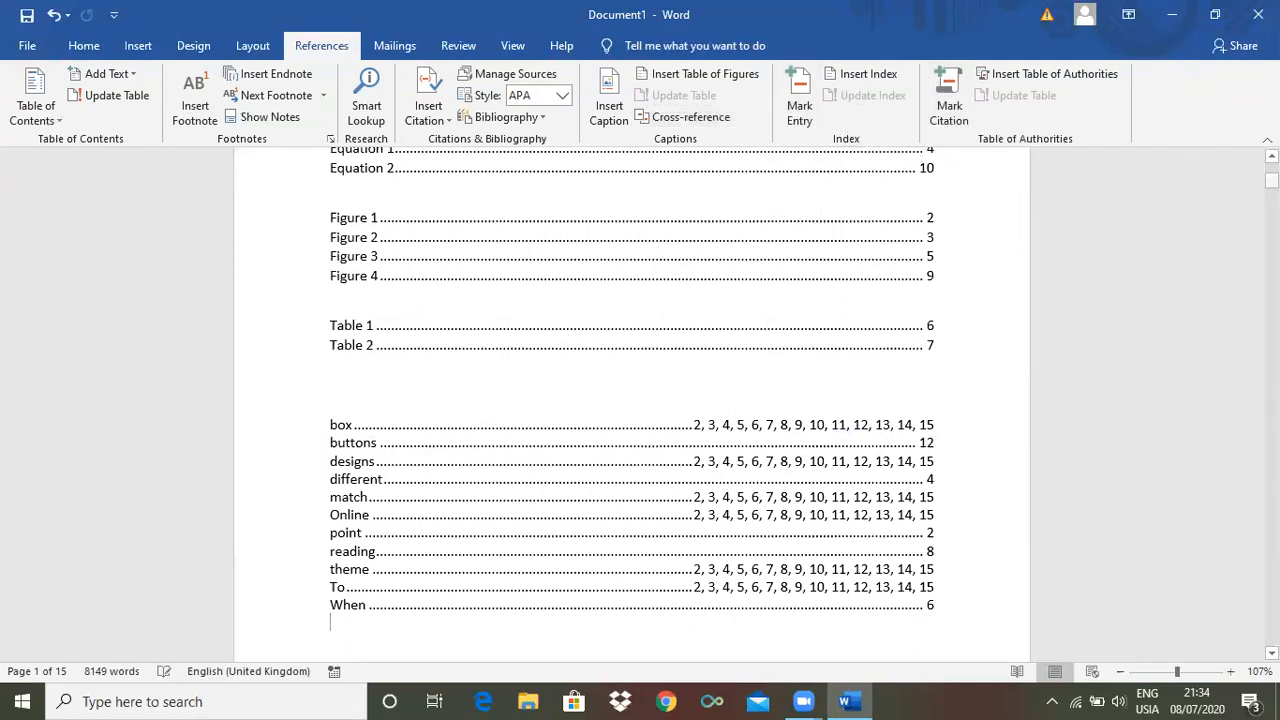
pyautogui.moveTo(1271, 181)
pyautogui.mouseDown()
pyautogui.moveTo(1271, 206)
pyautogui.moveTo(1271, 170)
pyautogui.mouseUp()
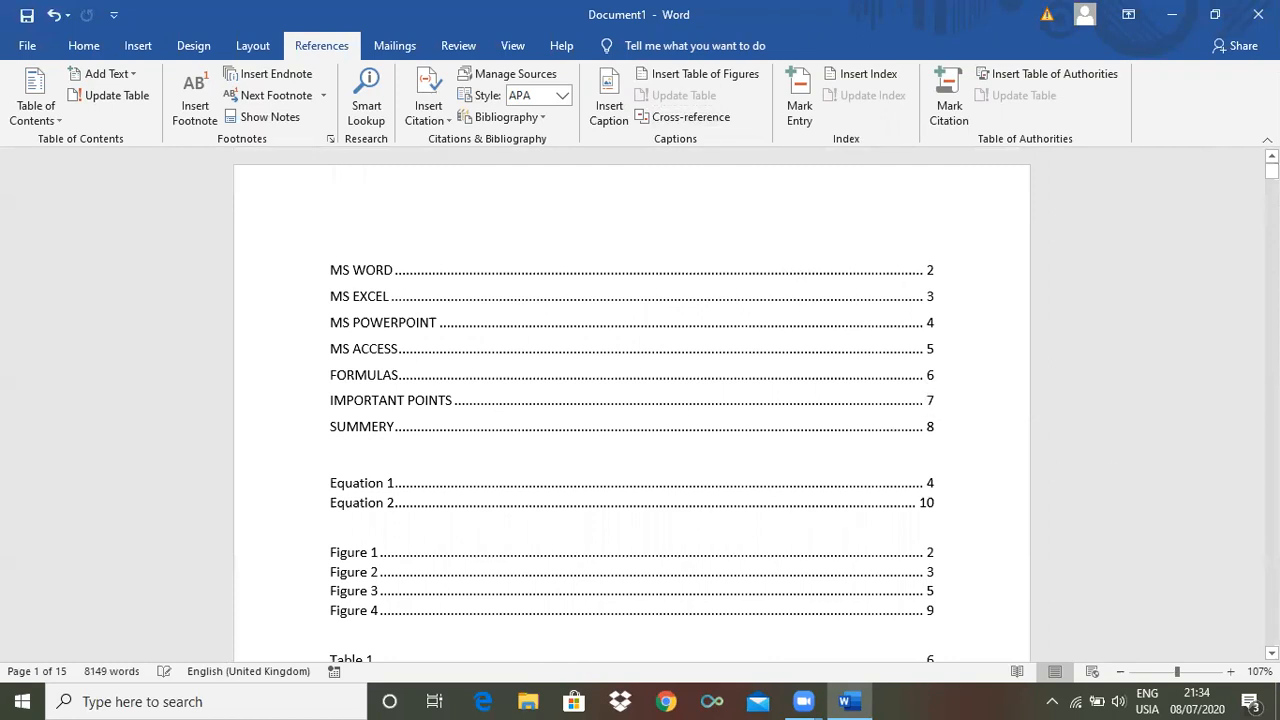
pyautogui.moveTo(1271, 170); pyautogui.dragTo(1271, 184)
pyautogui.scroll(-1, 815, 341)
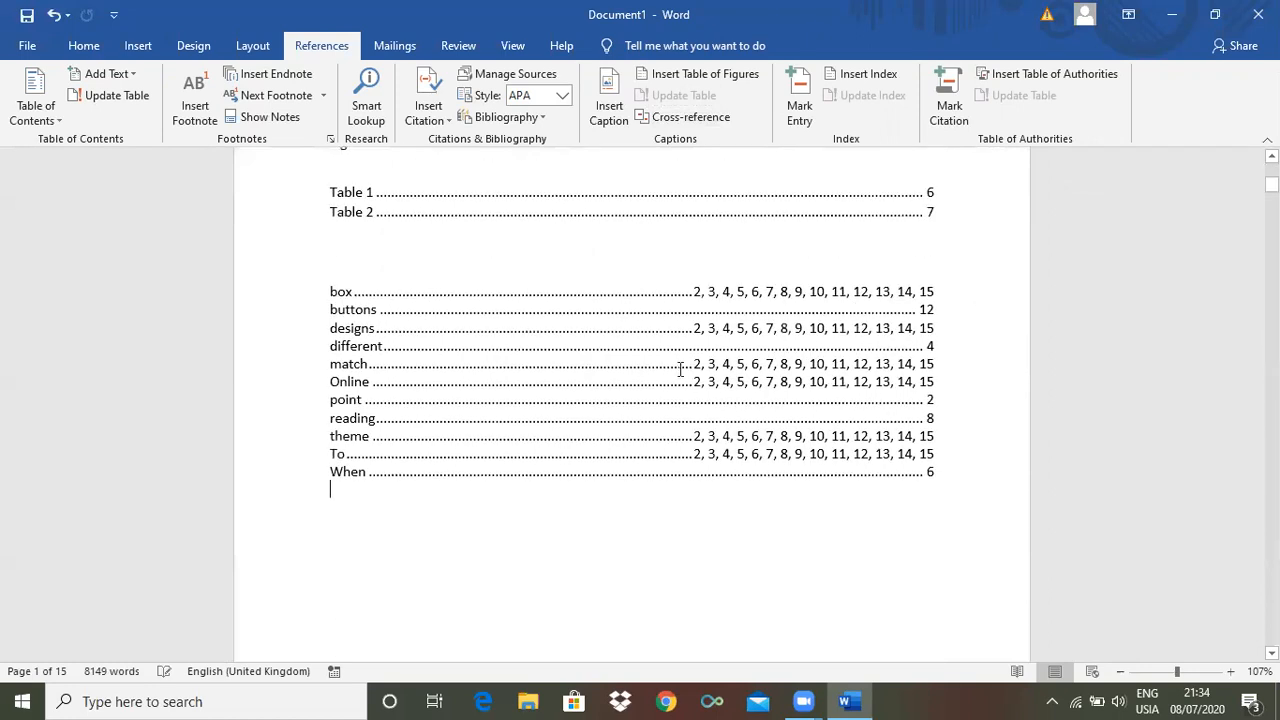